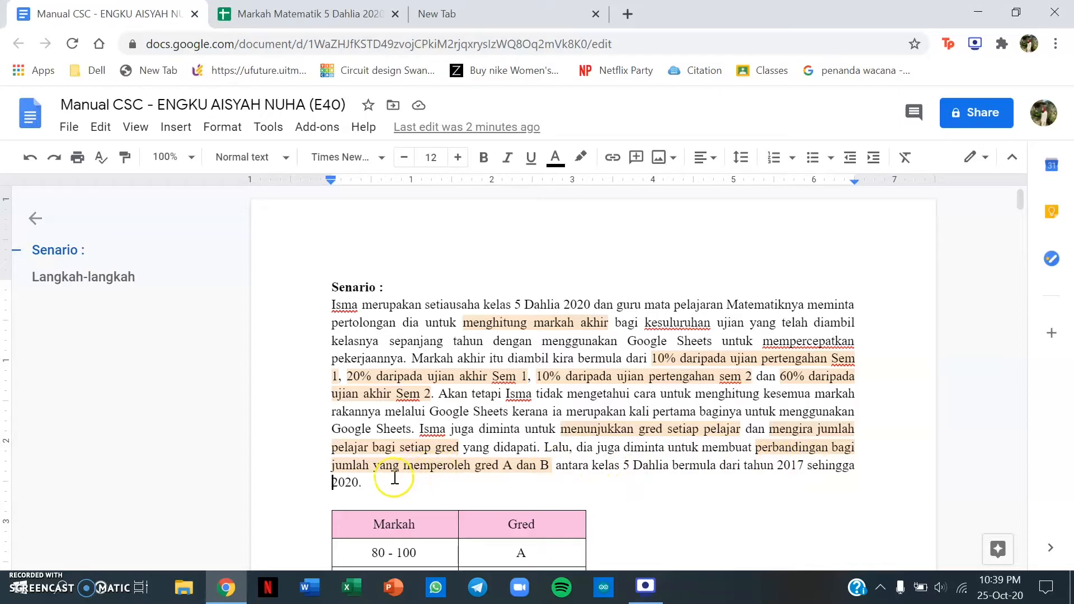
Review the scenario text, the marks-to-grade table and the yearly Gred A and Gred B table in the manual
scroll(598, 478, "down", 1)
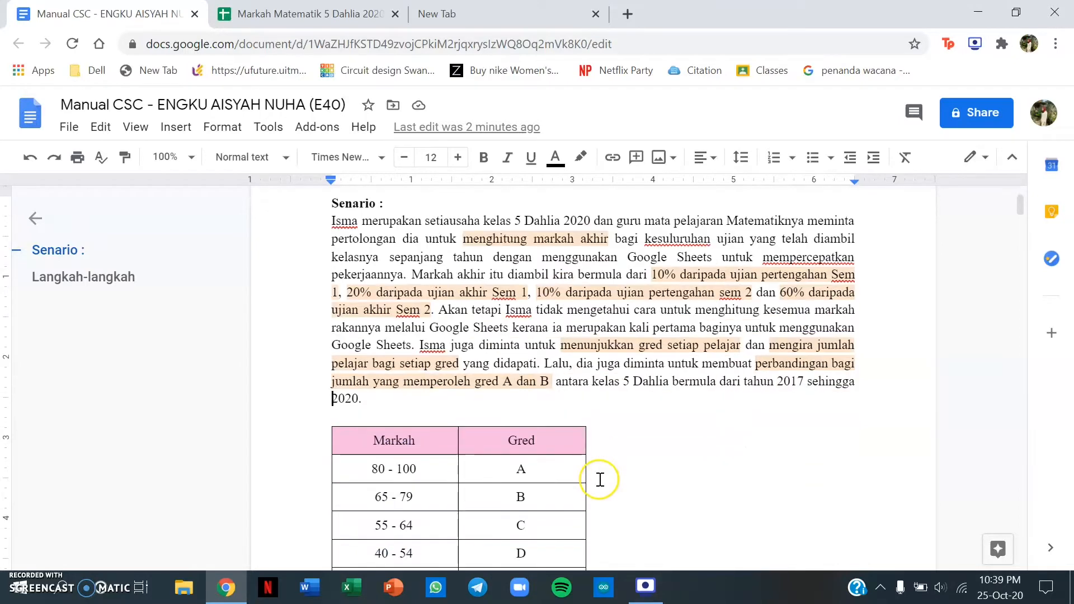
scroll(600, 480, "down", 2)
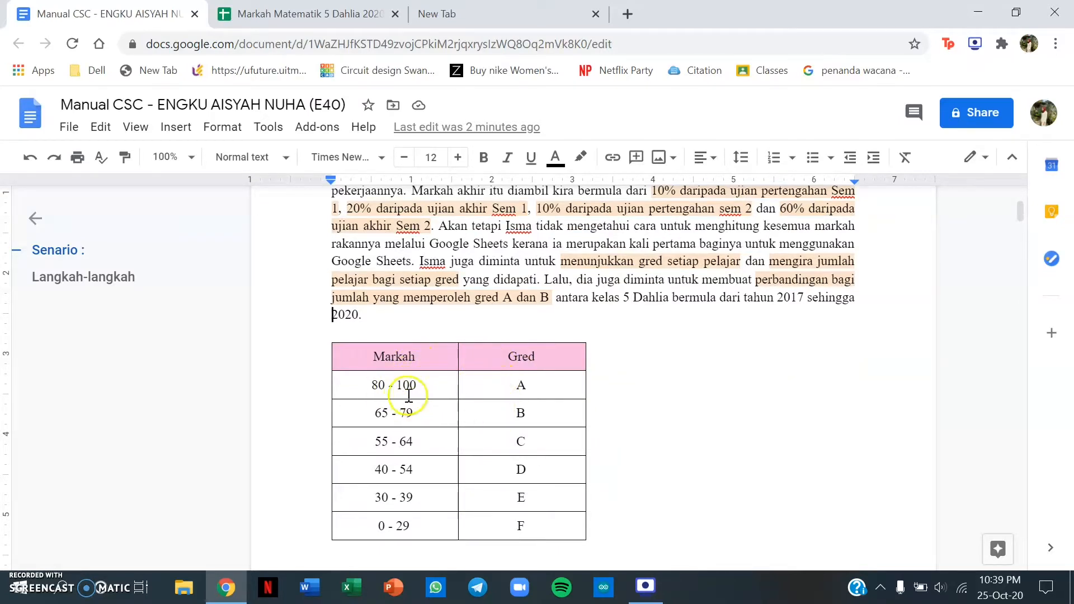
scroll(477, 407, "down", 3)
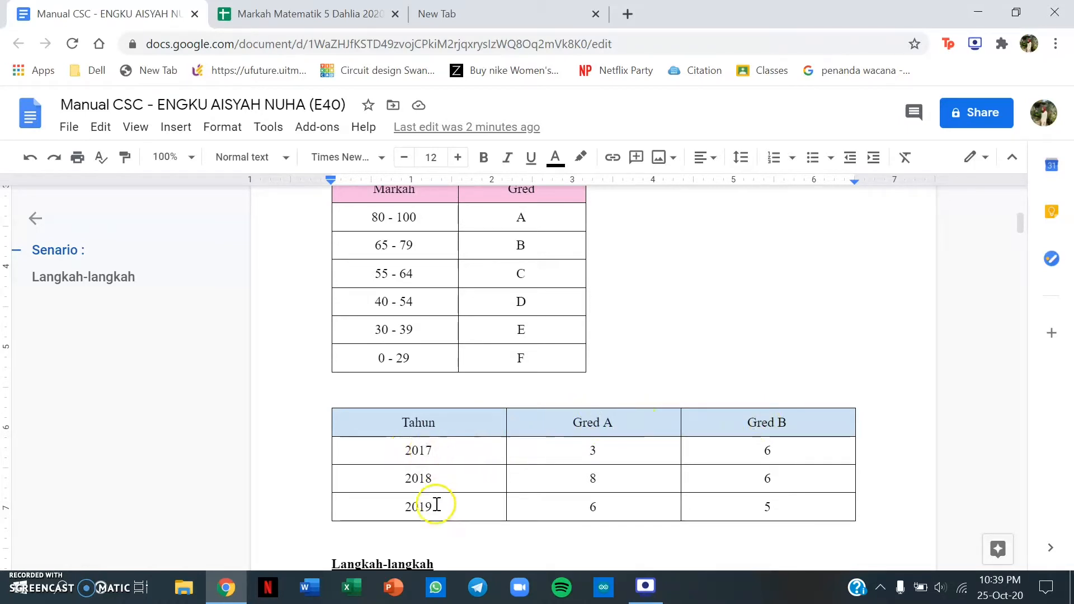
scroll(328, 508, "up", 3)
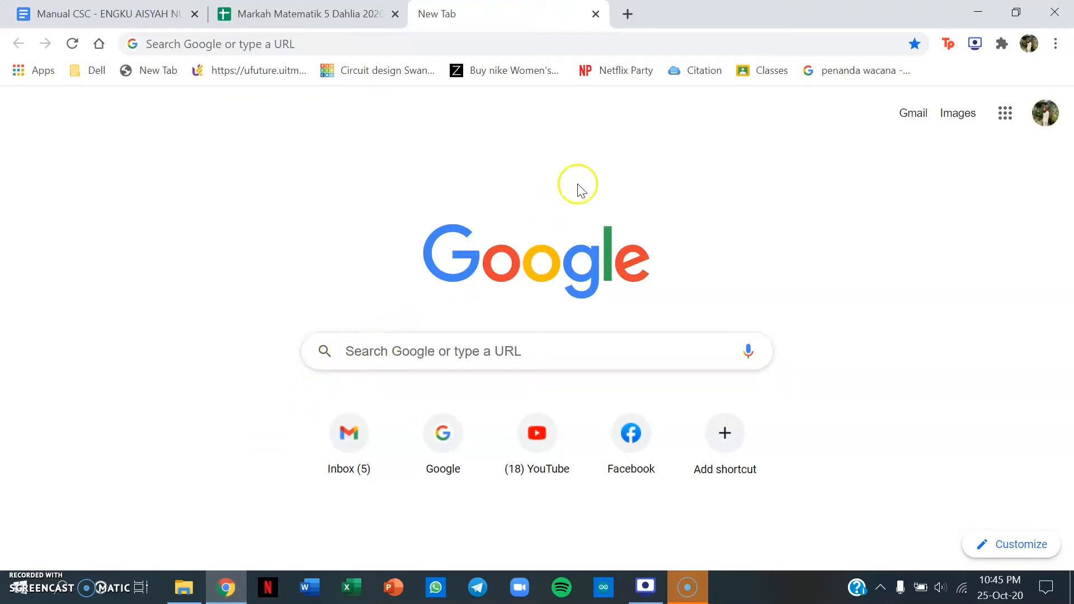
Go to Google Sheets from the new browser tab and create a blank spreadsheet
left_click(1005, 114)
scroll(987, 271, "down", 1)
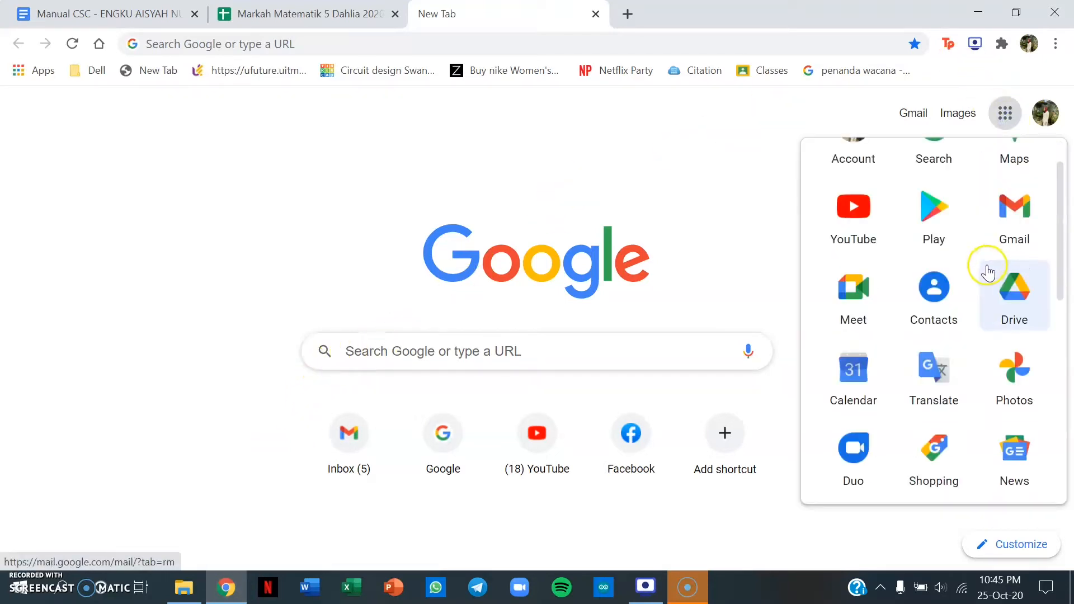
scroll(987, 273, "down", 4)
left_click(943, 341)
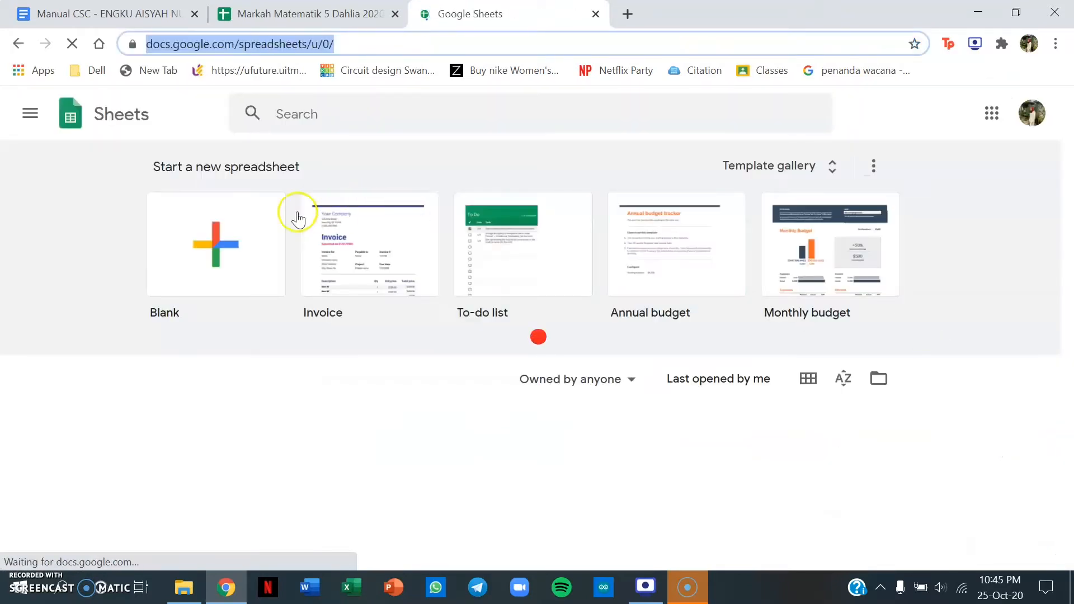
left_click(222, 248)
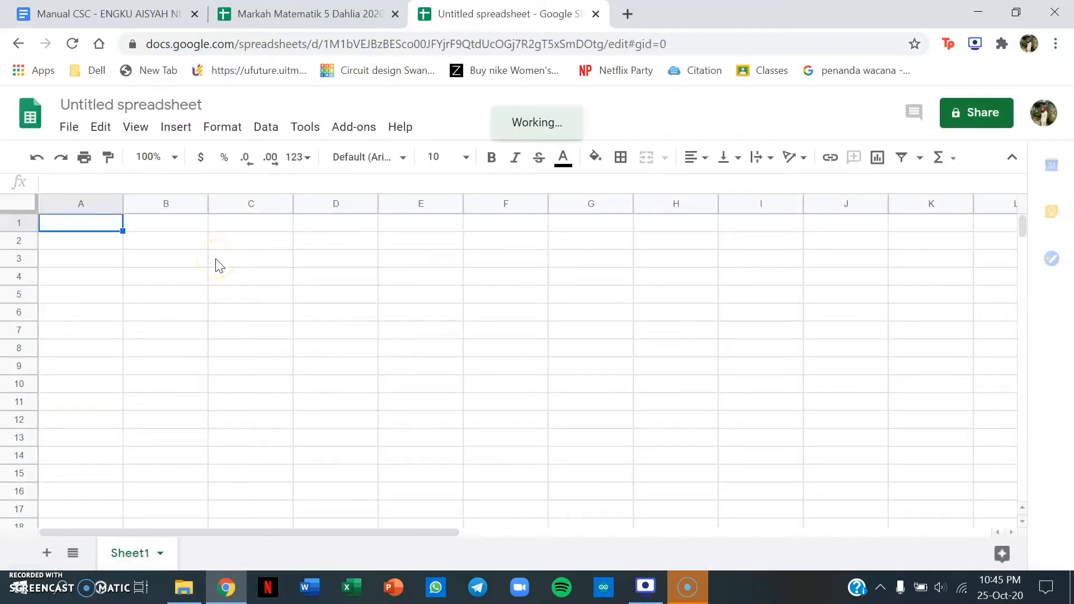
Enter the headers "Nama" in cell A3 and "Ujian Pertengahan Sem 1 (/100)" in cell B3
left_click(114, 262)
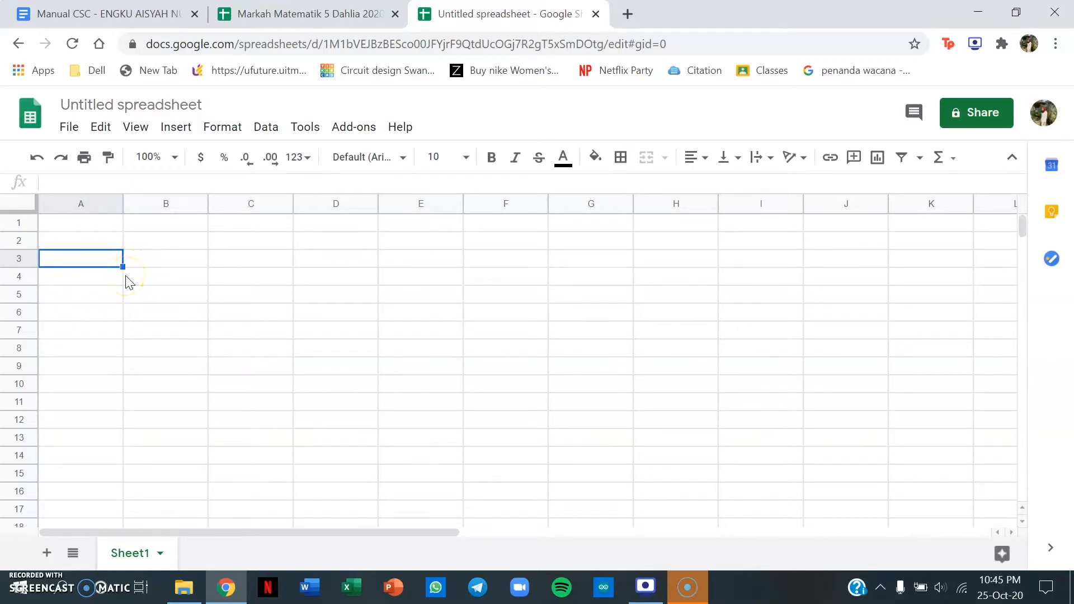
type("Nama")
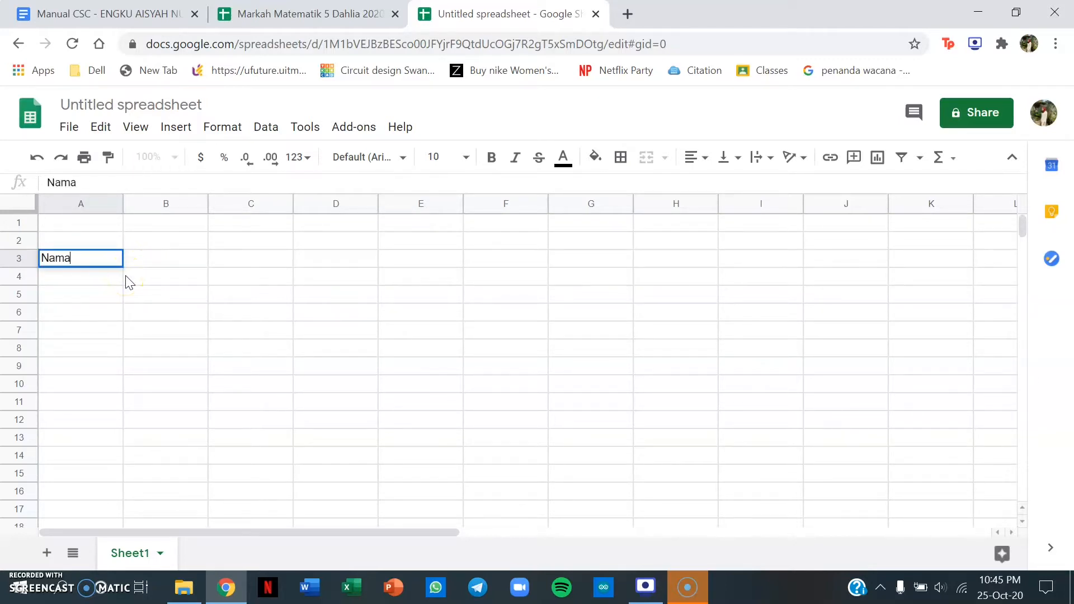
key("Return")
left_click(189, 266)
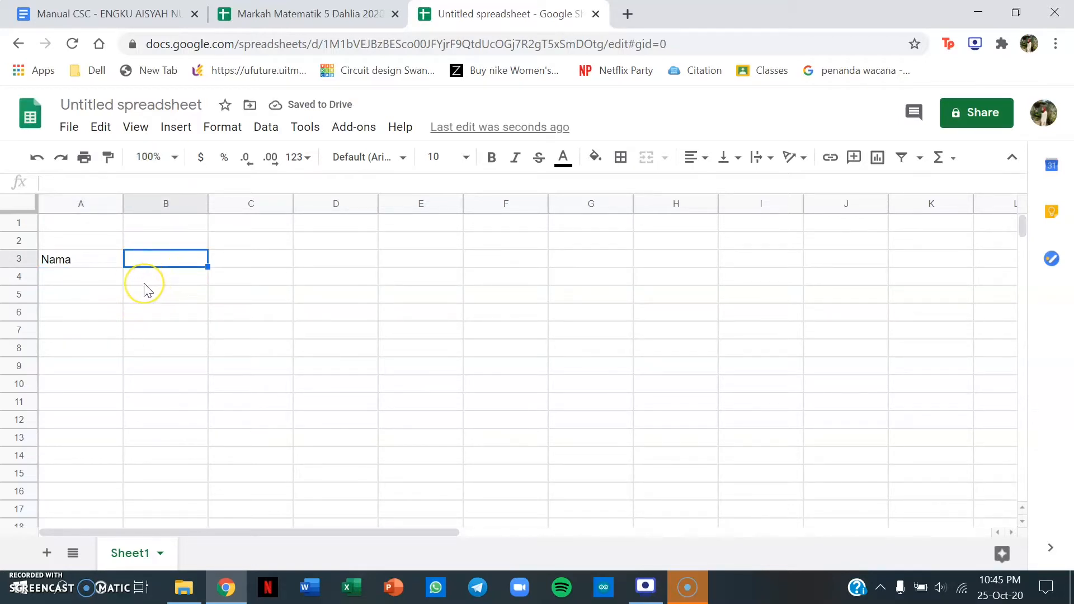
type("Ujian ")
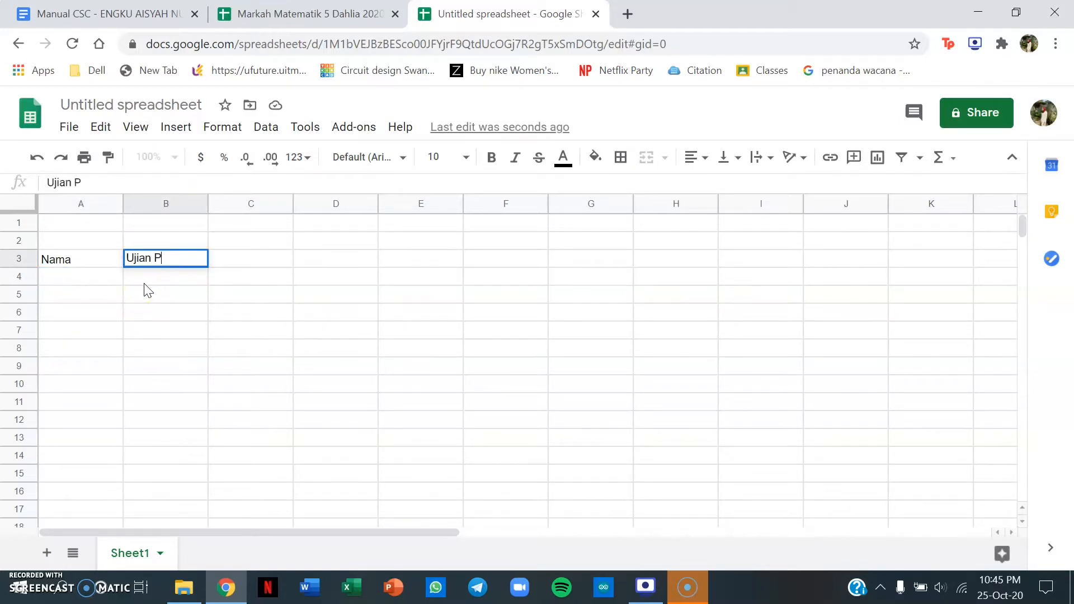
type("Pertengahan Sem 1 (/100")
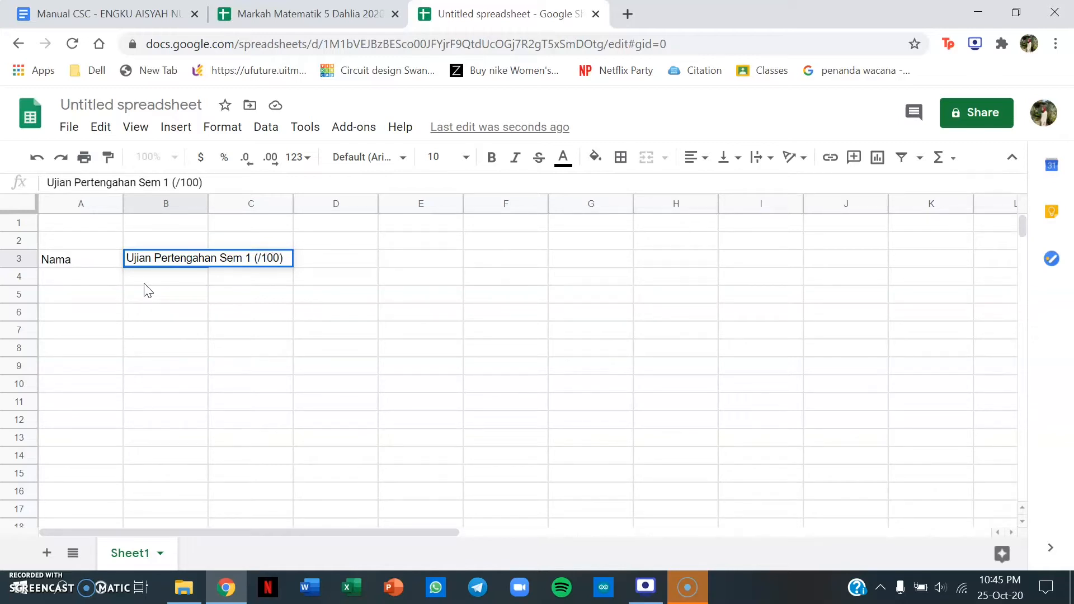
key("Return")
Enter the header "Markah terkumpul (10%)" in cell C3
left_click(277, 259)
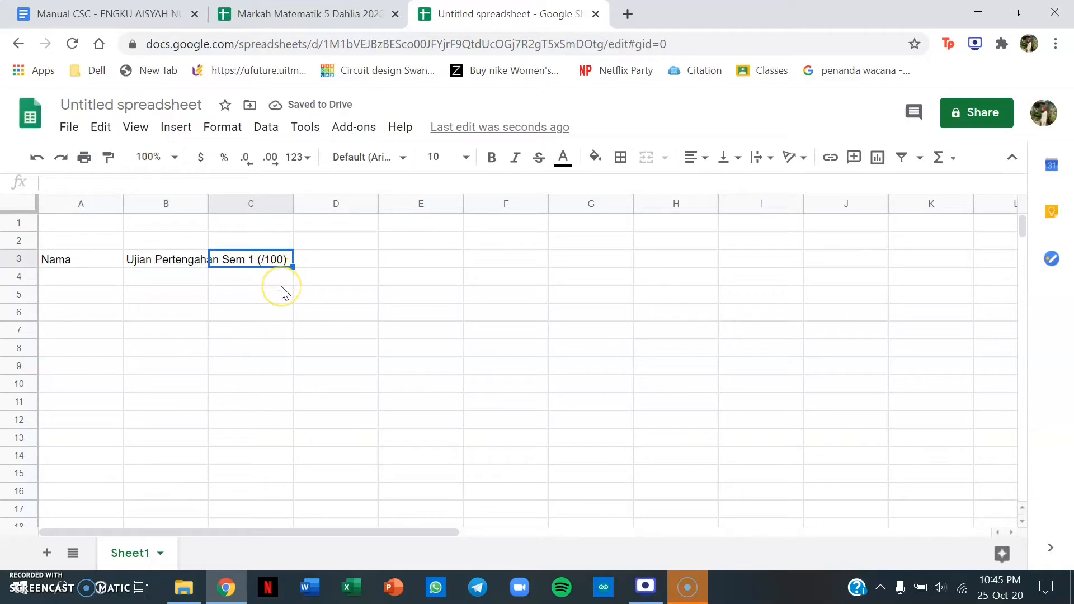
type("Mak")
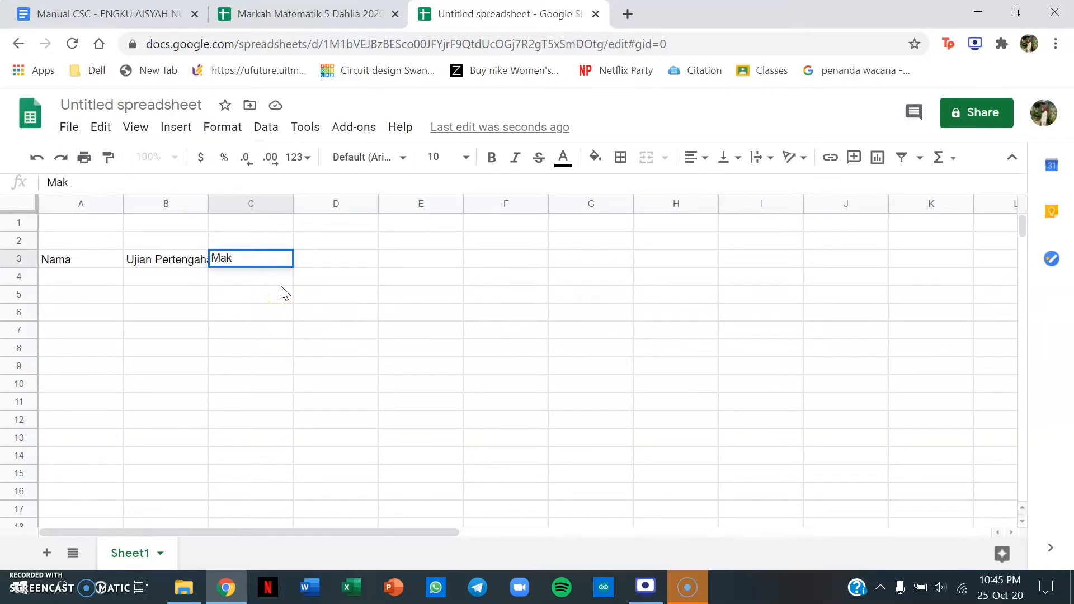
type("ra")
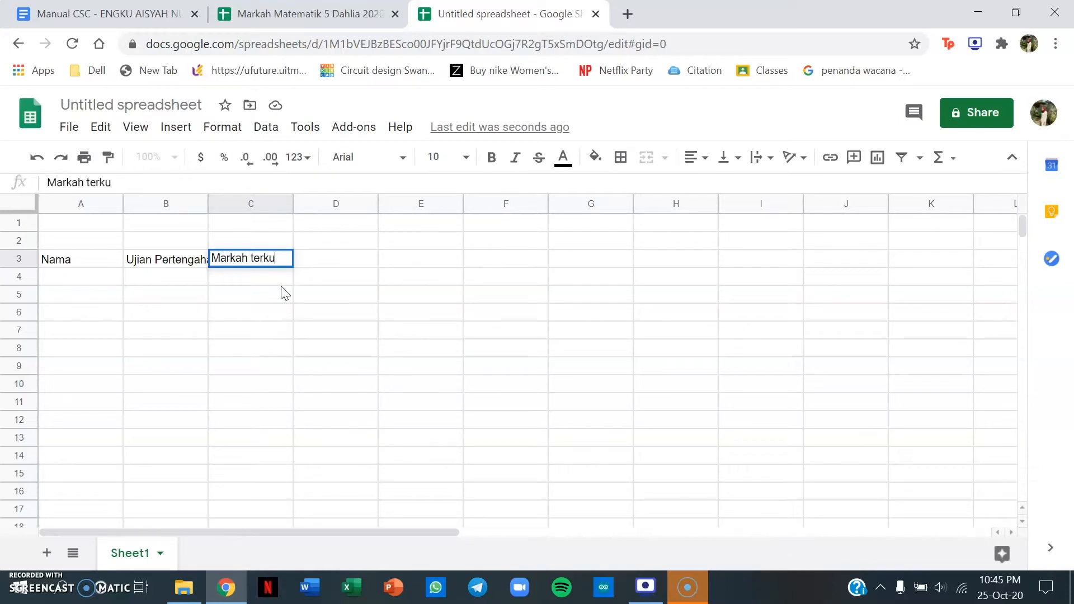
type("ul (10%")
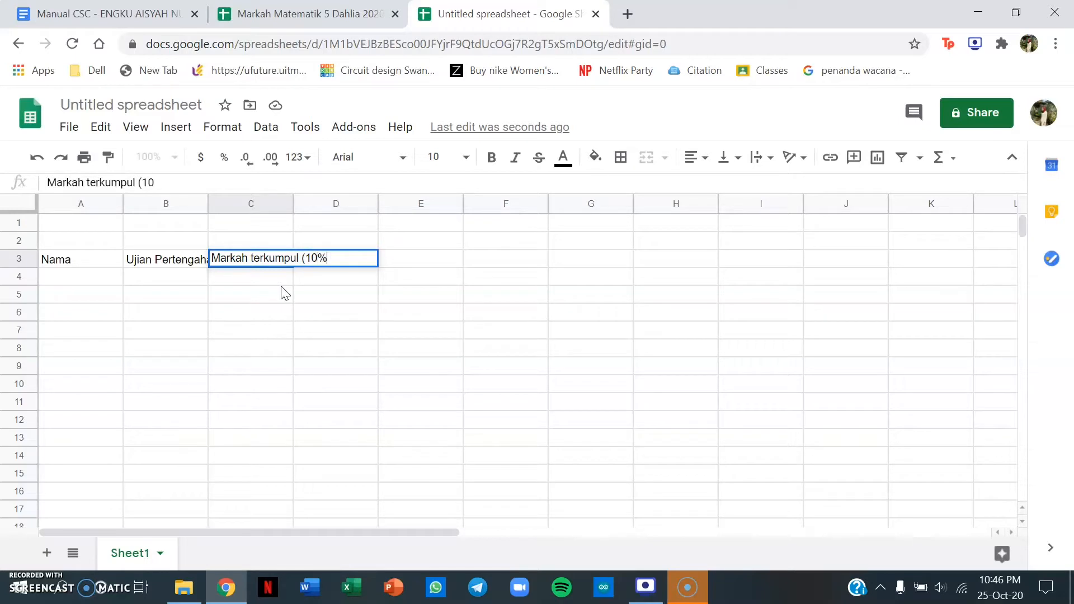
key("Return")
Enter the header "Ujian Akhir Sem 1 (/100)" in cell D3
left_click(364, 261)
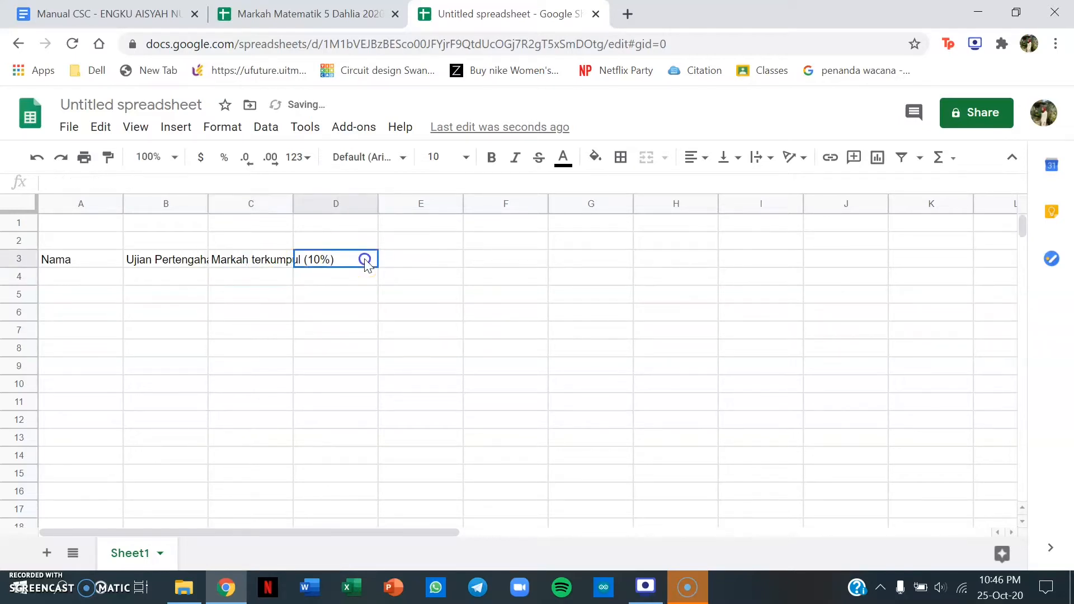
left_click(358, 267)
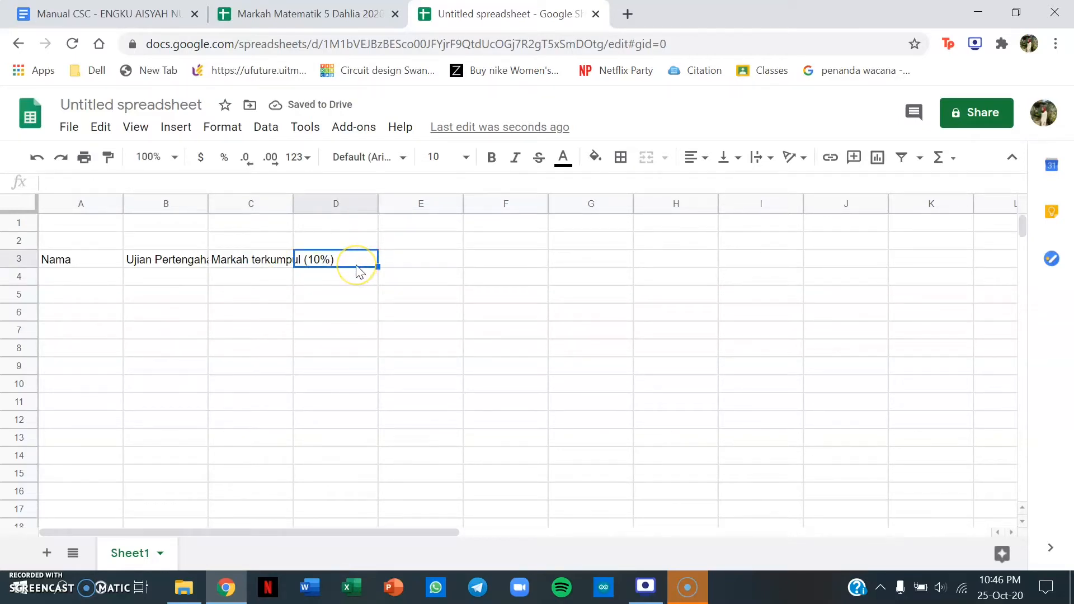
type("Ujian A")
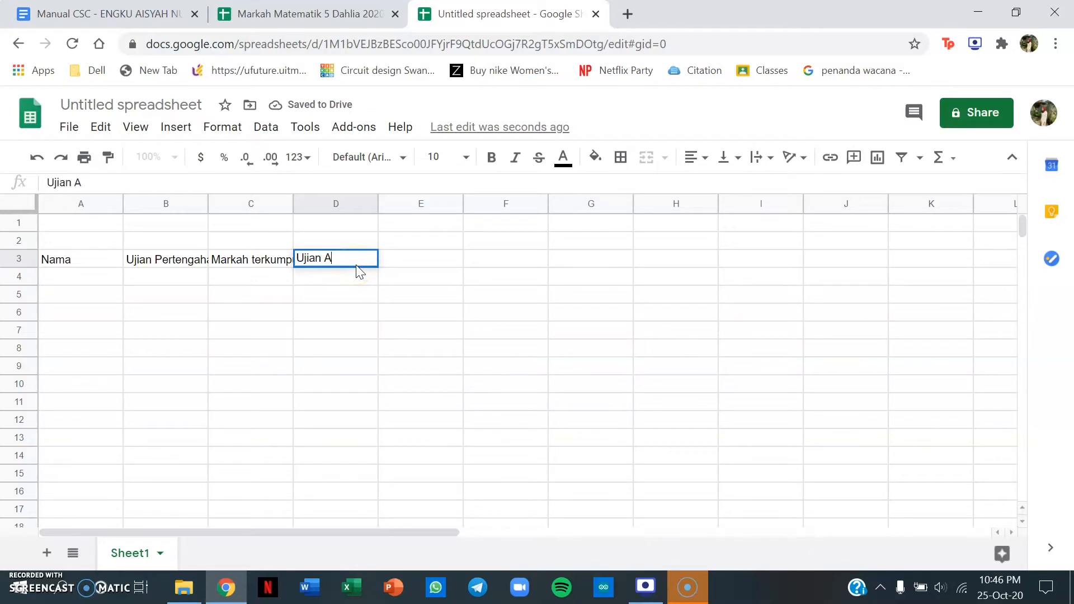
type("khir Se")
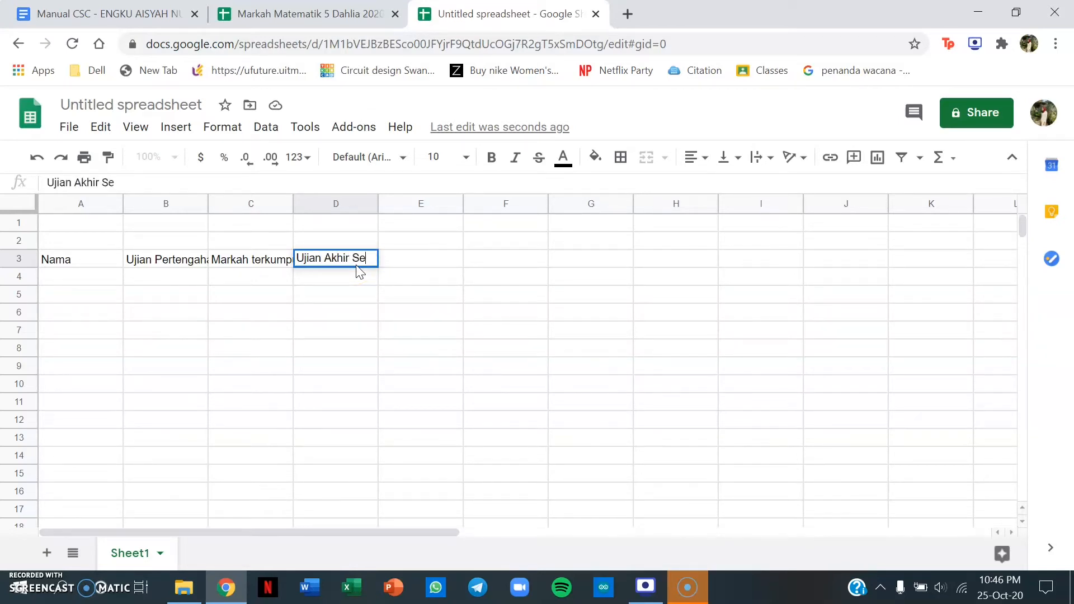
type("m 1 (/1")
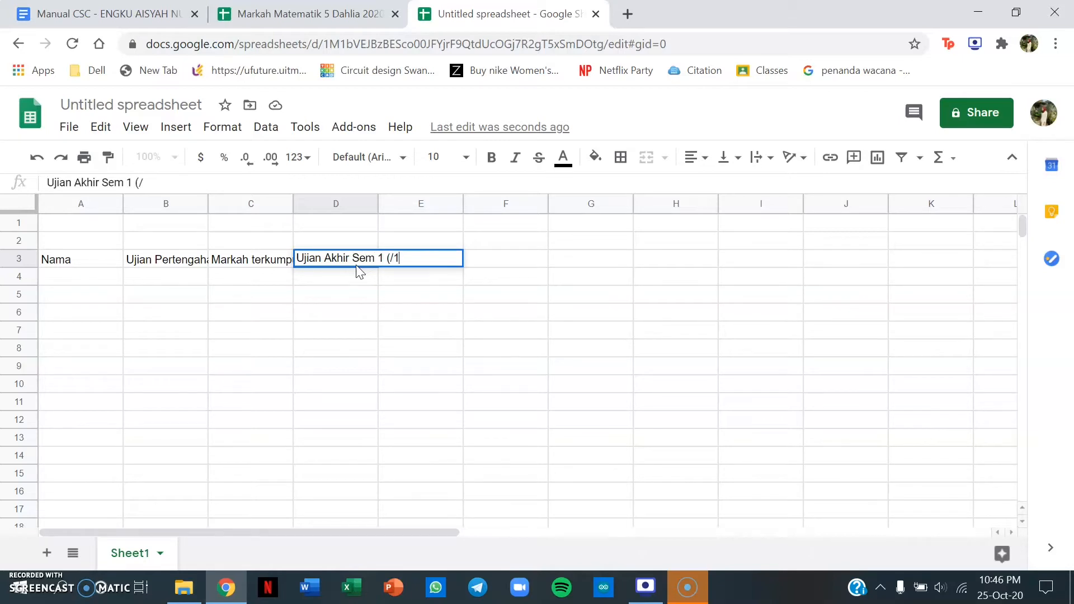
type("00)")
key("Return")
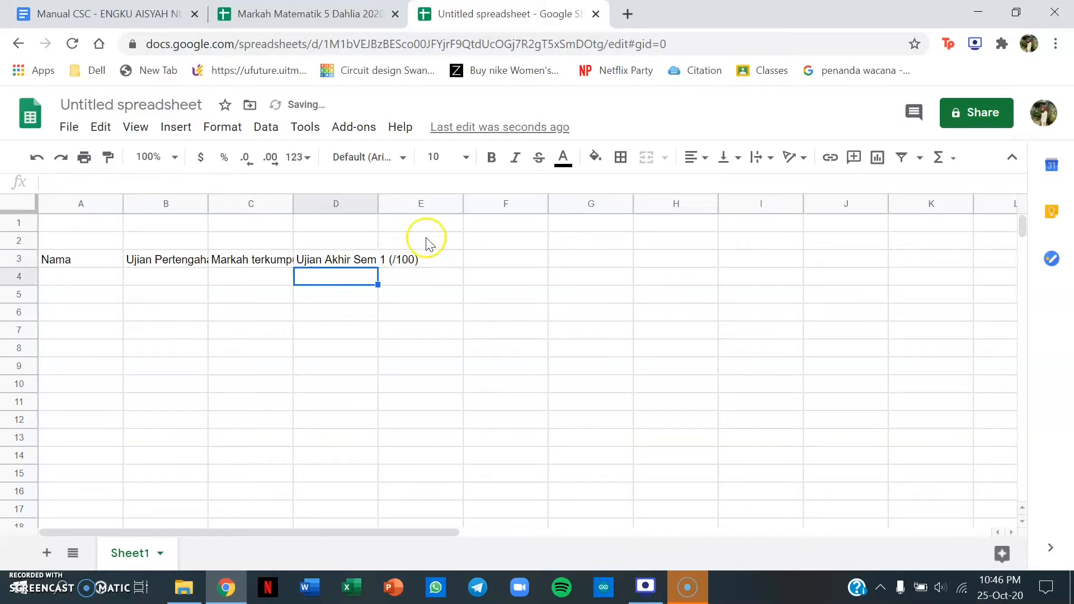
Enter the header "Markah Terkumpul (20%)" in cell E3
left_click(436, 263)
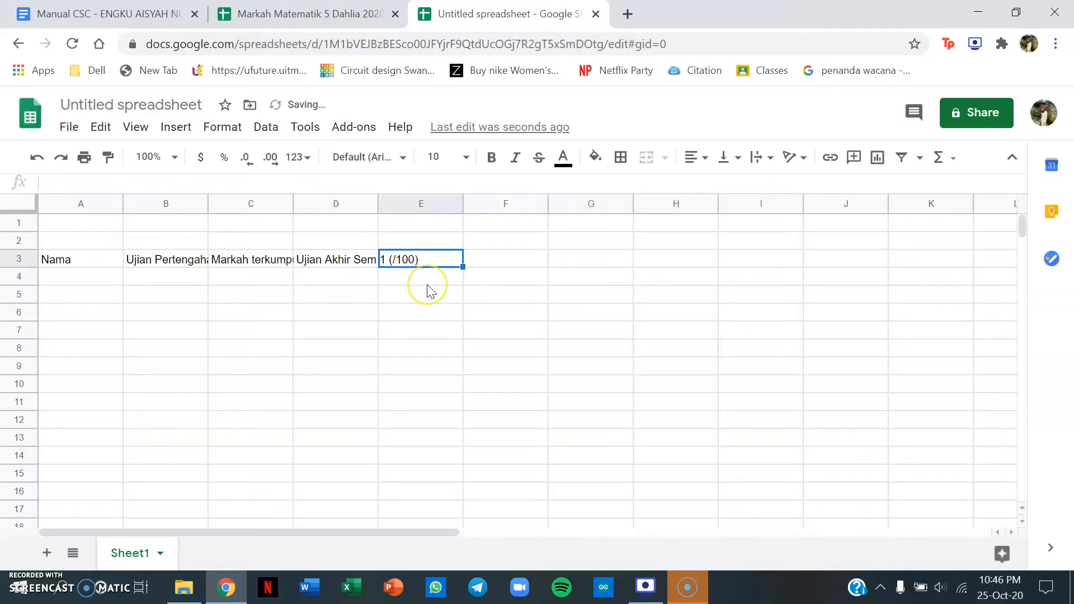
type("Markah")
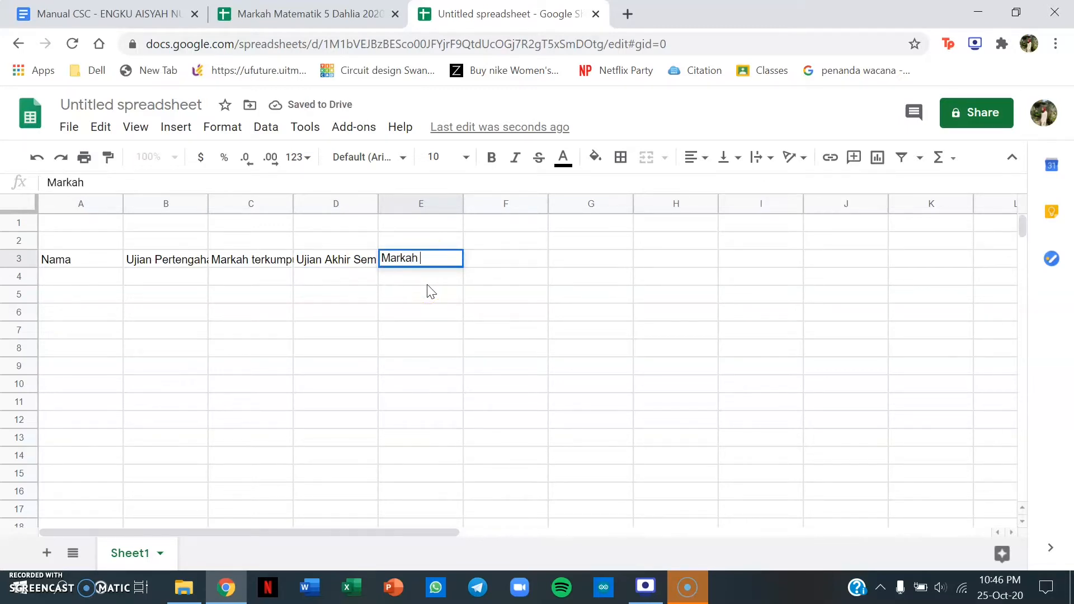
type(" Terkumpul (20%")
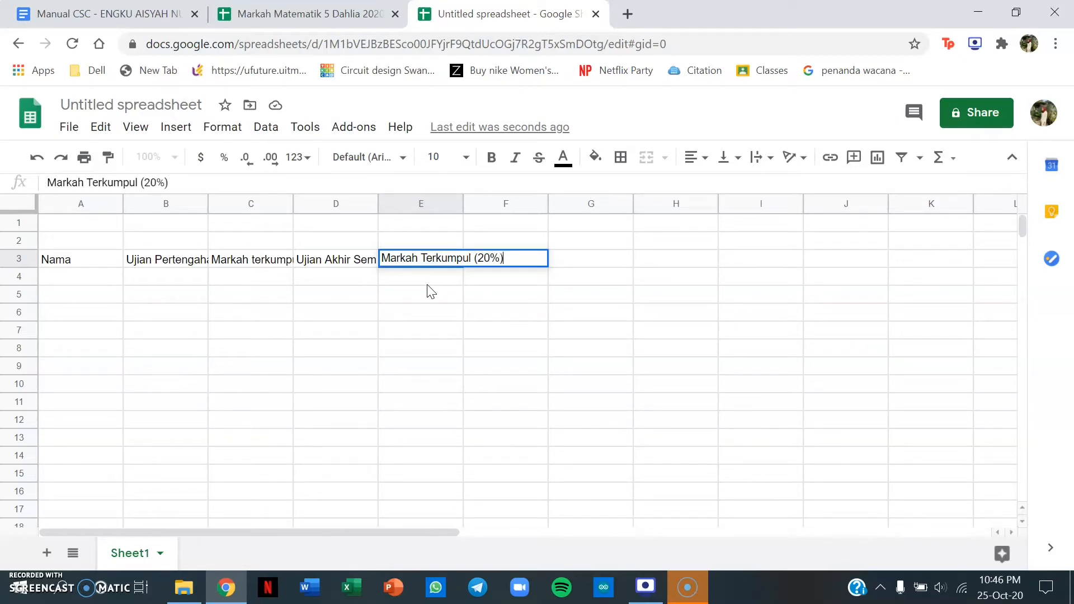
key("Return")
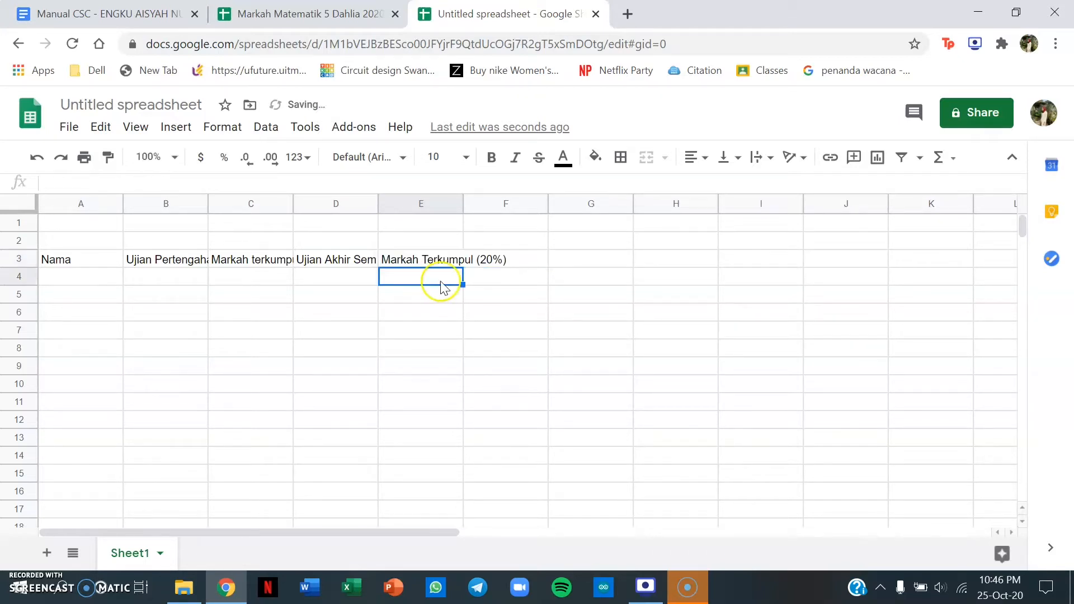
Enter the header "Ujian Pertengahan Sem 2 (/100)" in cell F3
left_click(511, 248)
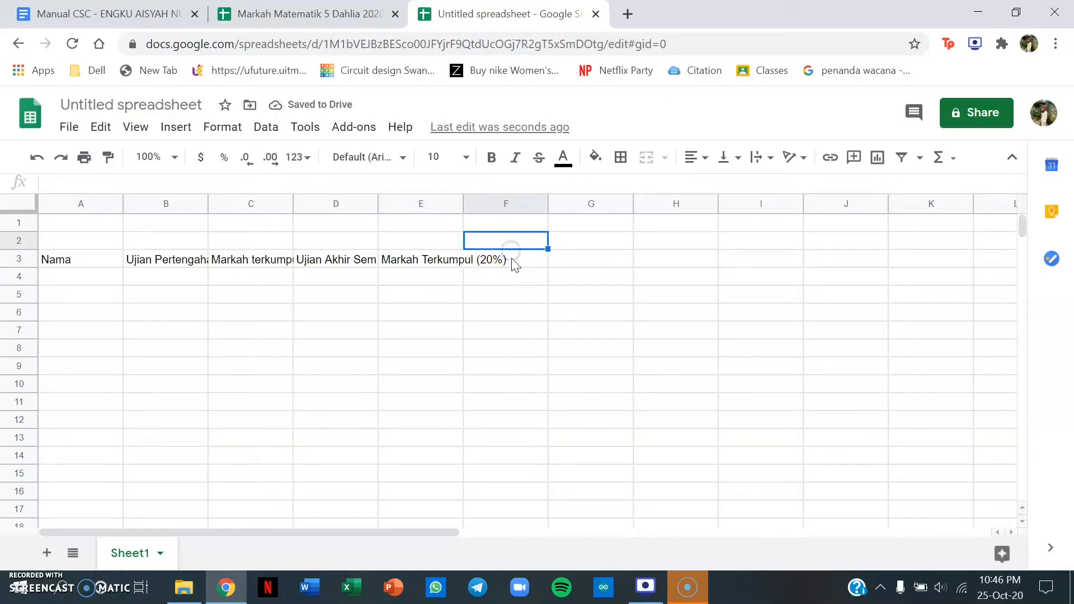
left_click(513, 260)
type("U")
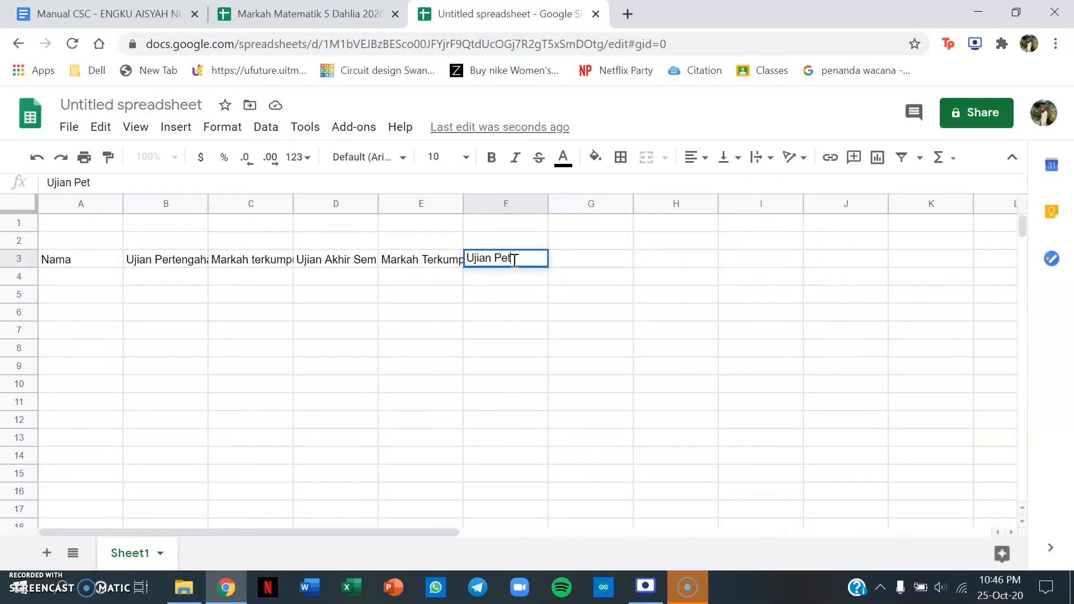
type("jian Pertengah")
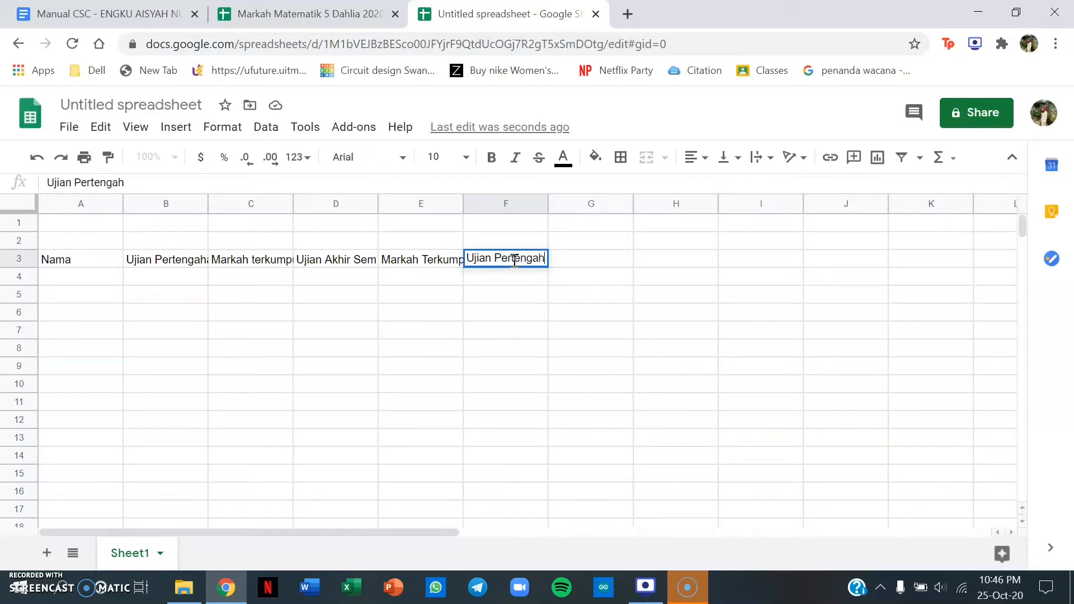
type("an")
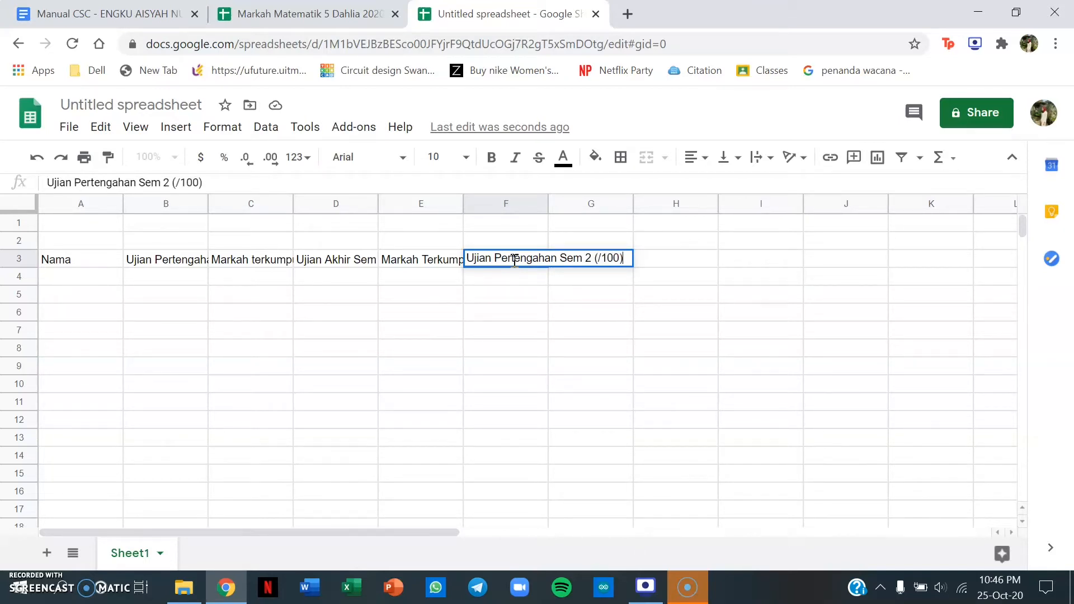
type("Sem 2 (/100)")
key("Return")
Enter the header "Markah Terkumpul (10%)" in cell G3
left_click(601, 266)
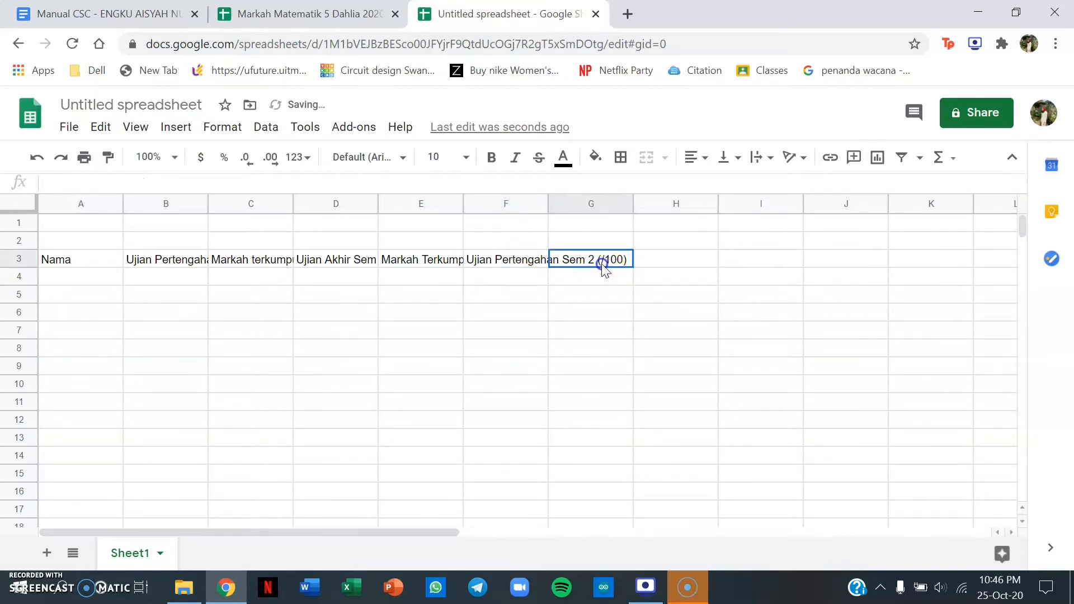
type("M")
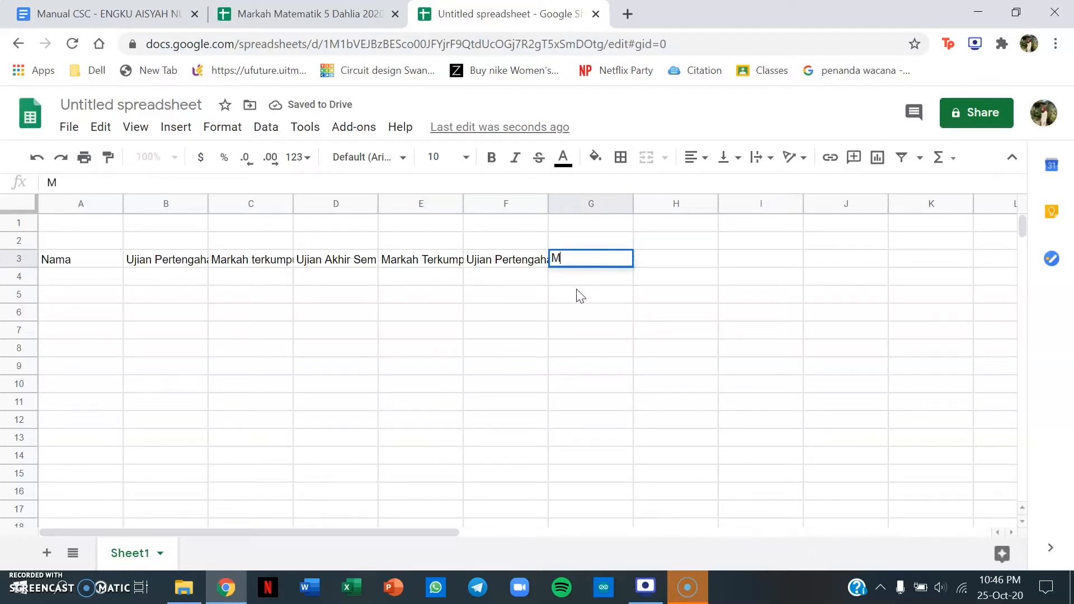
type("arkah T")
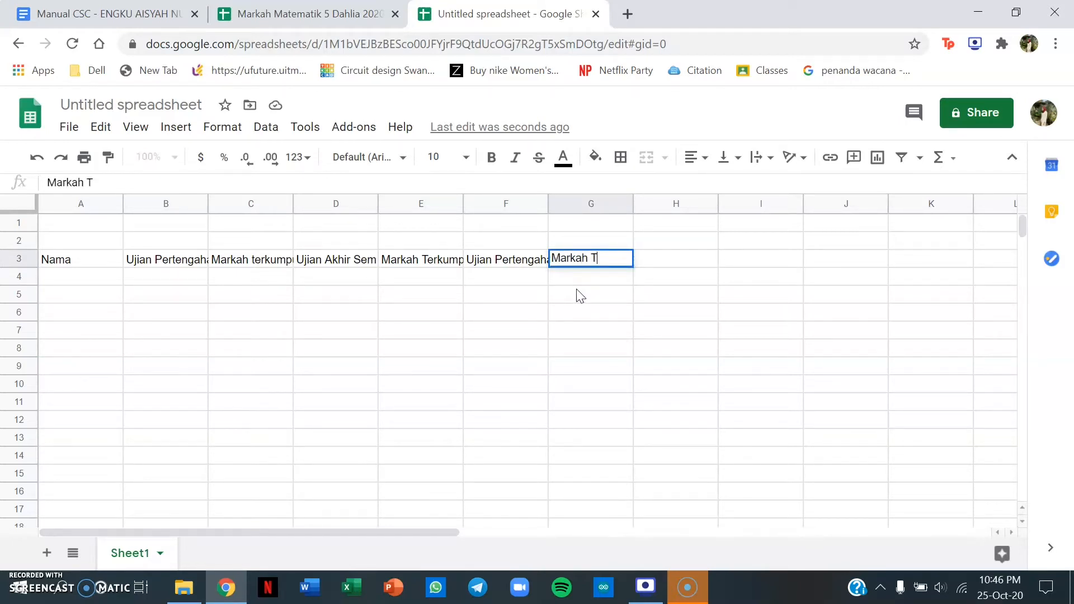
type("erkumpul (10%")
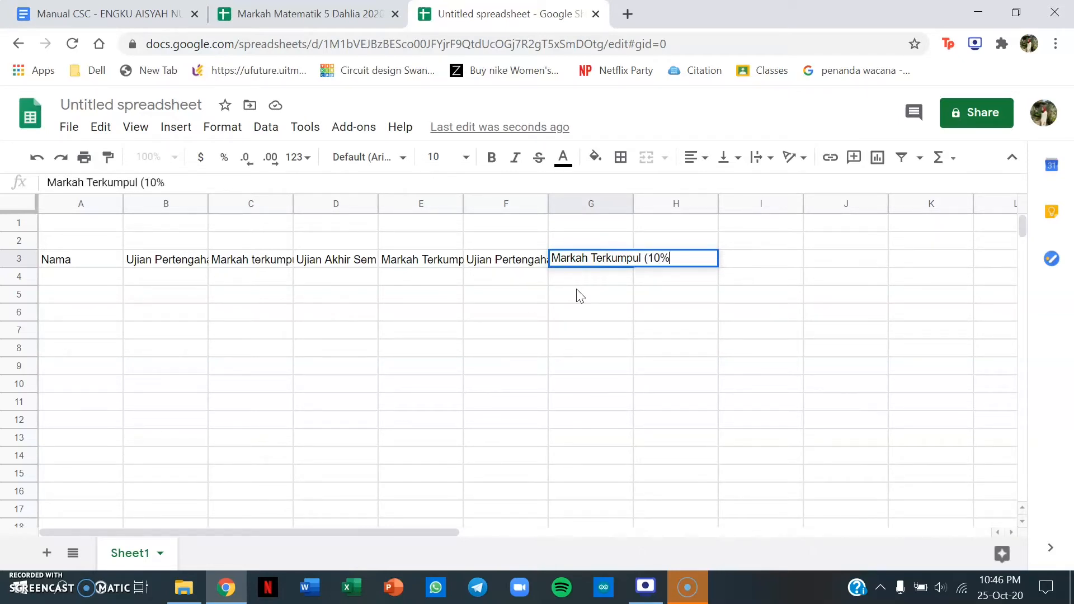
key("Return")
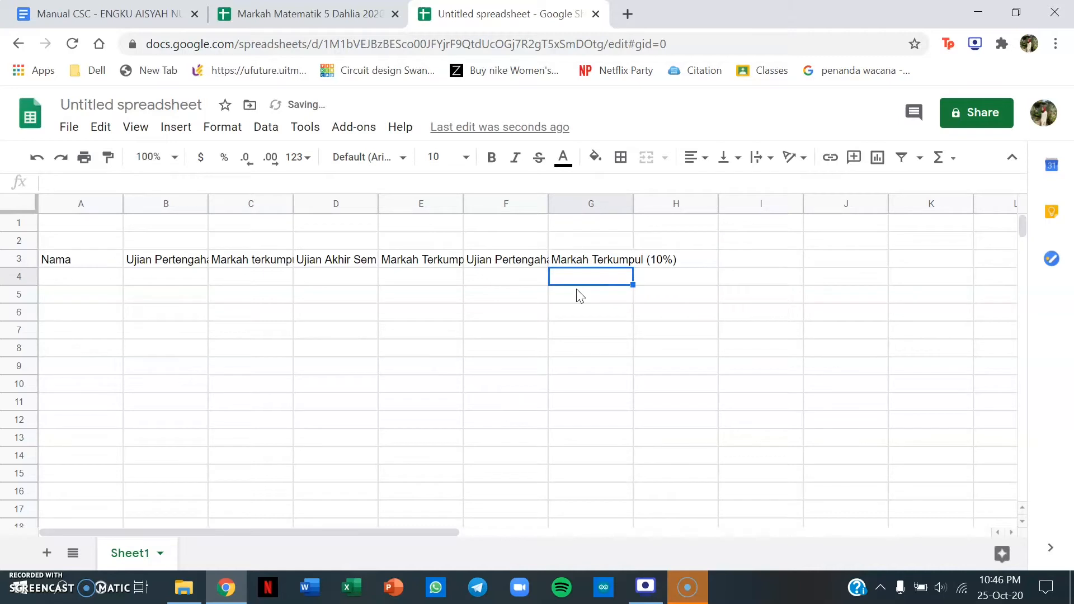
Enter the header "Ujian Akhir Sem 2 (/100)" in cell H3
left_click(686, 262)
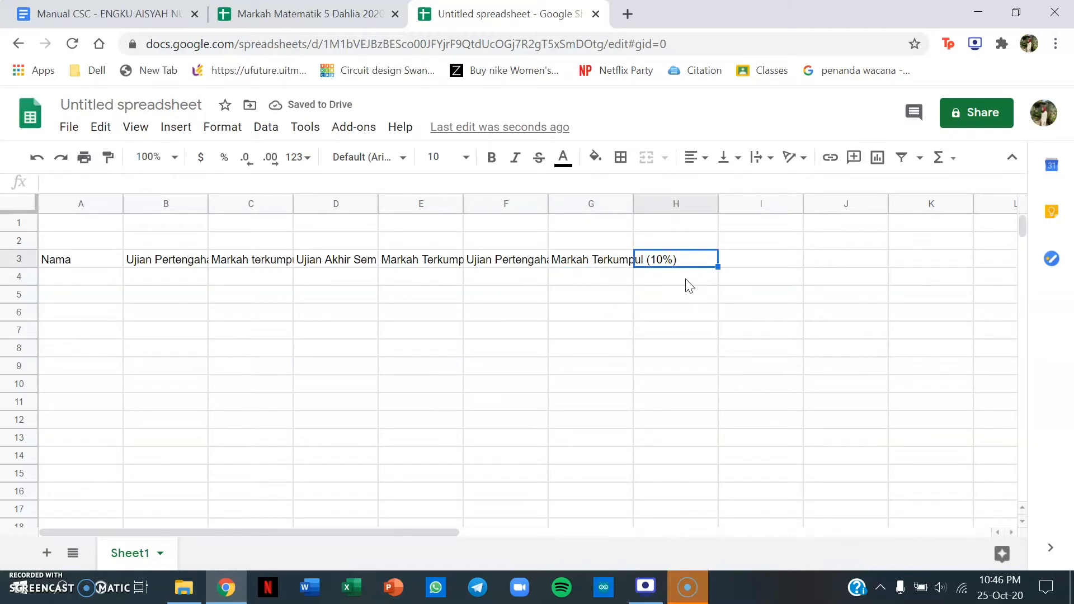
type("Ujian Ak")
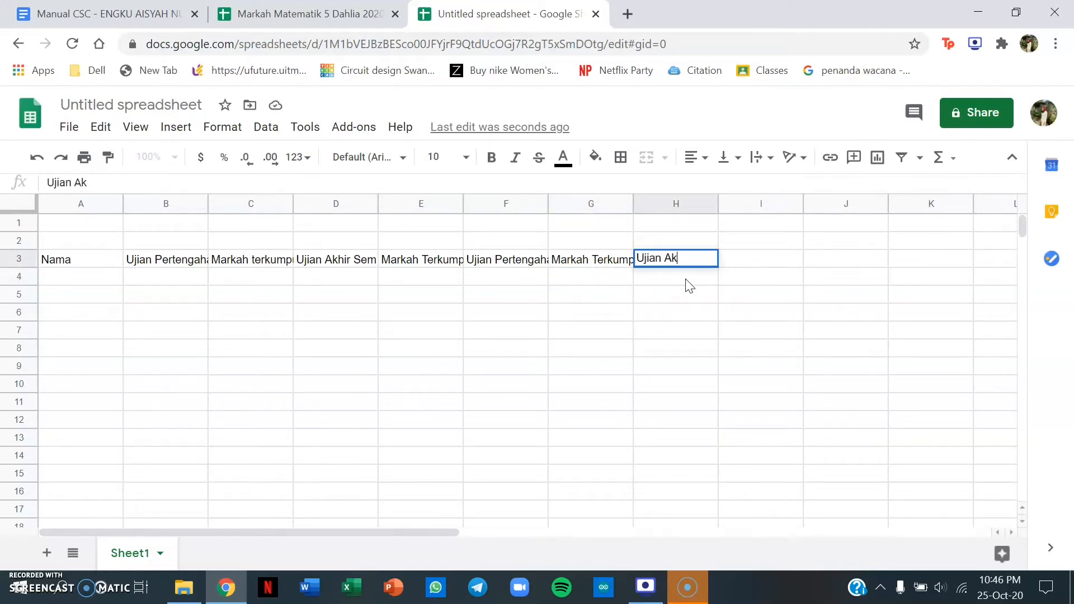
type("hir Sem 2 (/100")
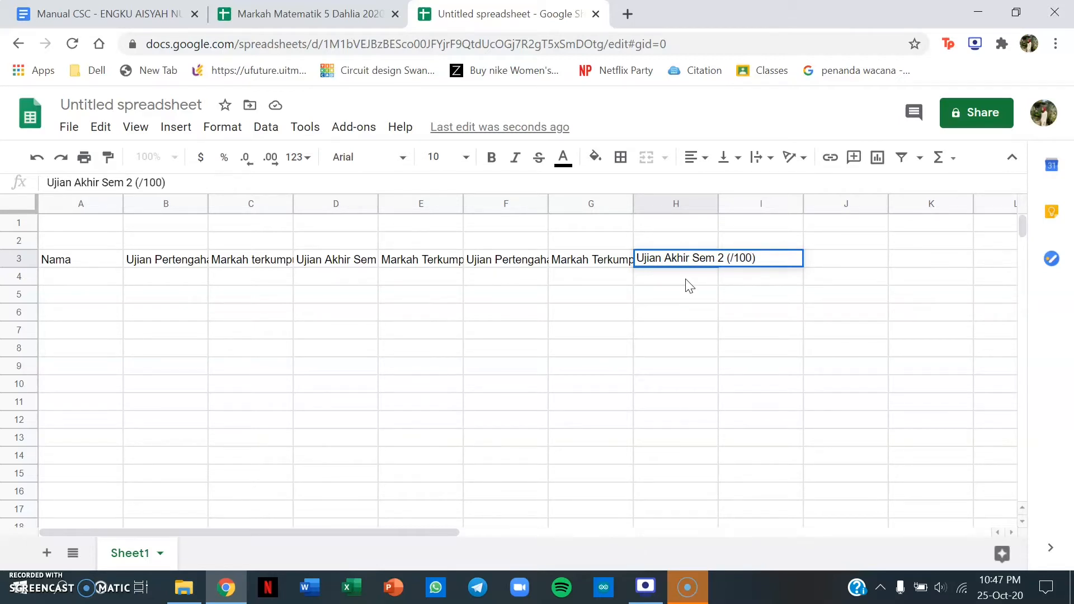
key("Return")
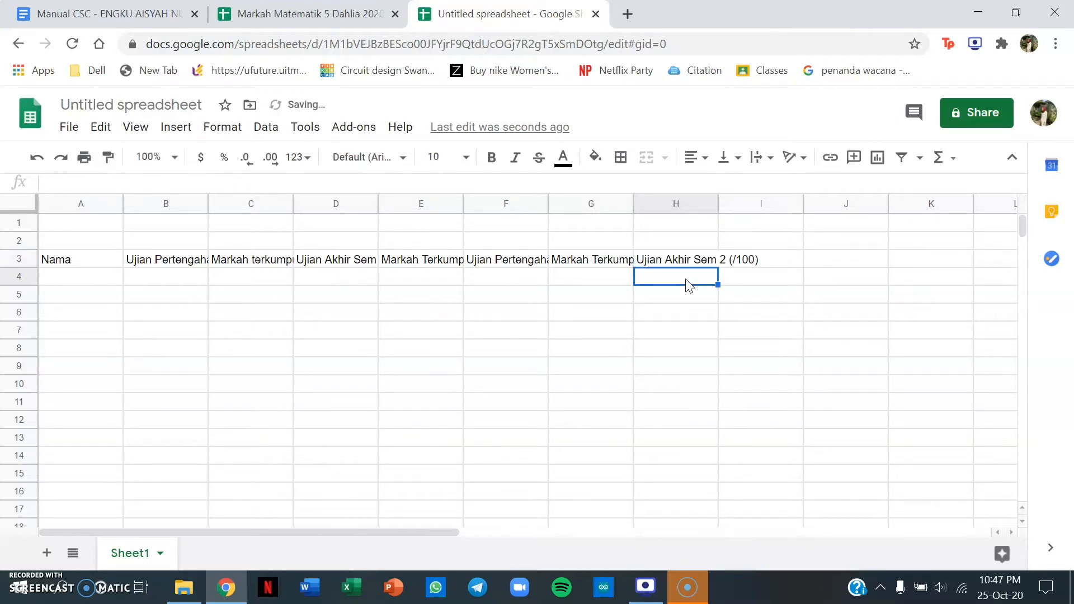
Enter the header "Markah Terkumpul (60%)" in cell I3
left_click(781, 259)
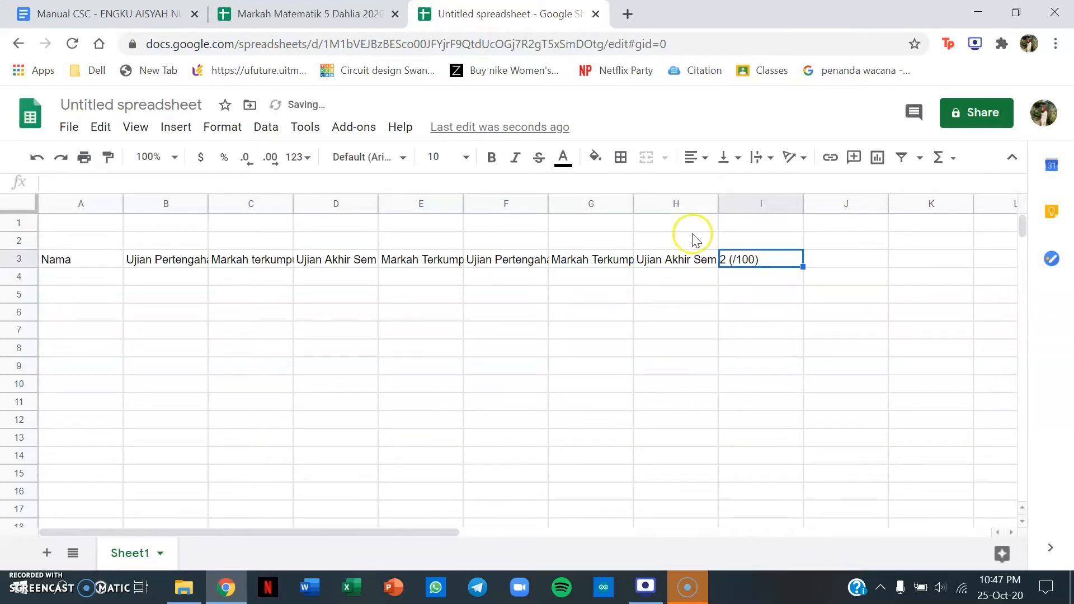
type("Mark")
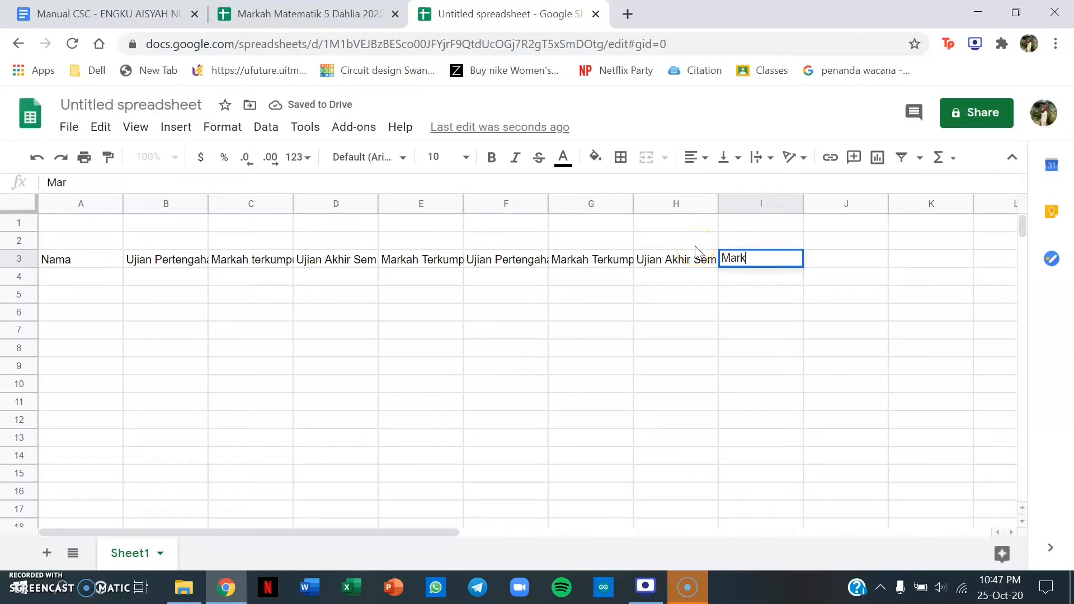
type("ah Terk")
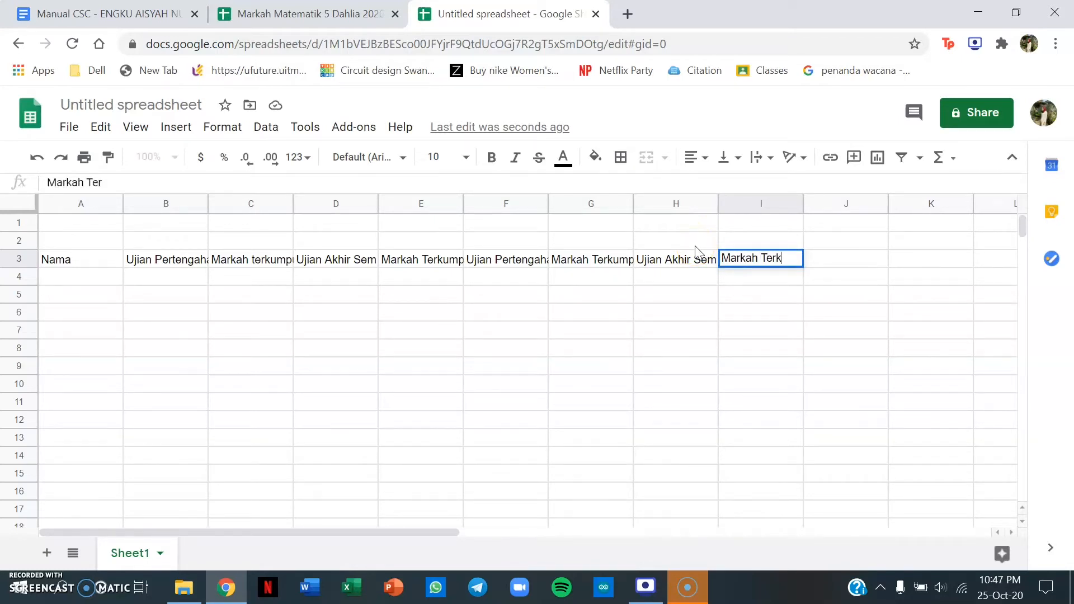
type("umpul (60%")
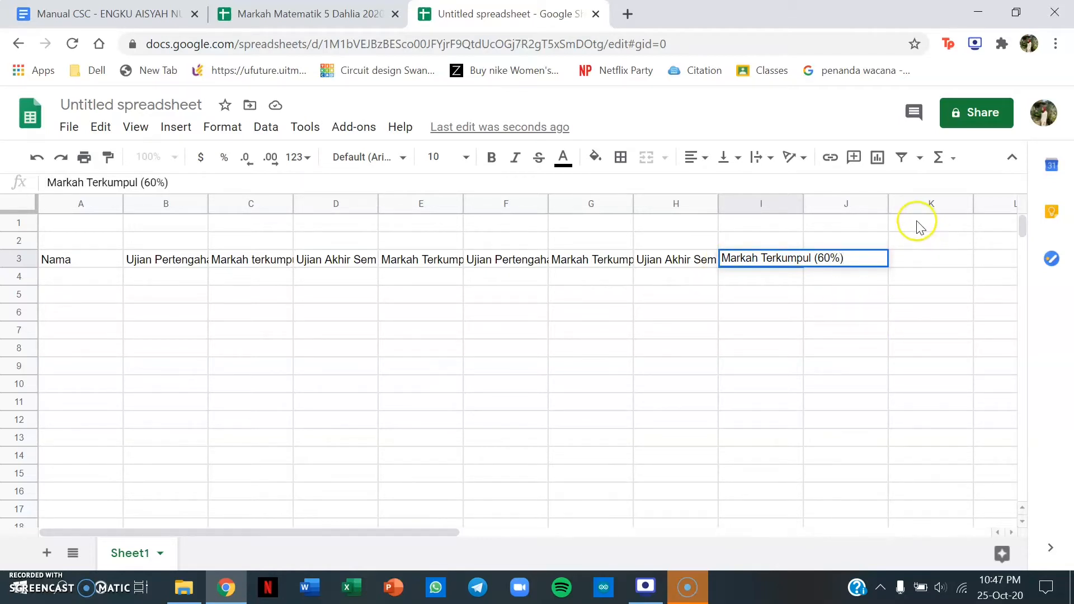
left_click(876, 277)
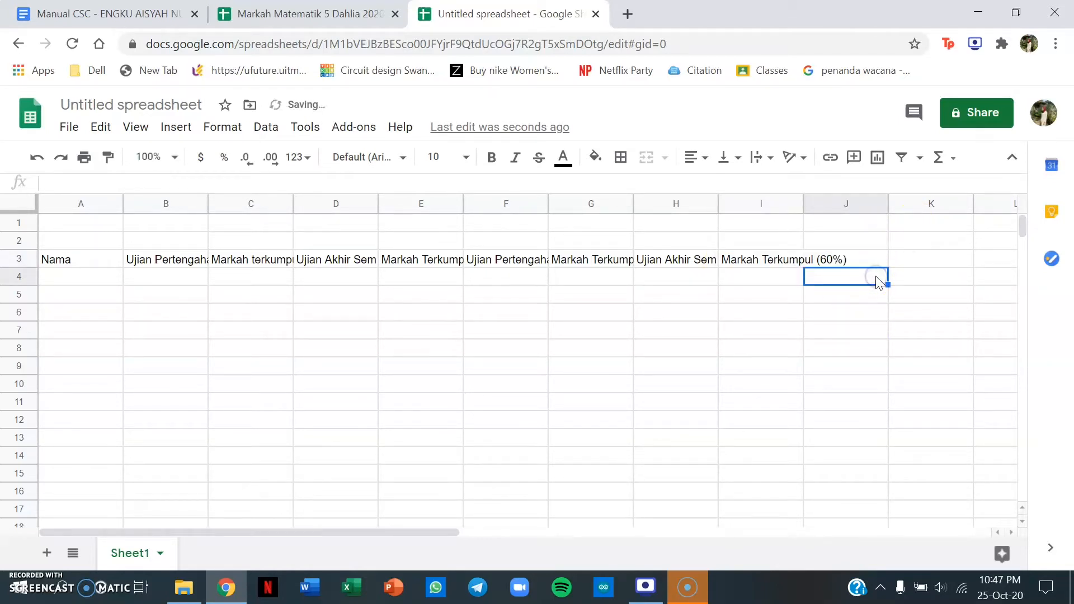
Enter the headers "Jumlah Markah Akhir (100%)" in cell J3 and "Gred" in cell K3
left_click(870, 260)
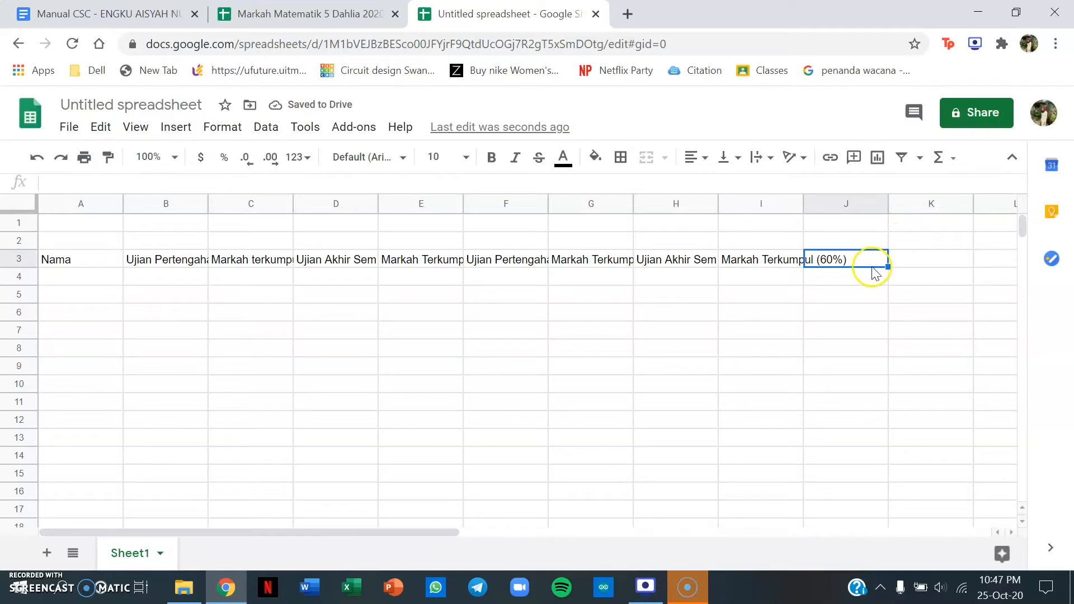
type("J")
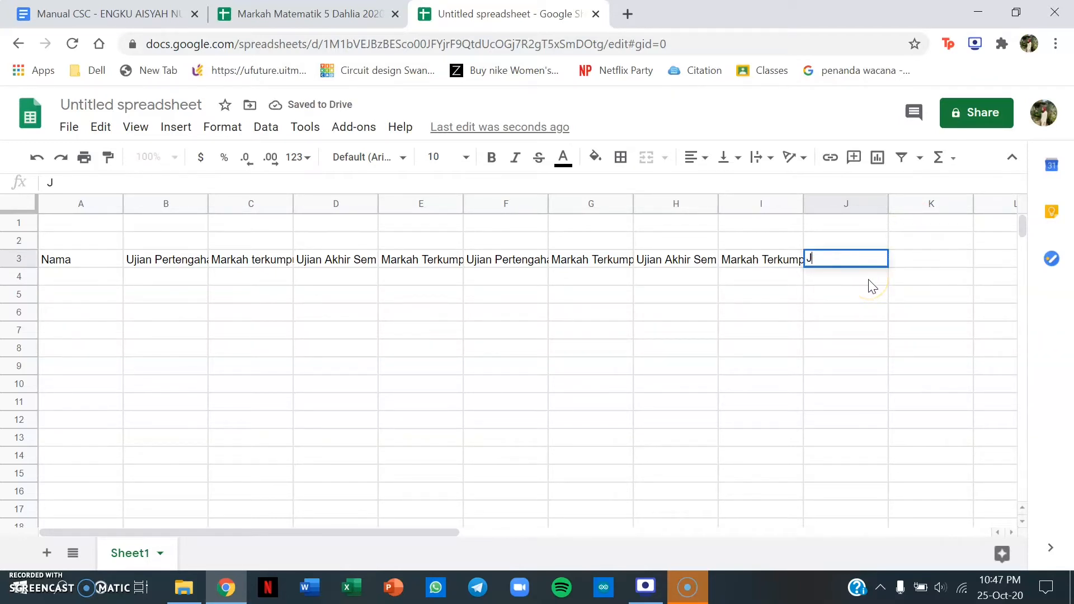
type("umlah Markah")
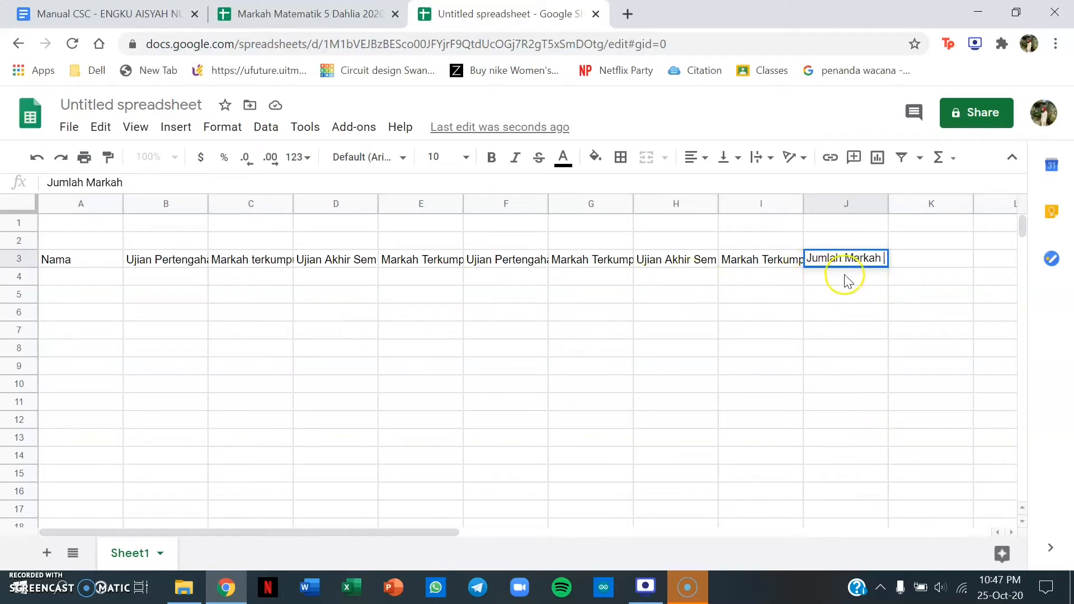
type("Akhir (100%")
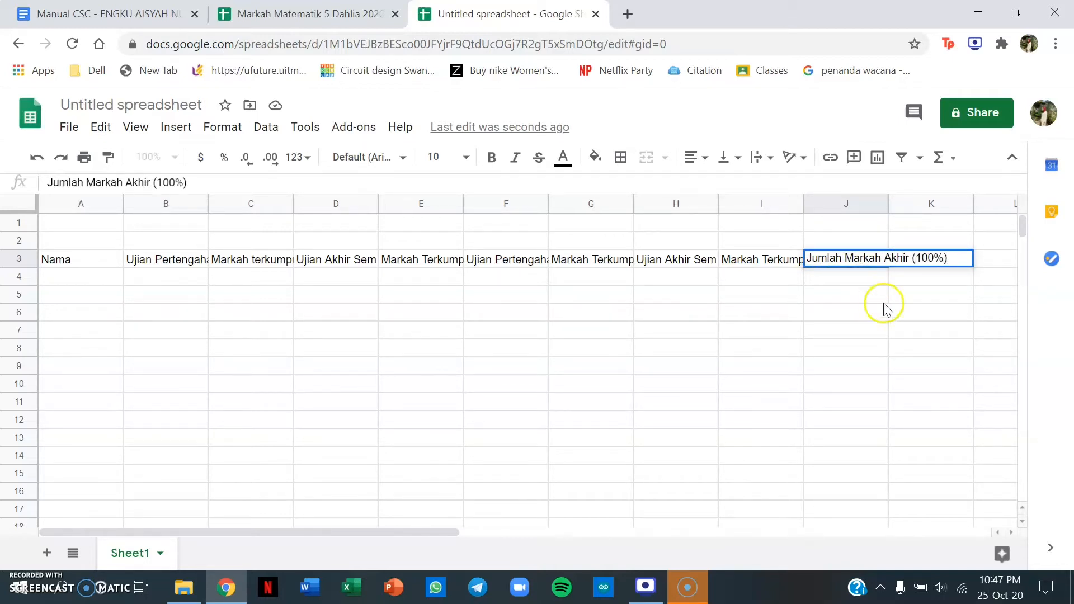
key("Return")
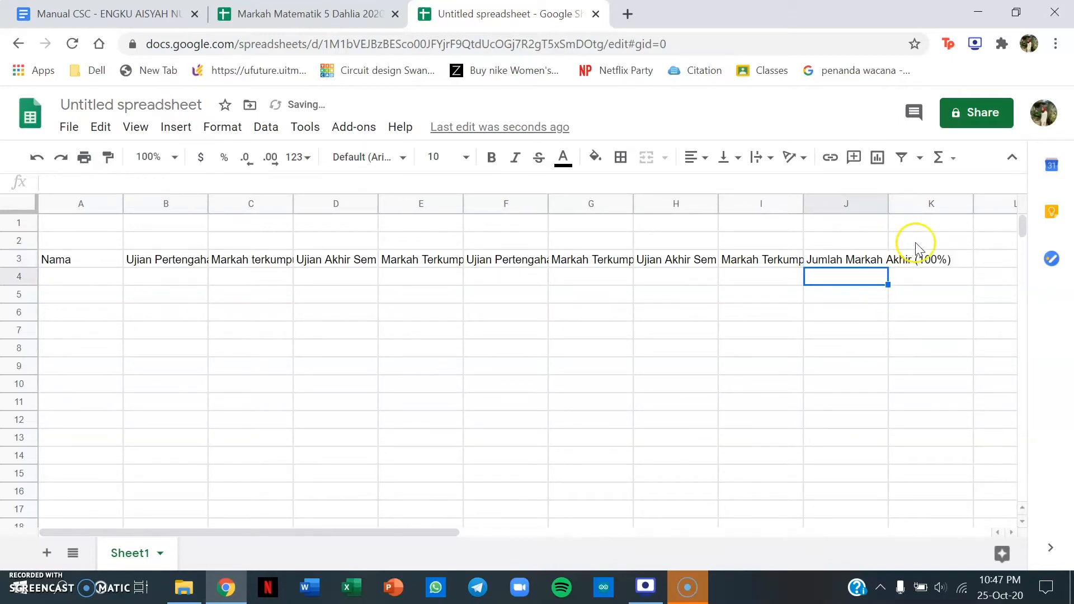
left_click(925, 260)
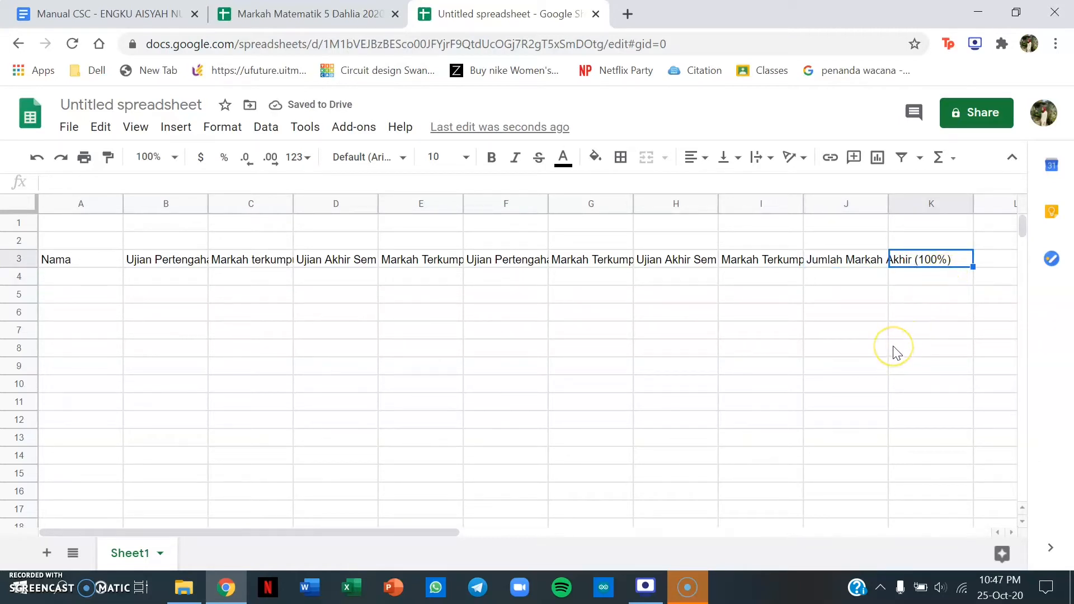
type("Gred")
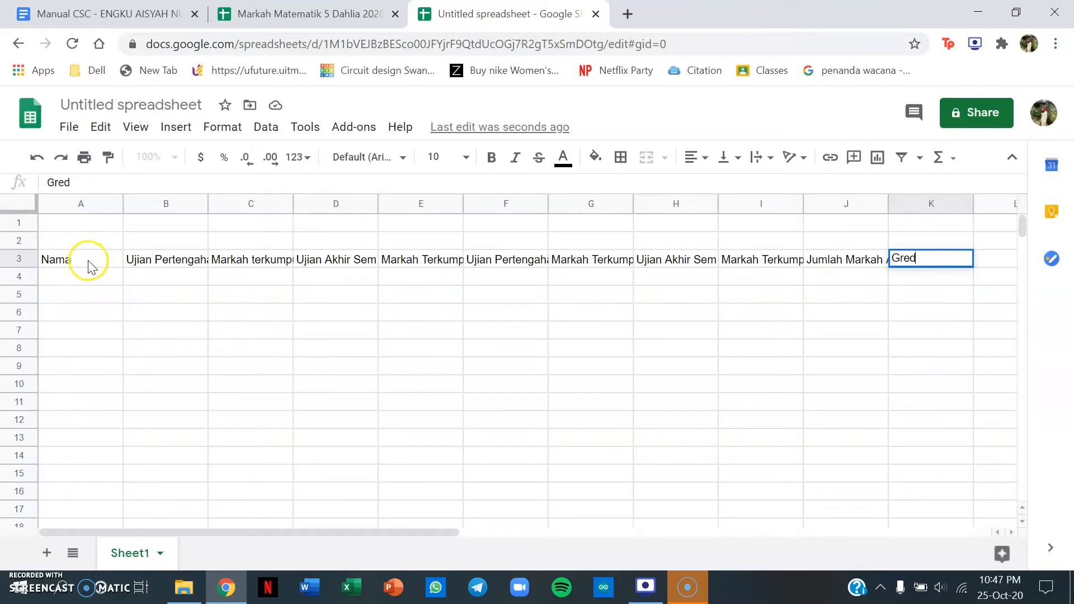
Make the header row A3:K3 bold and wrap its text within the cells
left_click_drag(90, 266, 904, 256)
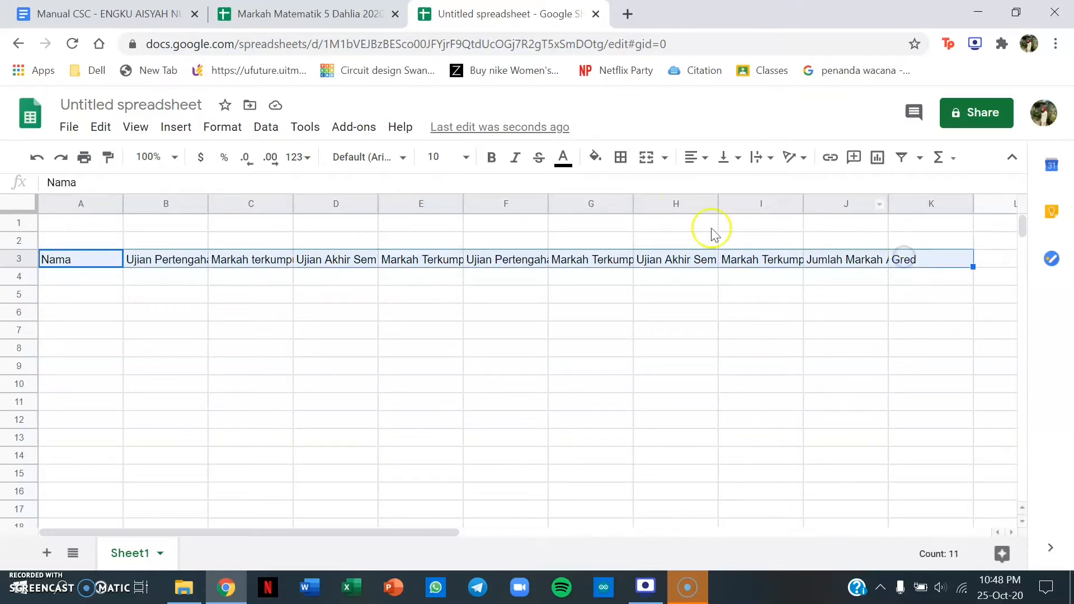
left_click(491, 157)
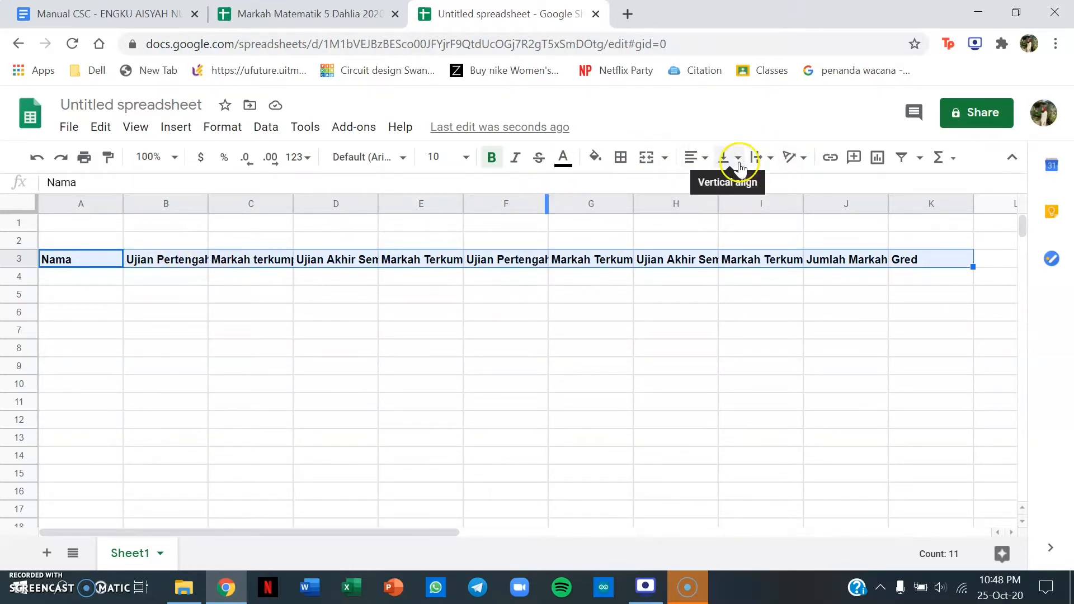
left_click(768, 162)
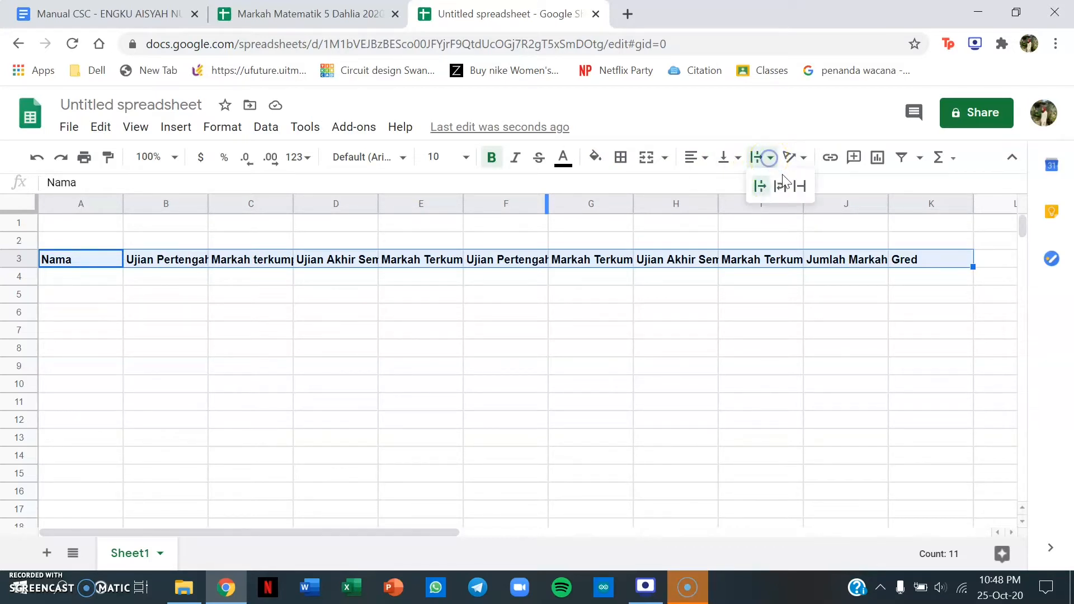
left_click(785, 188)
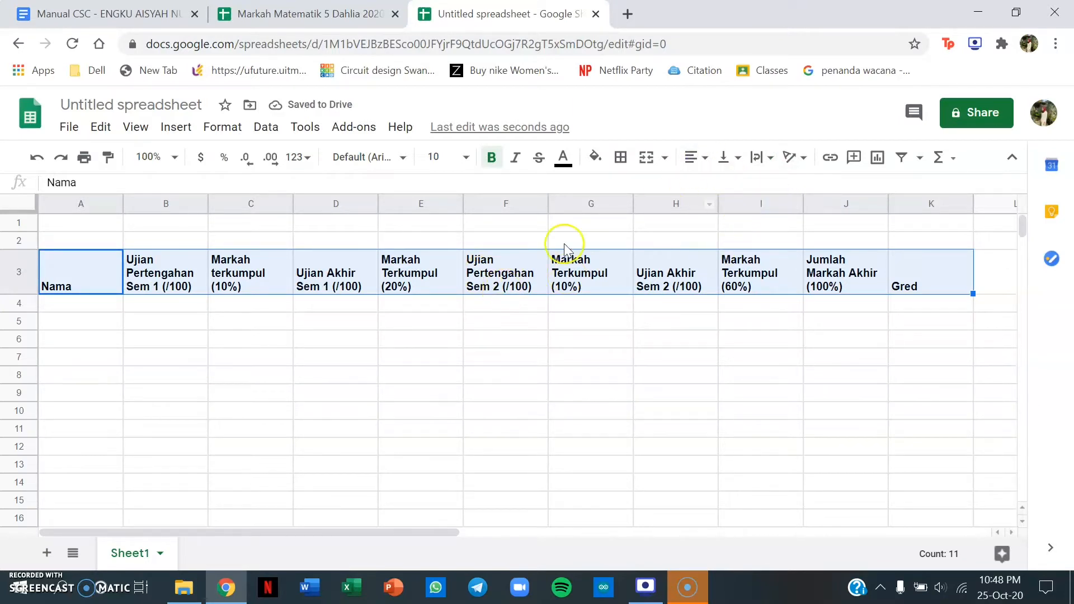
Enter the first student's name in cell A4 under the Nama header
left_click(112, 307)
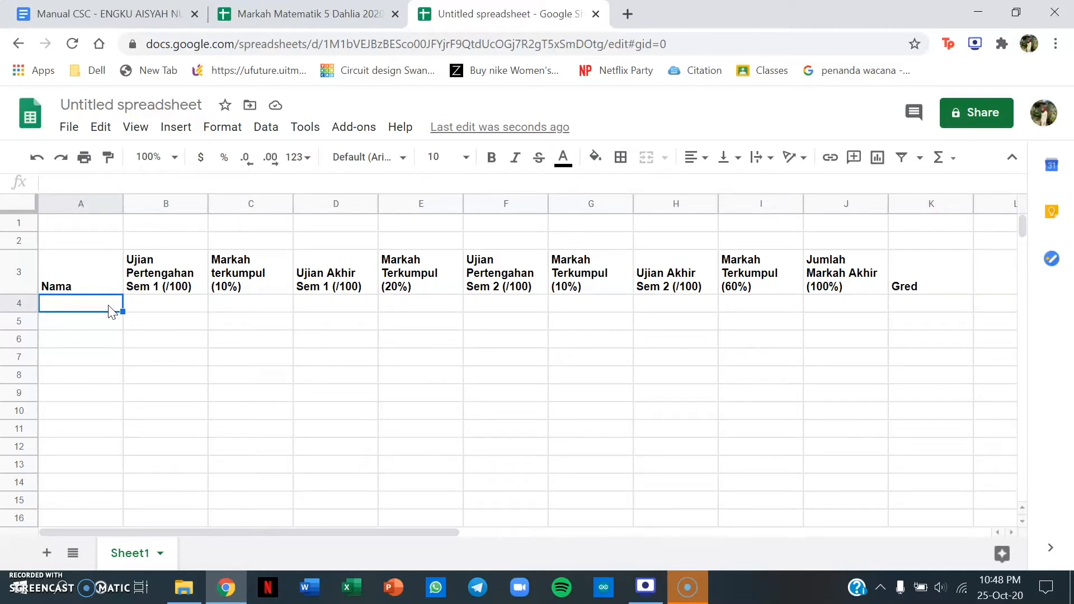
type("am")
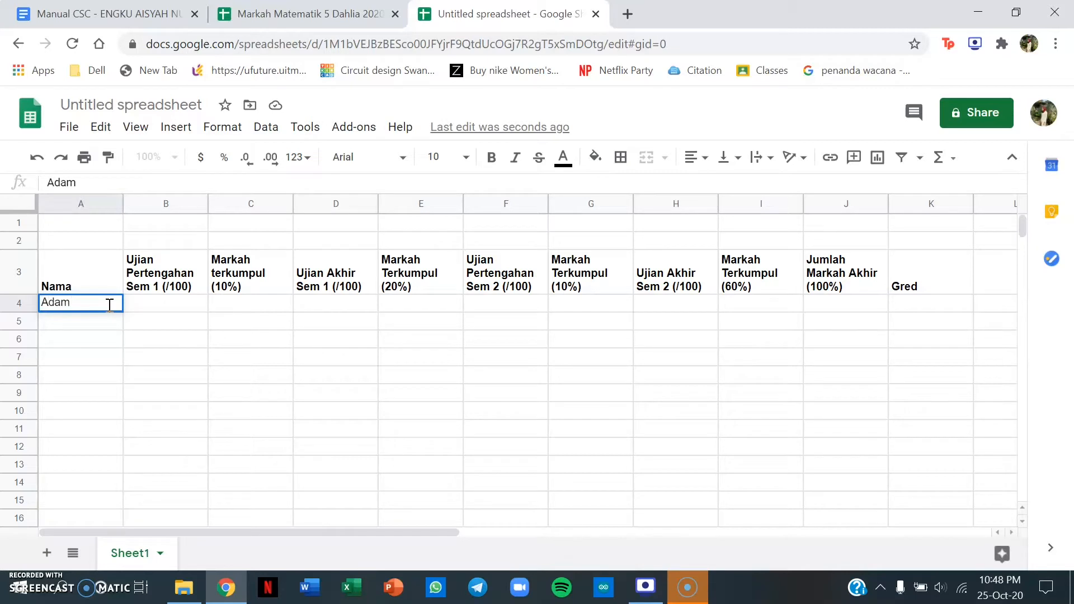
left_click(83, 321)
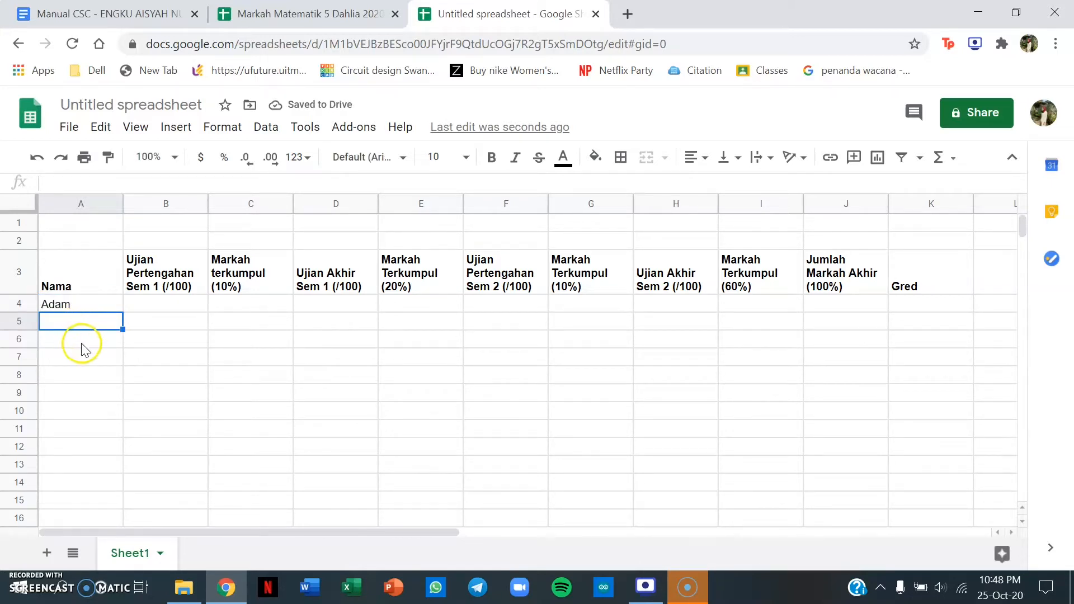
left_click(82, 343)
left_click(81, 358)
left_click(79, 373)
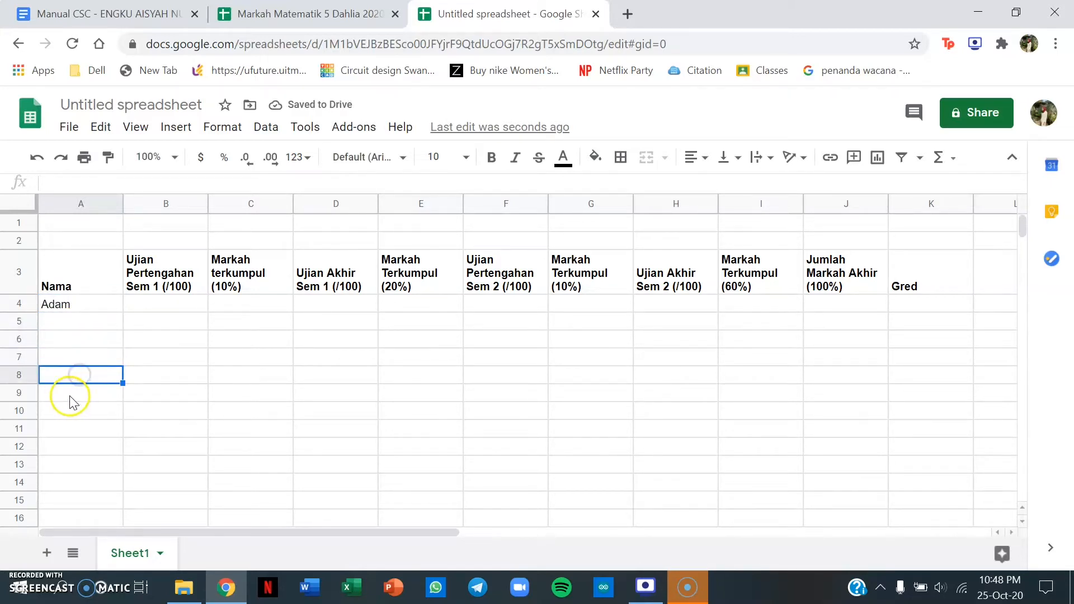
left_click(71, 396)
left_click(77, 374)
left_click(79, 357)
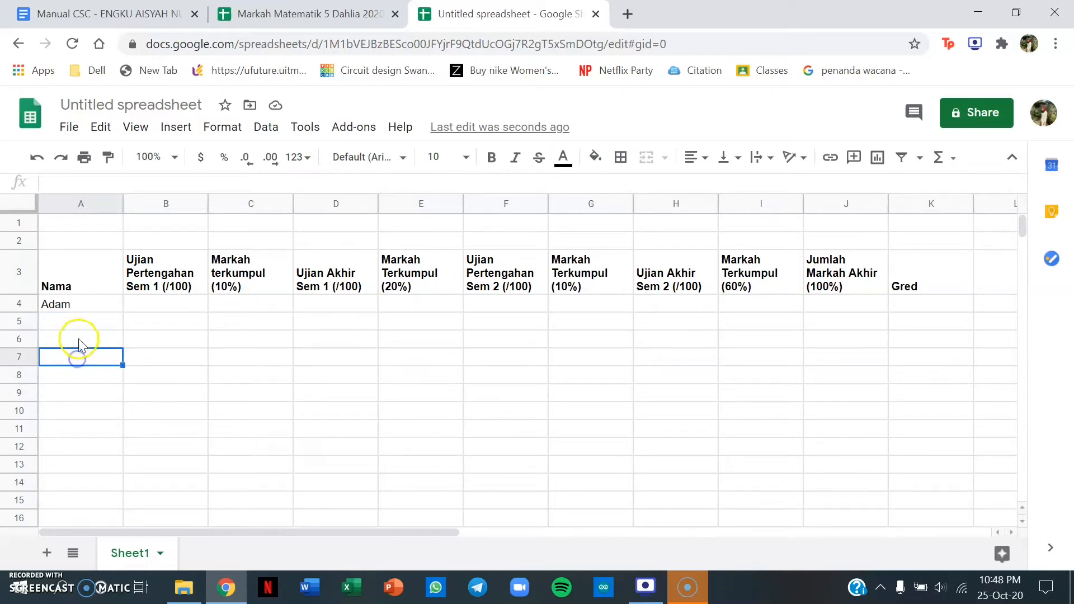
left_click(86, 305)
scroll(81, 358, "down", 1)
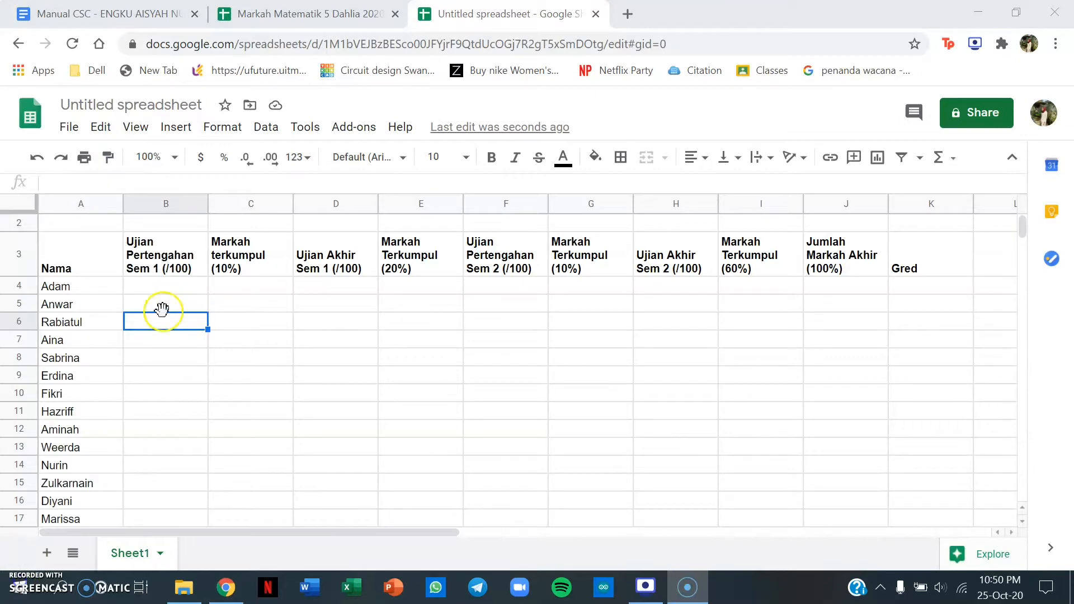
scroll(156, 318, "down", 1)
scroll(141, 328, "up", 1)
scroll(84, 468, "down", 1)
scroll(87, 459, "up", 1)
Enter 72 in cell B4 as the first student's Ujian Pertengahan Sem 1 mark
left_click(161, 287)
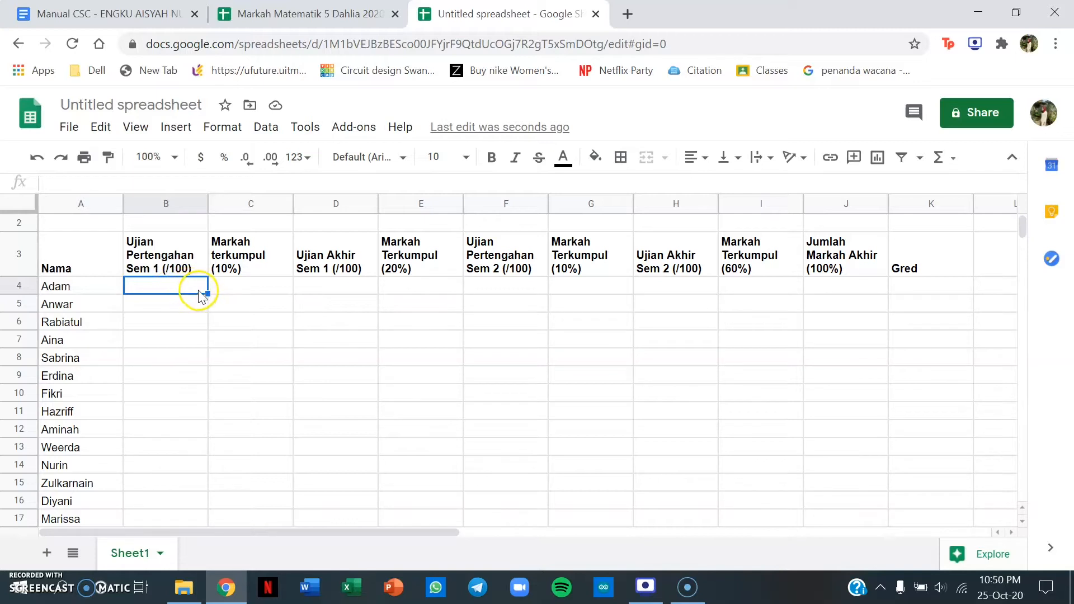
type("72")
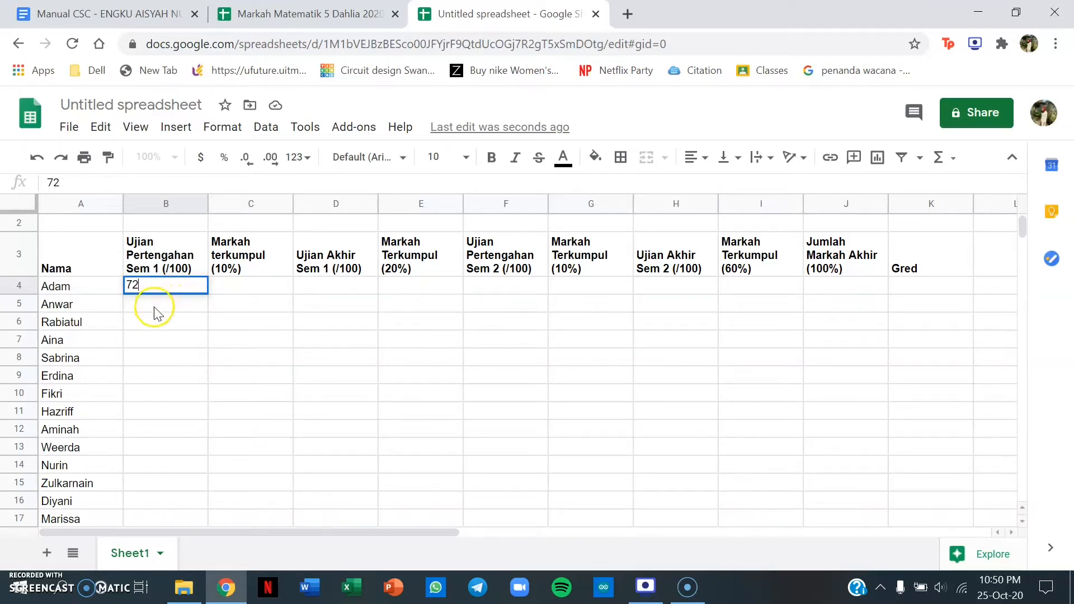
scroll(168, 360, "down", 3)
scroll(171, 364, "up", 3)
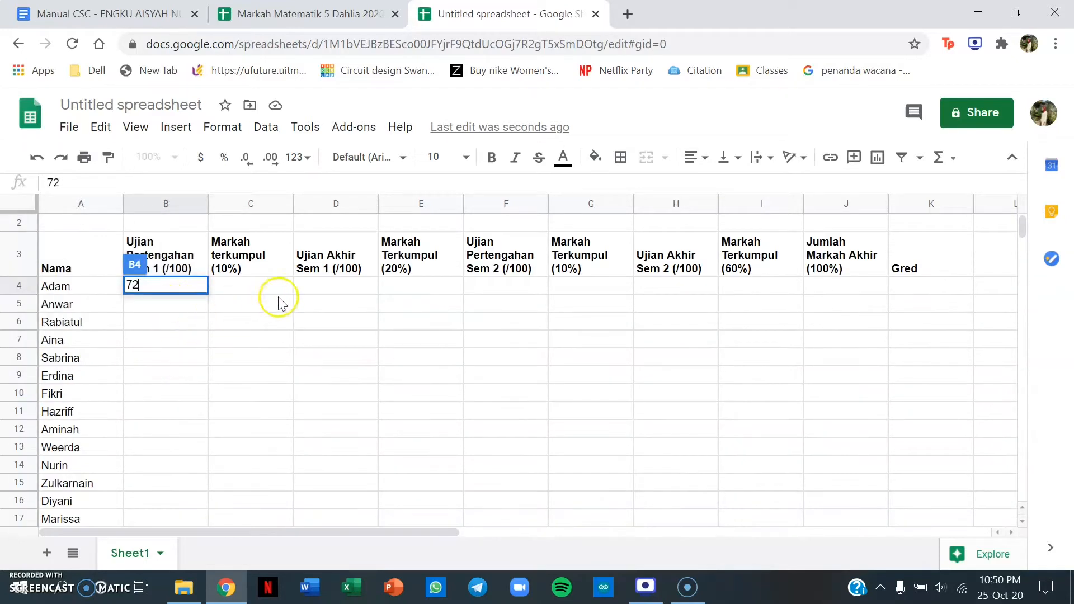
left_click(336, 283)
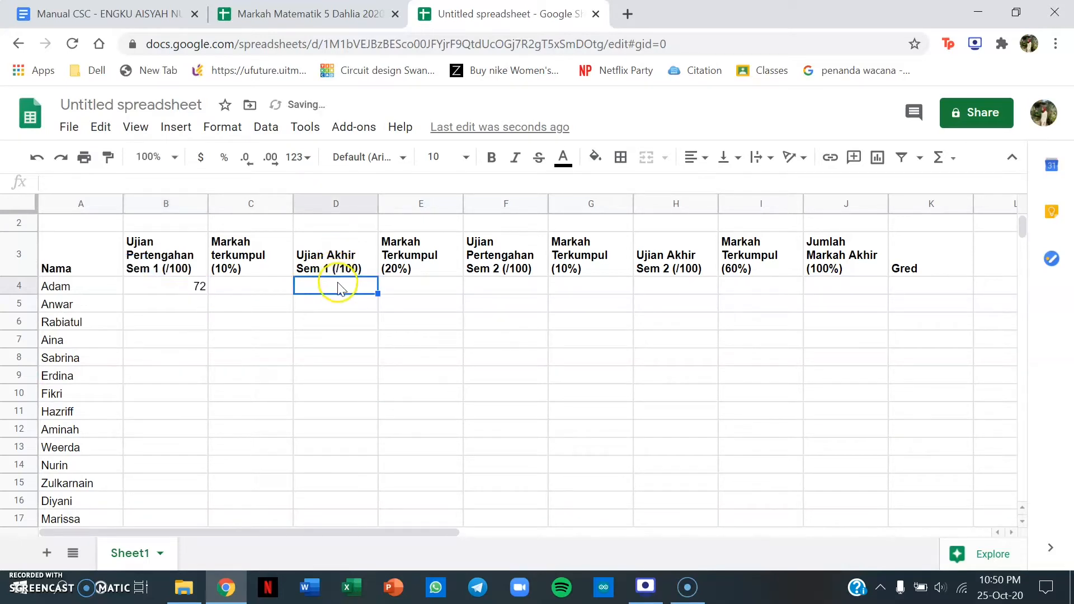
scroll(344, 389, "down", 2)
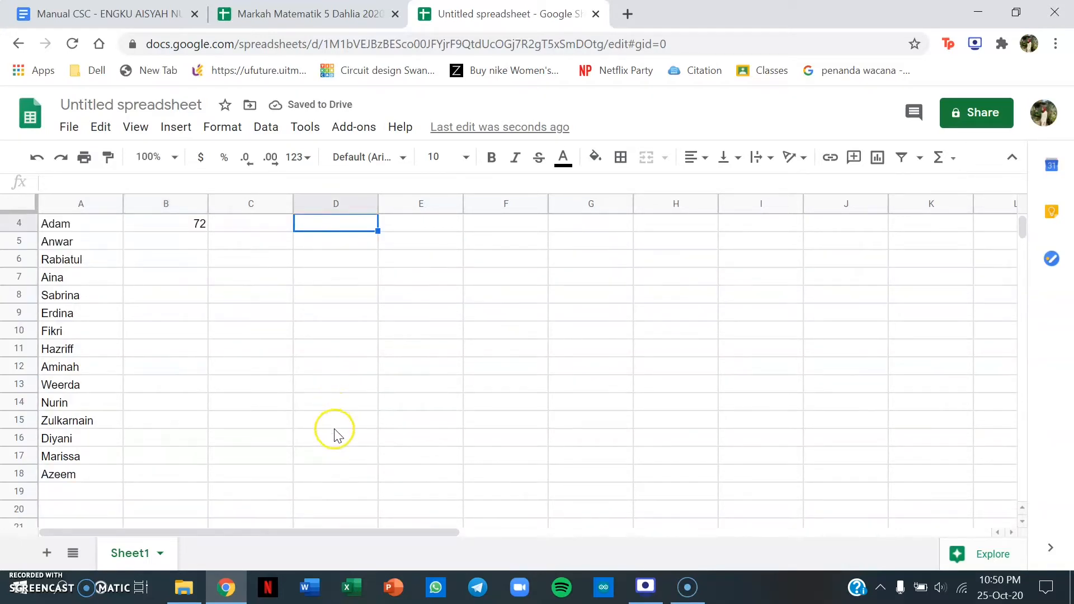
scroll(326, 291, "up", 2)
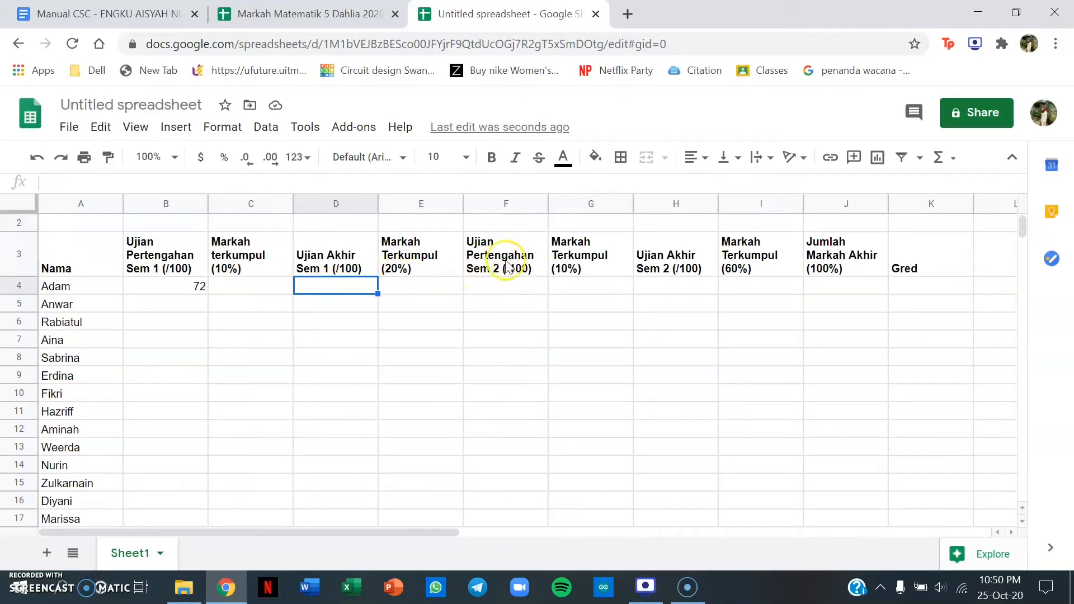
left_click(513, 286)
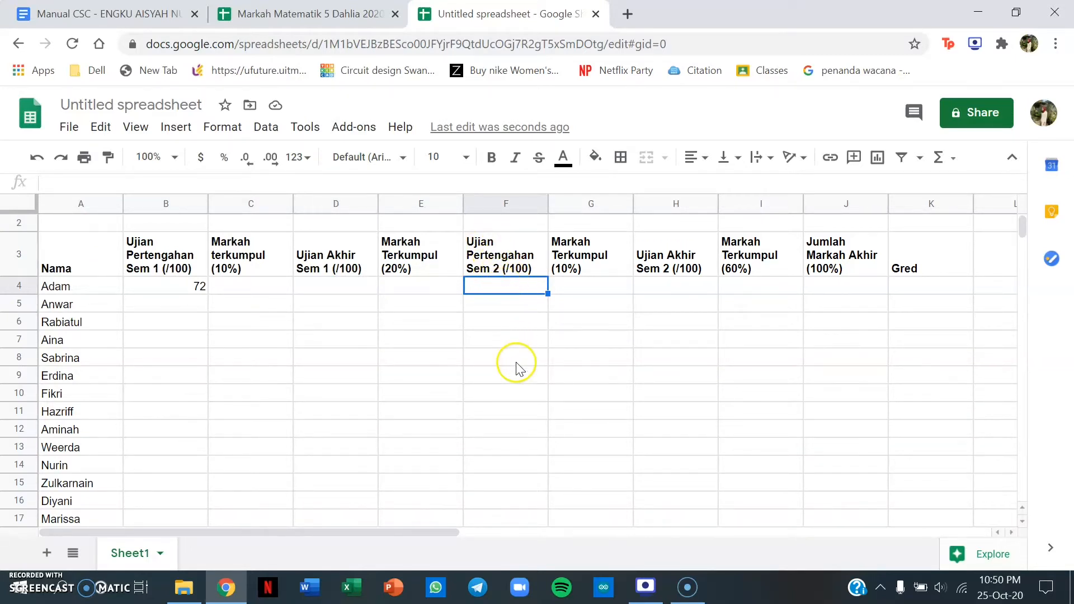
scroll(518, 380, "down", 1)
scroll(508, 467, "up", 2)
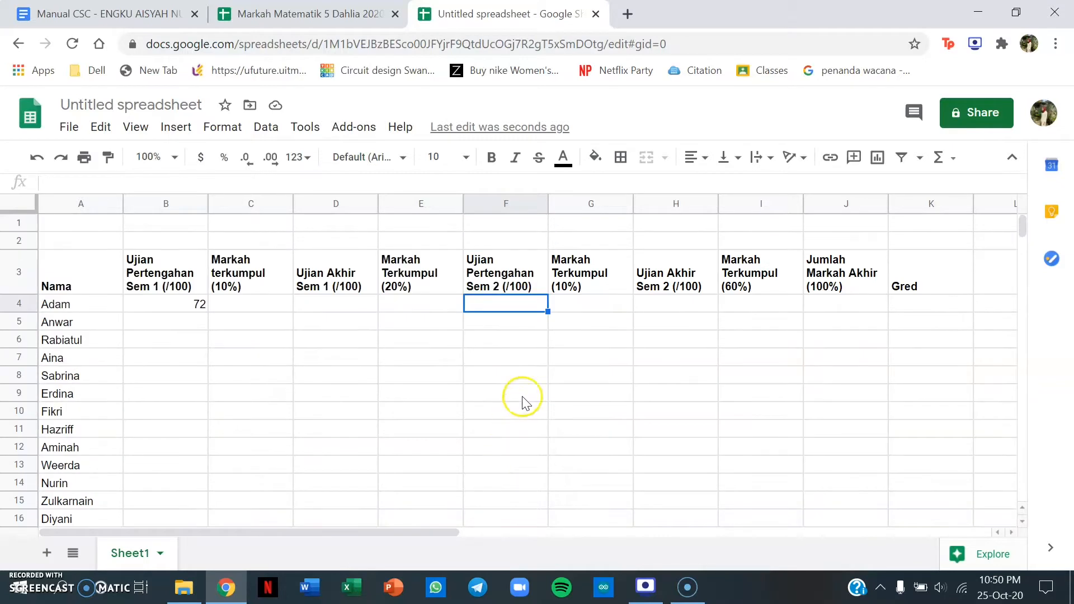
left_click(652, 307)
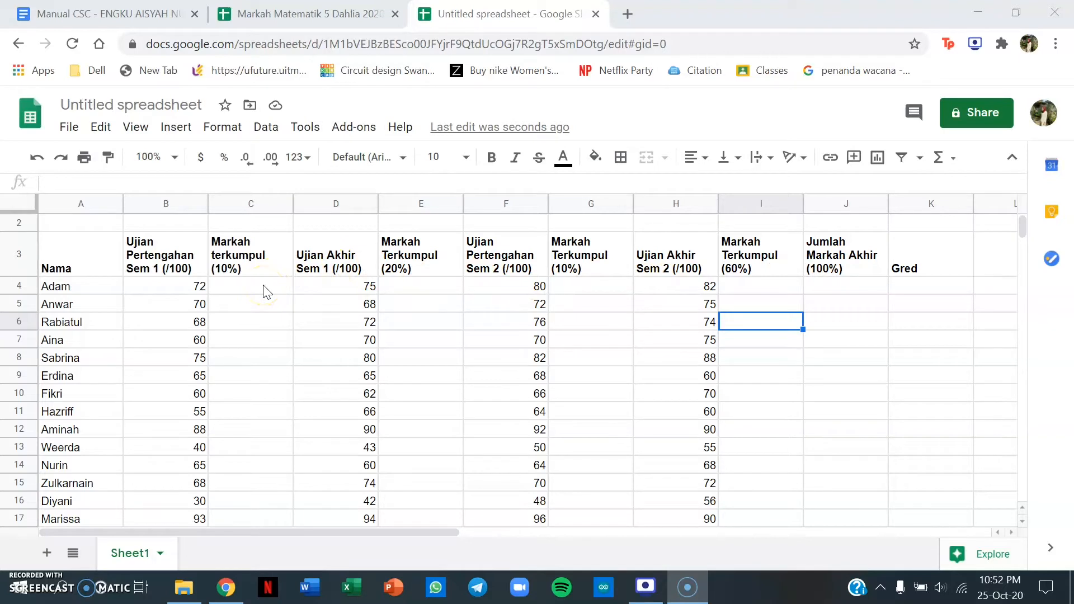
Enter the formula =10%*B4 in cell C4 to calculate the first student's weighted Ujian Pertengahan Sem 1 mark
left_click(233, 288)
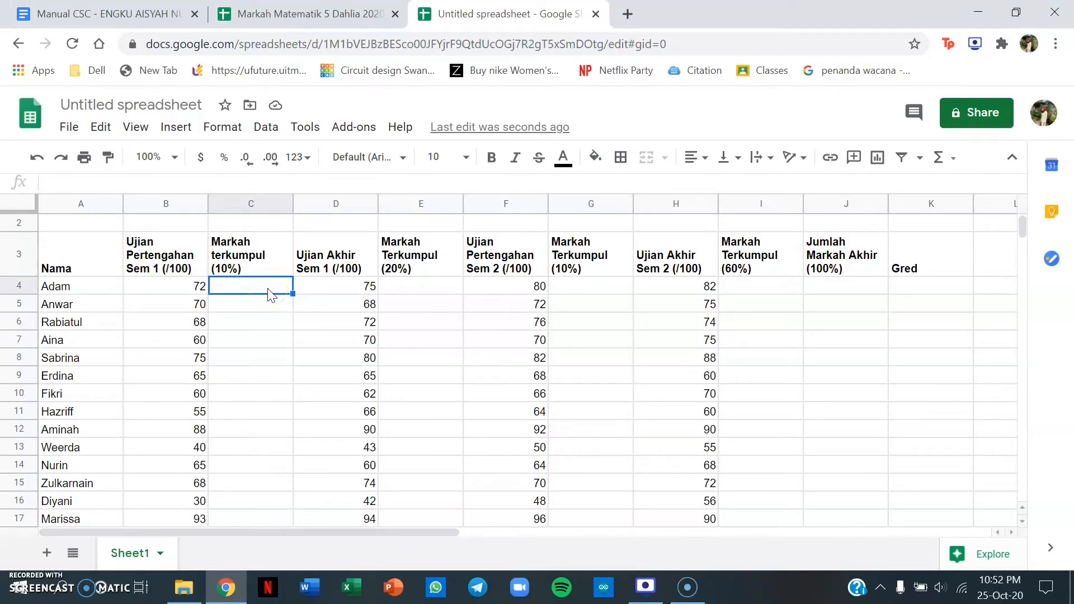
type("+")
key("BackSpace")
type("=1")
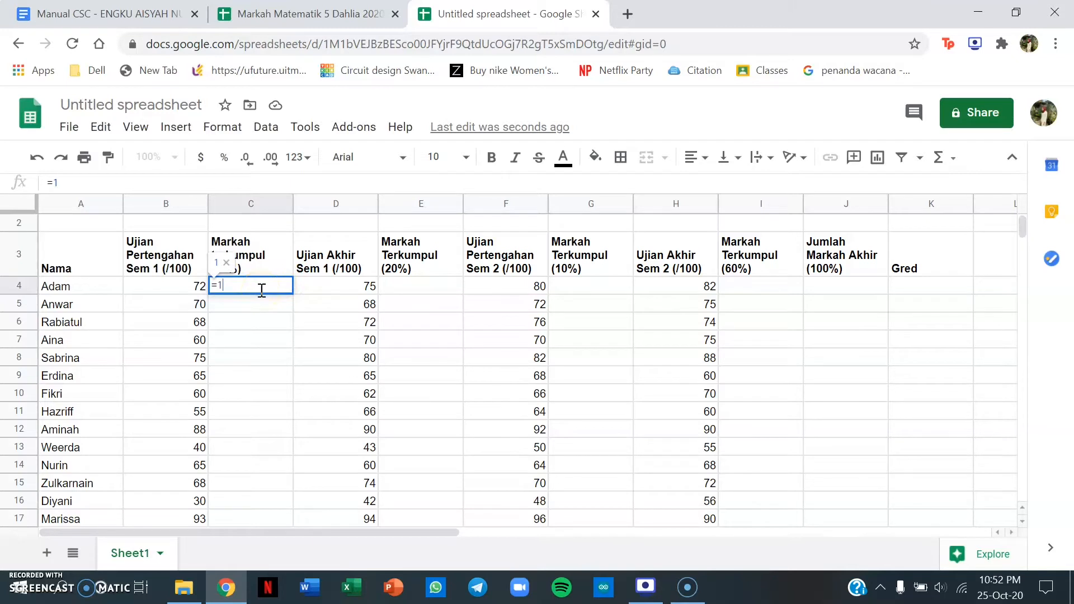
type("0%")
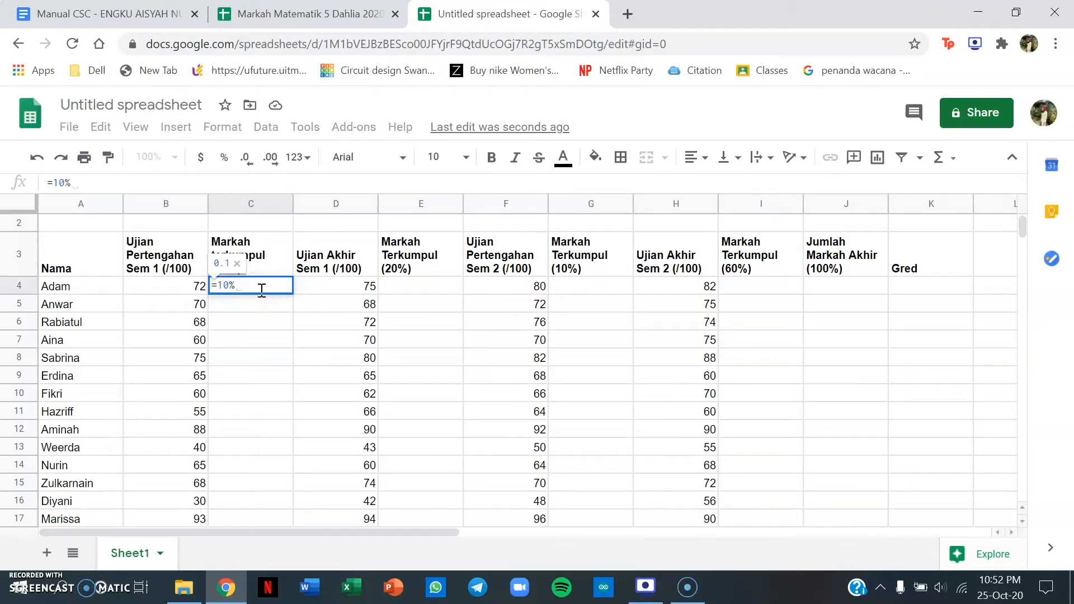
type("8")
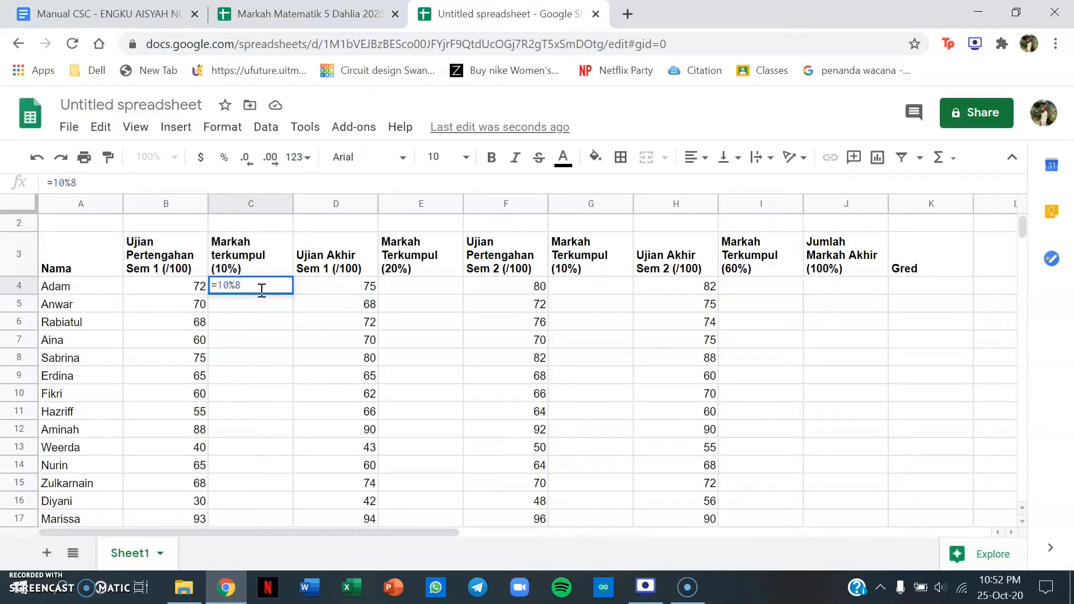
key("BackSpace")
type("*")
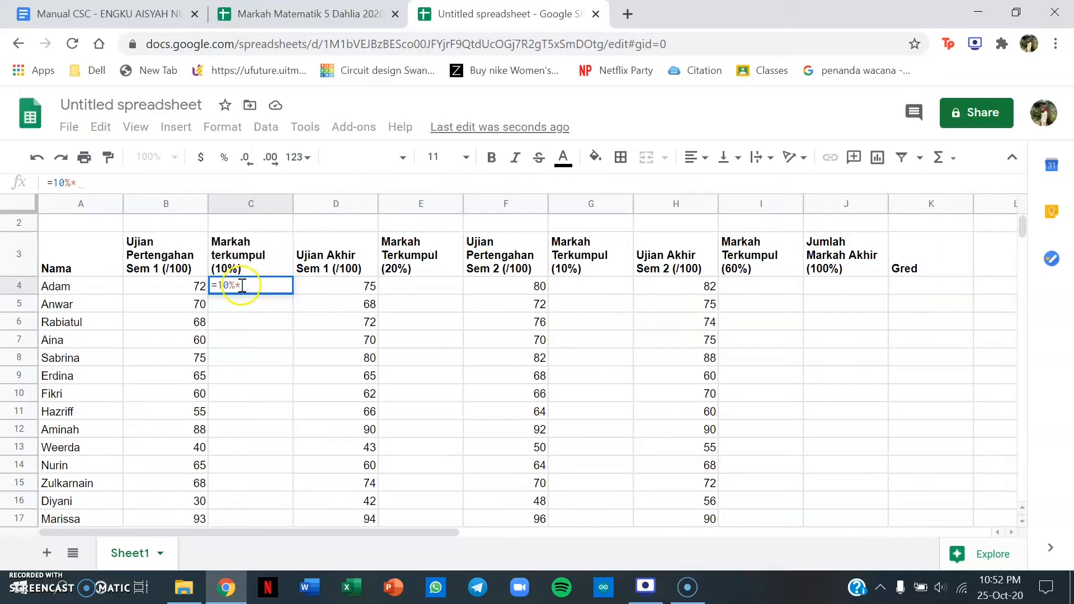
left_click(190, 291)
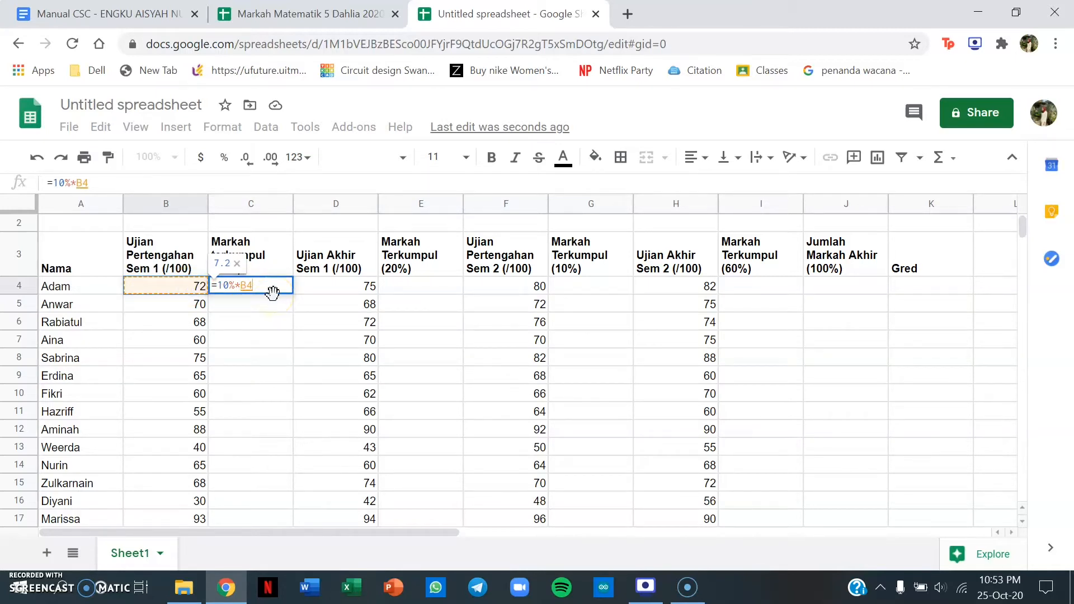
key("Return")
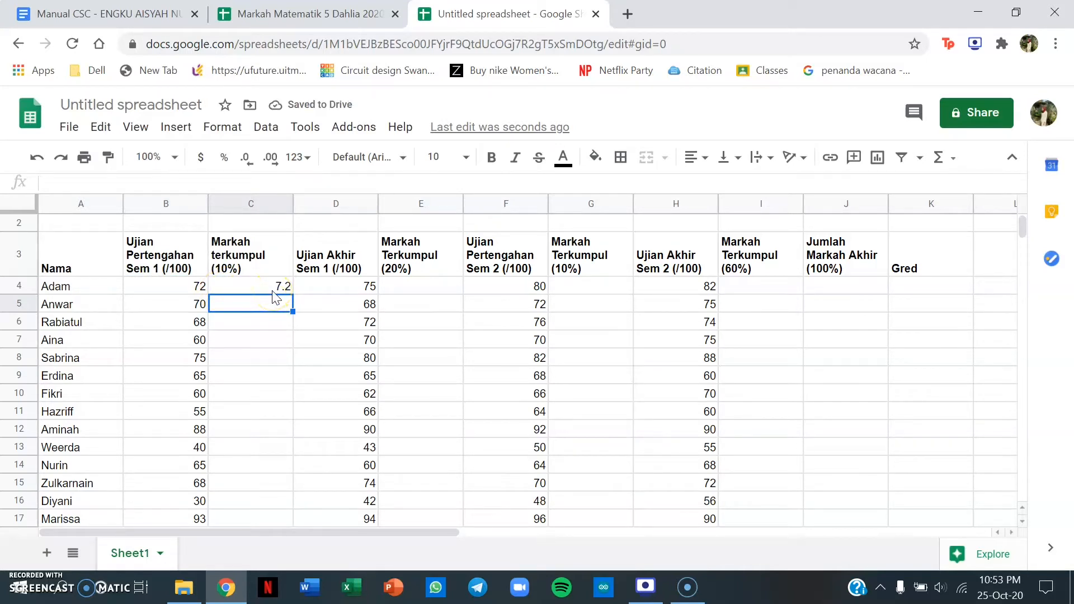
Fill the C4 formula down through C18 for all students in the Markah terkumpul (10%) column
left_click(273, 290)
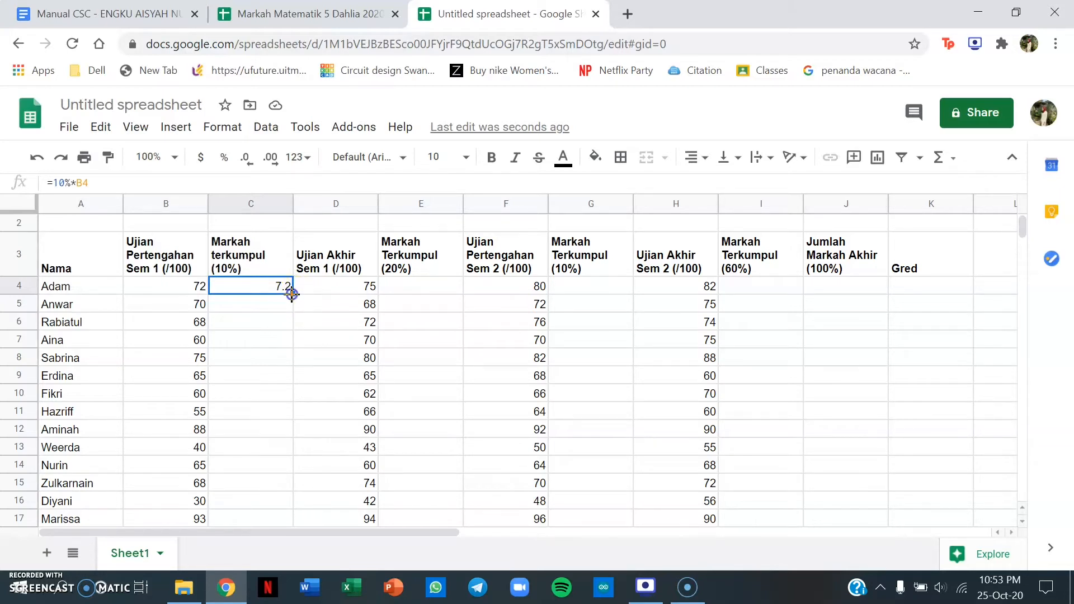
left_click_drag(288, 291, 280, 474)
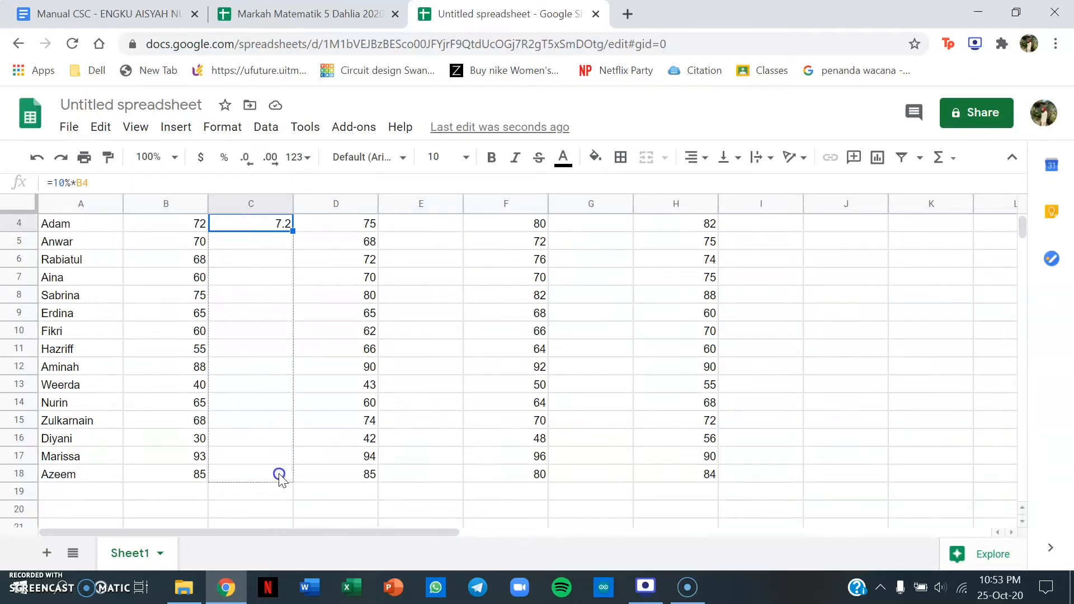
left_click_drag(280, 474, 280, 474)
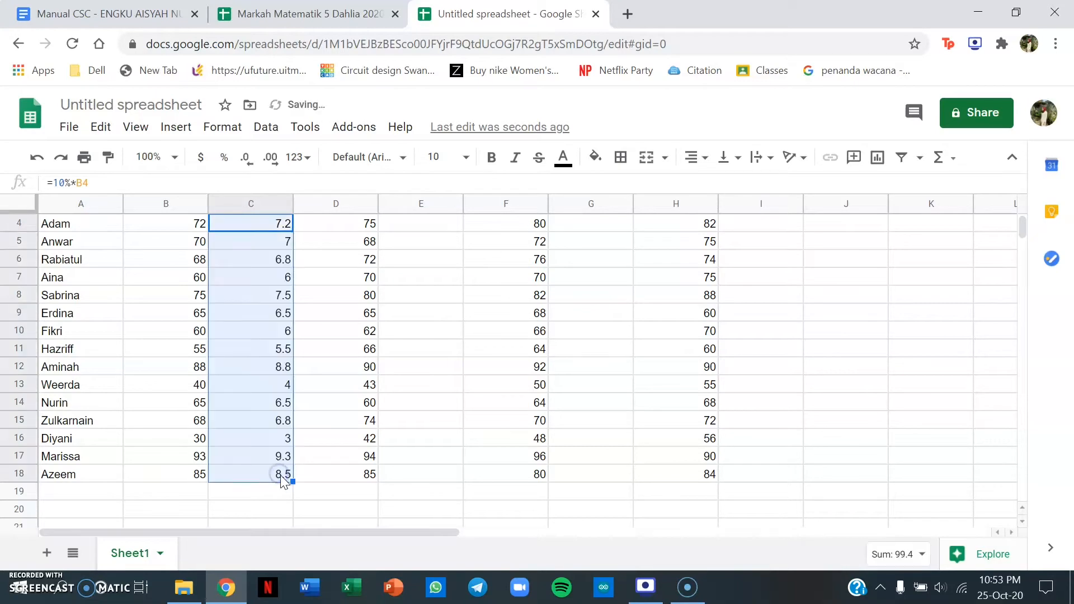
scroll(271, 436, "up", 1)
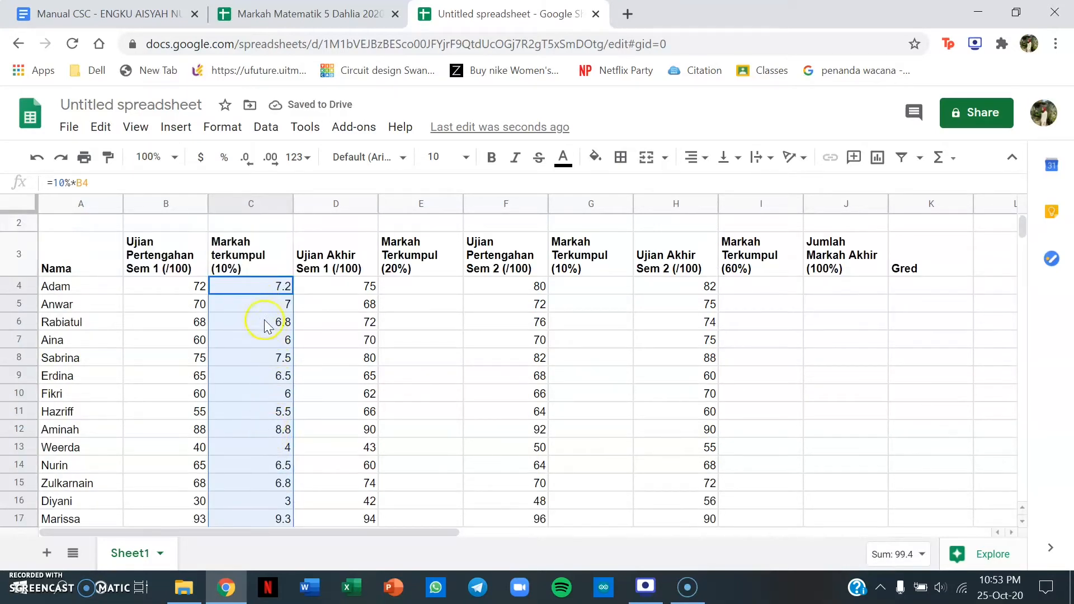
scroll(279, 405, "down", 1)
scroll(278, 407, "up", 1)
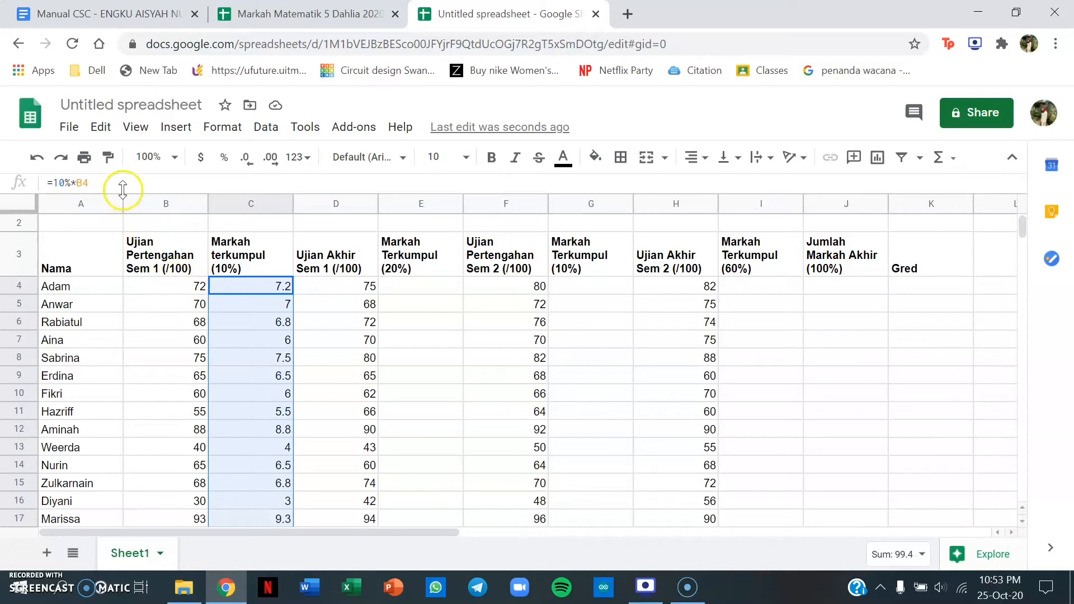
Enter the formula =20%*D4 in cell E4 to calculate the first student's weighted Ujian Akhir Sem 1 mark
left_click(418, 288)
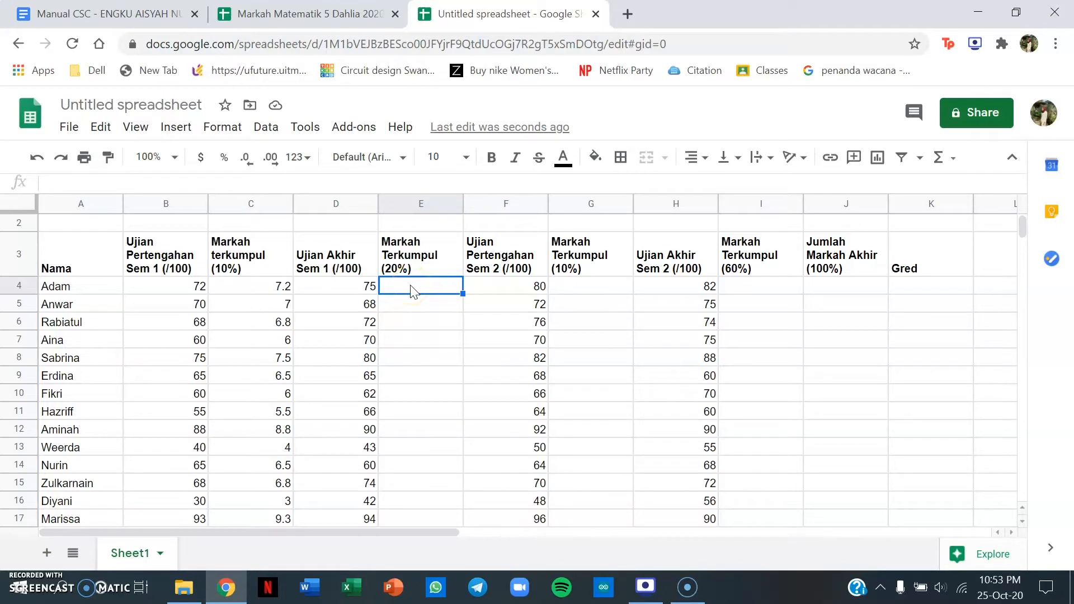
type("=")
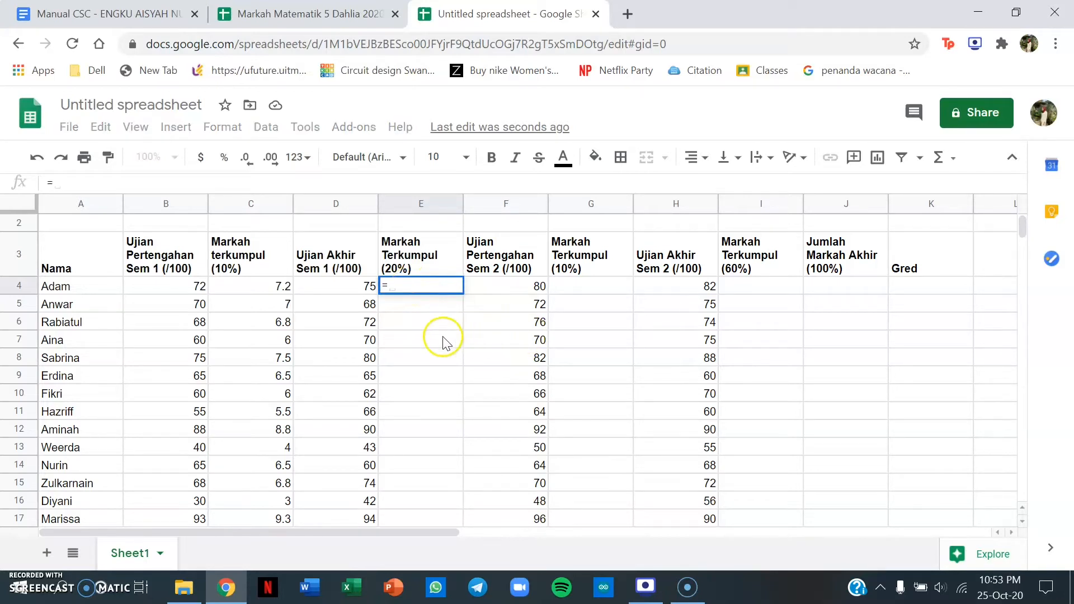
type("20%")
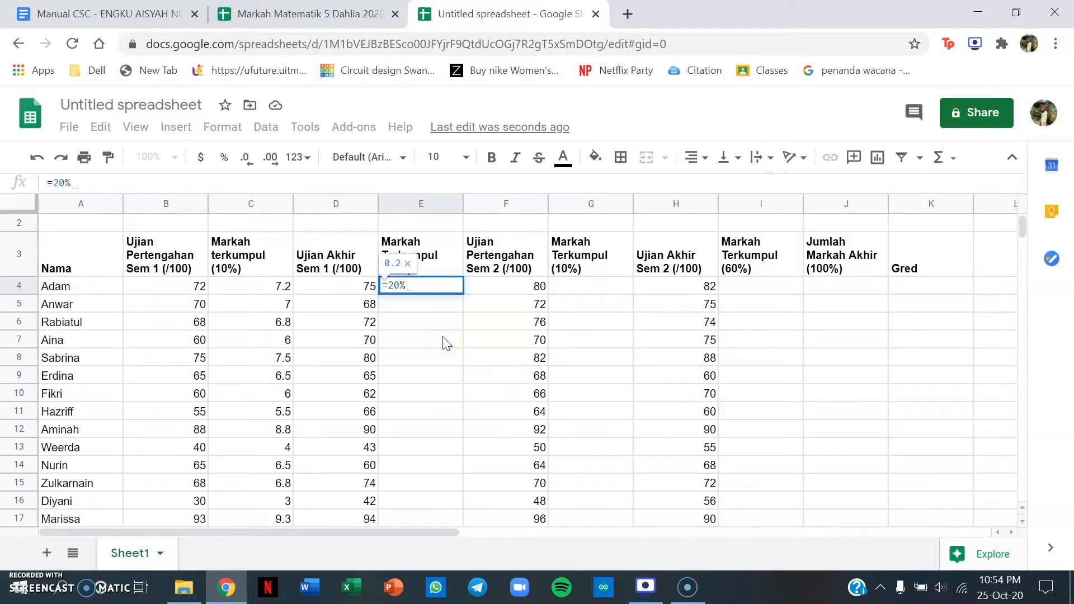
type("*")
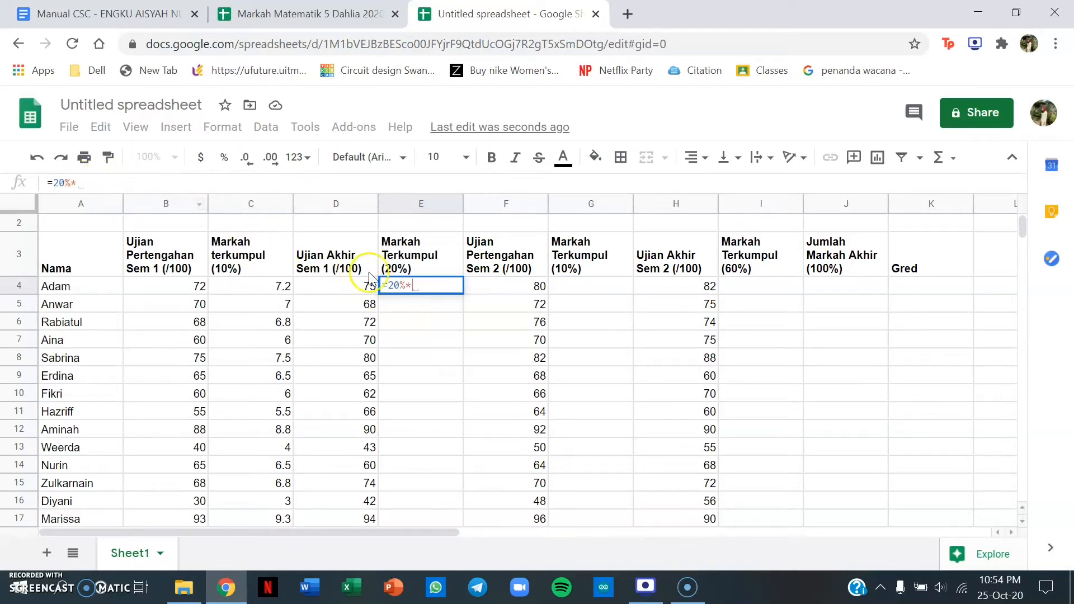
left_click(345, 295)
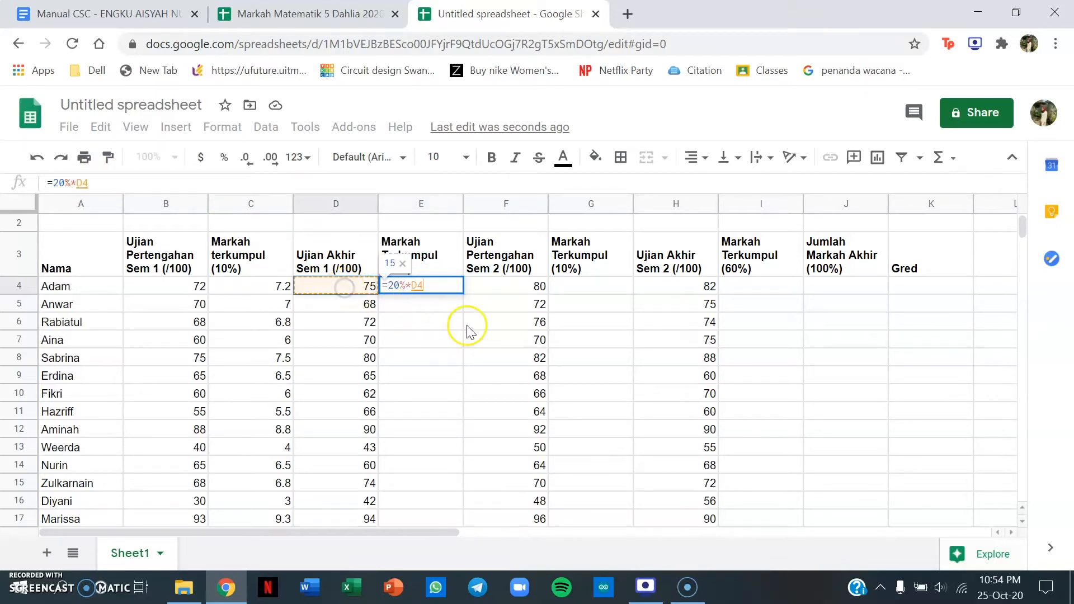
key("Return")
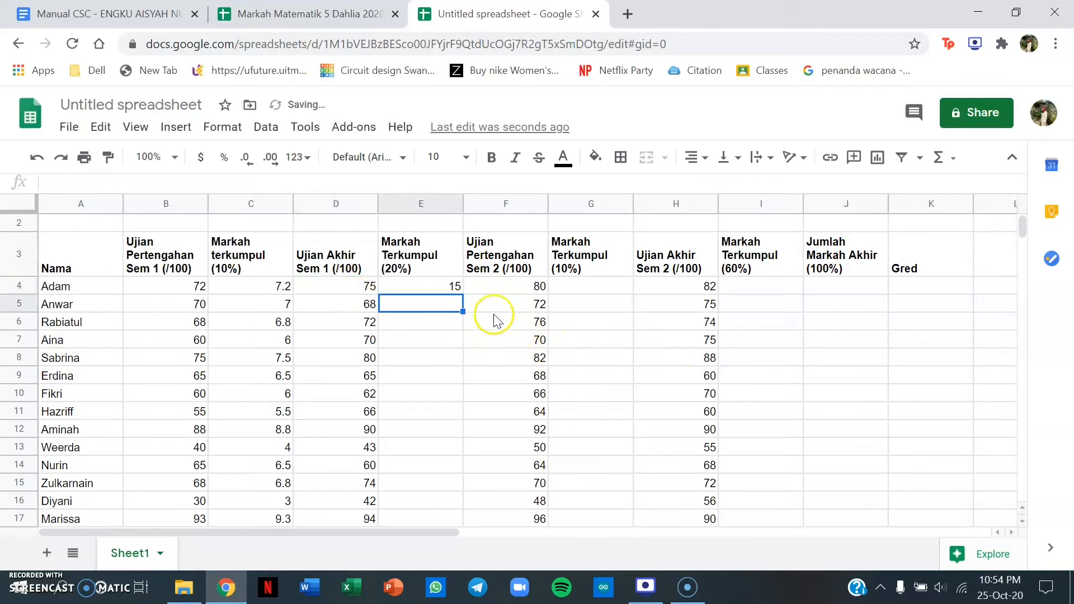
Fill the E4 formula down through E18 for all students in the Markah Terkumpul (20%) column
left_click(455, 288)
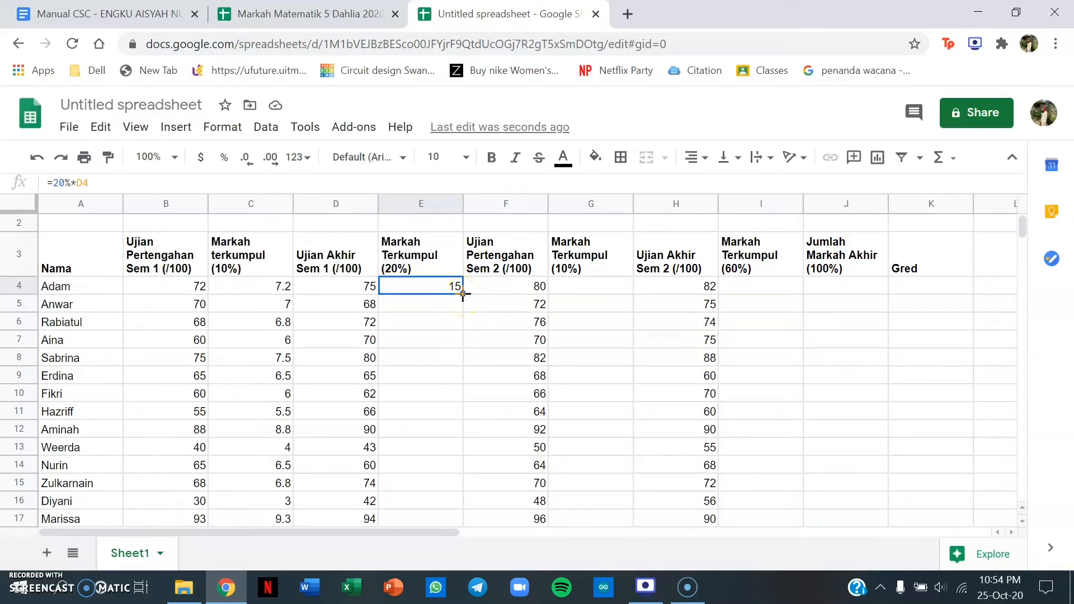
left_click_drag(462, 293, 455, 475)
scroll(458, 371, "down", 1)
scroll(472, 456, "up", 1)
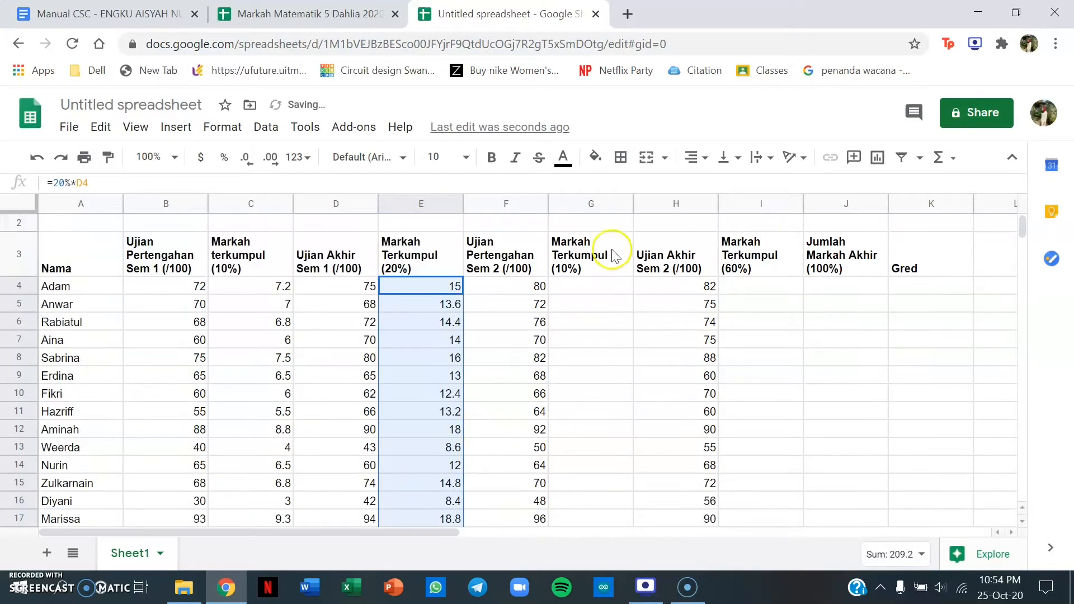
Enter the formula =10%*F4 in cell G4 to calculate the first student's weighted Ujian Pertengahan Sem 2 mark
left_click(608, 288)
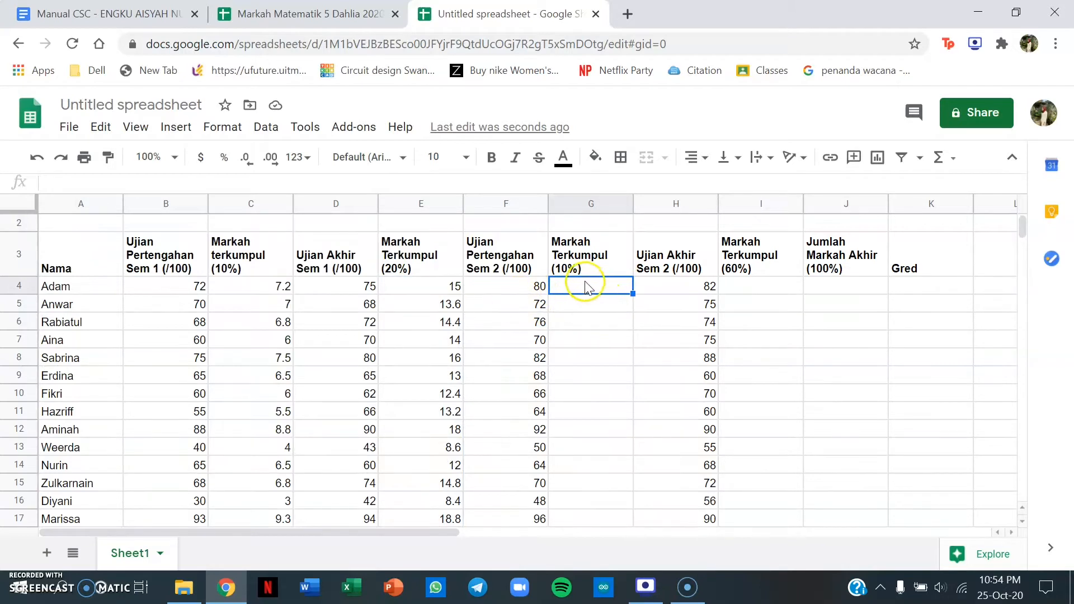
scroll(624, 288, "up", 1)
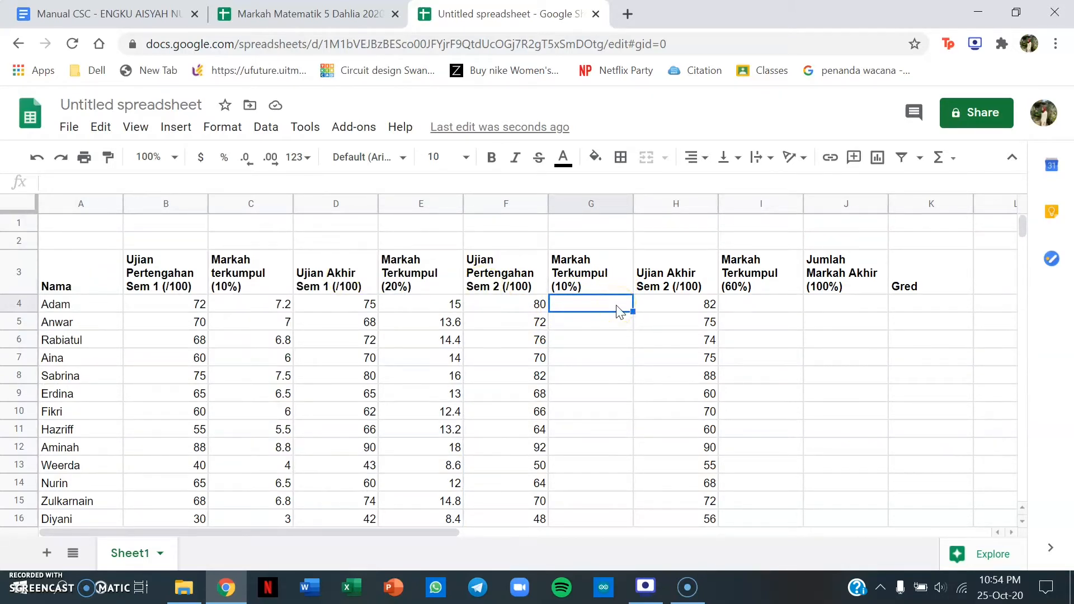
type("=")
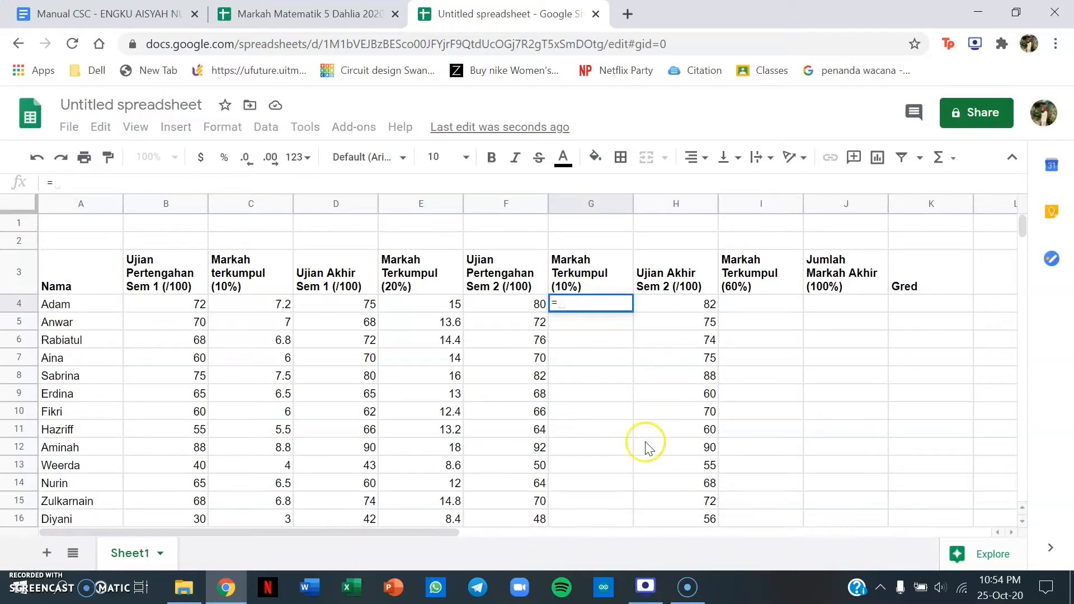
type("10")
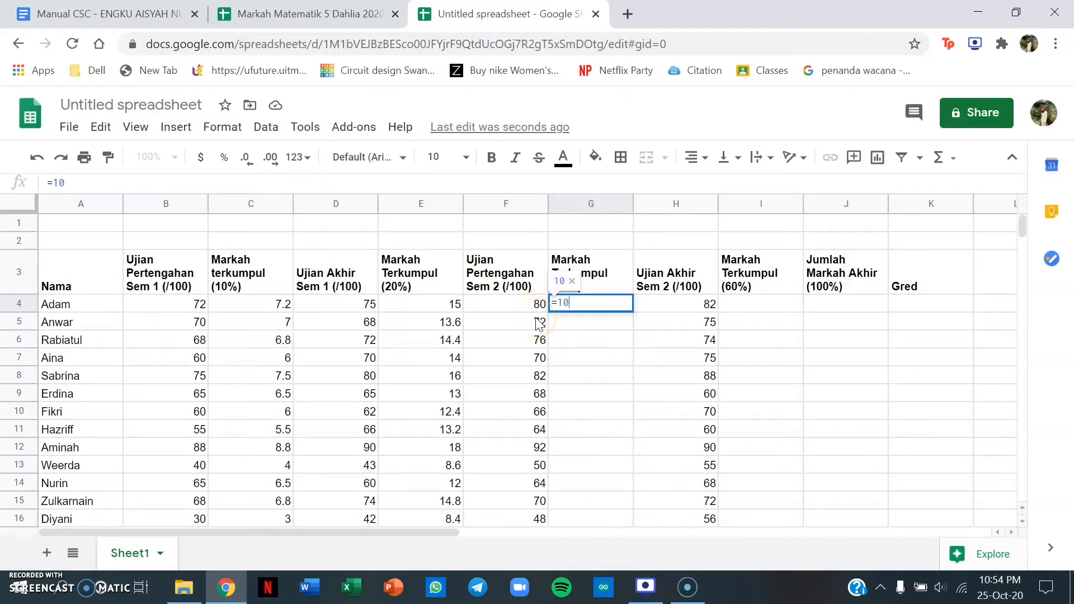
type("%*")
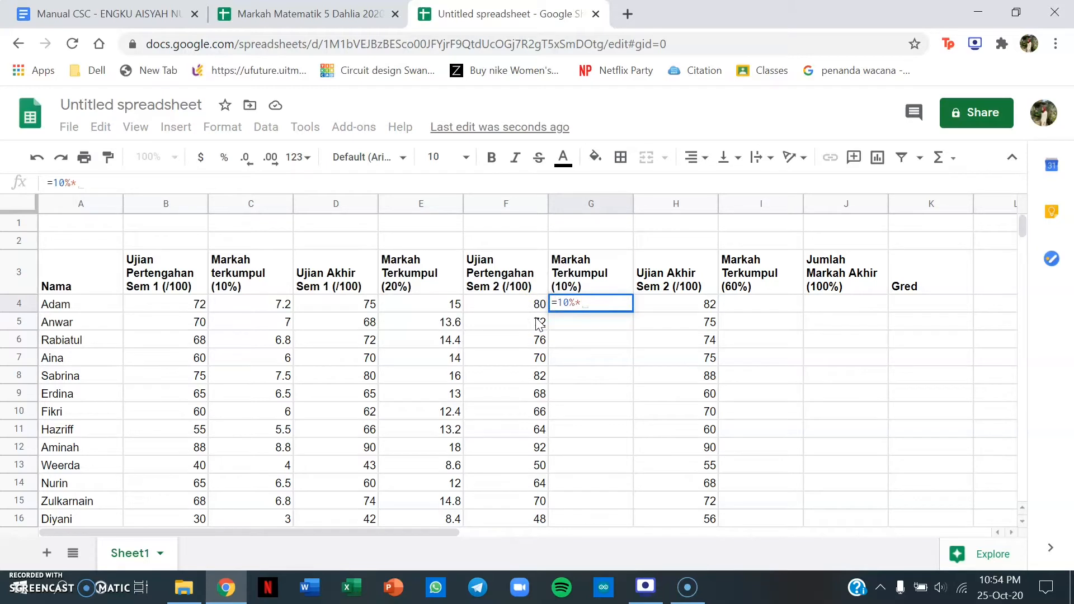
left_click(519, 303)
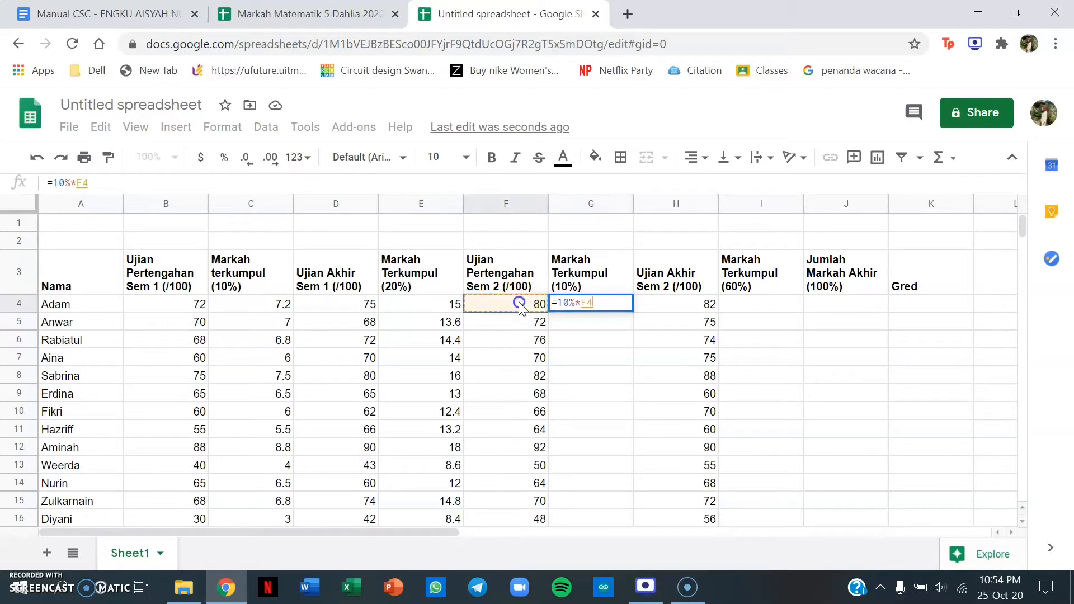
key("Return")
Fill the G4 formula down through G18 for all students in the Sem 2 Markah Terkumpul (10%) column
left_click(626, 306)
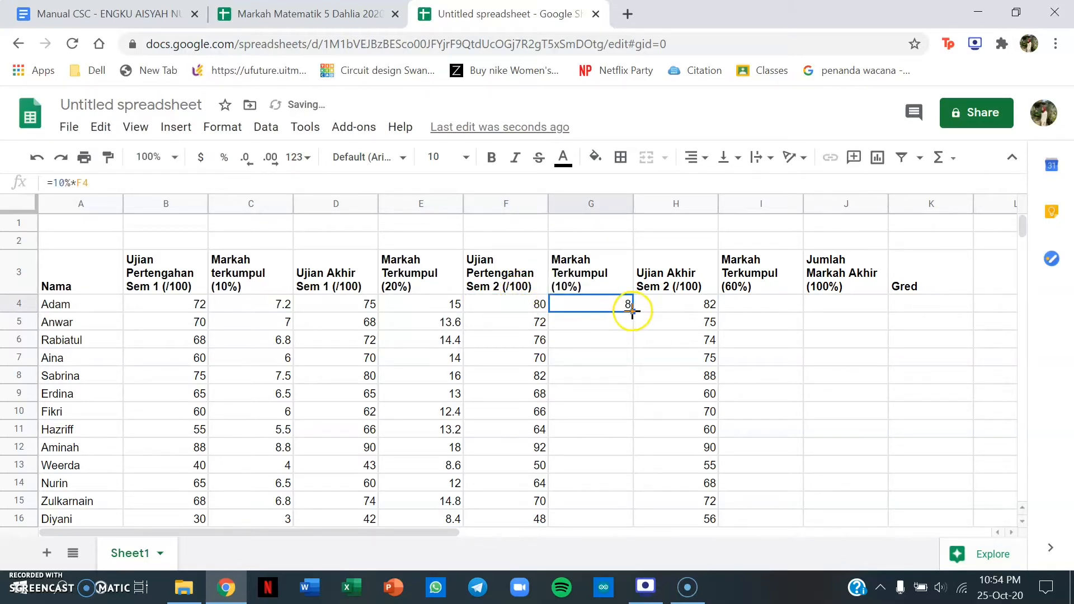
left_click_drag(632, 311, 622, 469)
scroll(727, 364, "up", 1)
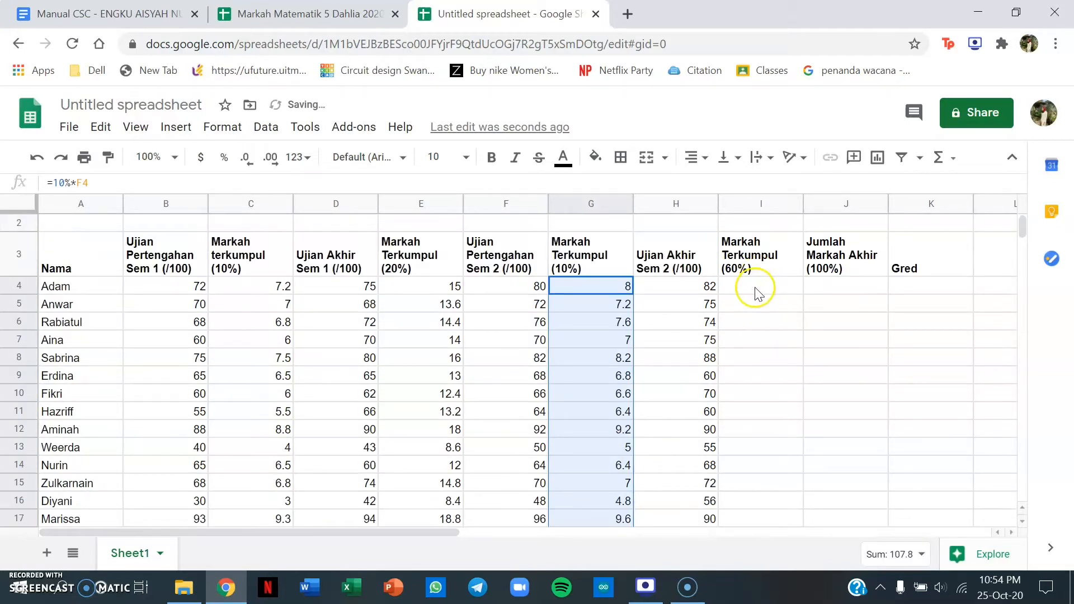
Enter the formula =60%*H4 in cell I4 to calculate the first student's weighted Ujian Akhir Sem 2 mark
left_click(755, 289)
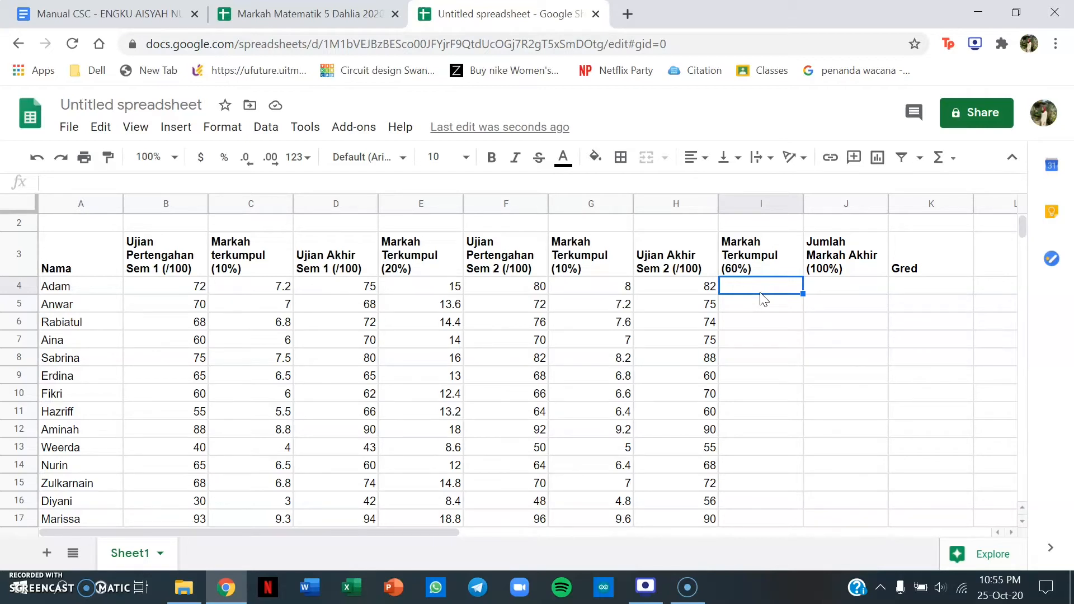
type("=")
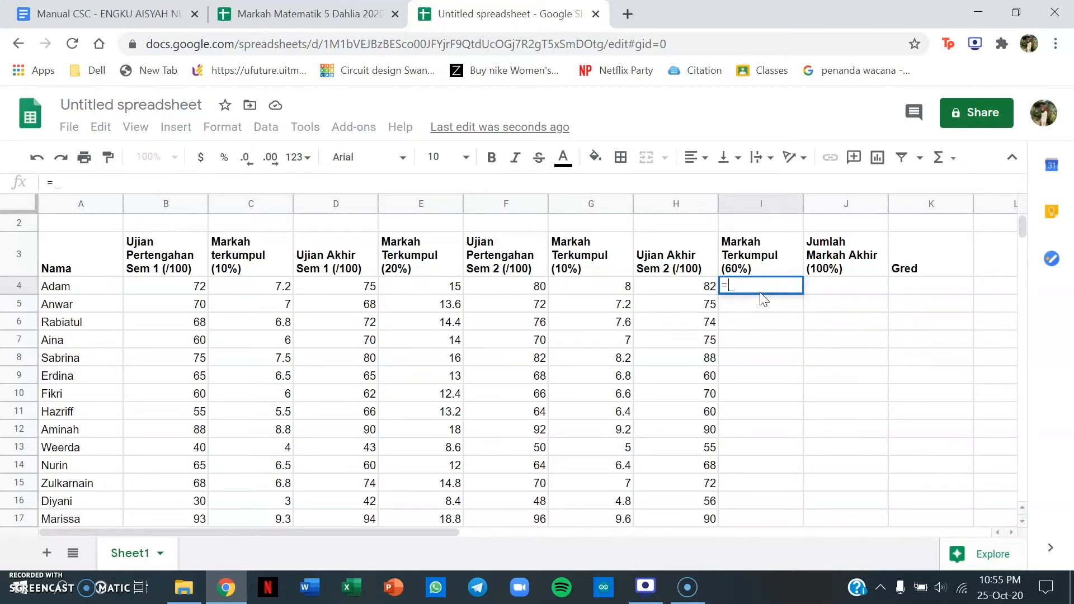
type("6")
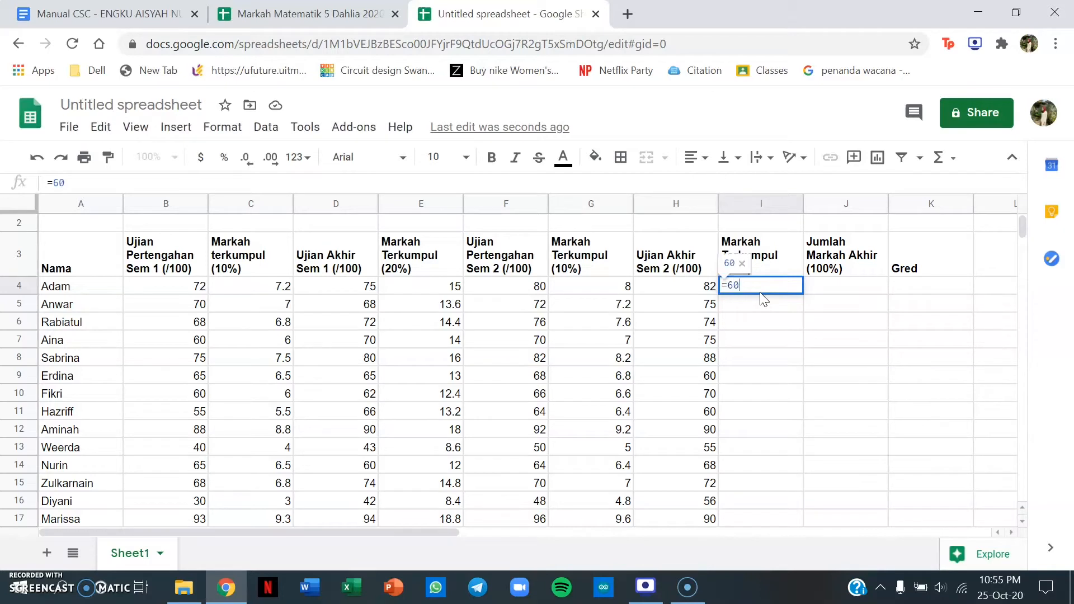
type("0%")
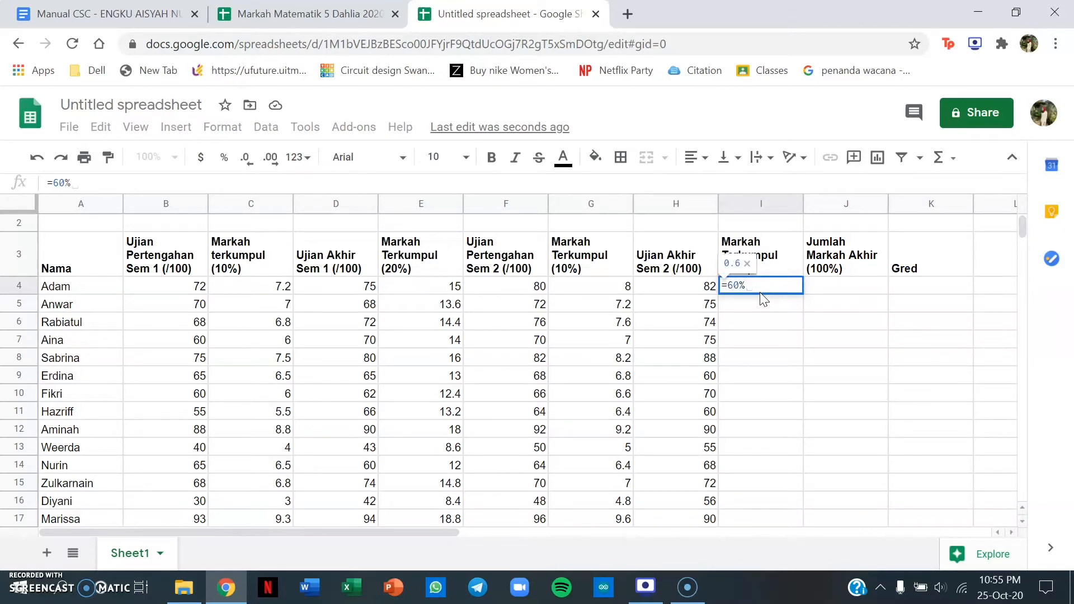
type("*")
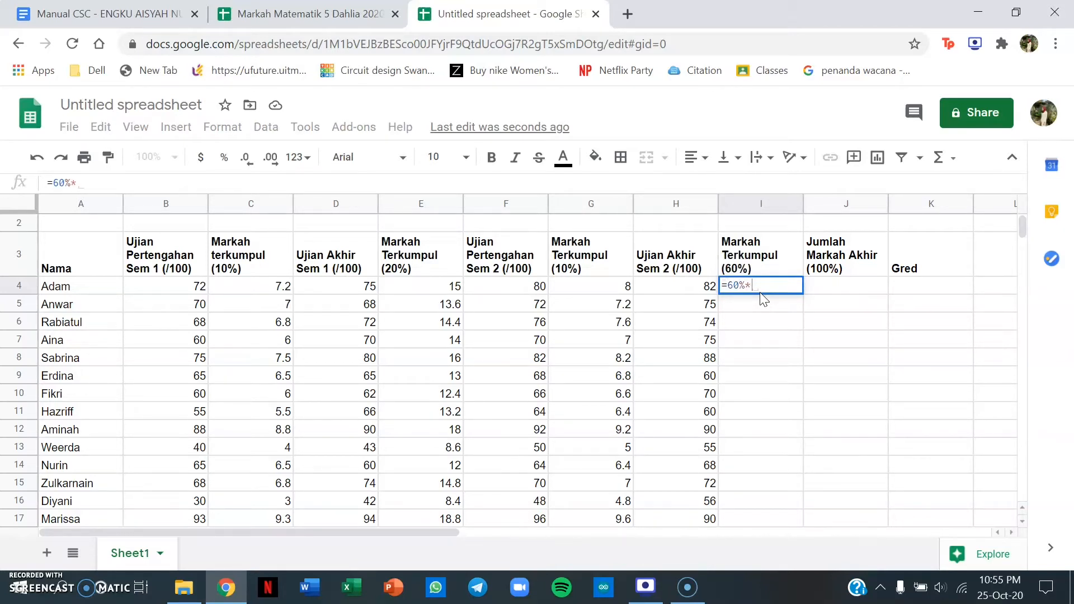
left_click(704, 285)
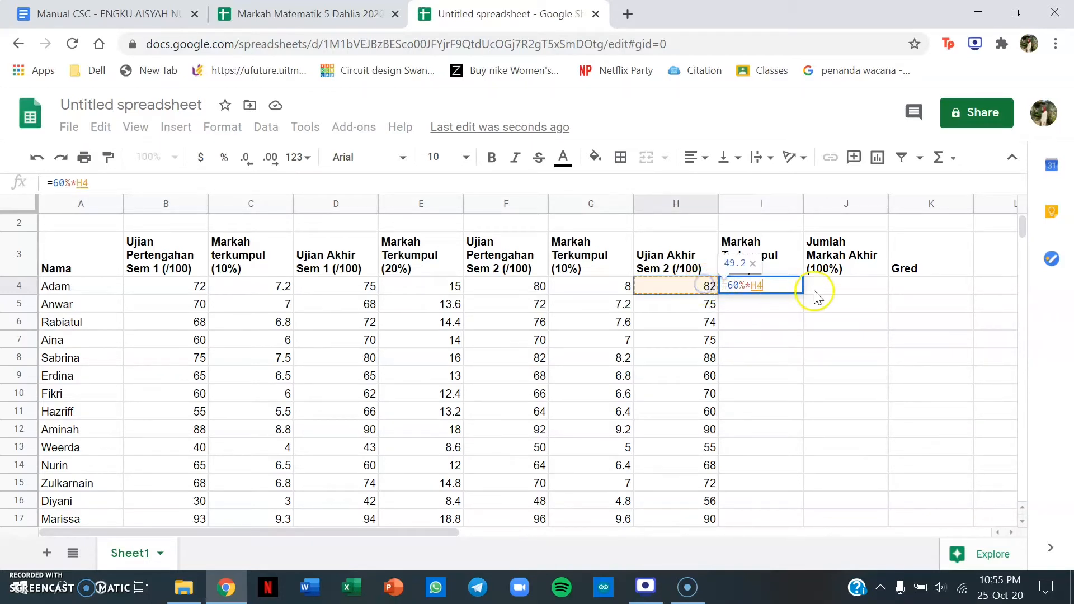
key("Return")
Fill the I4 formula down through I18 for all students in the Markah Terkumpul (60%) column
left_click(799, 288)
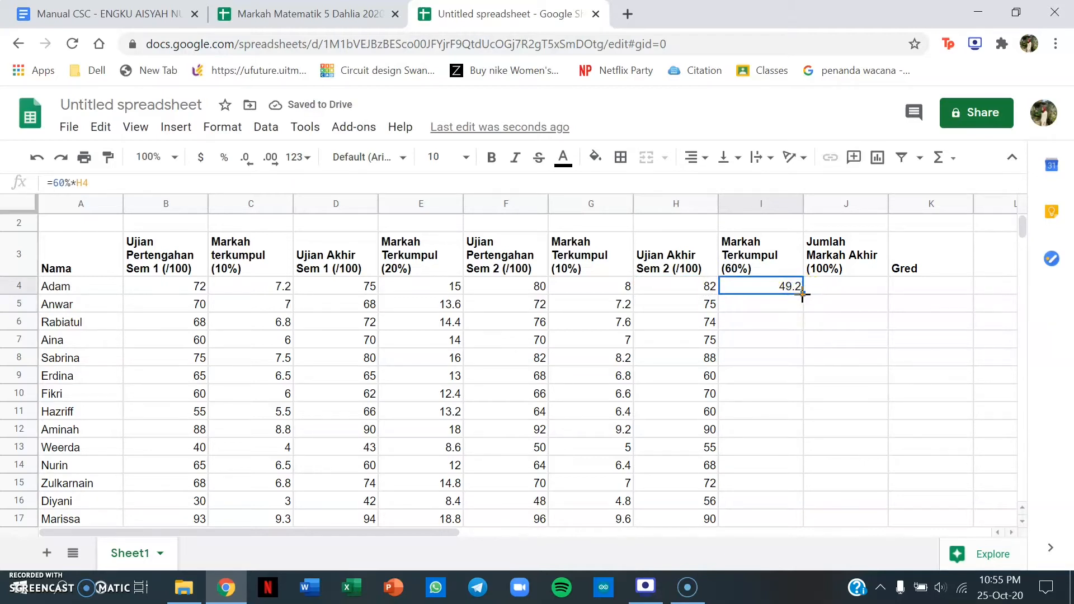
left_click_drag(802, 294, 779, 471)
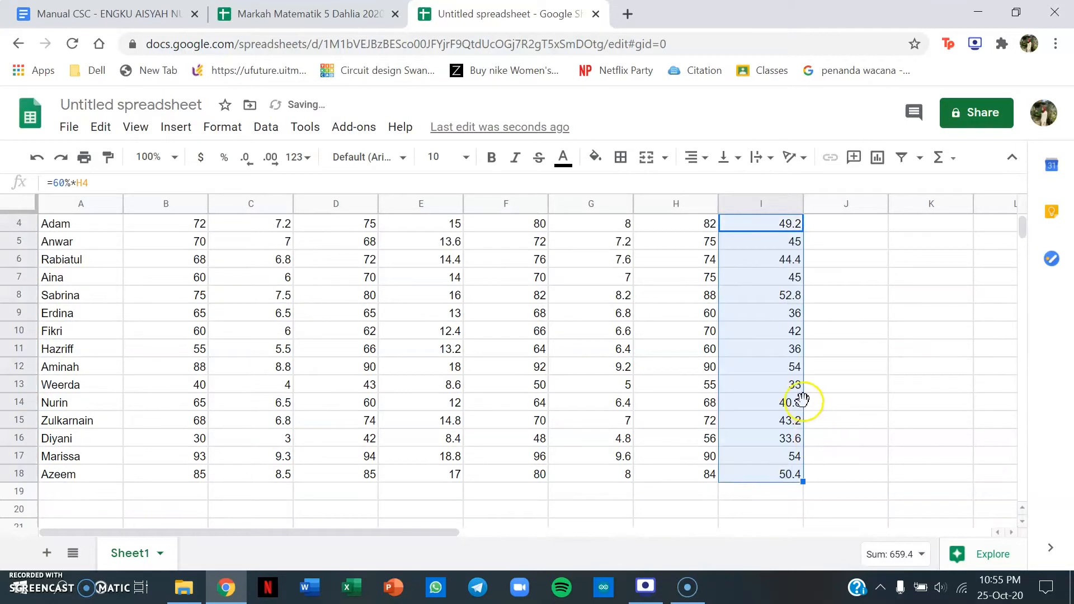
scroll(802, 400, "up", 1)
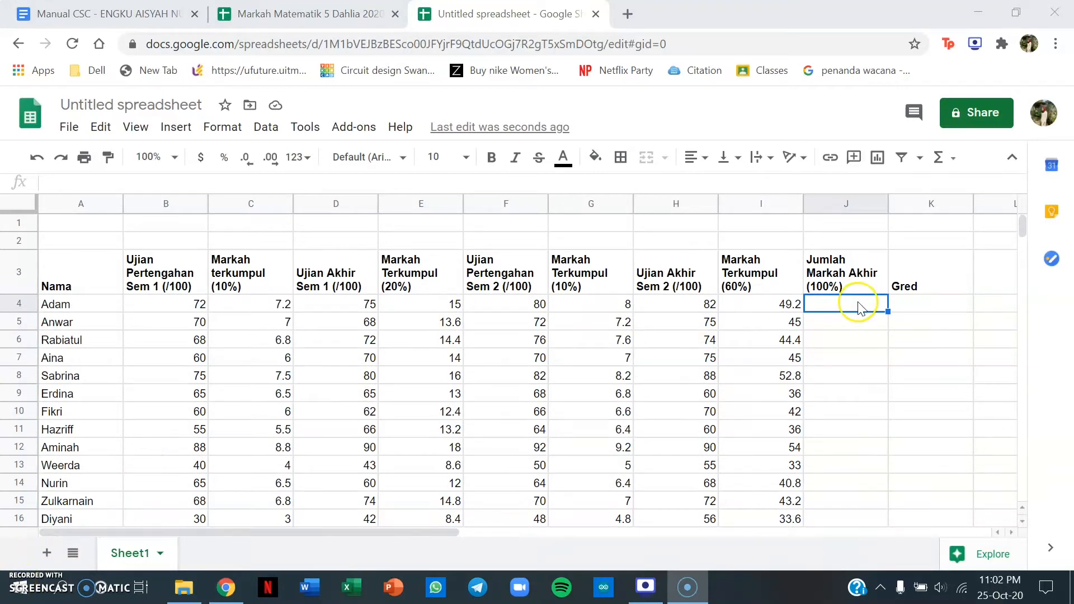
Enter the formula =SUM(C4,E4,G4,I4) in cell J4 to total the first student's weighted marks
left_click(857, 306)
left_click(942, 159)
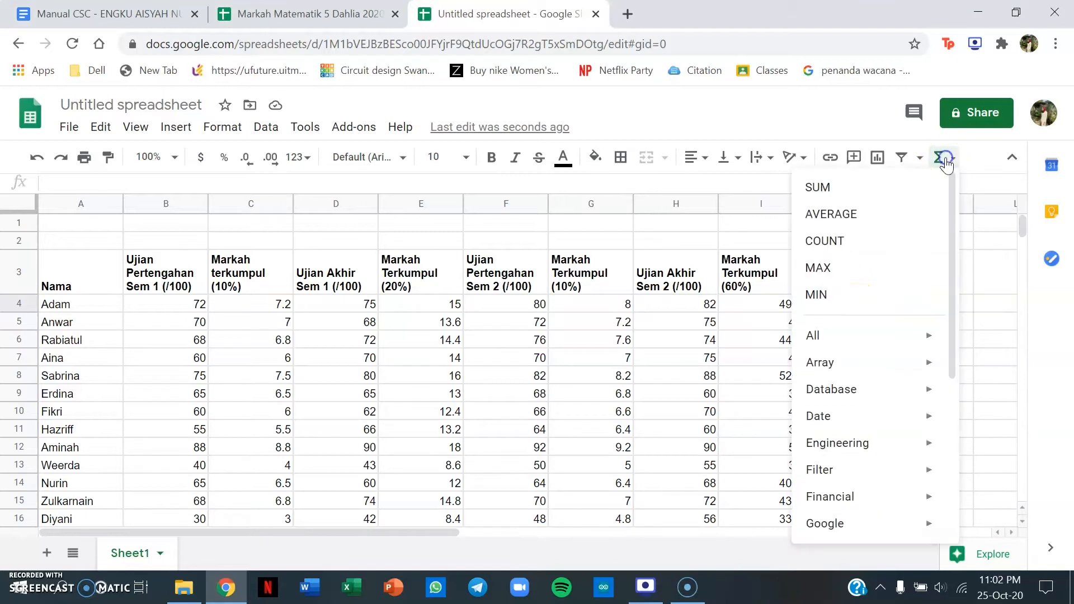
left_click(922, 185)
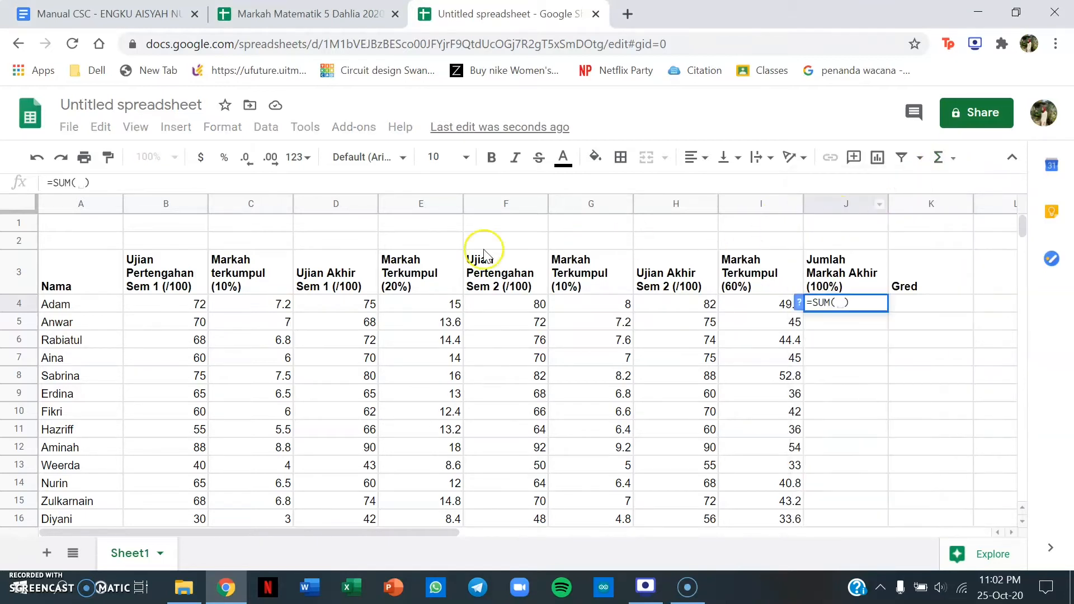
left_click(269, 308)
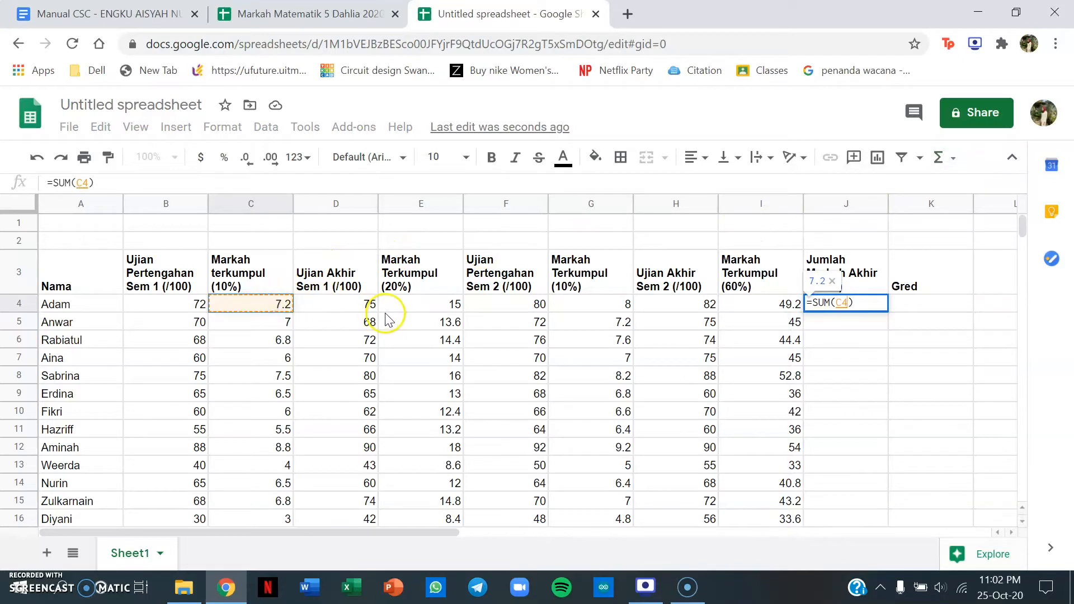
type(",")
left_click(432, 306)
type(",")
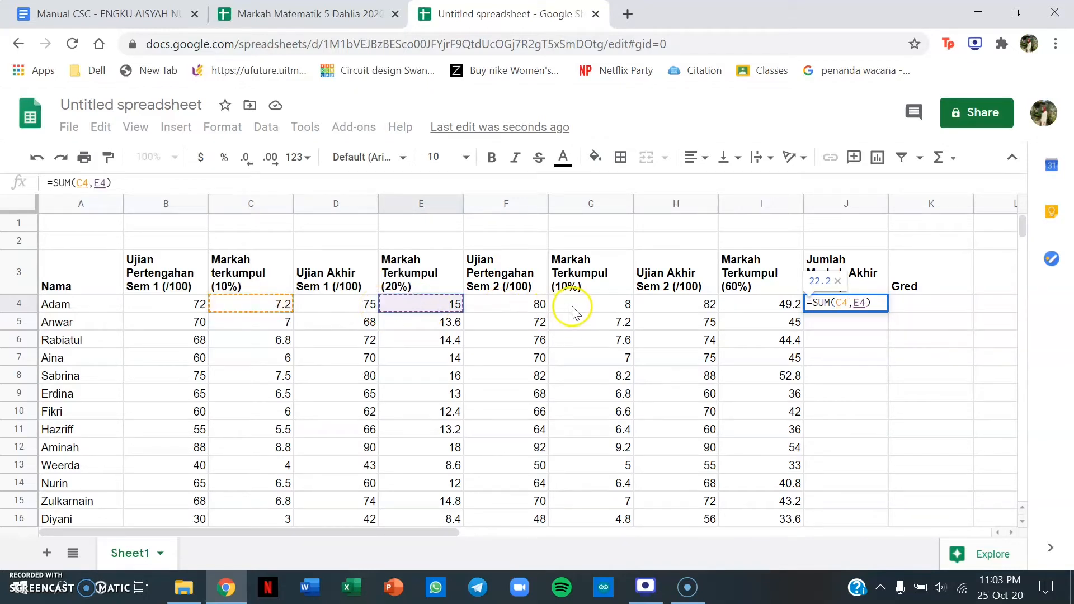
left_click(571, 306)
type(",")
left_click(766, 304)
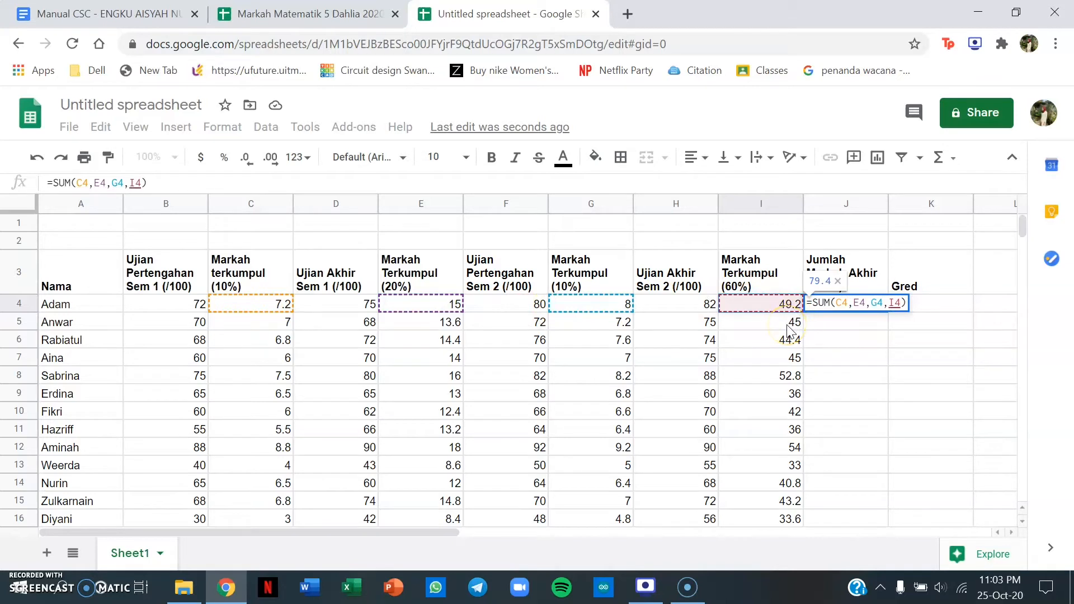
key("Return")
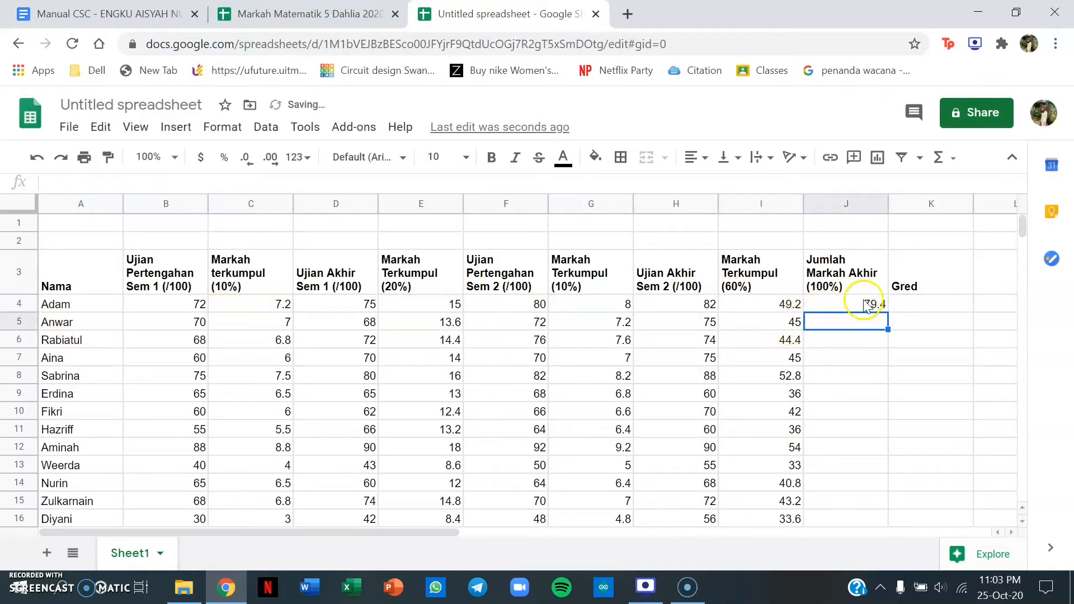
Fill the J4 total formula down for all students in the Jumlah Markah Akhir (100%) column
left_click(883, 307)
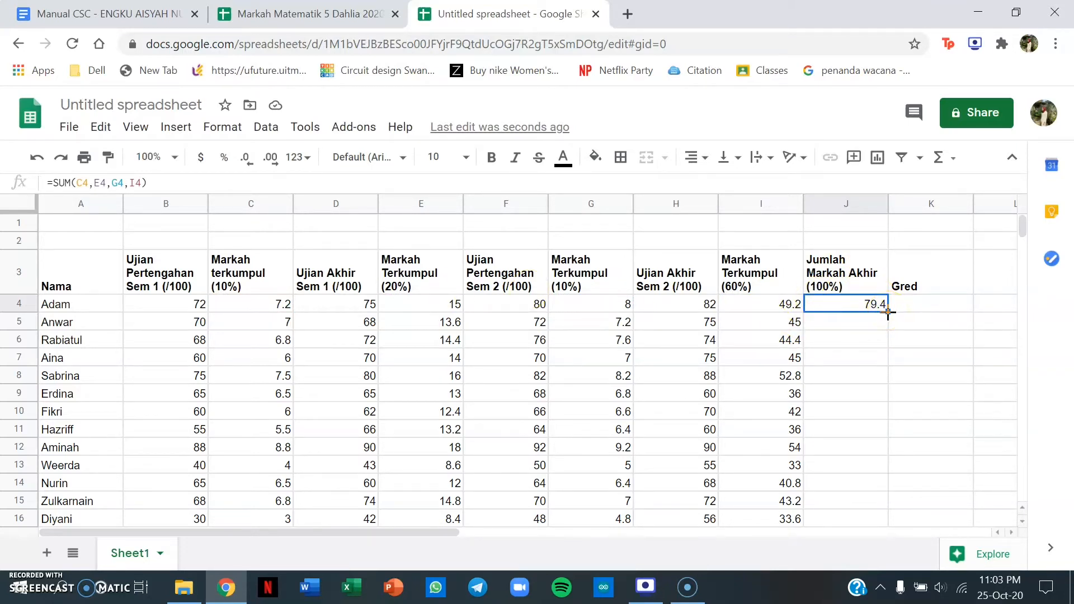
left_click_drag(888, 312, 874, 474)
scroll(882, 389, "down", 1)
scroll(835, 352, "up", 2)
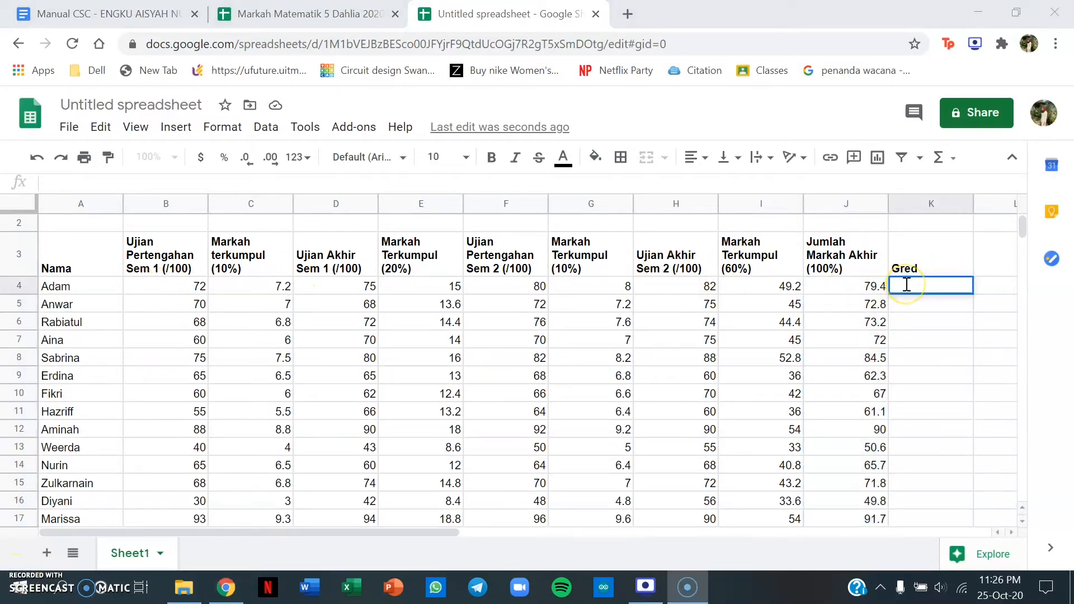
Start a nested IF grade formula in cell K4 that returns "A" when J4>=80
double_click(906, 285)
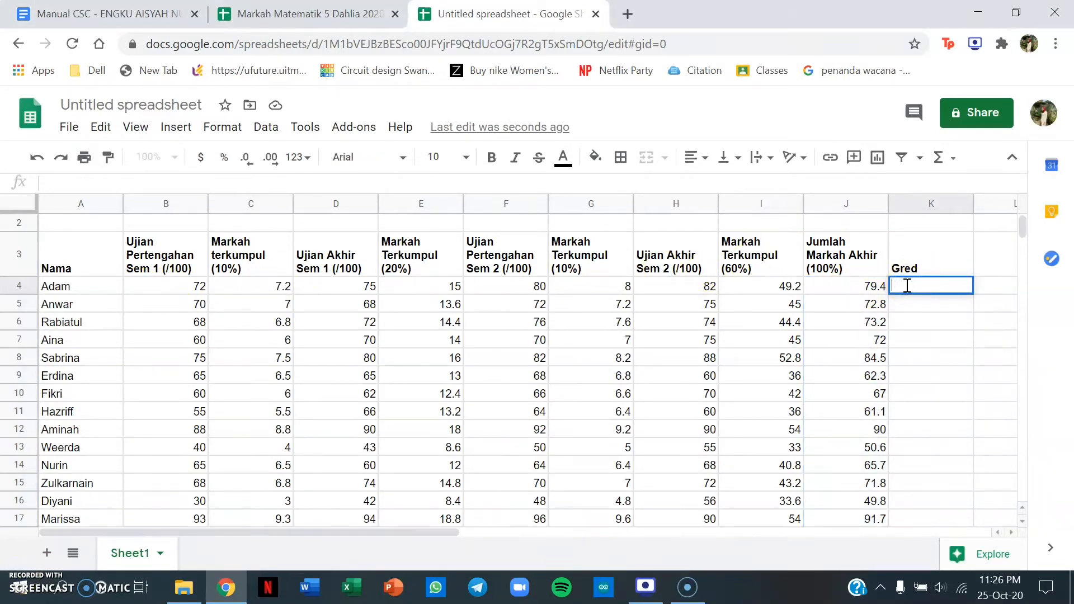
type("=")
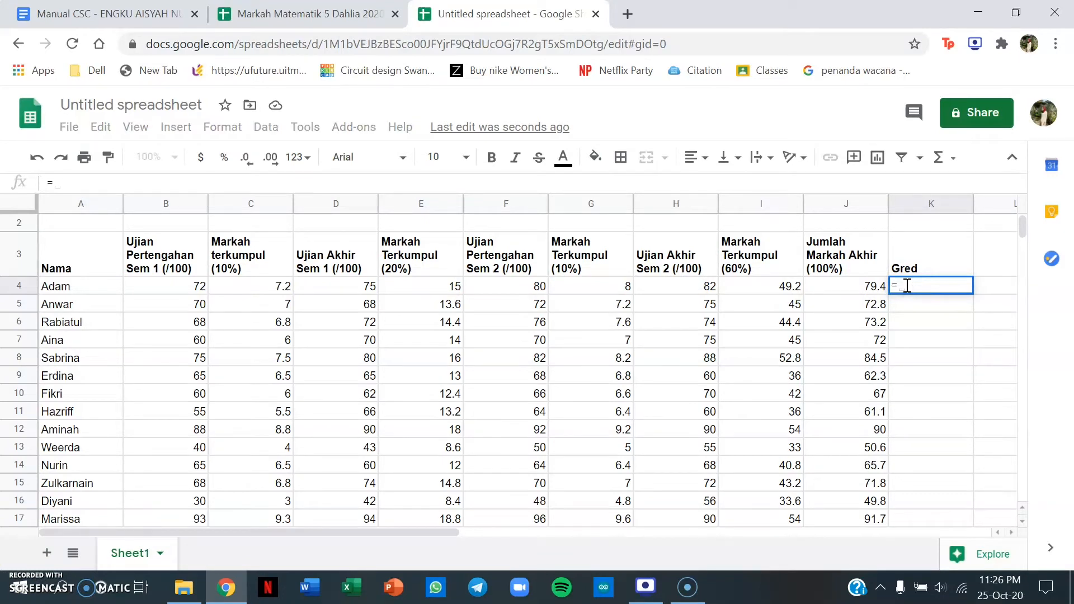
type("IF")
left_click(887, 259)
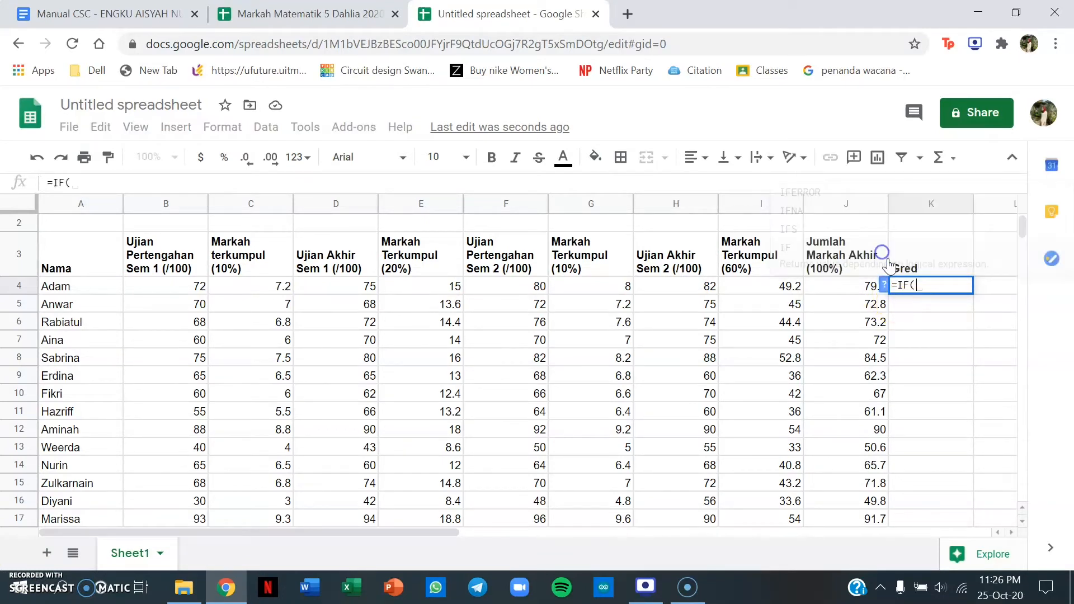
left_click(867, 287)
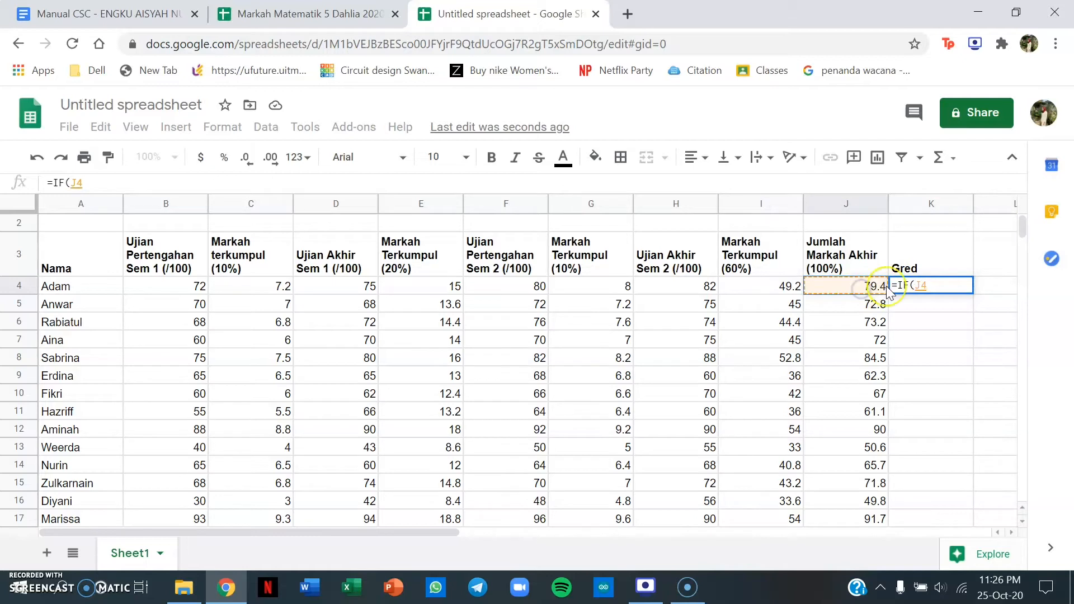
type(">=")
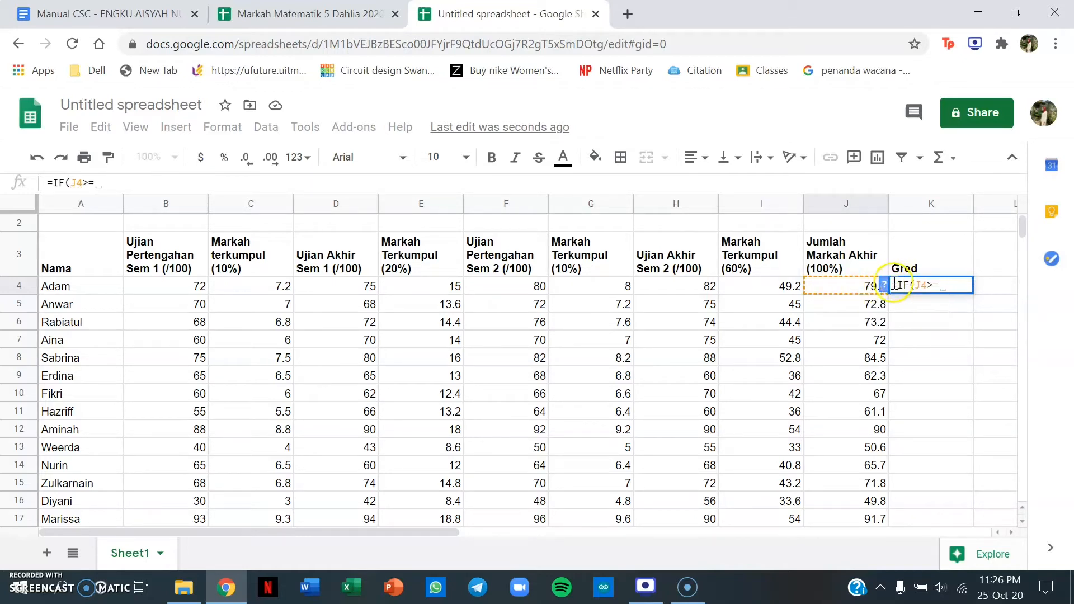
type("80, \"")
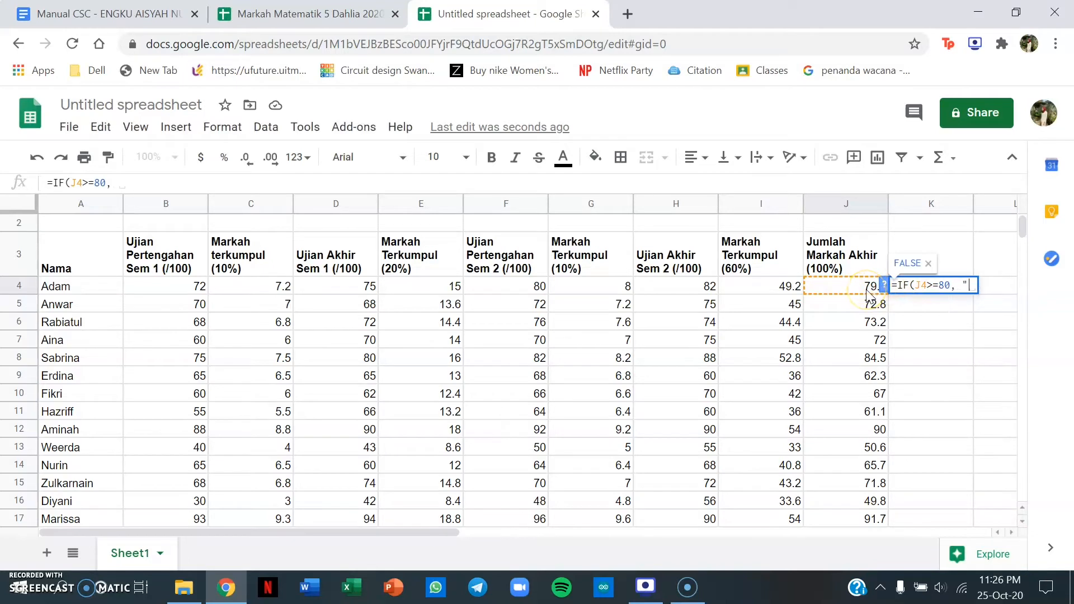
type("A\", if")
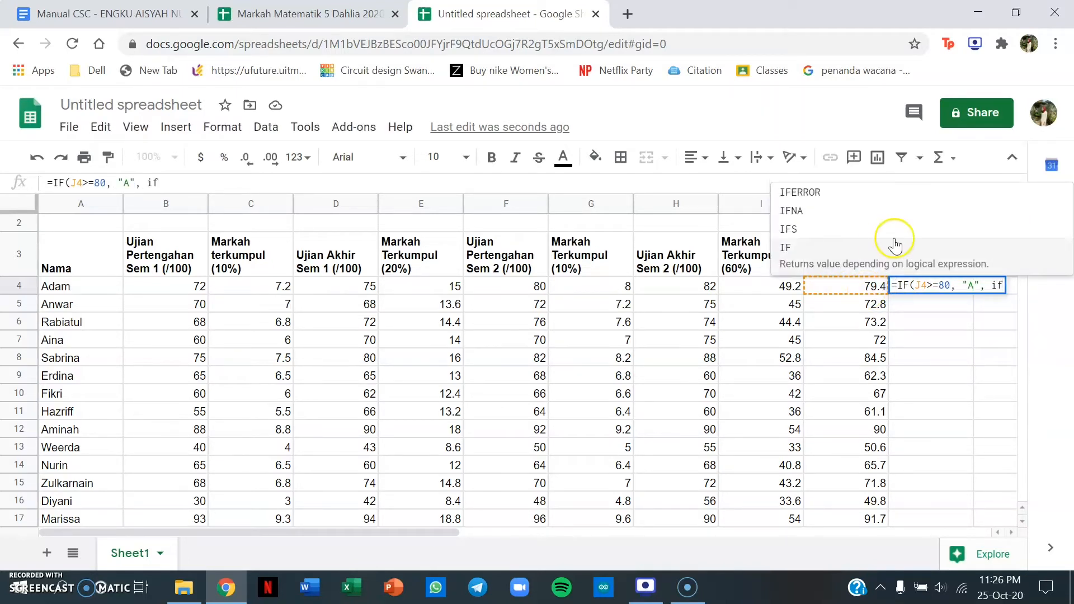
Add a second nested IF to the K4 grade formula, returning "B" when J4>=65
left_click(895, 247)
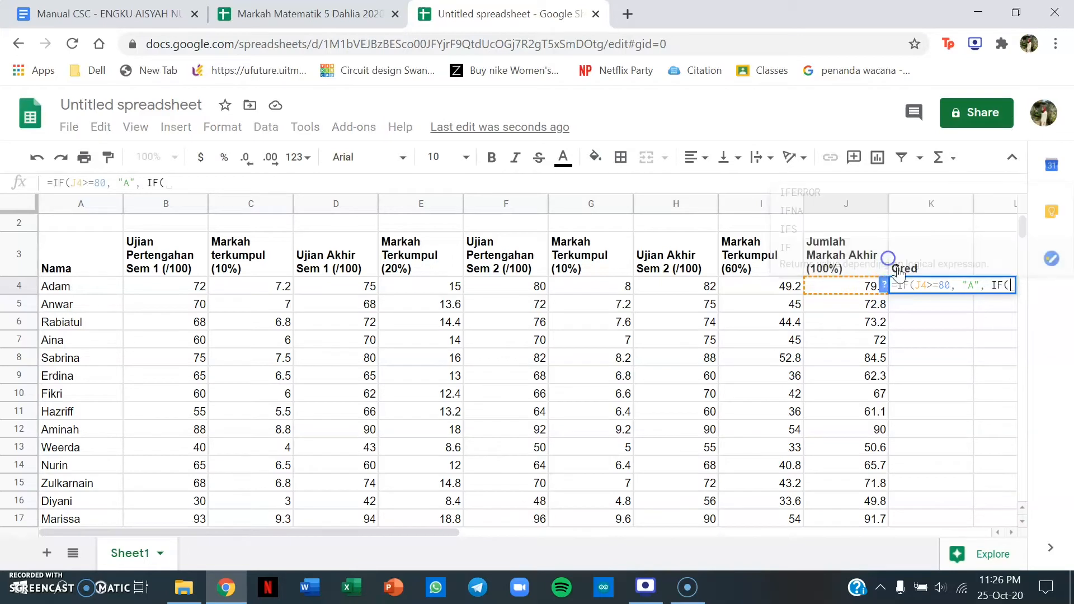
left_click(839, 286)
type(">")
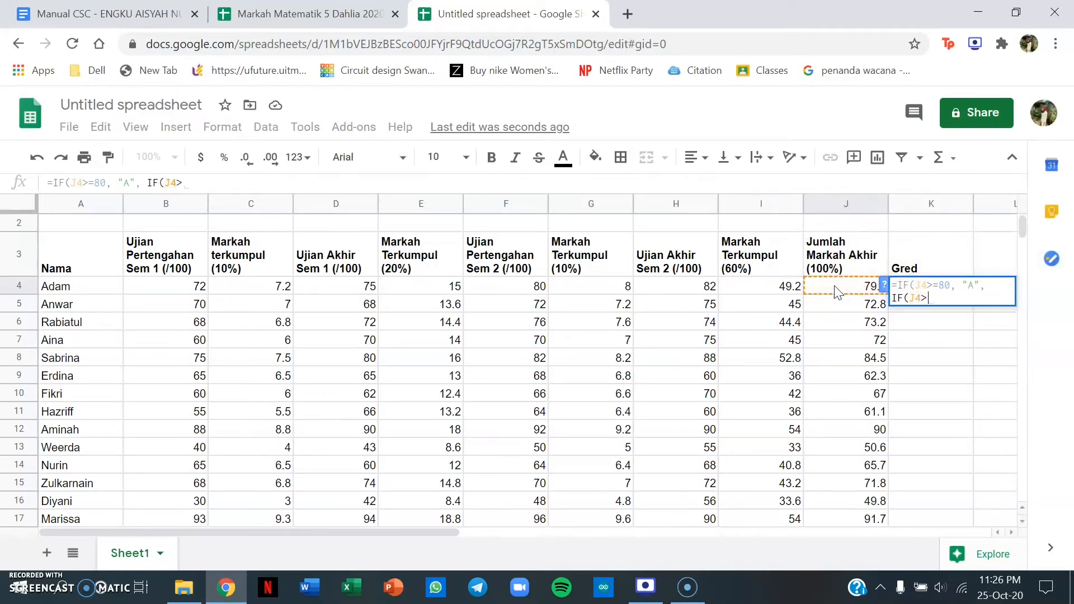
type("=65")
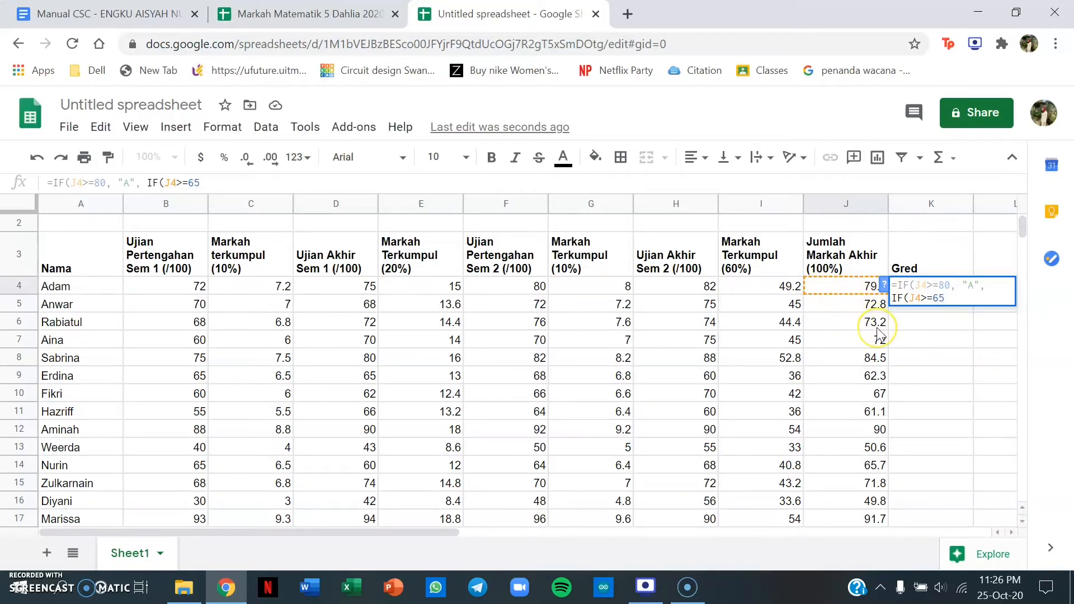
type(", \"B\", if")
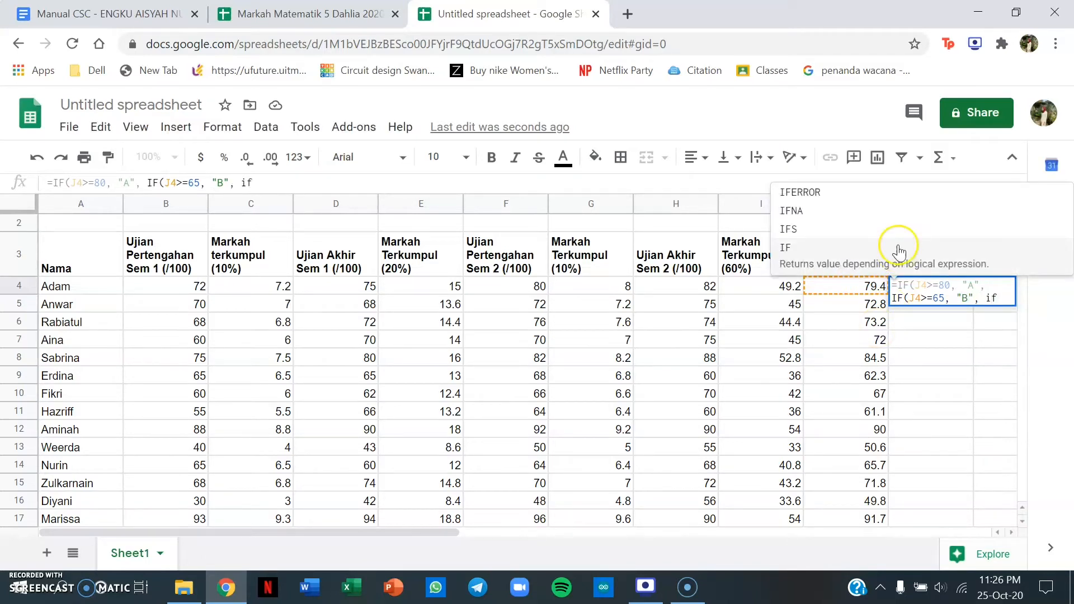
Add a third nested IF to the K4 grade formula, returning "C" when J4>=55
left_click(897, 249)
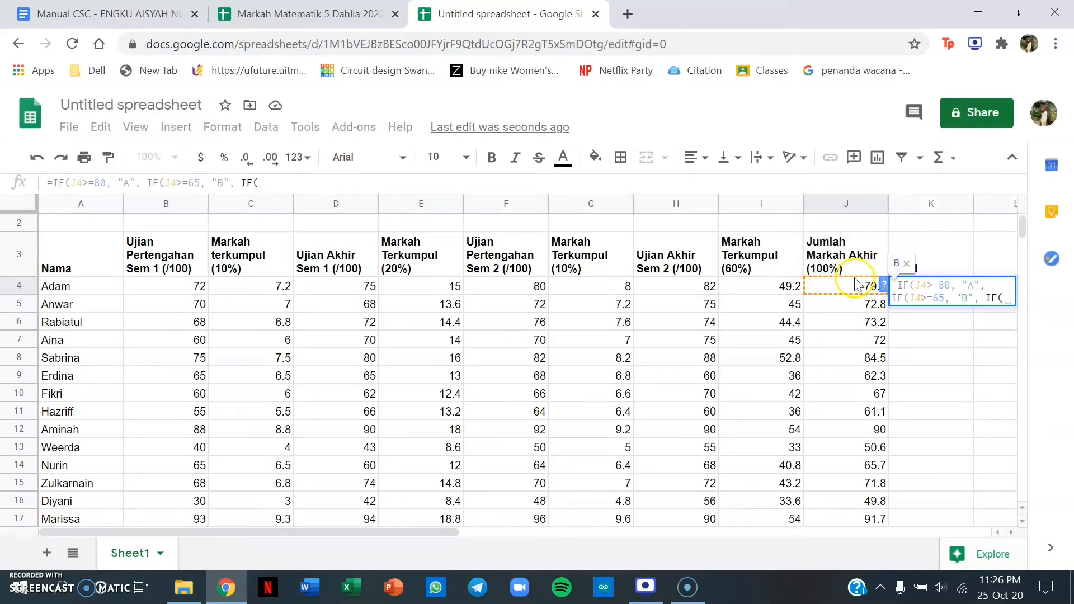
left_click(854, 282)
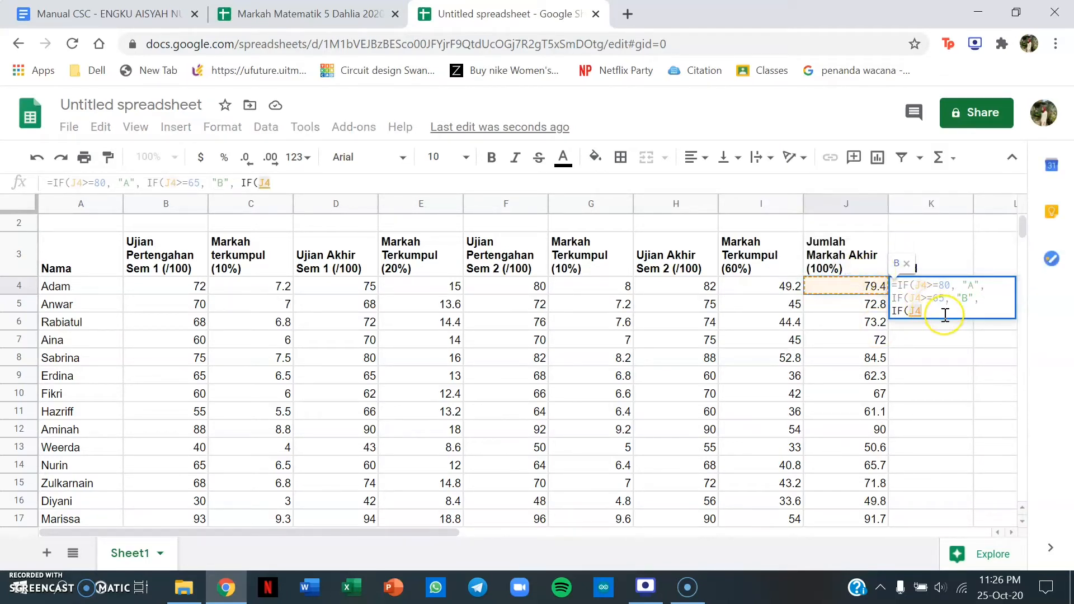
type(">")
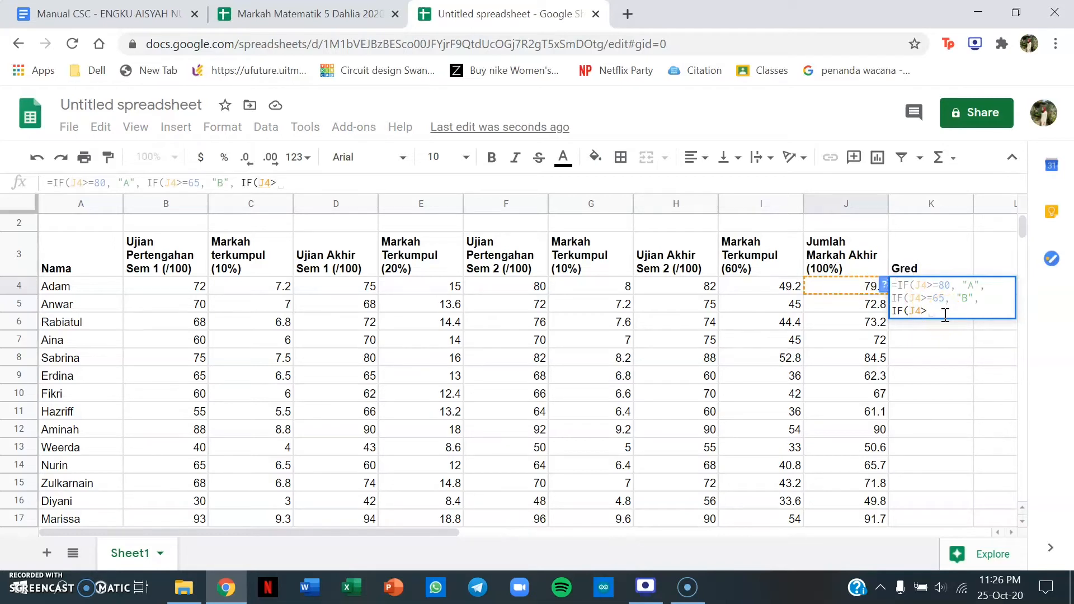
type("=80,")
key("BackSpace")
type("55")
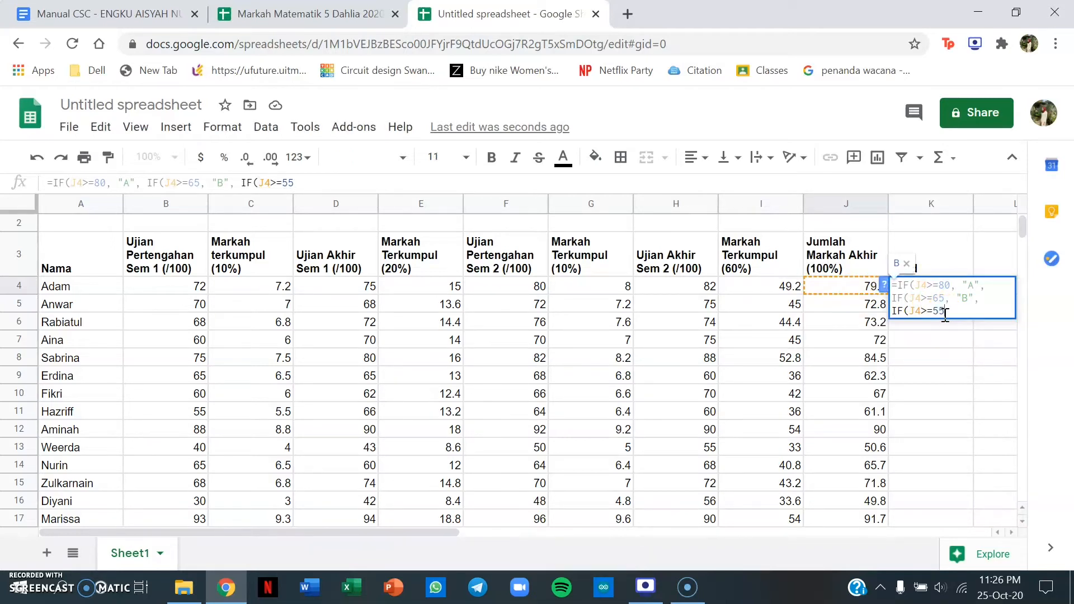
type(", \"")
type("C\", if")
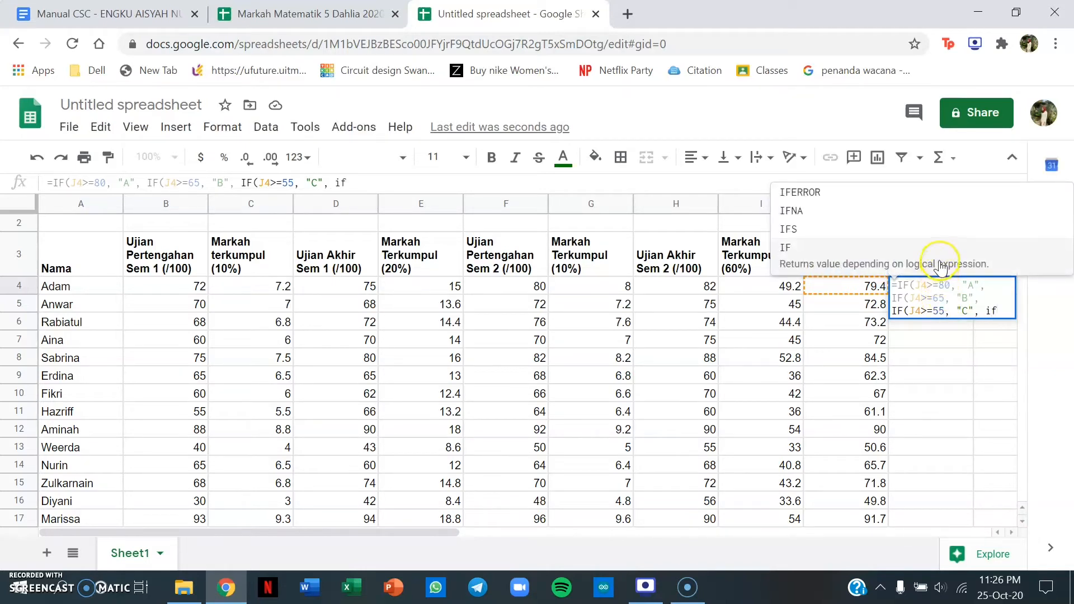
Add a fourth nested IF to the K4 grade formula, returning "D" when J4>=40
left_click(940, 267)
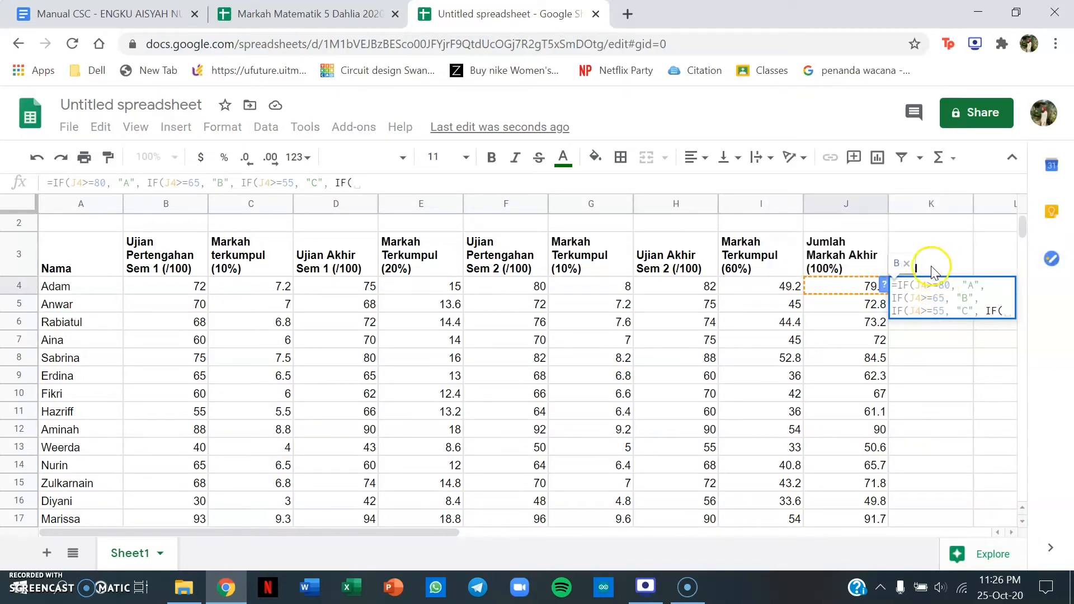
left_click(864, 286)
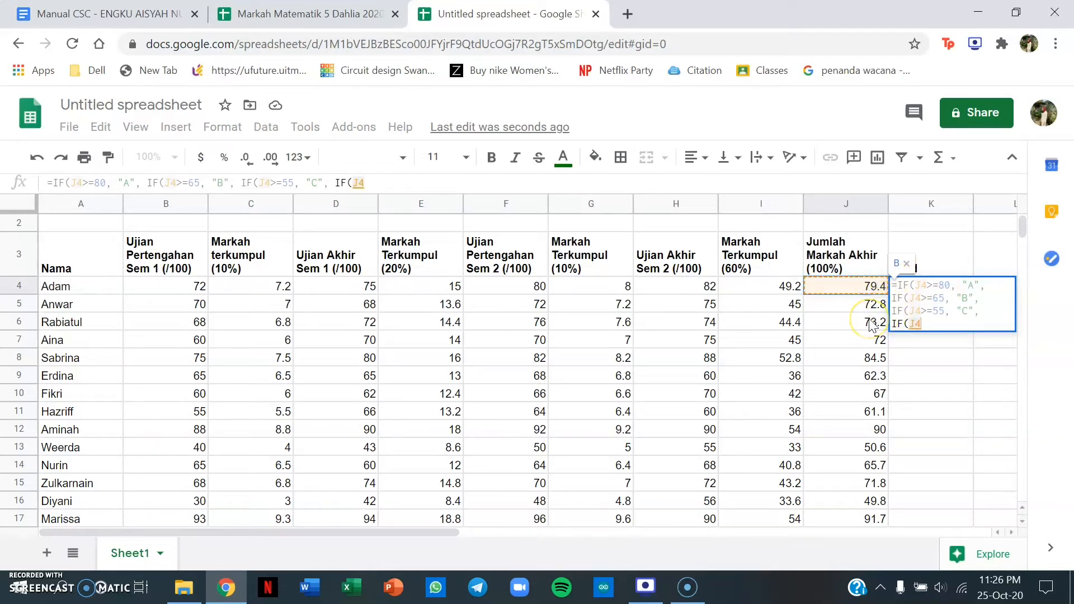
type(">=")
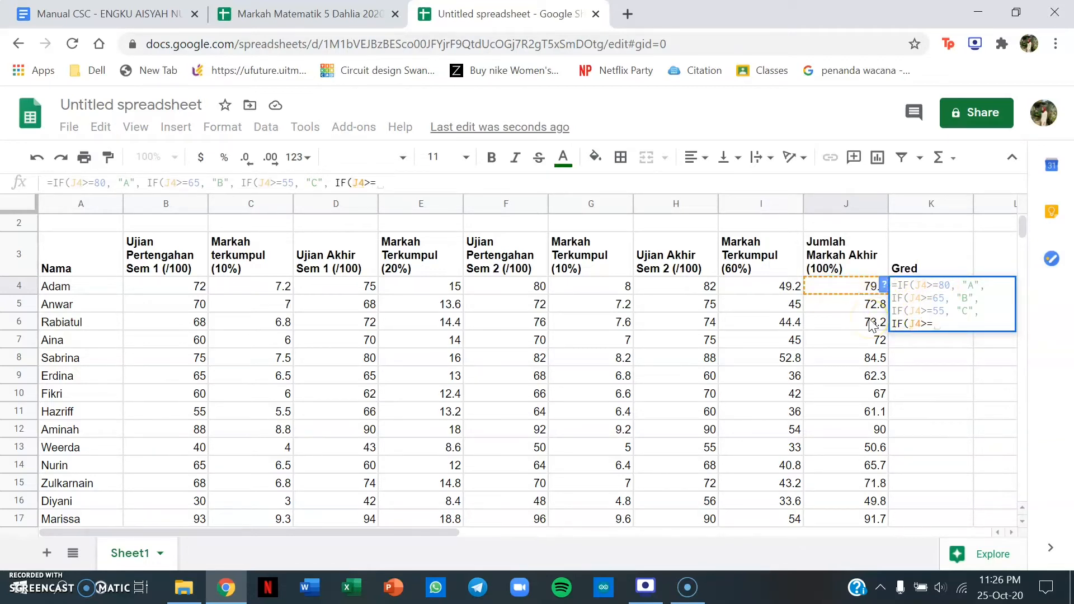
type("40, \"")
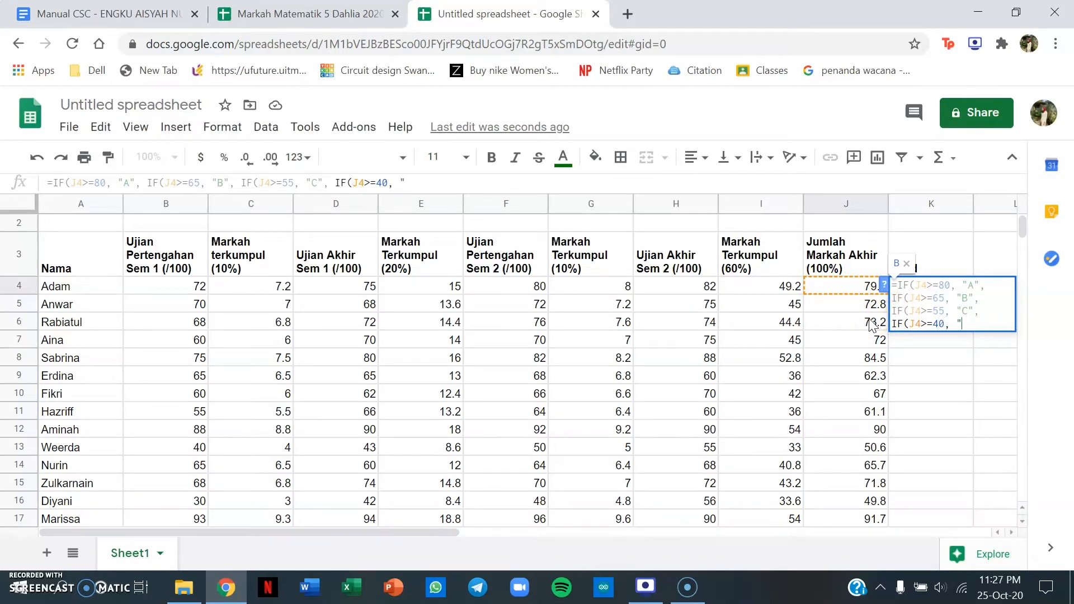
type("D\", if")
Add a fifth nested IF to the K4 grade formula, returning "E" when J4>=30 and otherwise "F", and complete the formula with five closing brackets
left_click(869, 259)
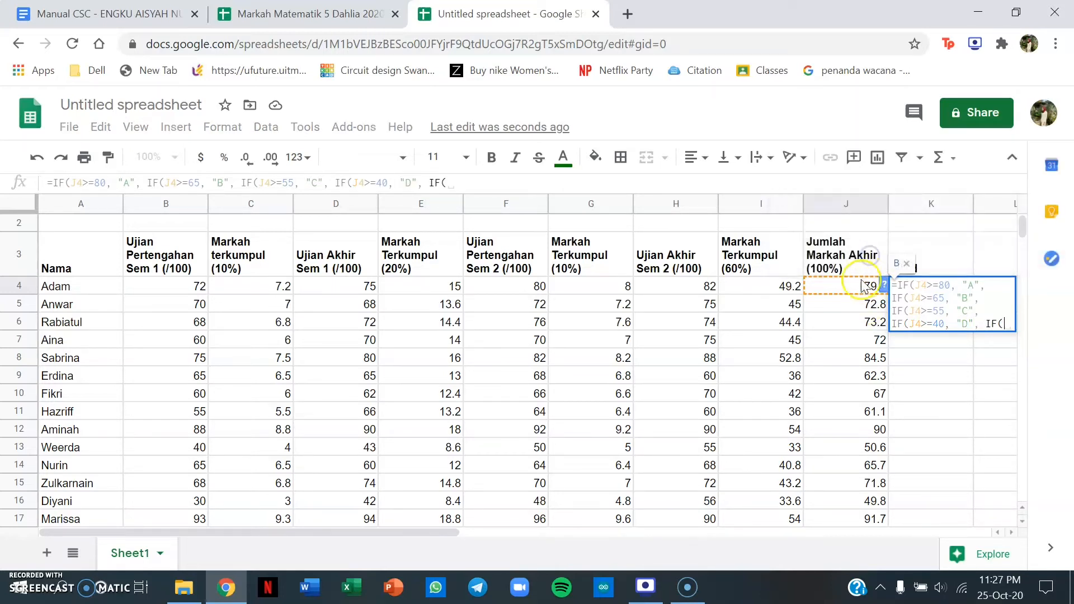
left_click(864, 284)
type(">")
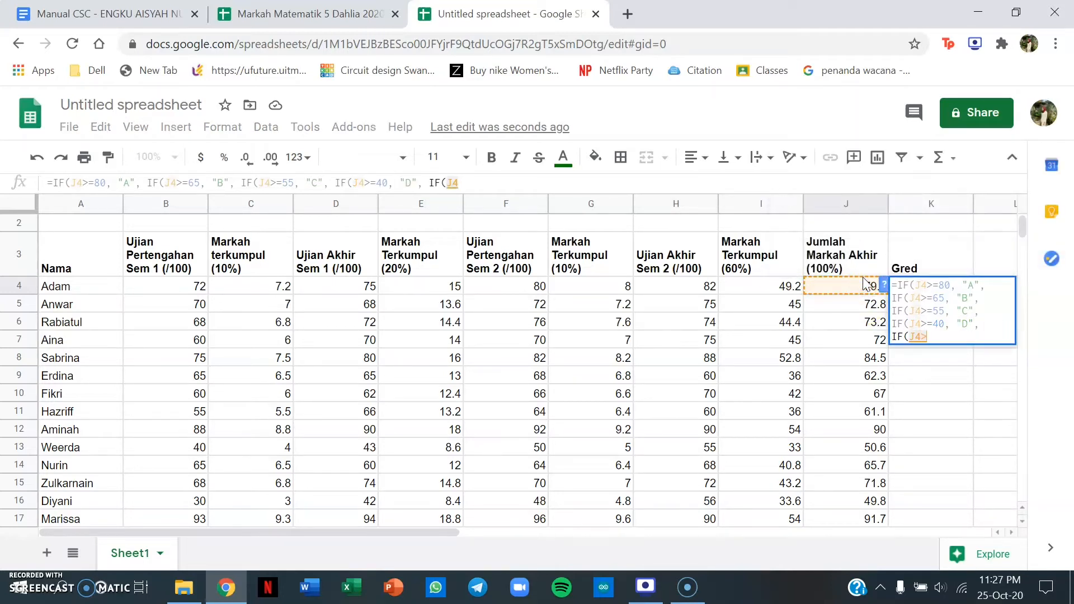
type("=30")
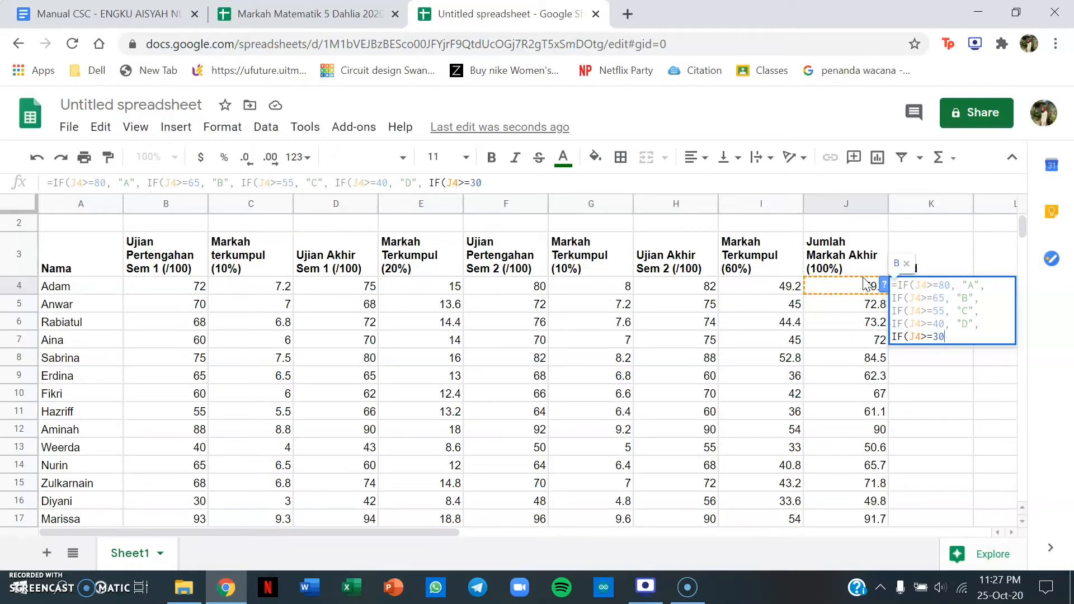
type(", \"E\", \"F")
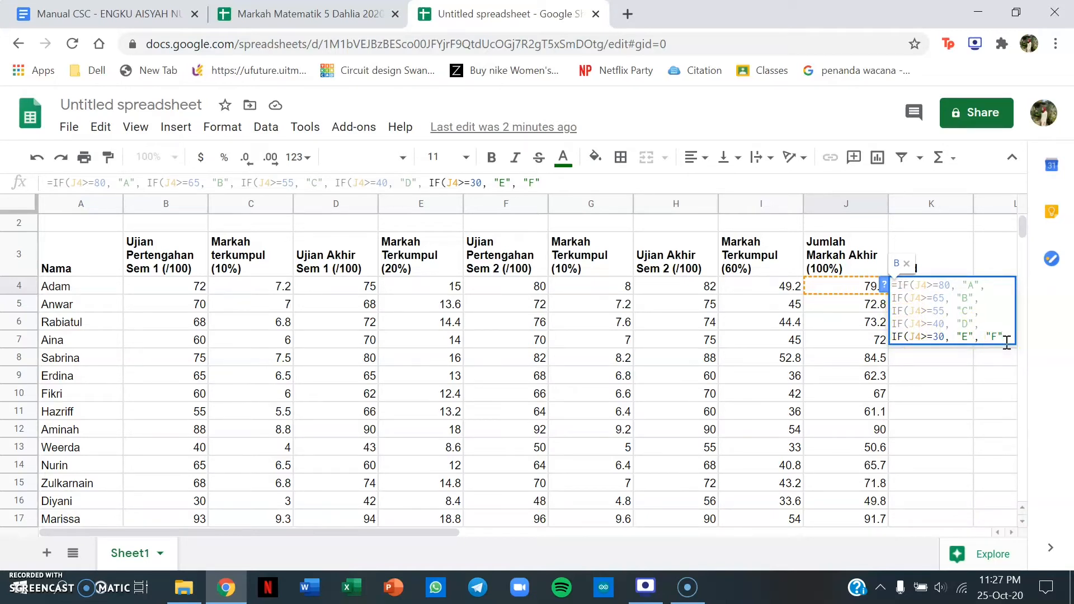
type("))")
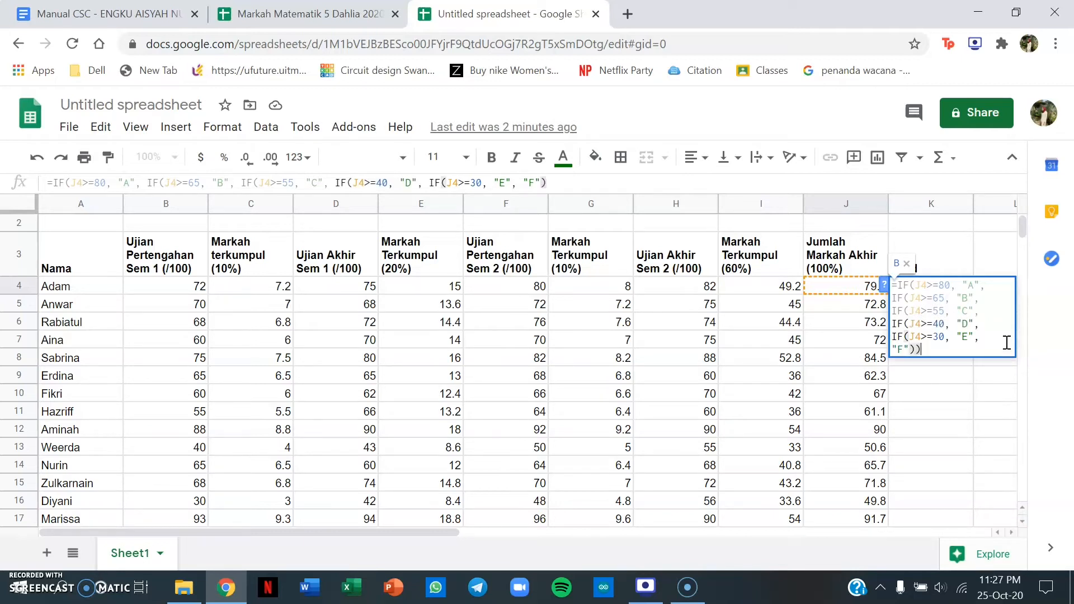
type("))")
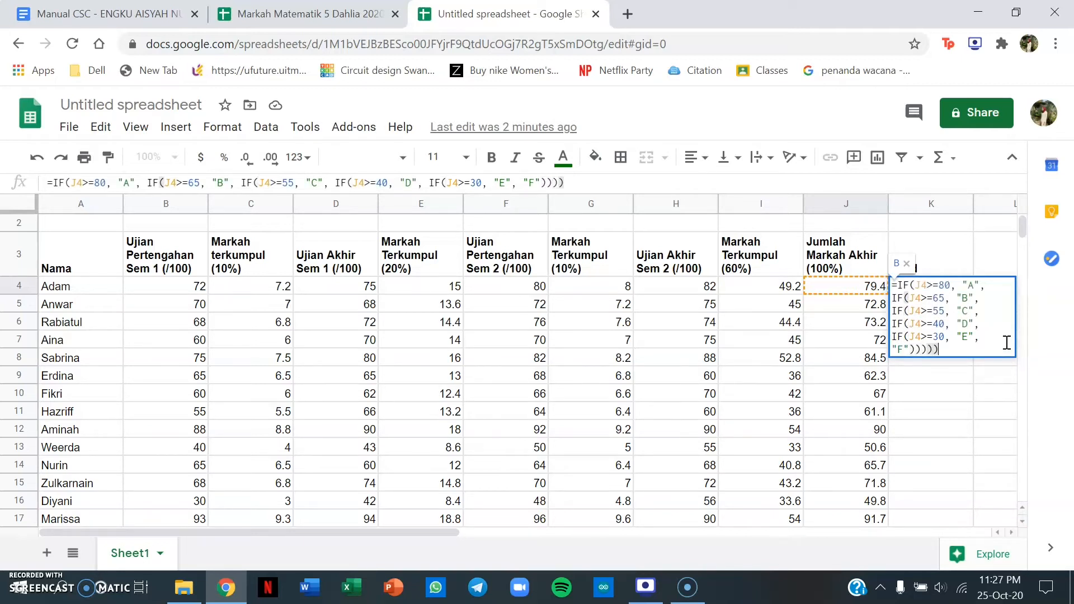
type(")")
key("Return")
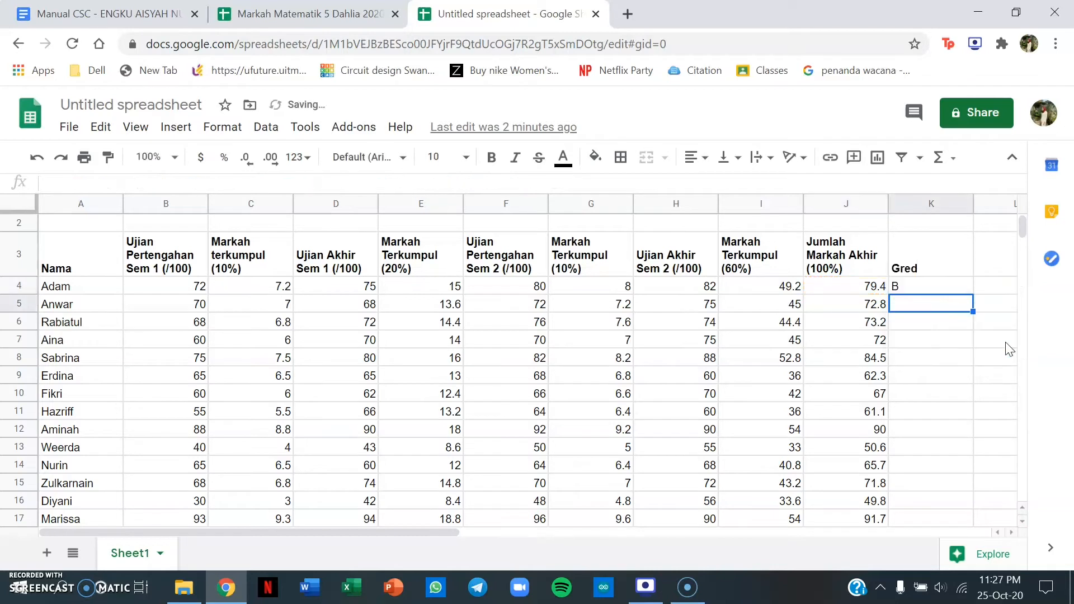
Fill the K4 grade formula down the Gred column through K18
left_click(945, 285)
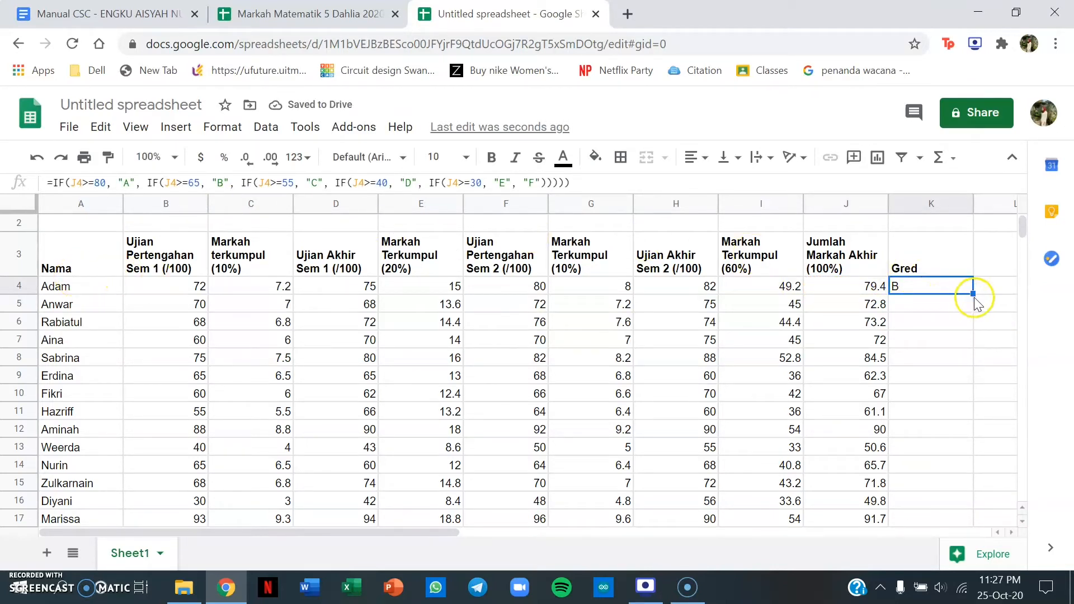
left_click_drag(973, 293, 973, 470)
scroll(954, 451, "down", 1)
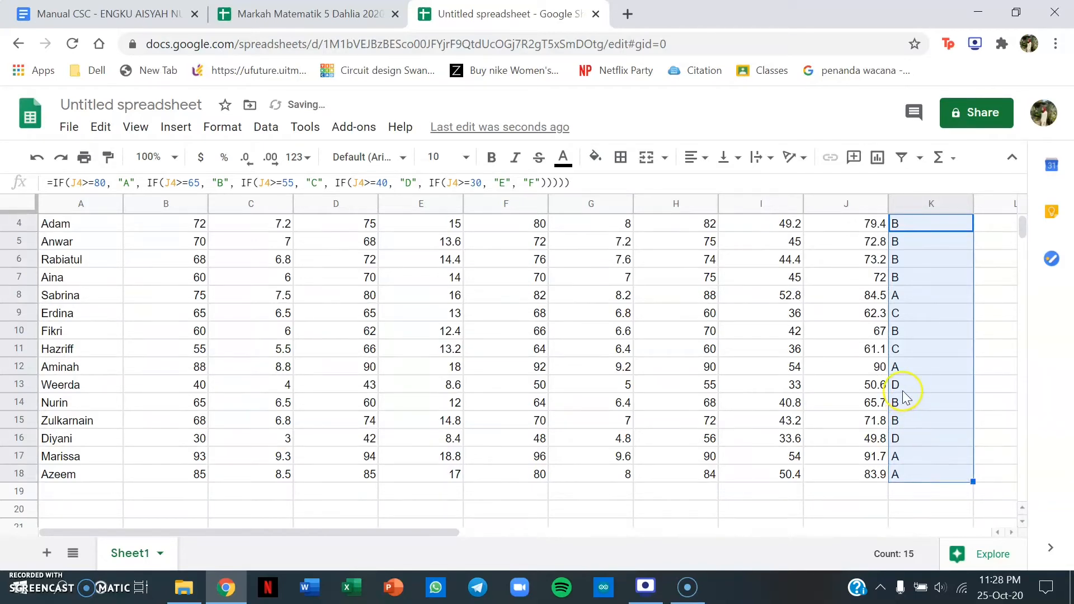
scroll(934, 364, "up", 1)
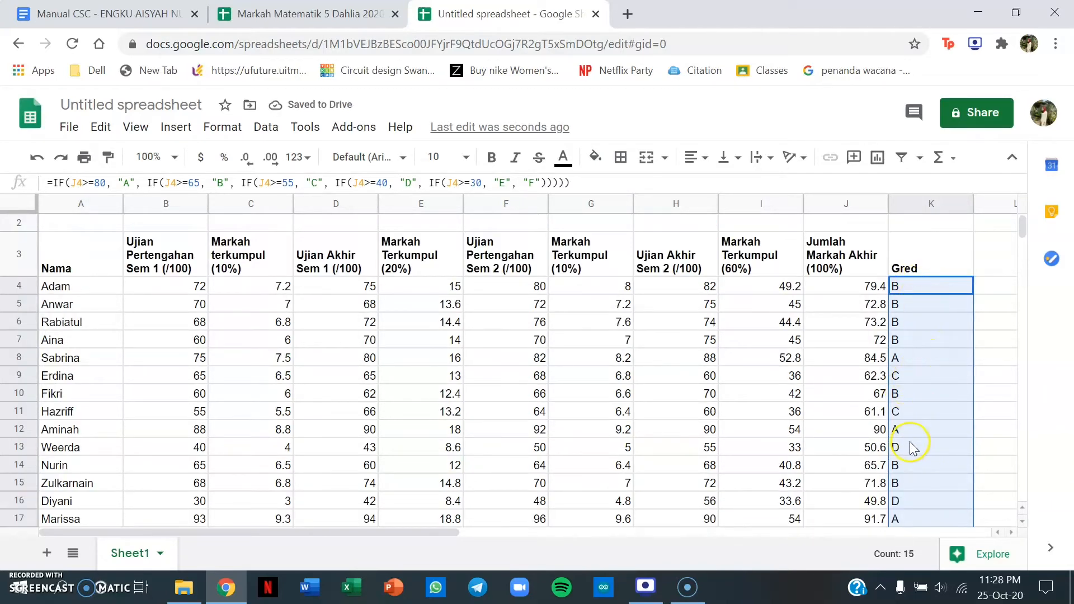
scroll(911, 446, "down", 1)
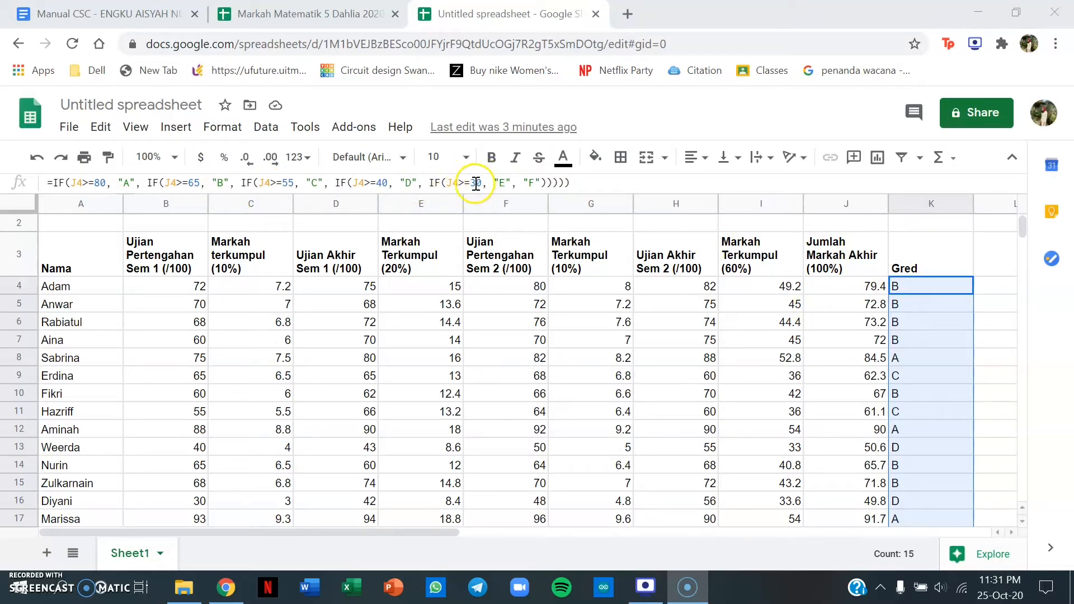
Switch to the Manual CSC document in Google Docs to check the Markah and Gred table, and return to the untitled spreadsheet
left_click(120, 8)
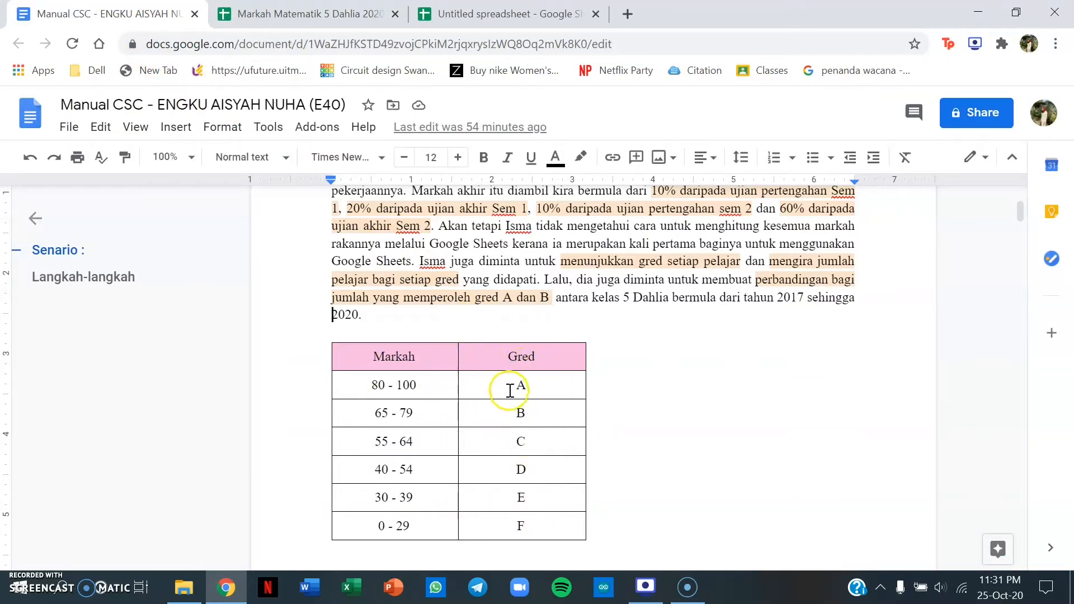
left_click(478, 8)
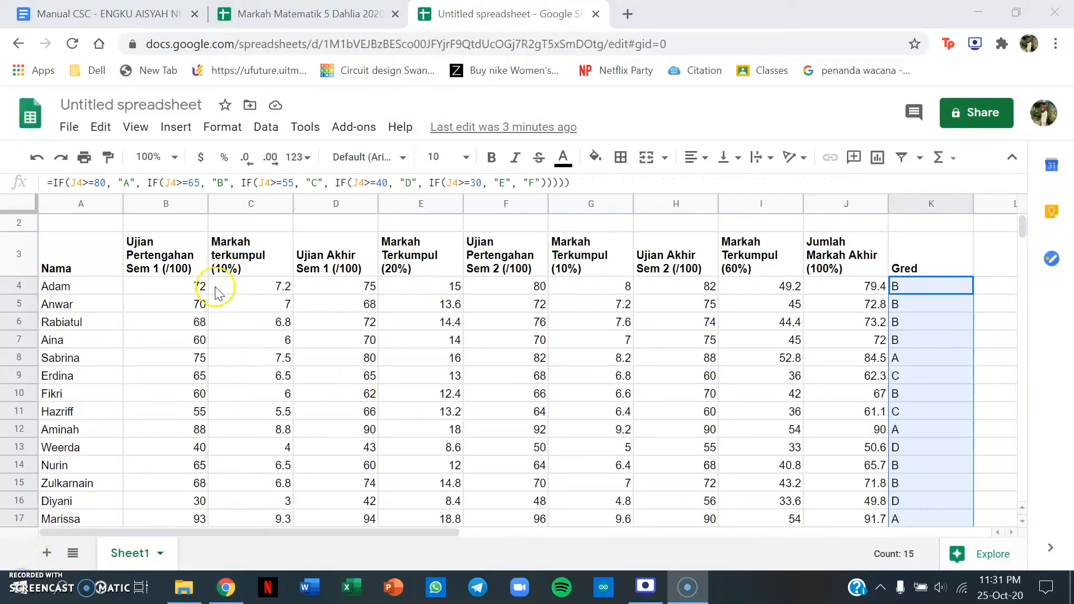
scroll(491, 348, "down", 1)
scroll(503, 347, "up", 1)
Apply all borders and horizontal centre alignment to the whole marks table, A3:K18
left_click_drag(96, 268, 918, 484)
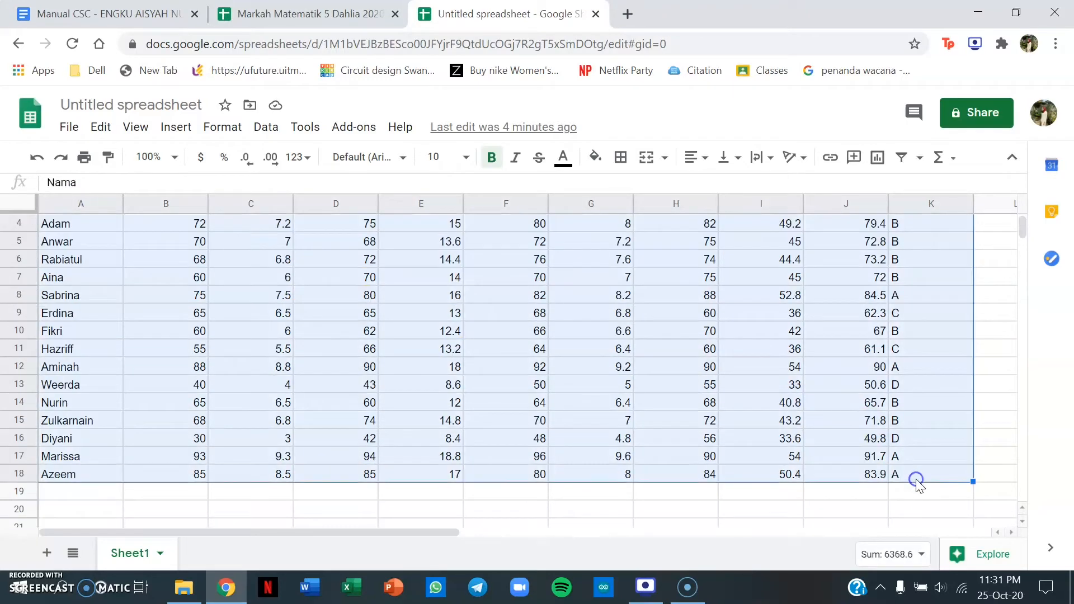
scroll(901, 455, "up", 2)
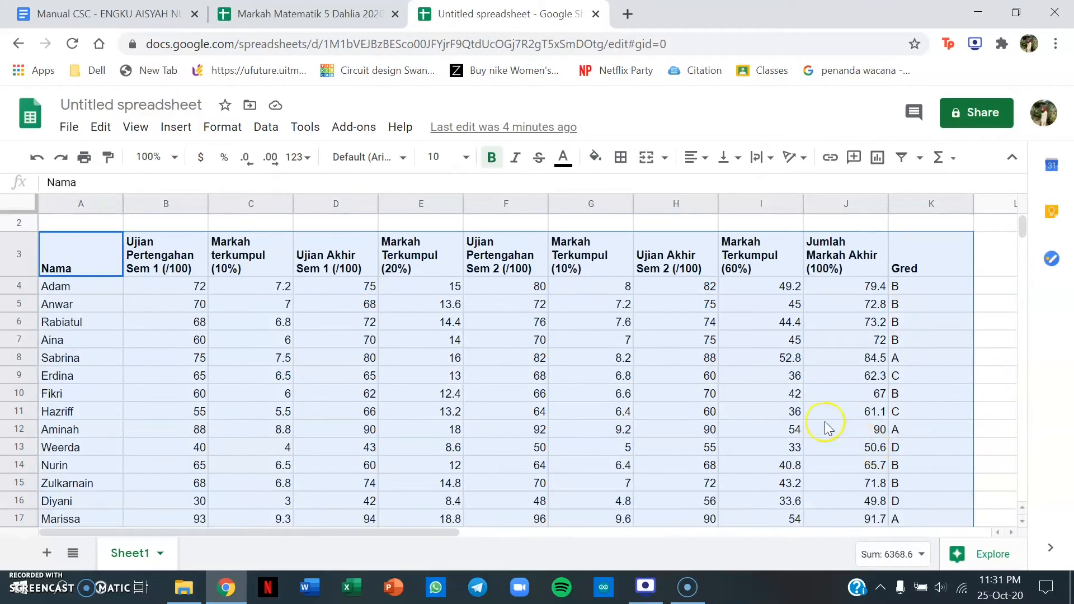
left_click(617, 164)
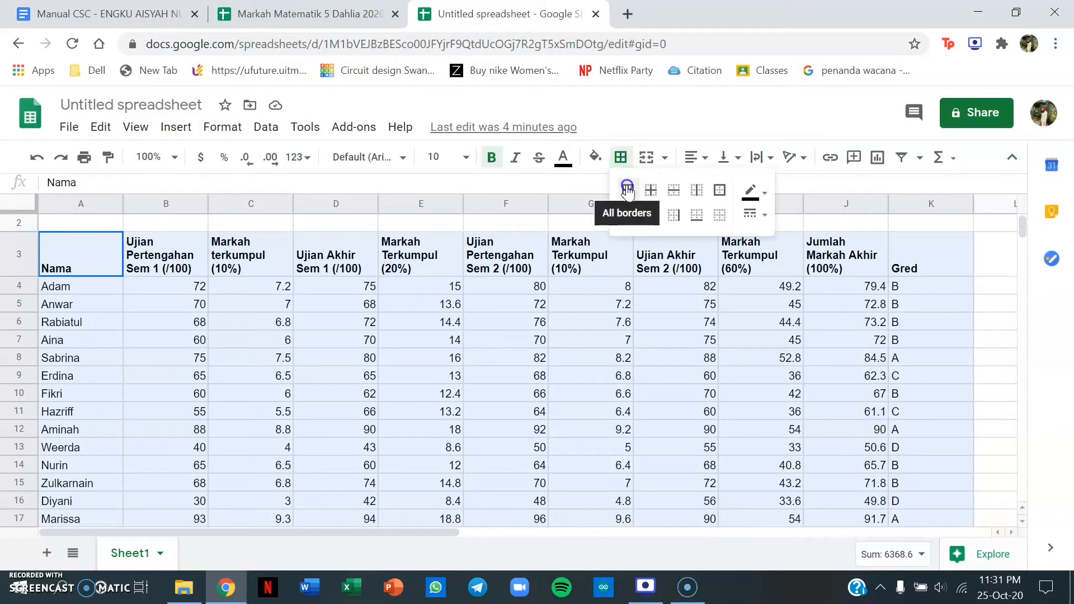
left_click(627, 190)
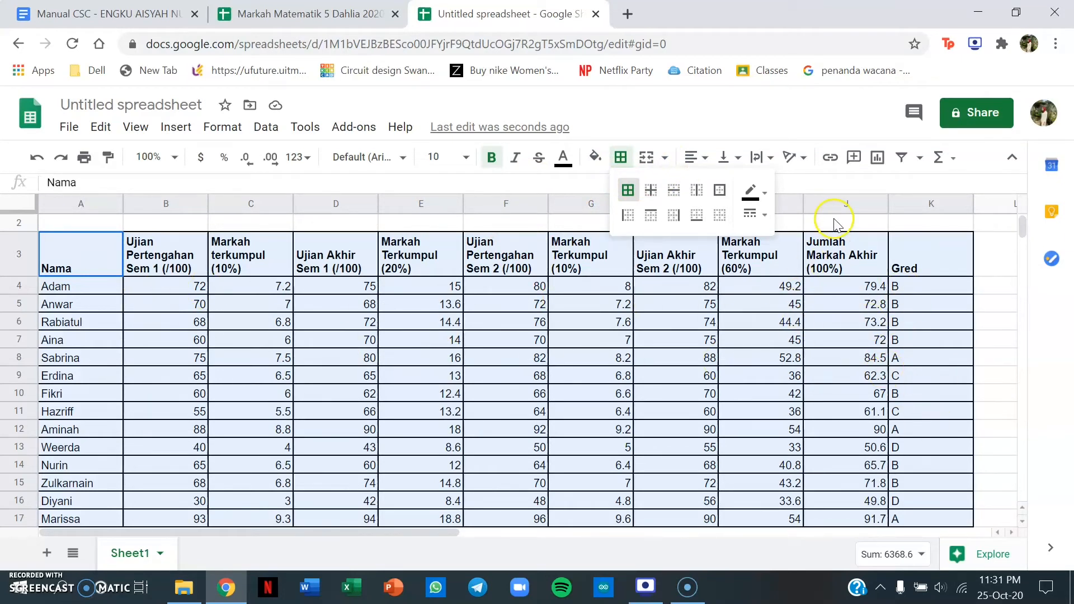
left_click(694, 157)
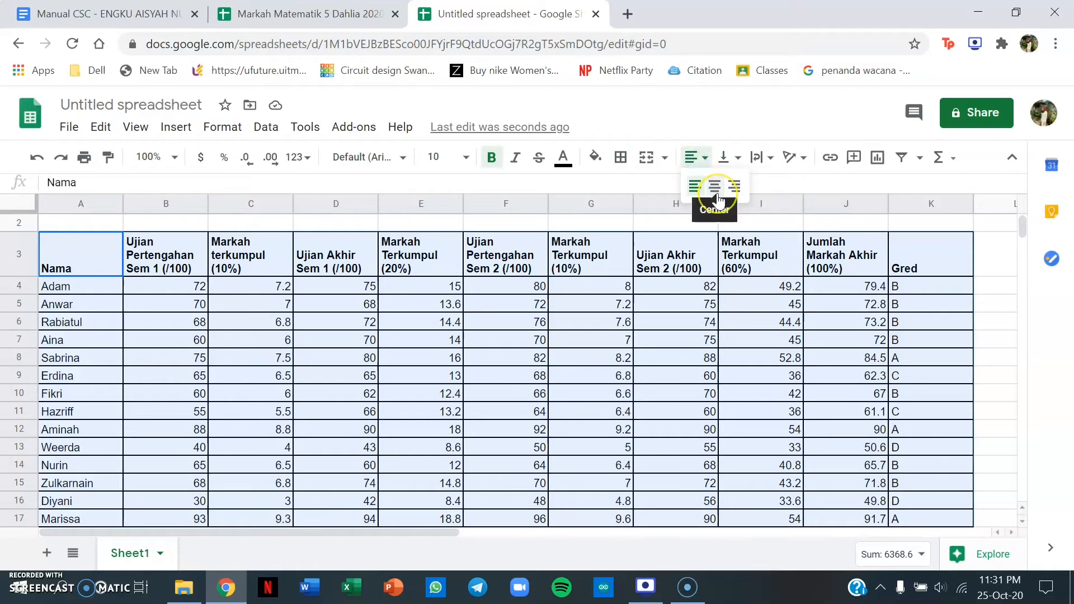
left_click(715, 187)
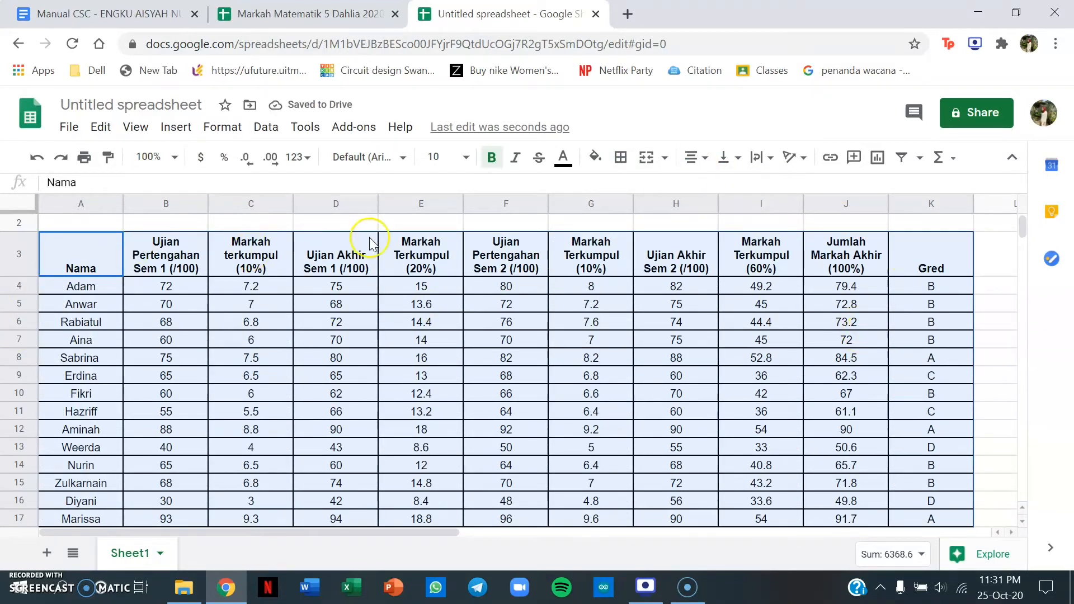
scroll(226, 347, "down", 1)
scroll(142, 333, "up", 1)
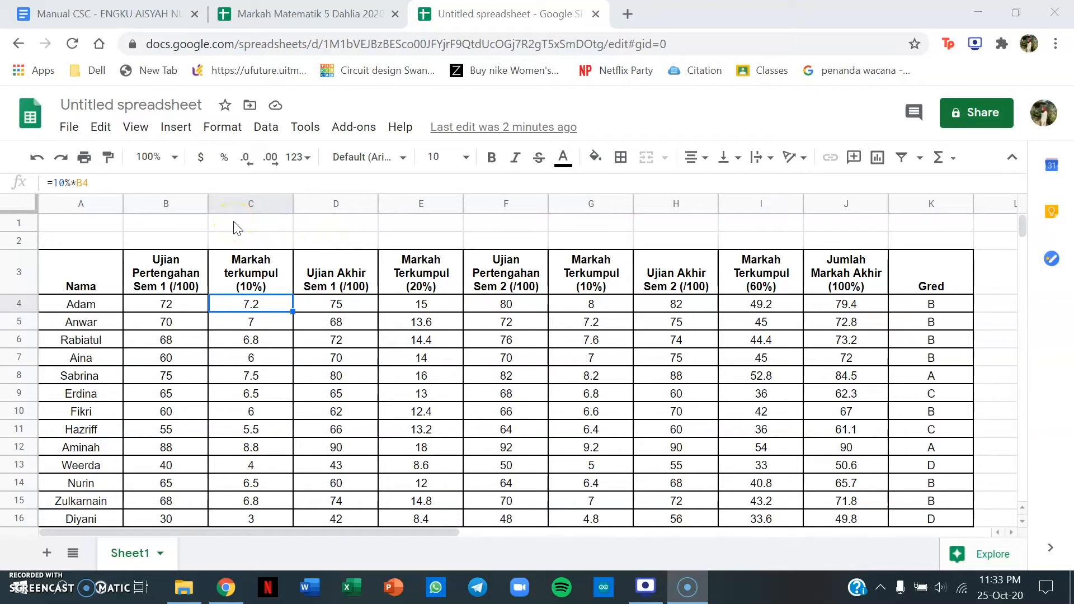
Merge all cells in the range C1:I2 above the table into one title cell
left_click_drag(237, 228, 742, 243)
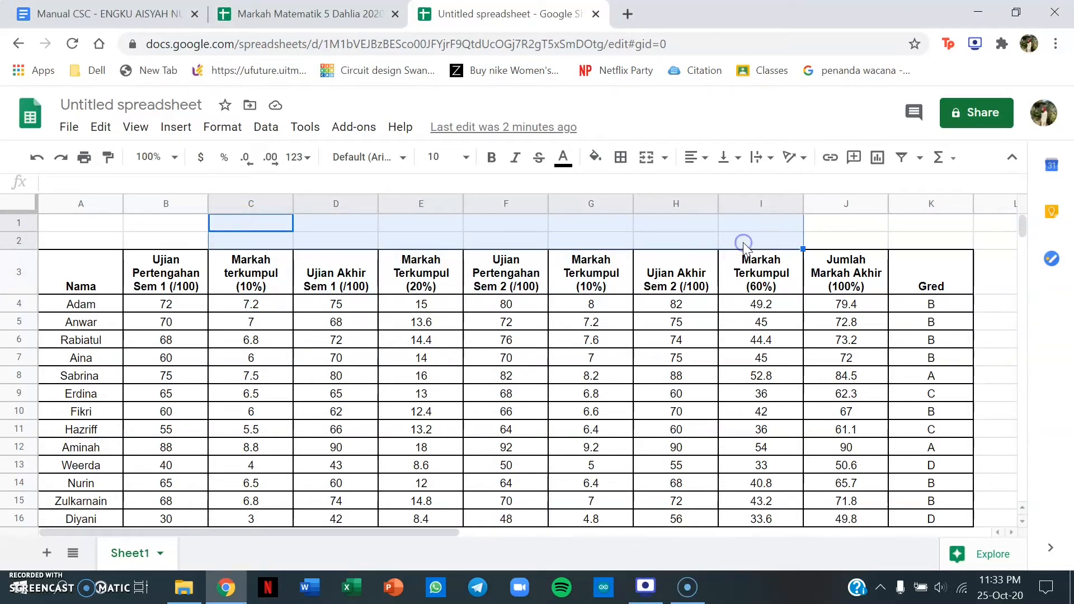
left_click(643, 158)
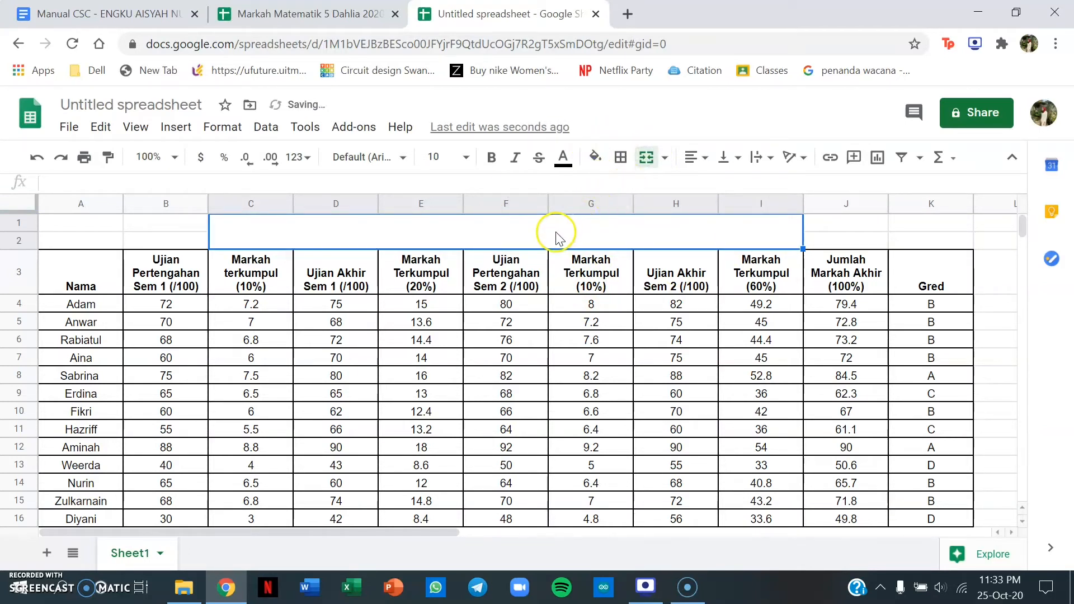
left_click(665, 159)
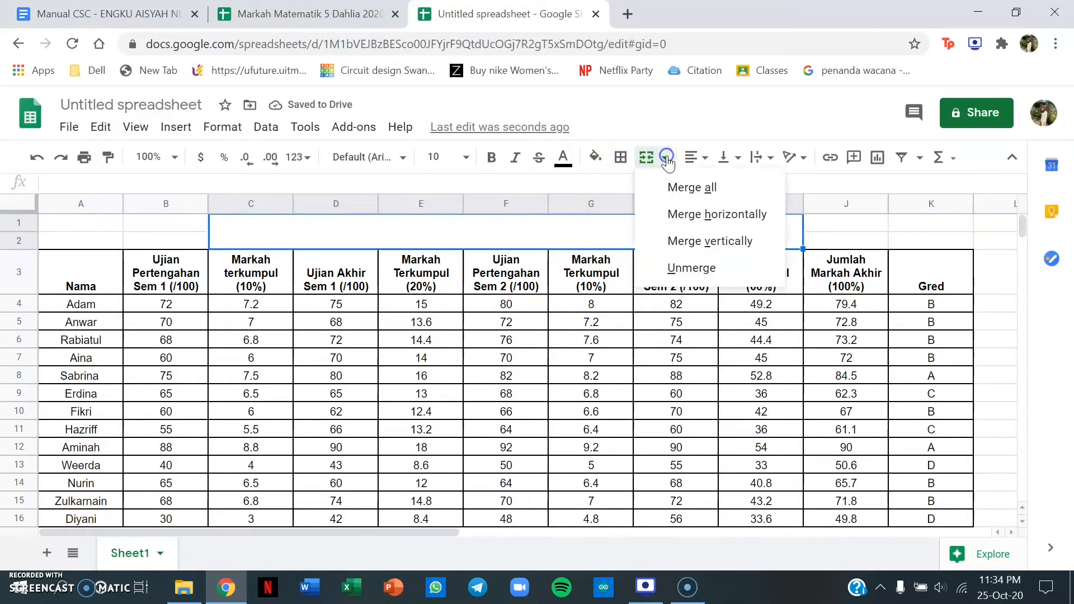
left_click(688, 193)
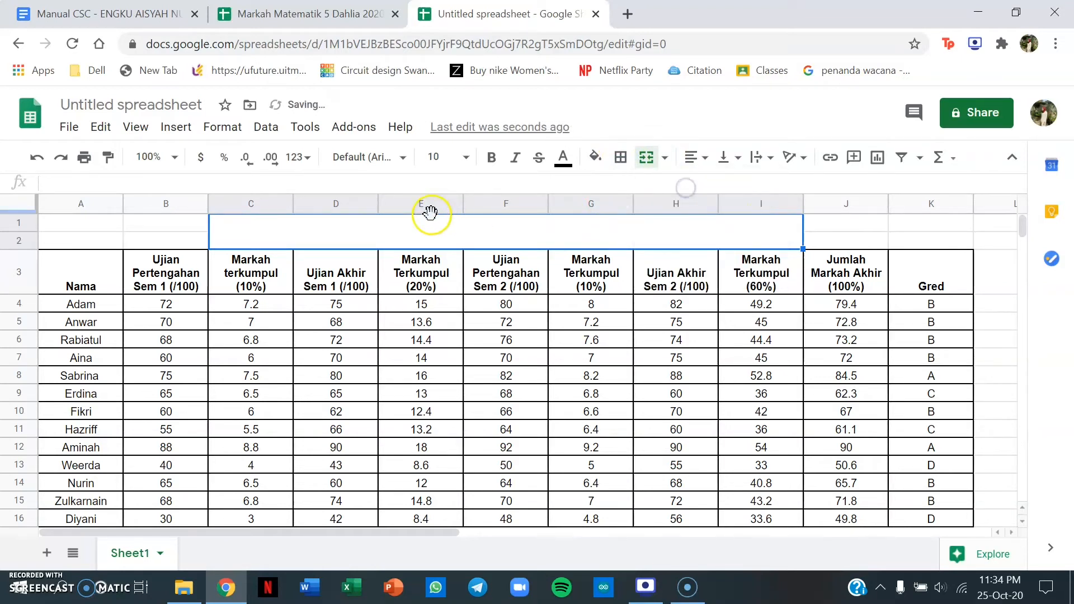
Enter the title "Markah Matematik Pelajar 5 Dahlia 2020" in the merged cell C1:I2
left_click(383, 235)
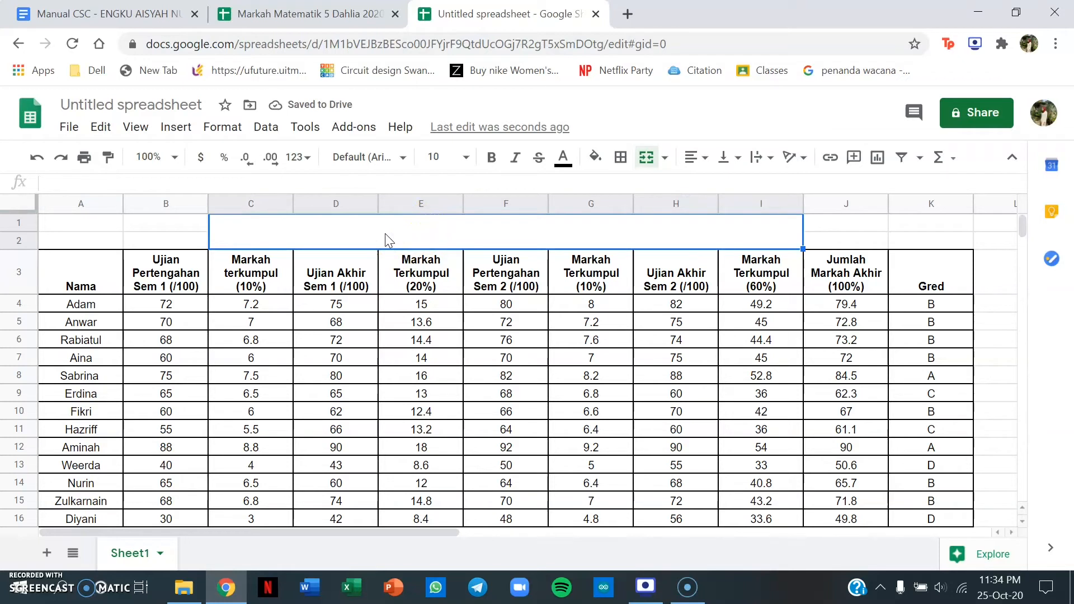
type("Markah ")
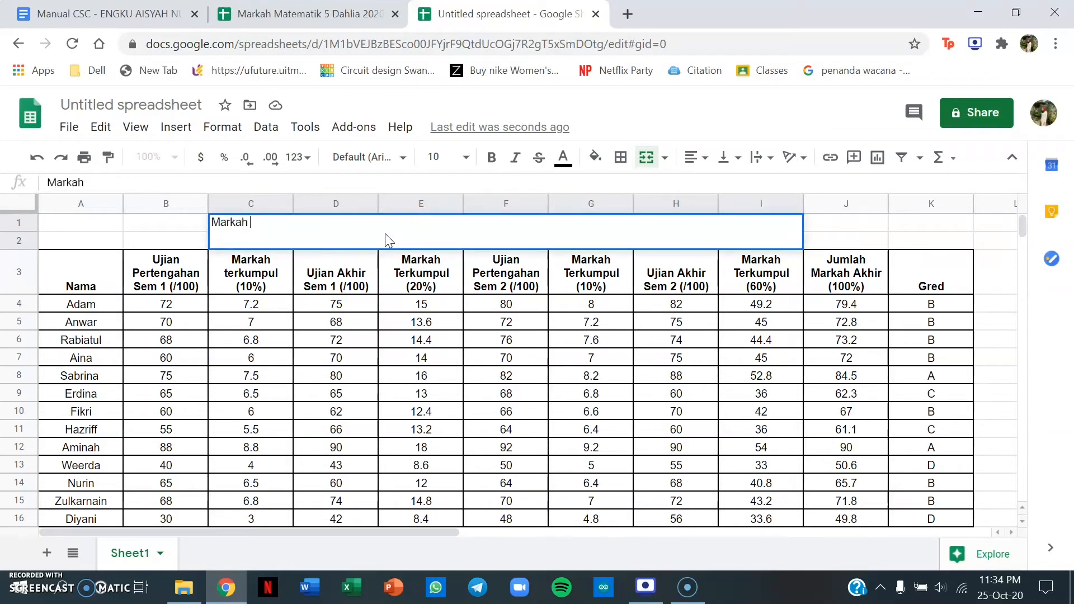
type("Matematik")
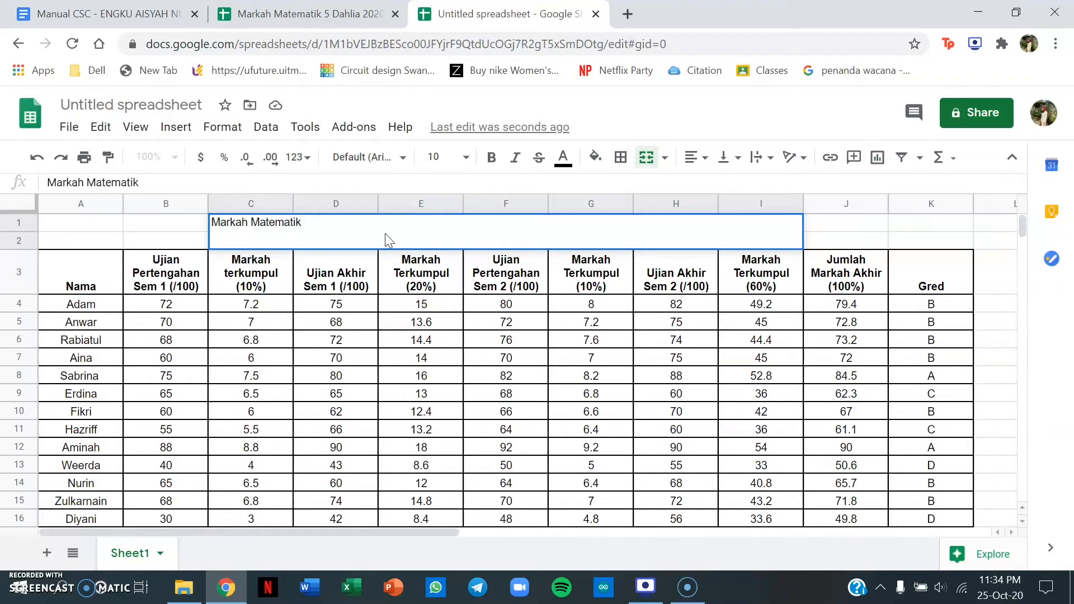
type(" Pelajar 5 Da")
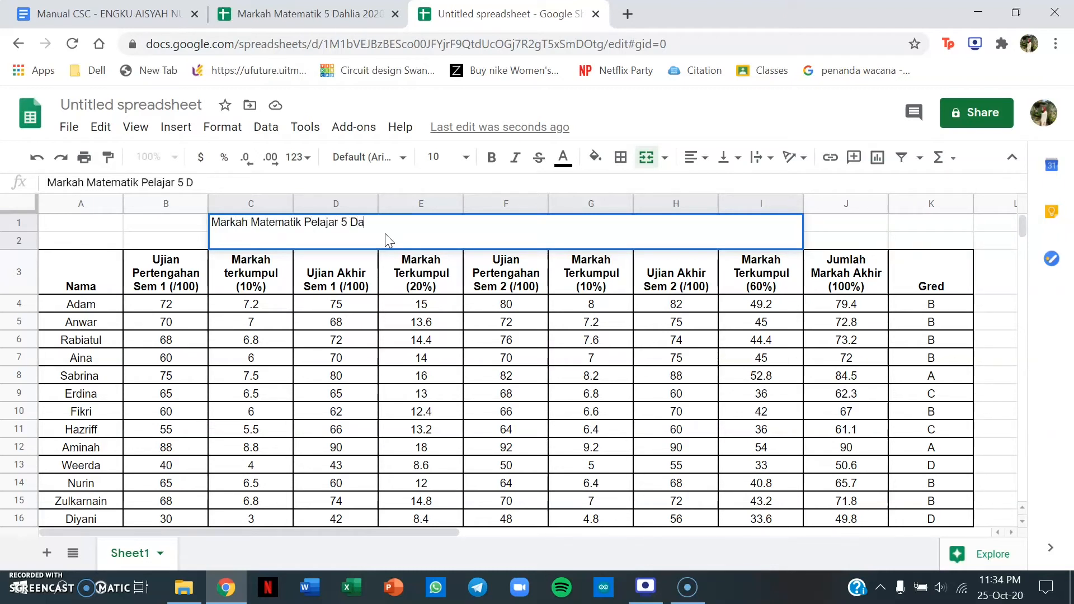
type("hlia 2020")
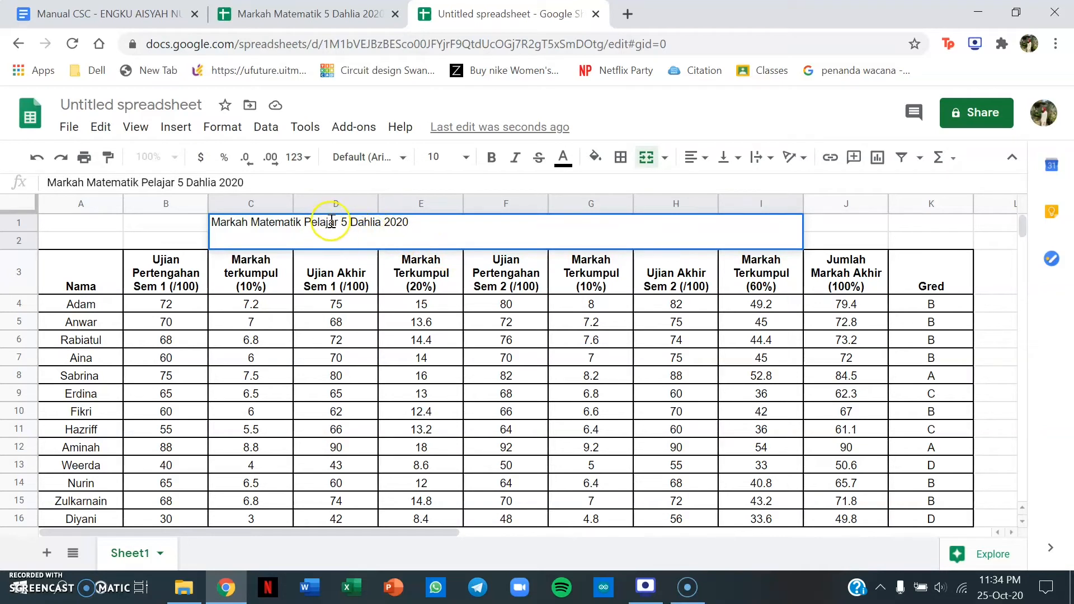
Centre the title in the merged cell horizontally, align it to the middle vertically, and make it bold
left_click(491, 157)
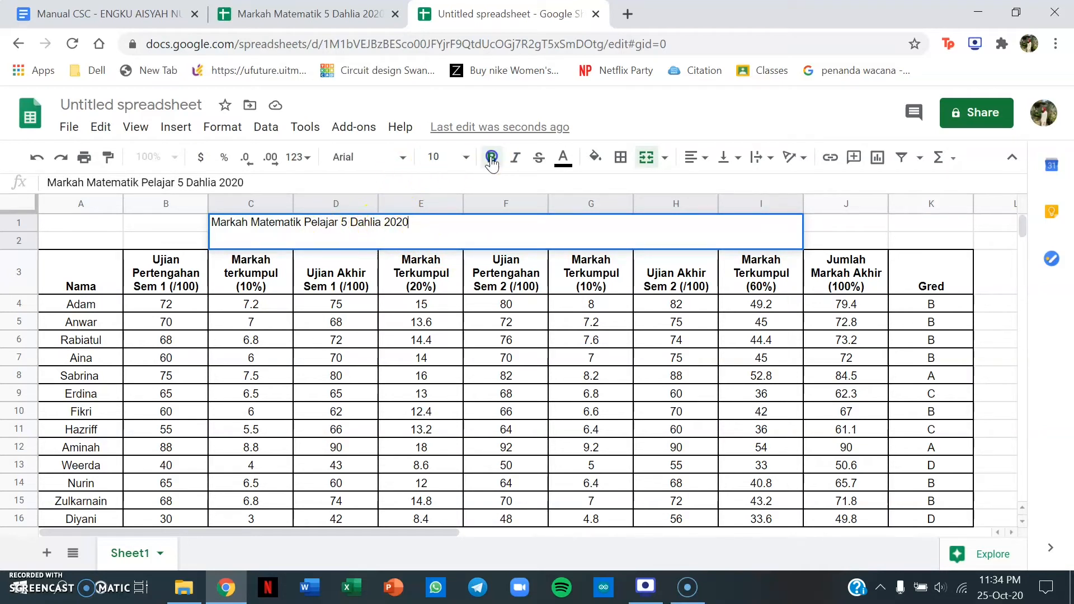
left_click(695, 156)
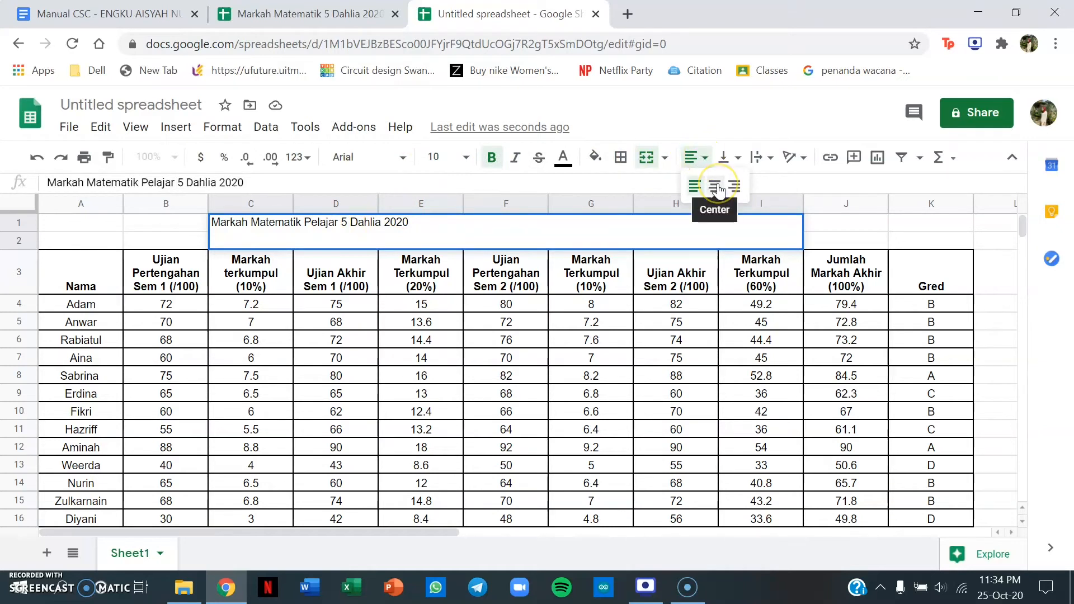
left_click(718, 187)
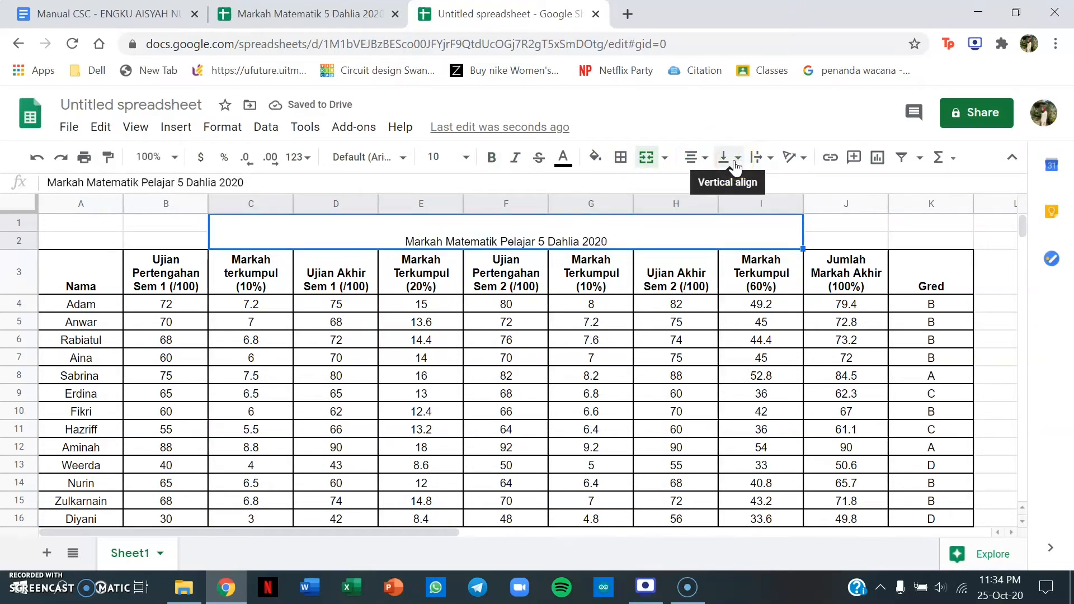
left_click(734, 162)
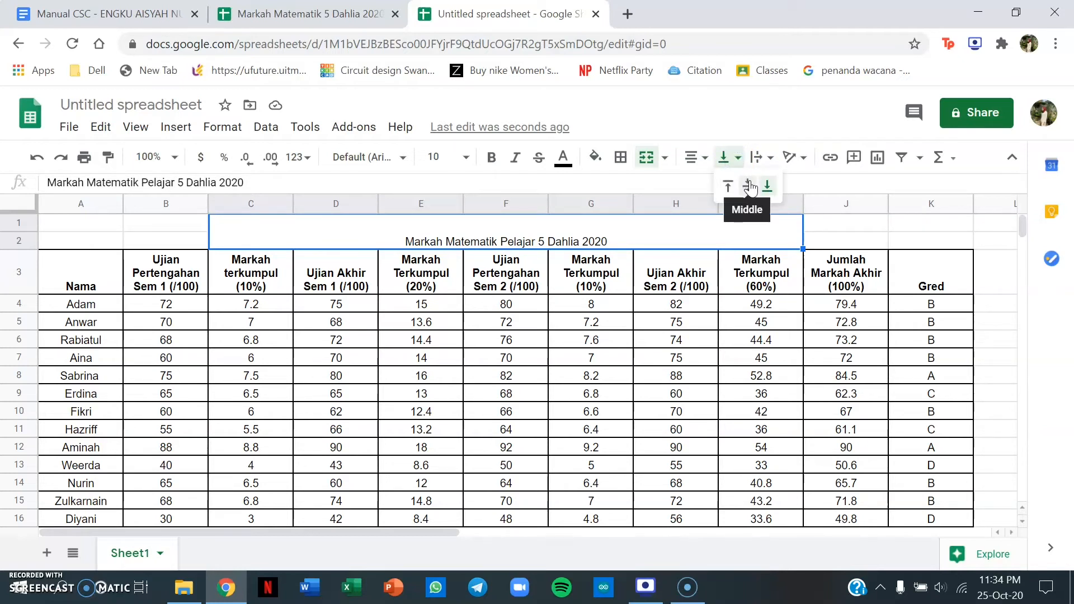
left_click(749, 187)
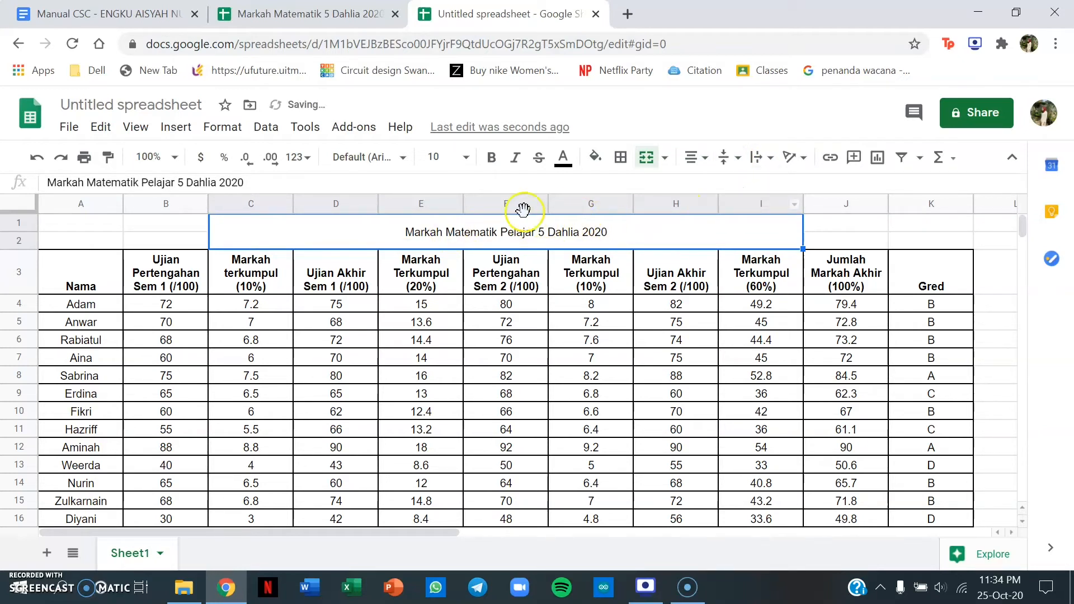
left_click(491, 158)
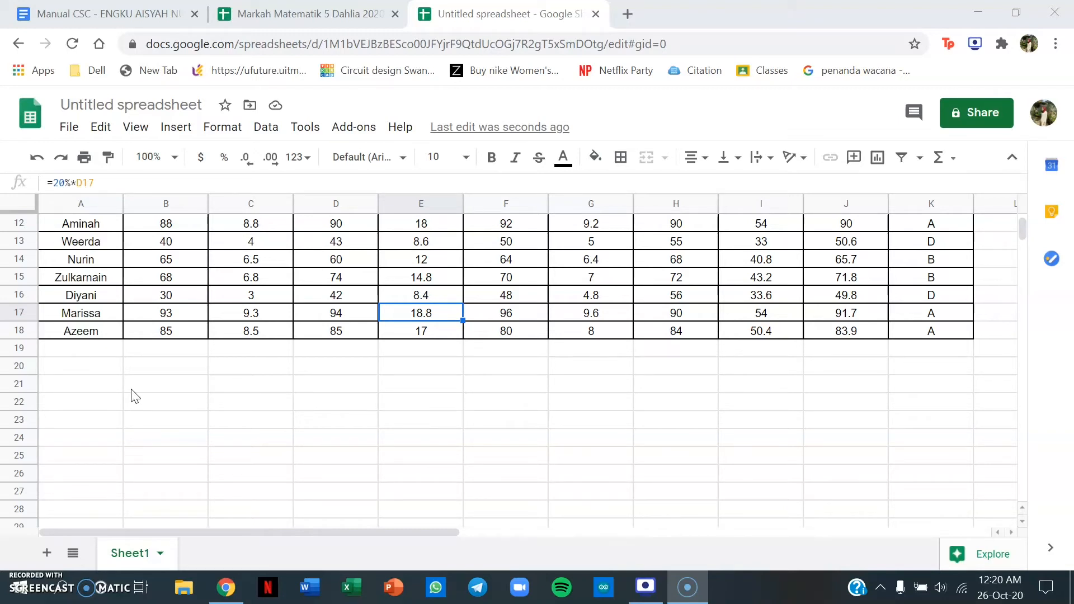
Enter the bold headings "Gred" in B21 and "Jumlah Pelajar" in C21 below the marks table
left_click(132, 390)
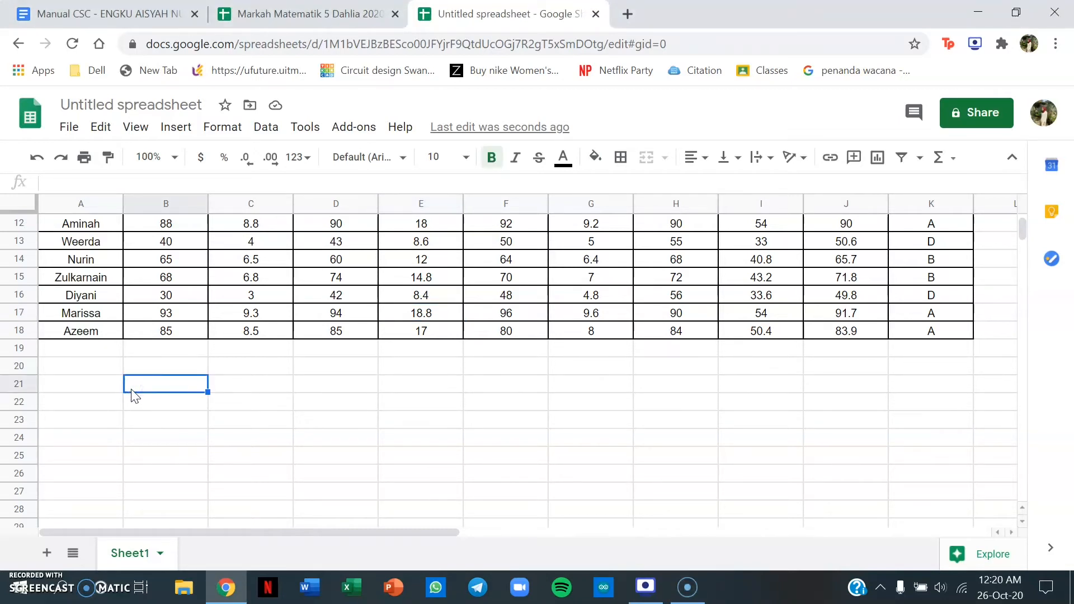
left_click(161, 390)
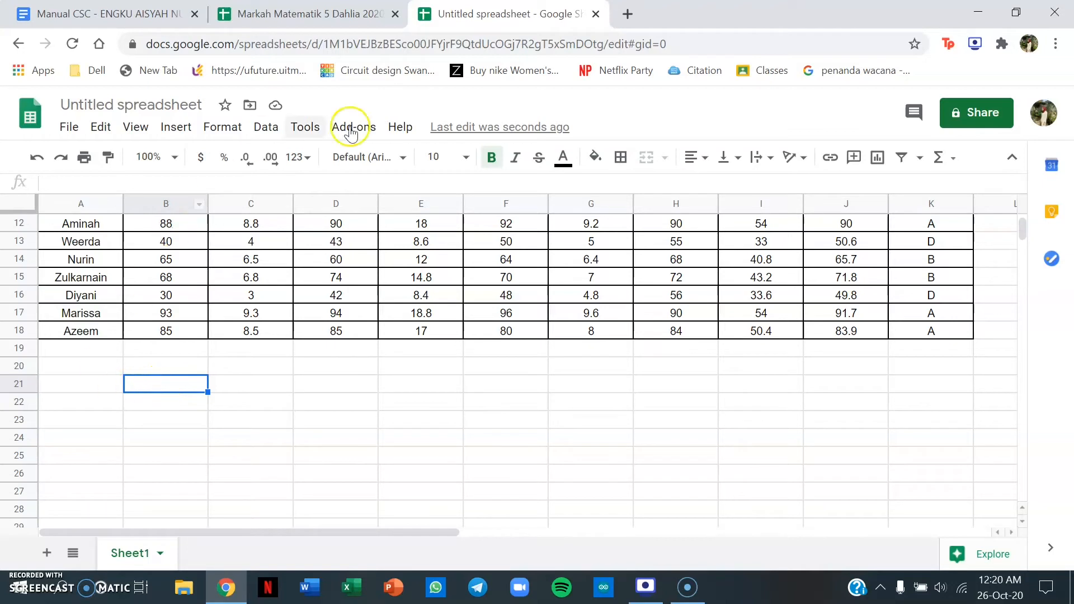
left_click(502, 162)
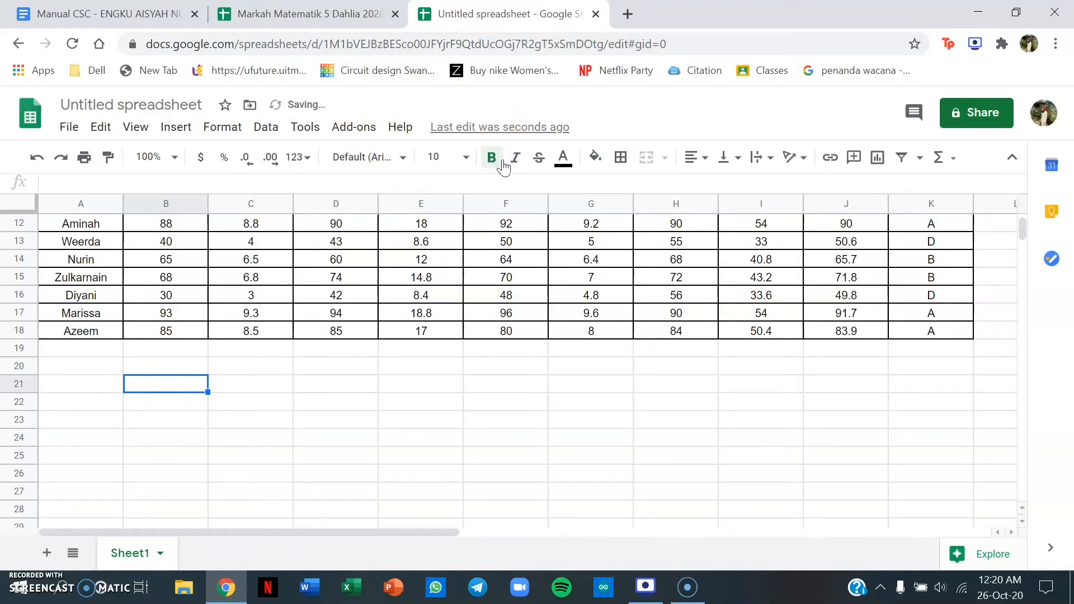
type("Gred")
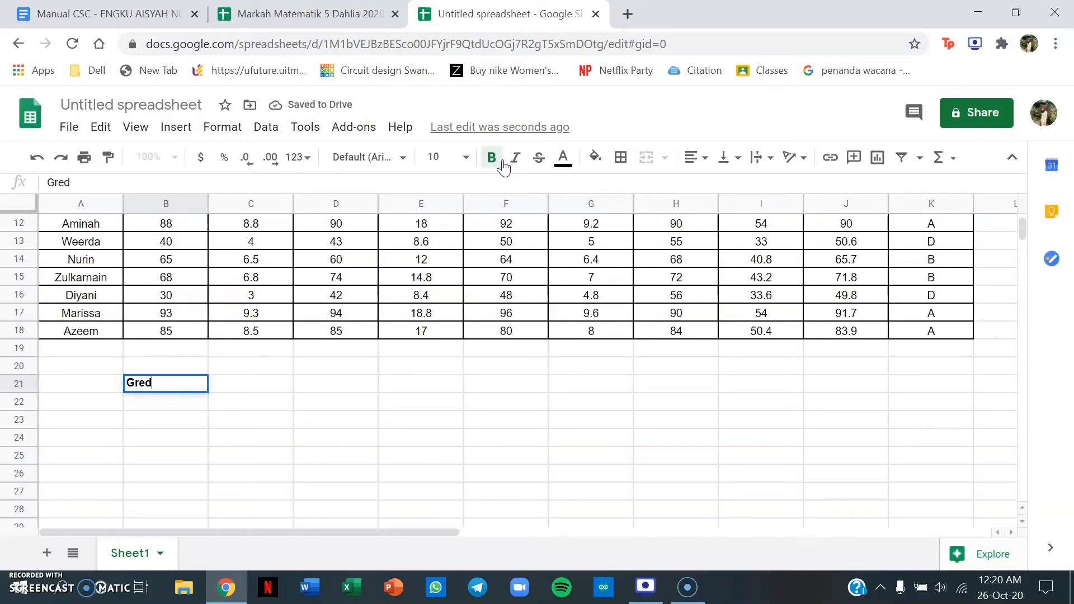
left_click(239, 387)
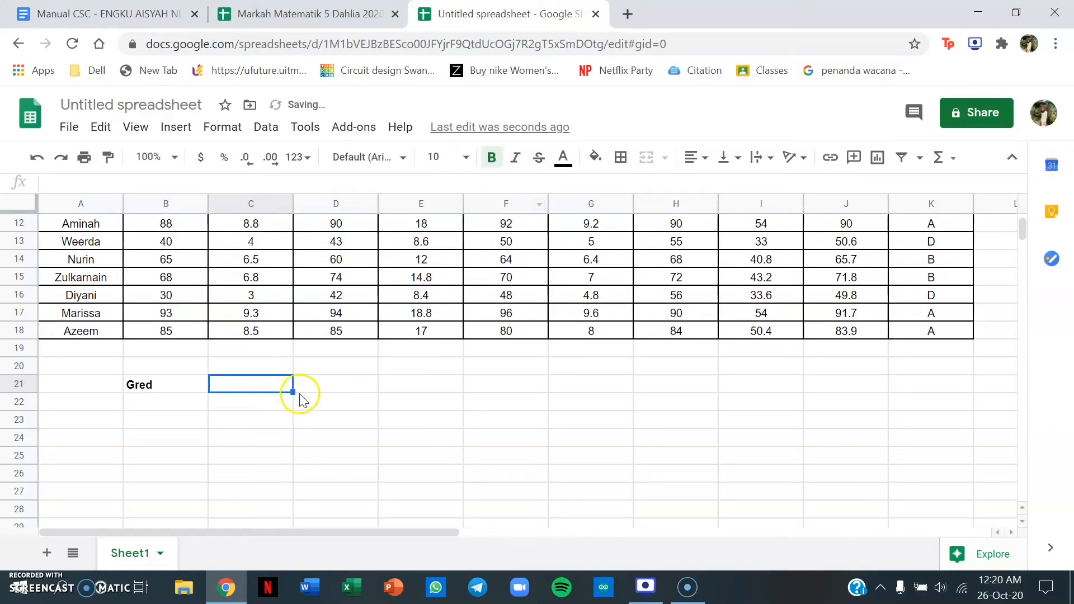
type("Ju")
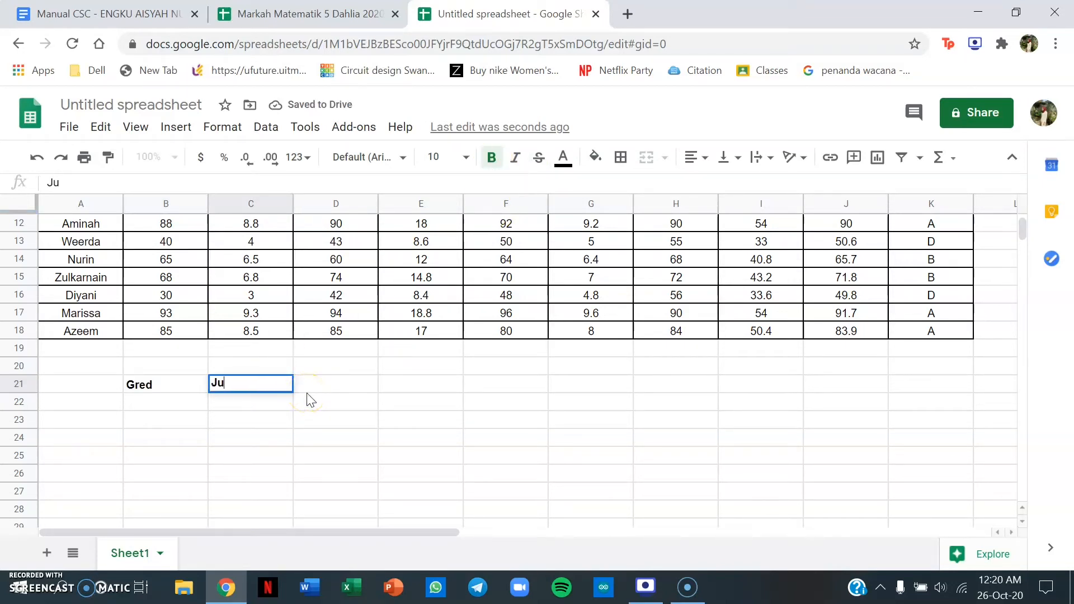
type("mlah Pela")
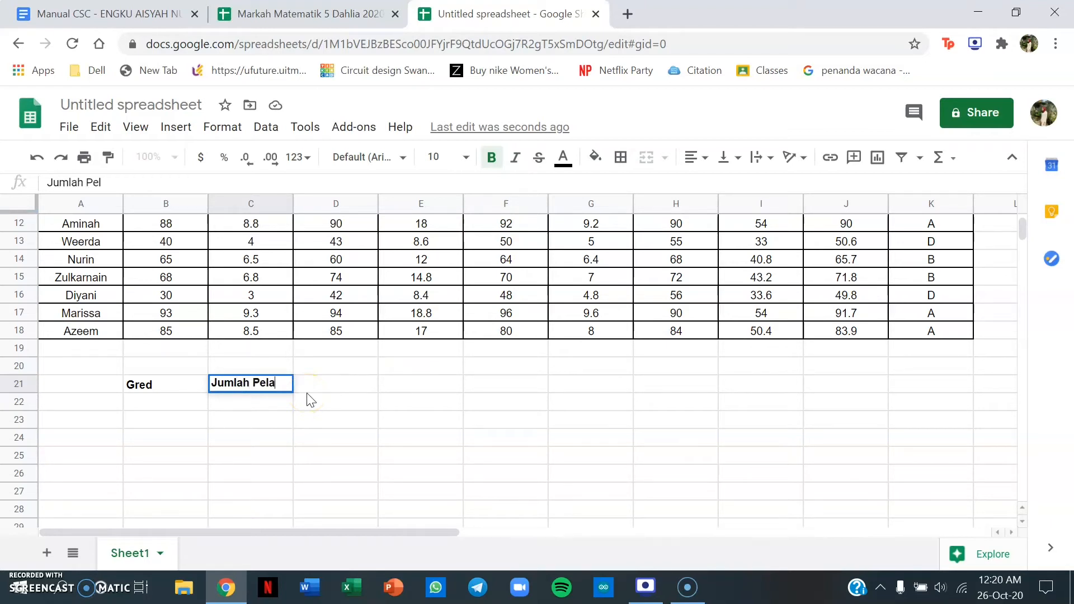
type("jar")
List the grades A, B, C, D, E and F in cells B22 to B27 under the "Gred" heading
left_click(176, 401)
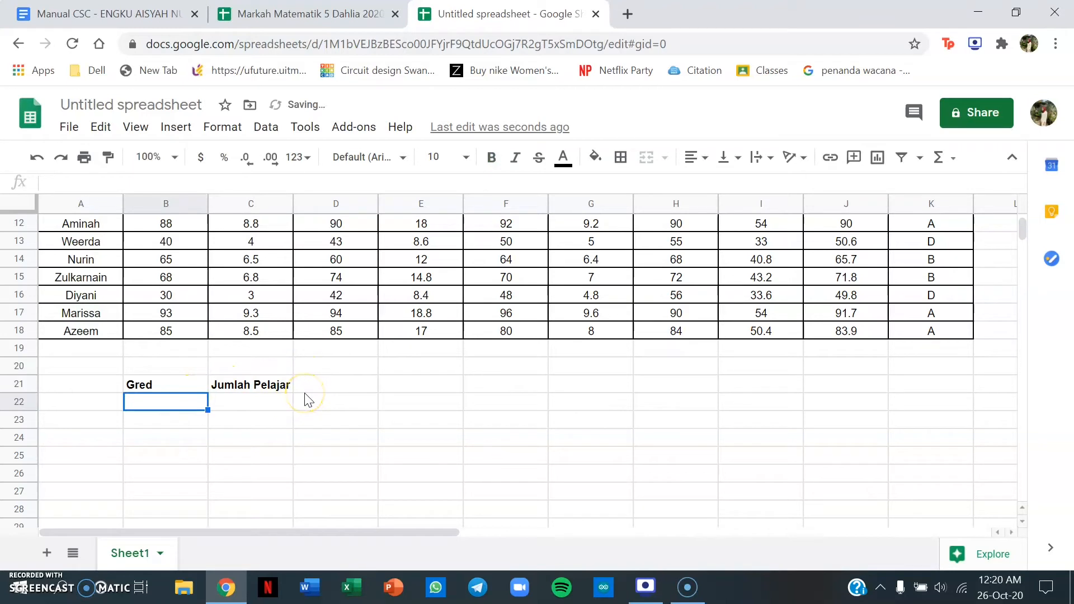
type("A")
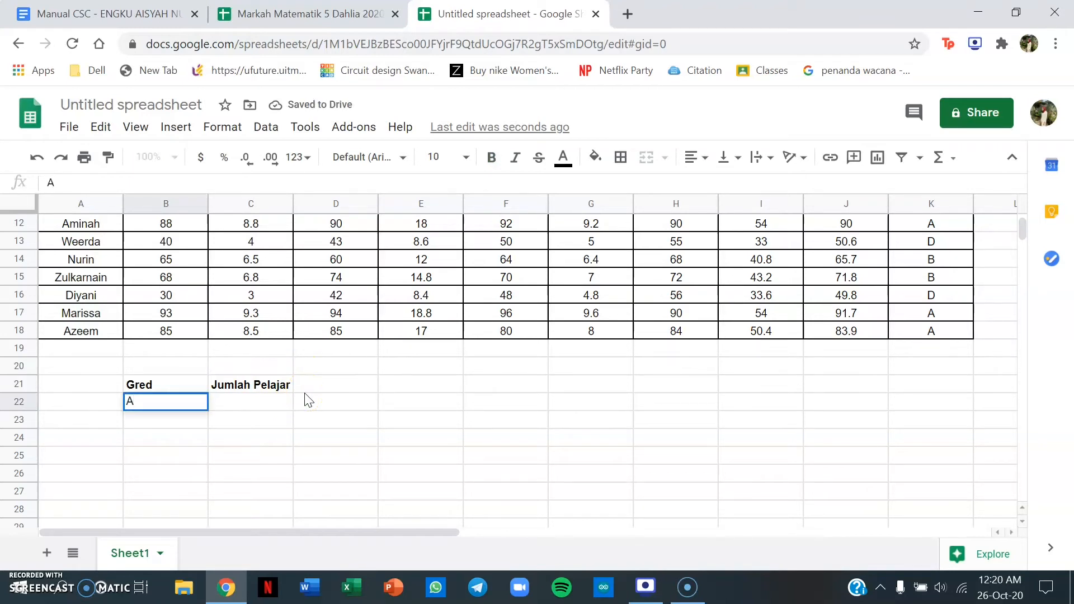
key("Return")
key("Return")
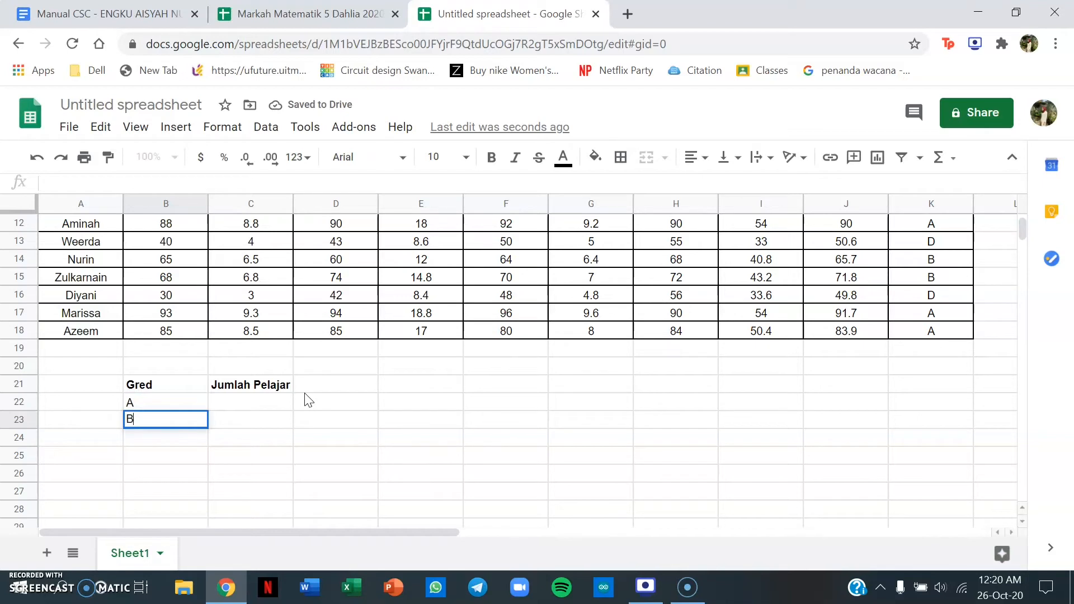
key("Return")
type("C")
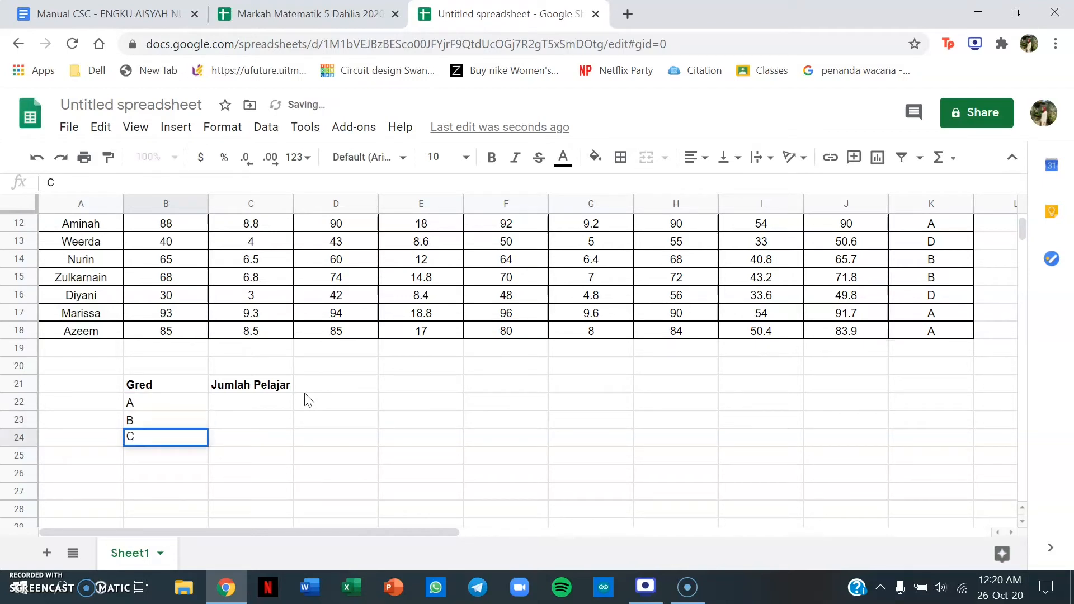
key("Return")
type("D")
key("Return")
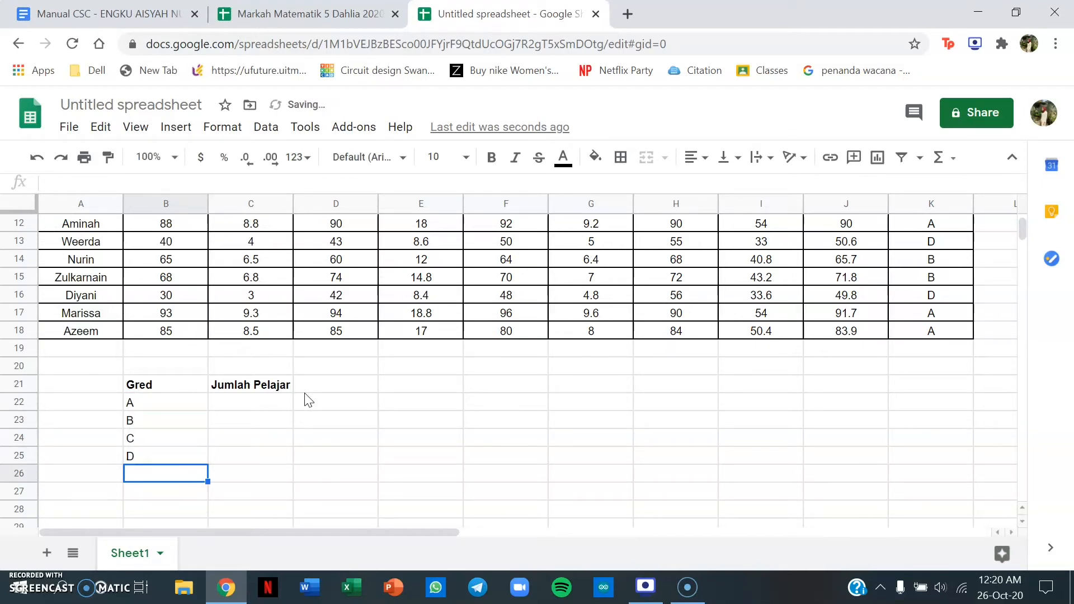
type("E")
key("Return")
type("f")
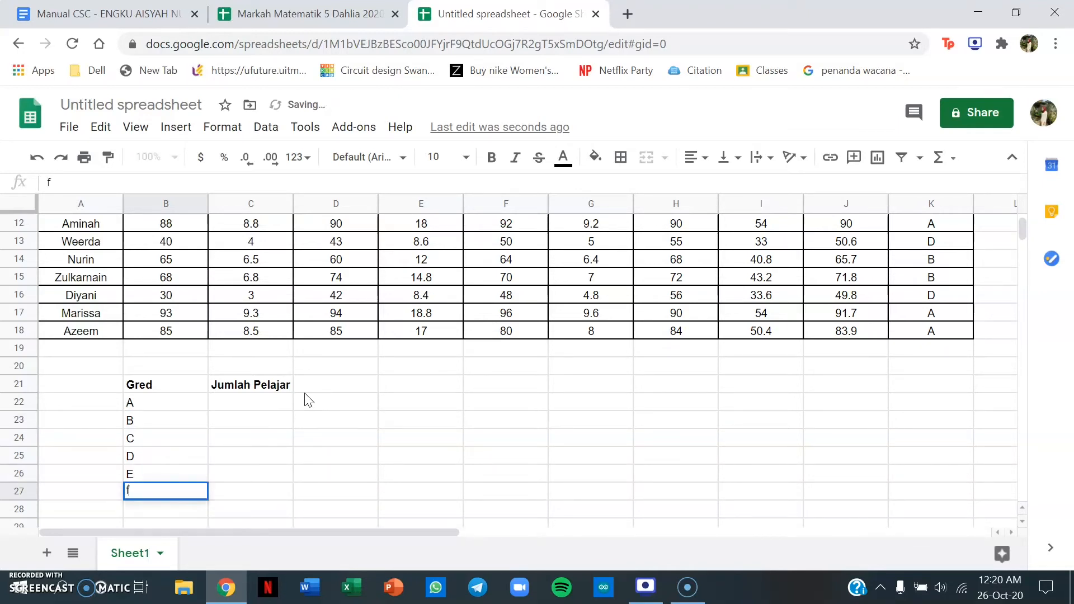
type("F")
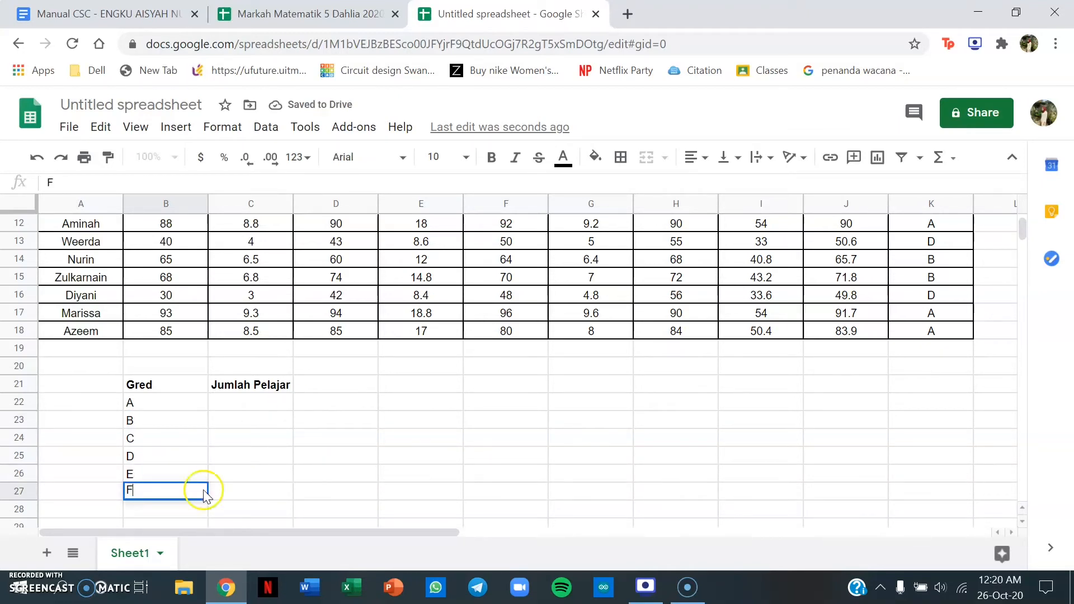
left_click(27, 588)
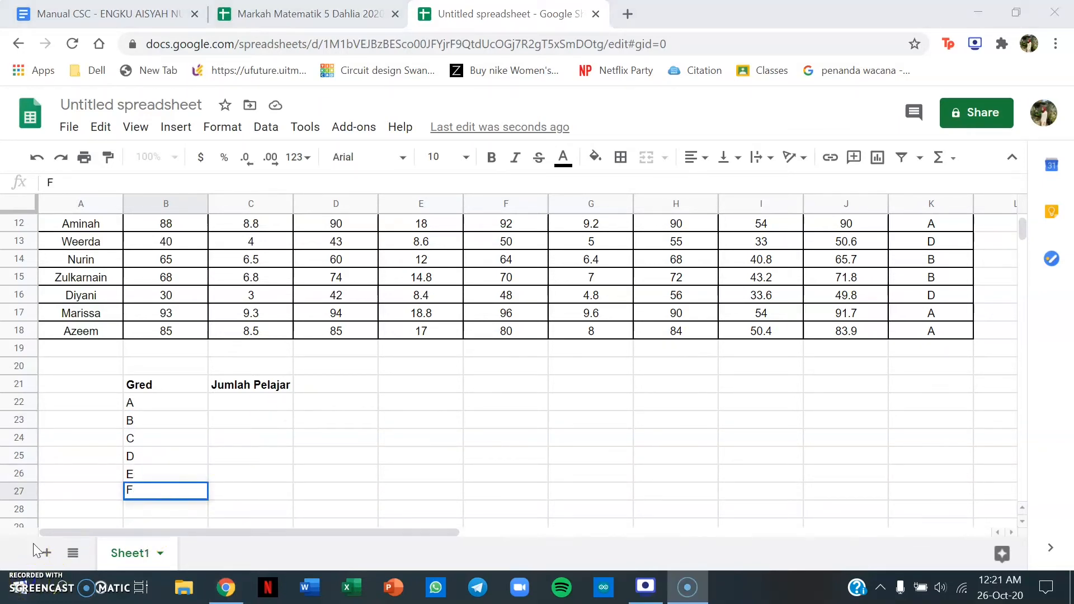
Count the students with grade A in C22 using the formula =COUNTIF(K4:K18,"A")
left_click(268, 410)
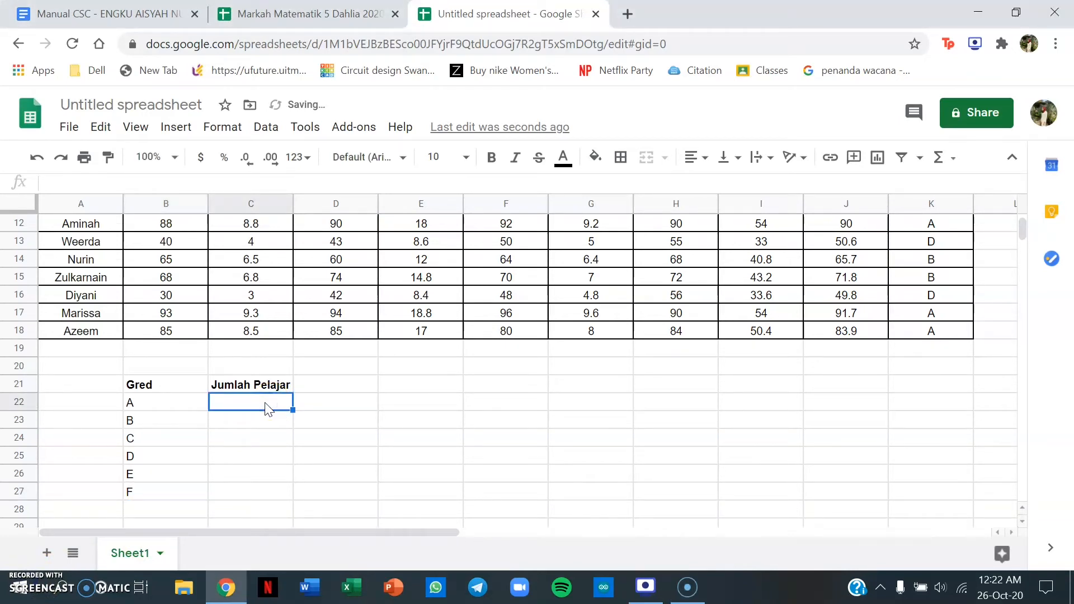
type("=")
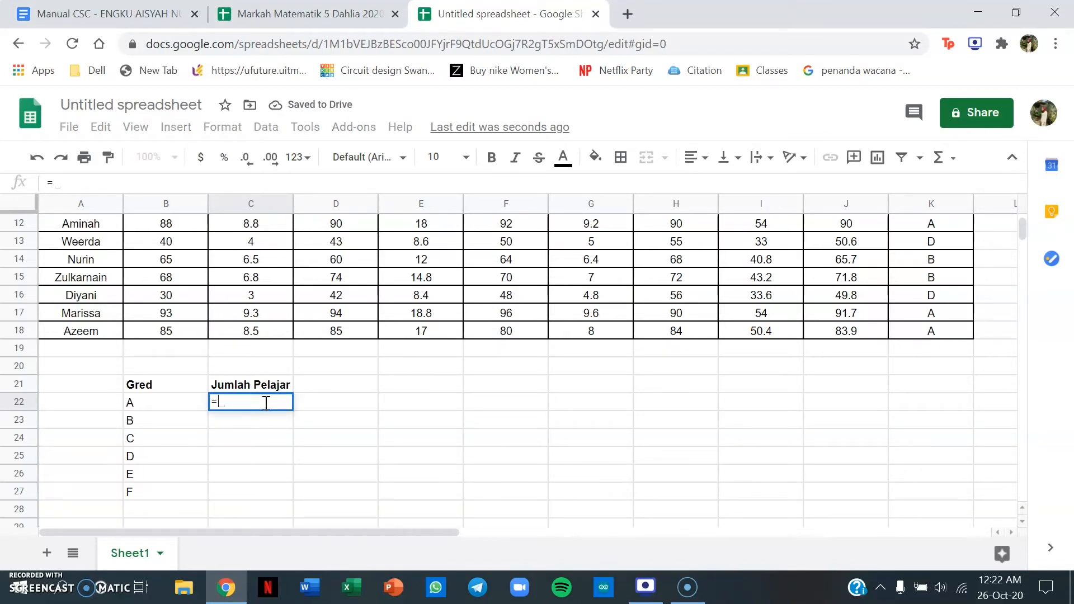
type("COUN")
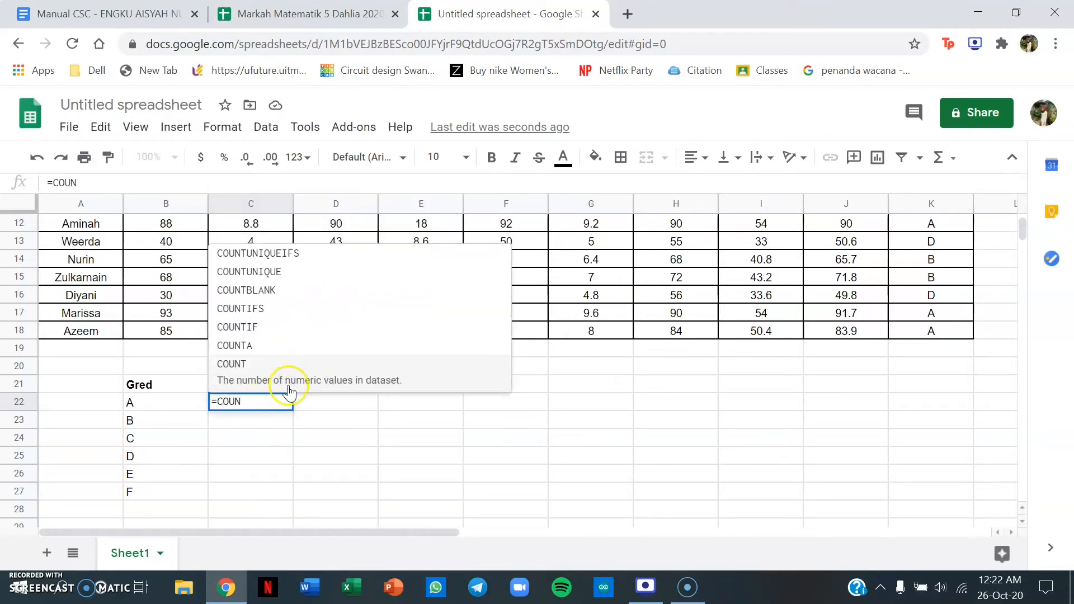
left_click(272, 334)
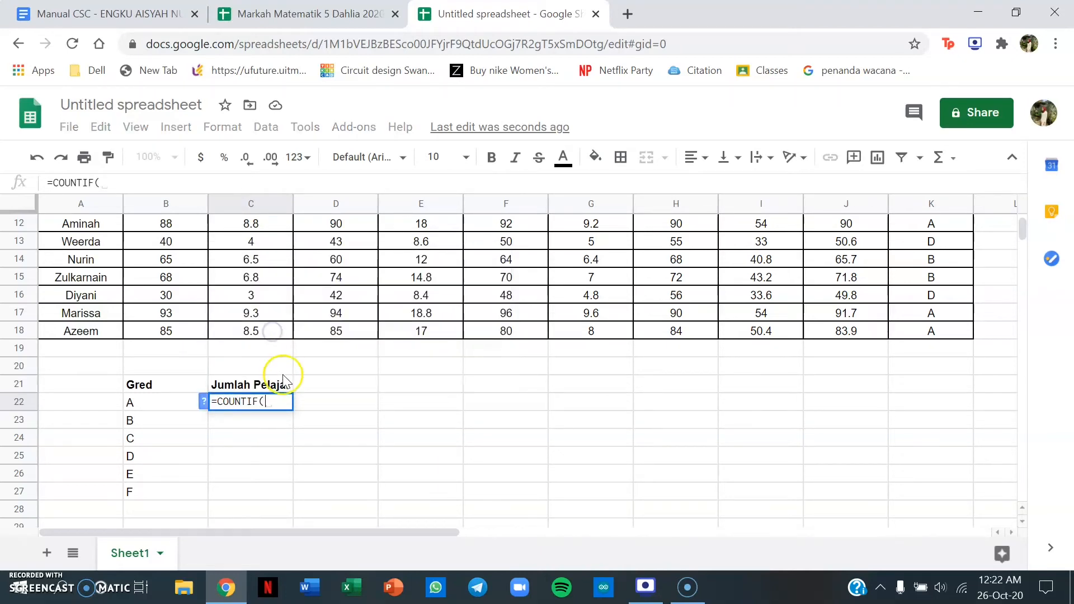
scroll(699, 380, "up", 1)
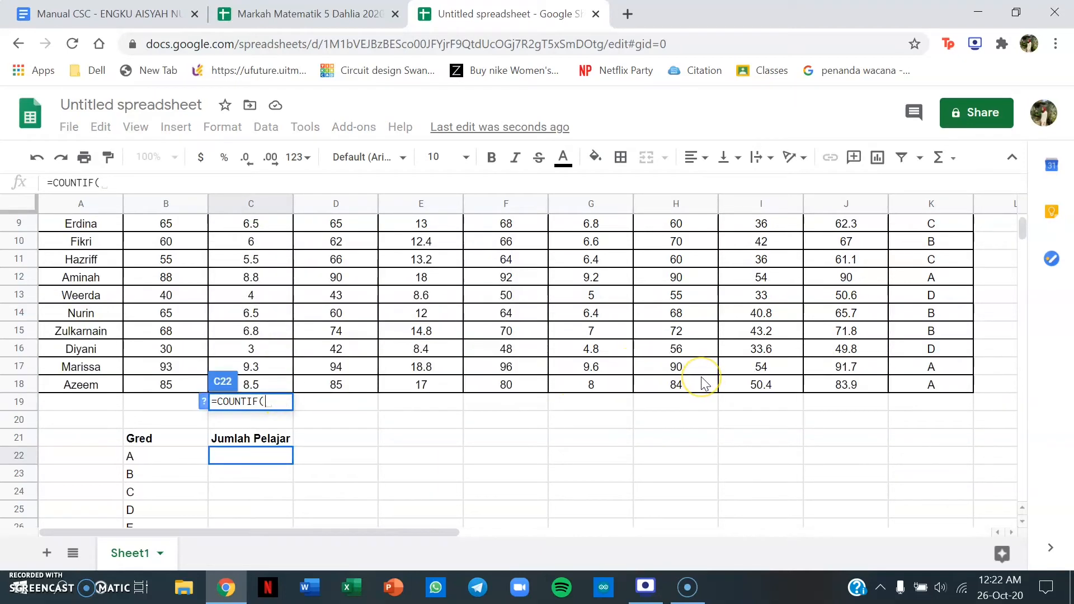
scroll(703, 383, "up", 3)
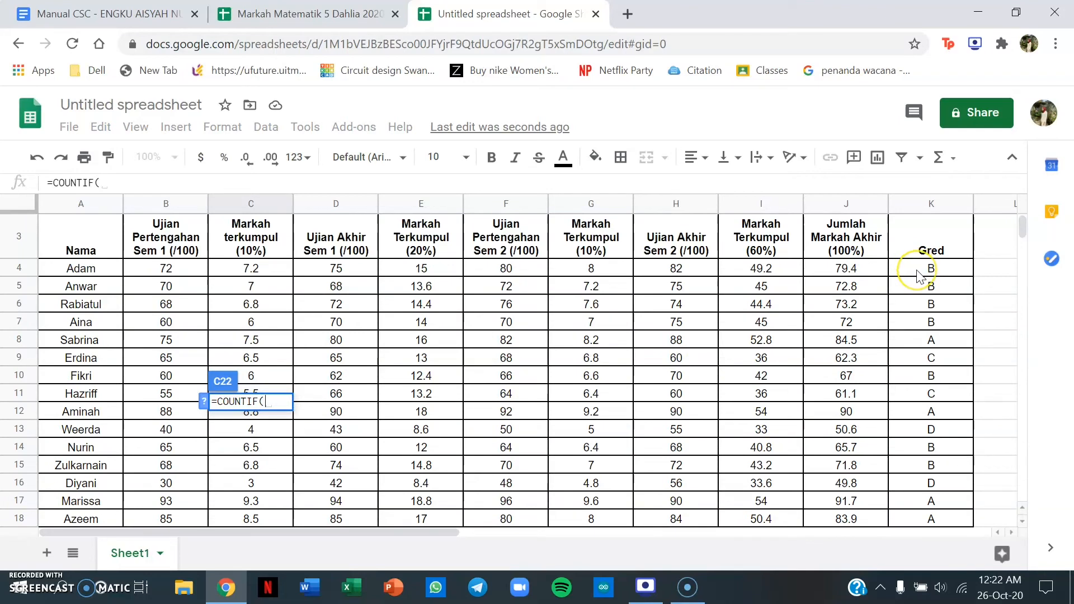
left_click_drag(917, 274, 942, 453)
scroll(949, 441, "down", 2)
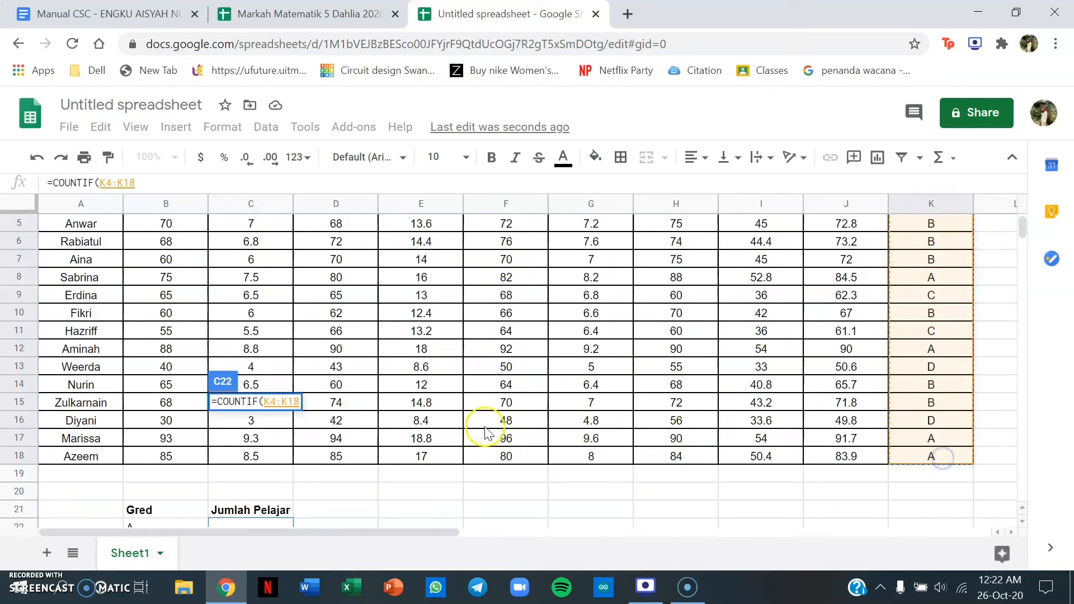
scroll(425, 442, "down", 1)
scroll(358, 447, "down", 2)
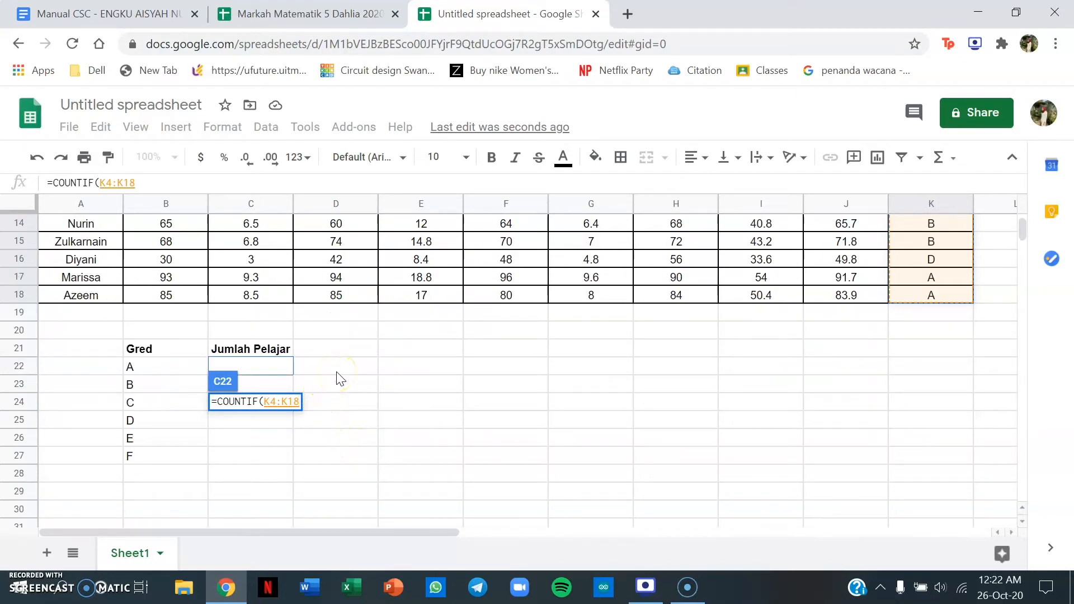
type(", \"")
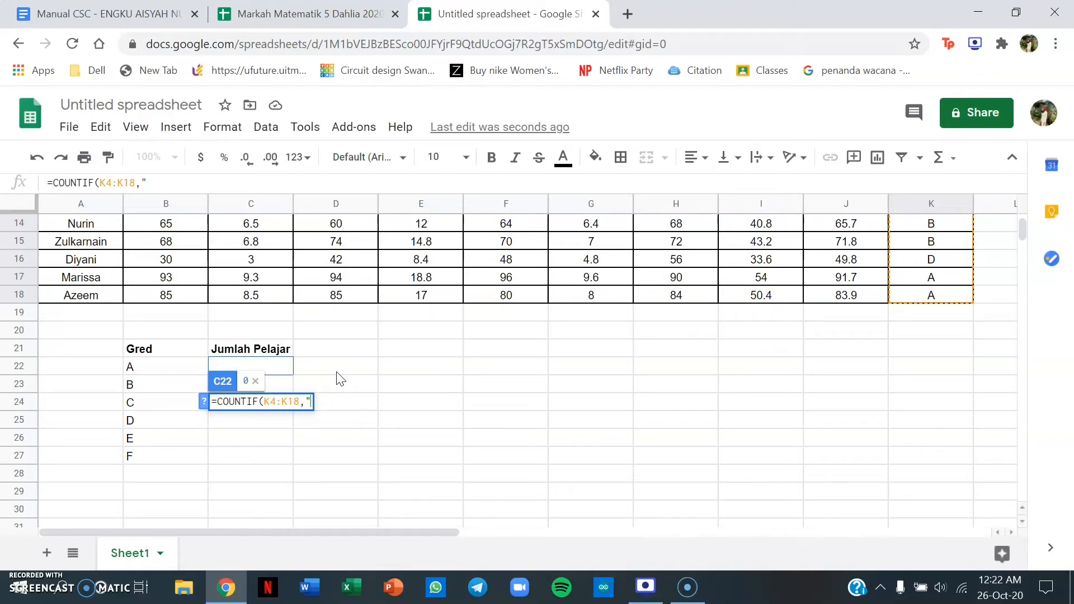
type("A")
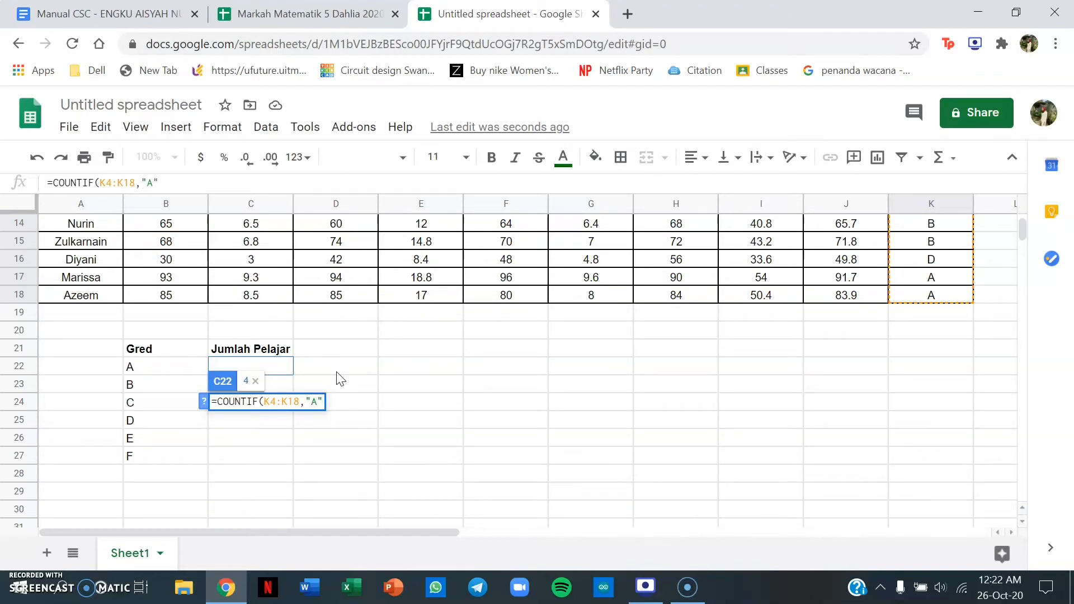
type("\")")
key("Return")
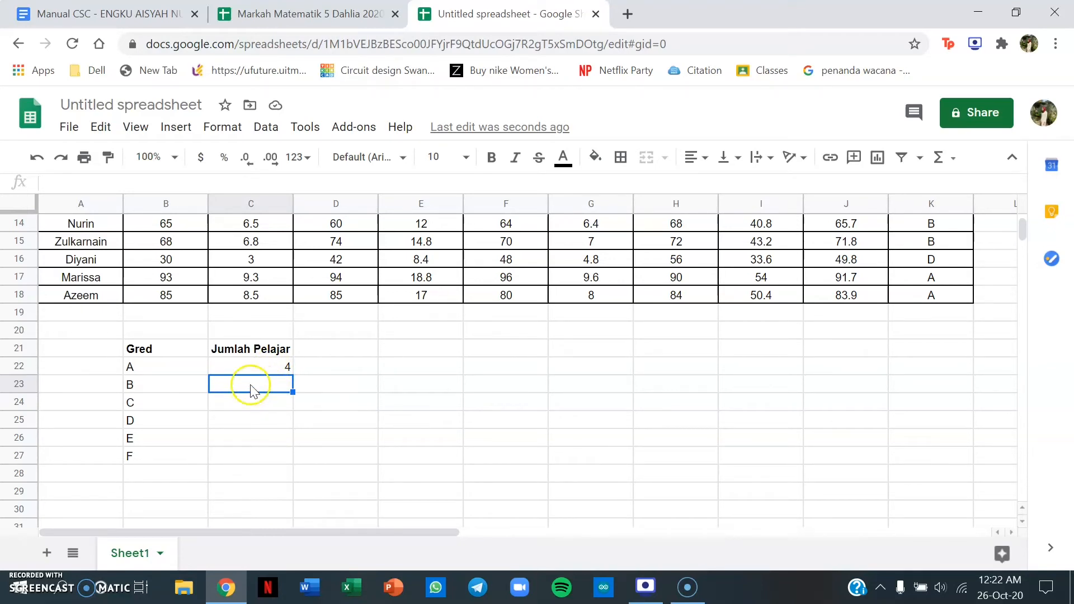
Count the students with grade B in C23 using the formula =COUNTIF(K4:K18,"B")
type("=")
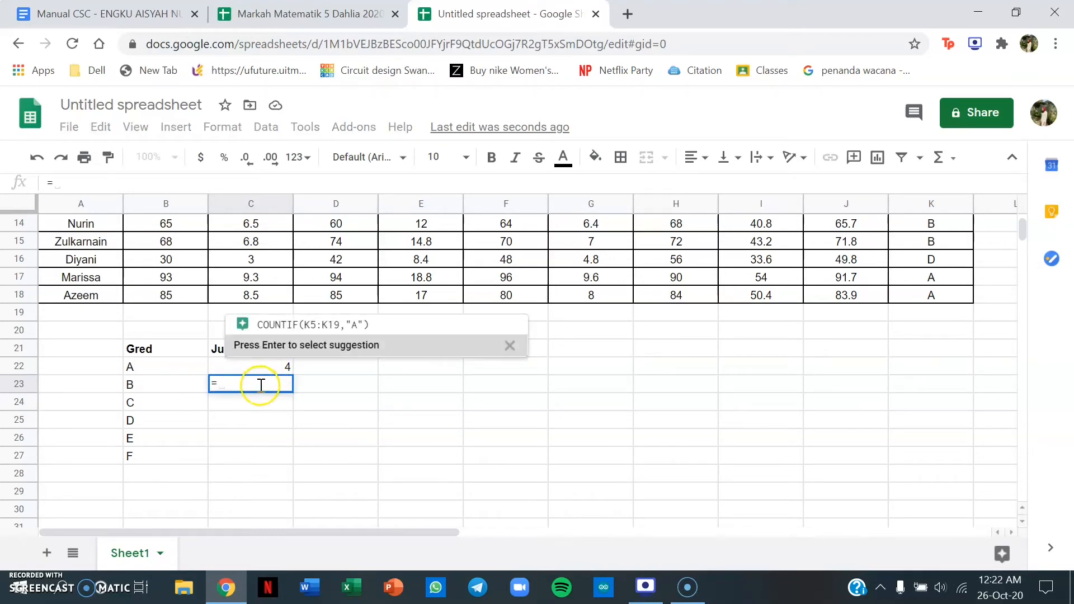
type("COU")
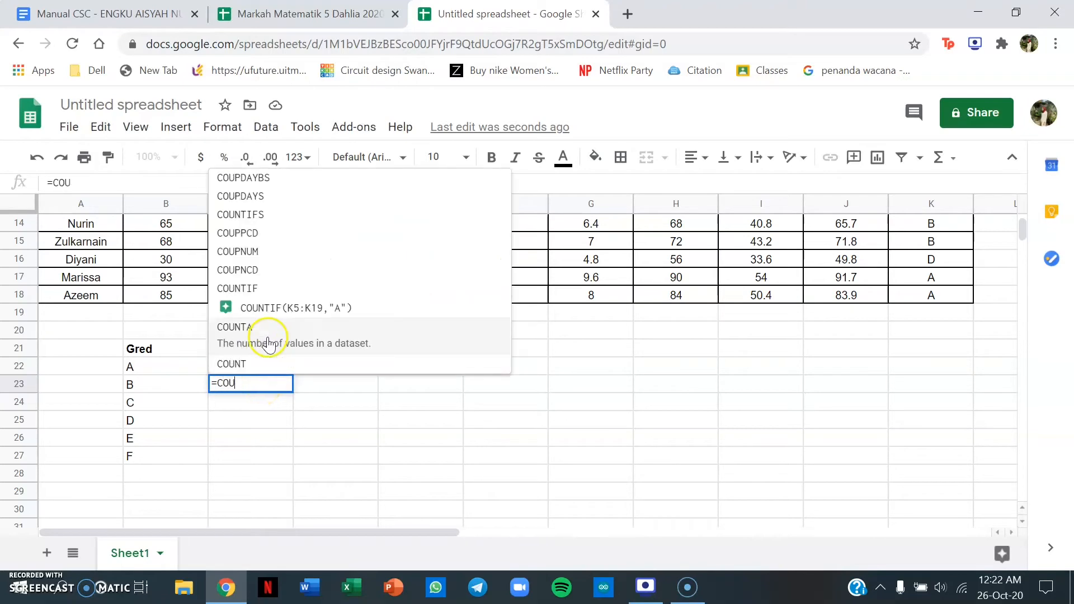
left_click(284, 294)
scroll(687, 382, "up", 4)
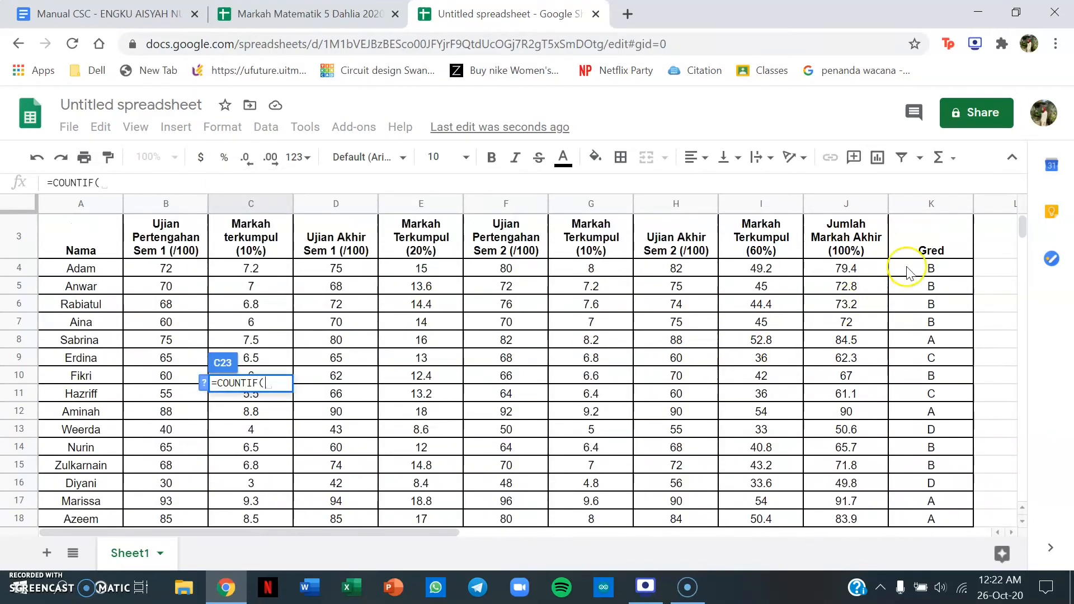
left_click(915, 274)
left_click_drag(918, 282, 947, 456)
scroll(951, 377, "down", 2)
scroll(596, 434, "down", 4)
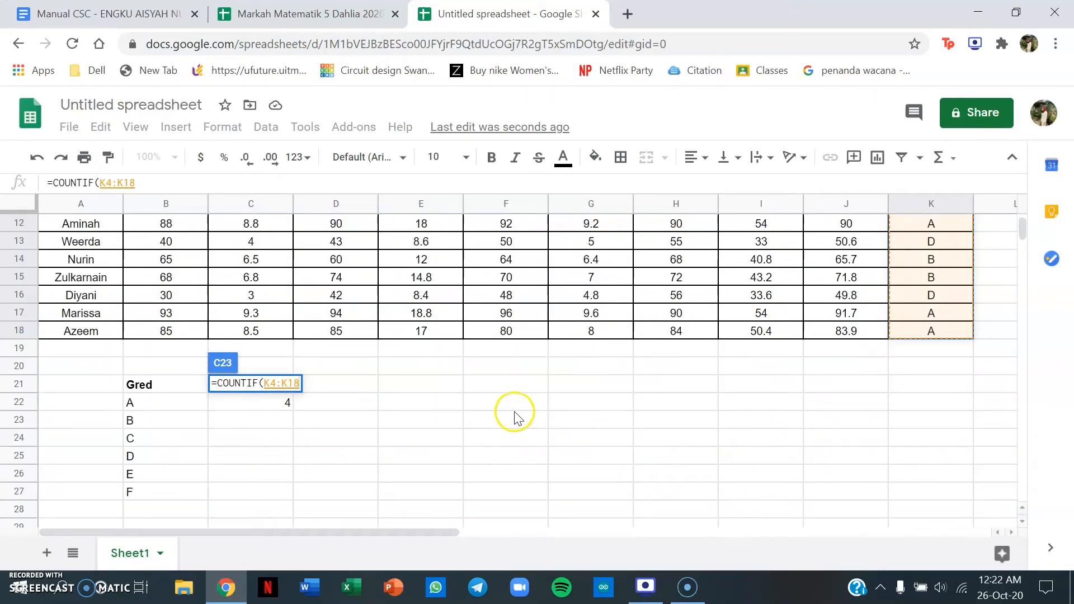
type(",\"")
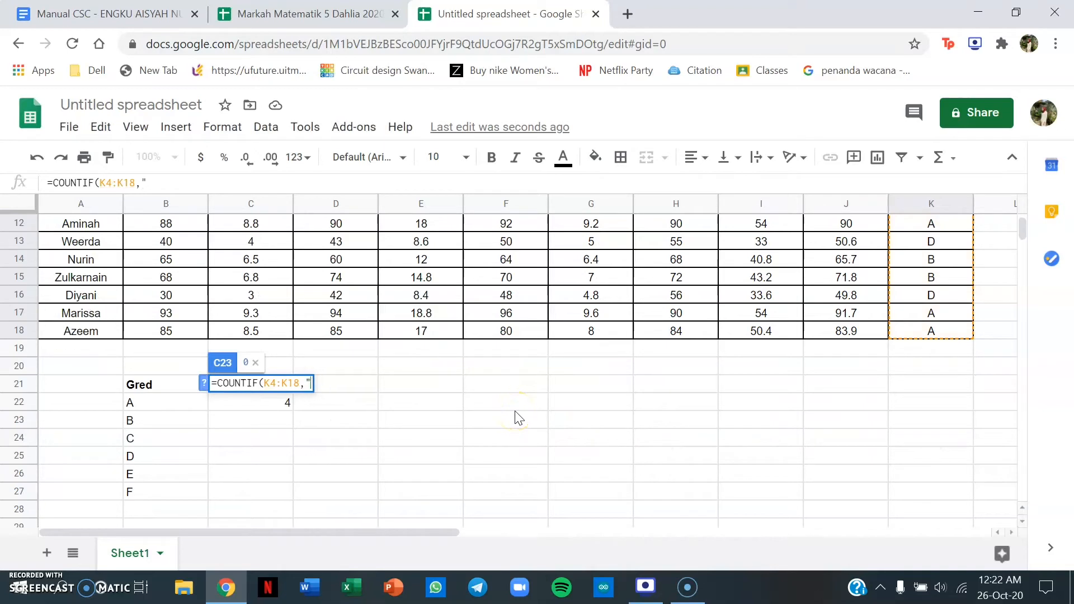
type("B\")")
key("Return")
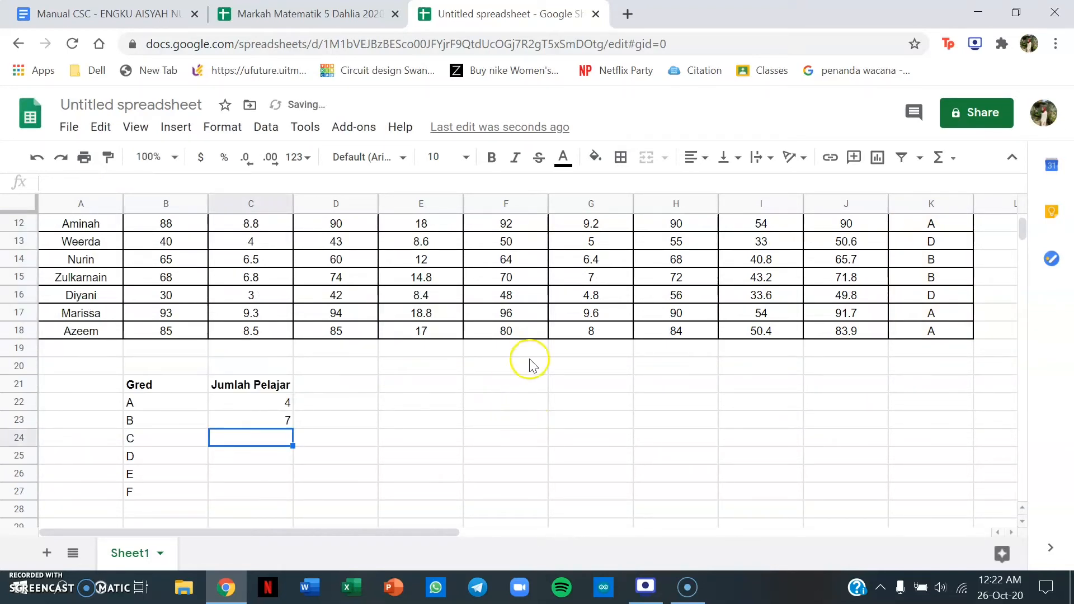
Count the students with grade C in C24 using the formula =COUNTIF(K4:K18,"C")
type("=")
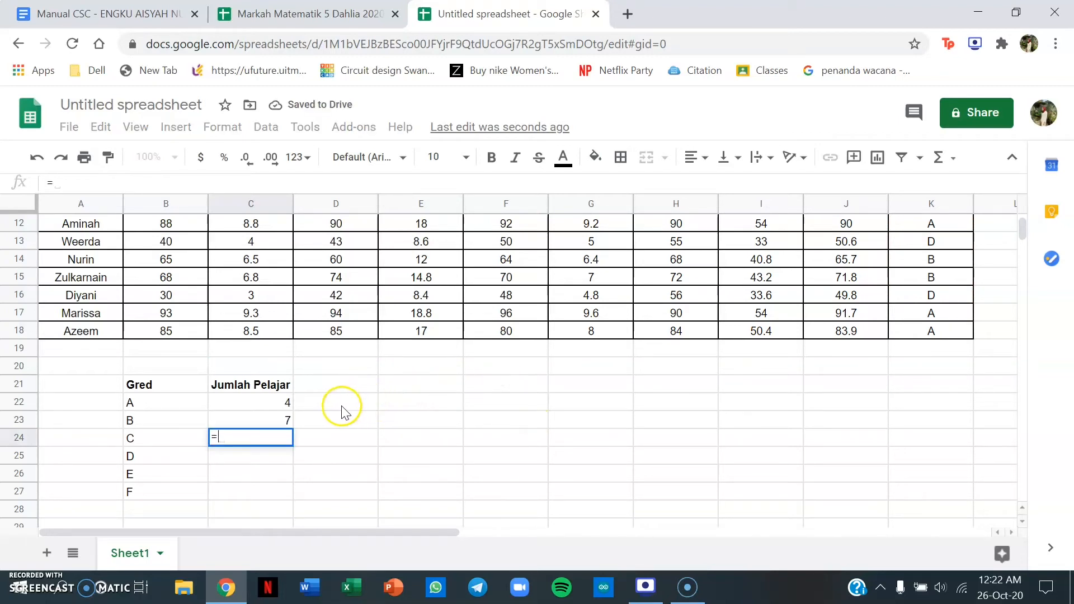
type("COU")
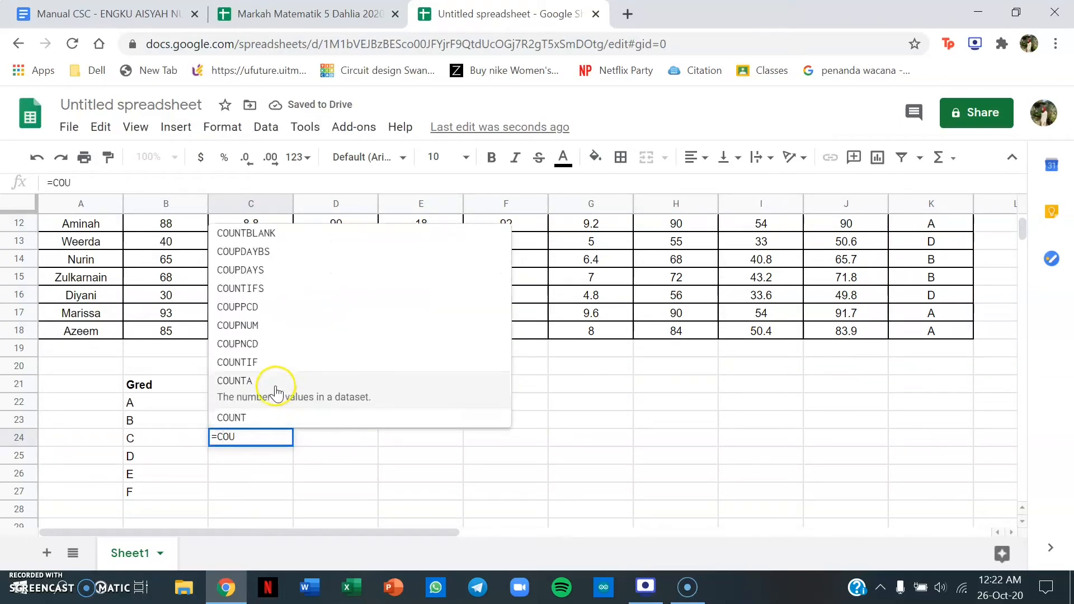
left_click(279, 364)
scroll(923, 283, "up", 4)
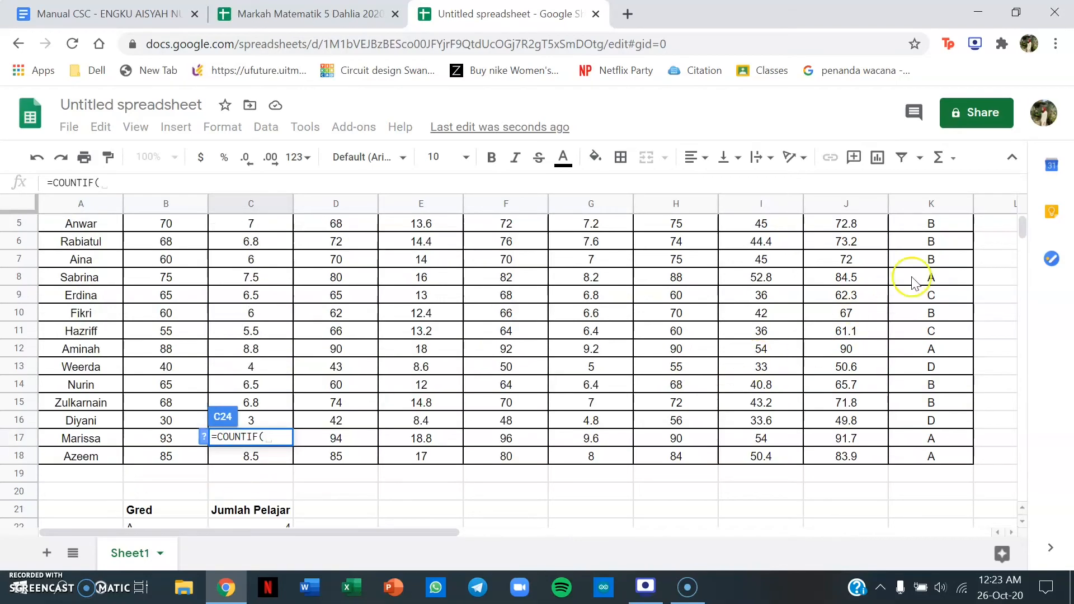
left_click(925, 269)
left_click_drag(925, 270, 904, 456)
scroll(582, 430, "down", 3)
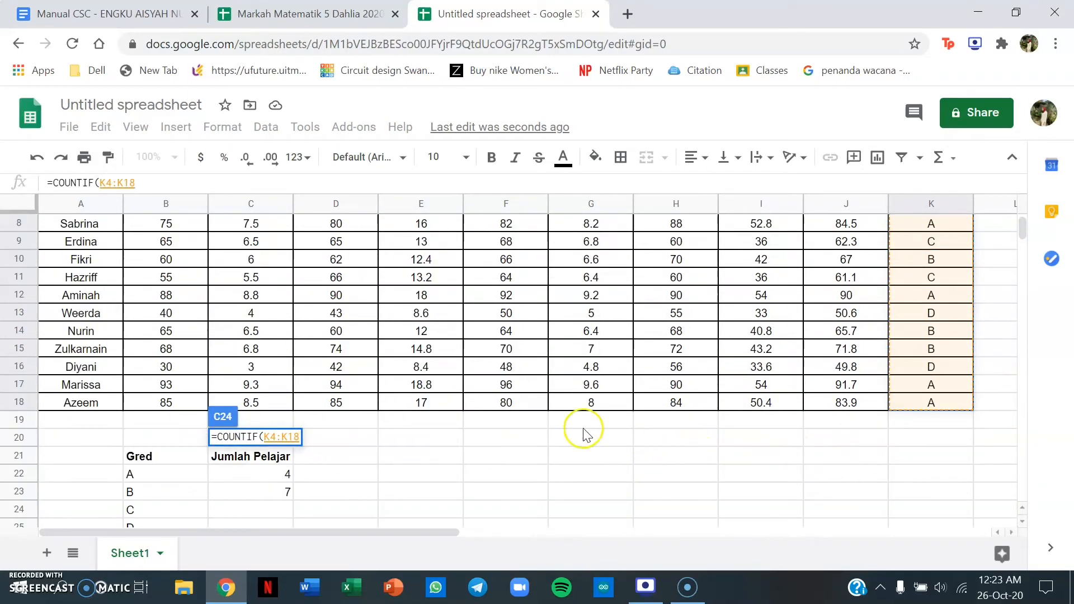
type(",")
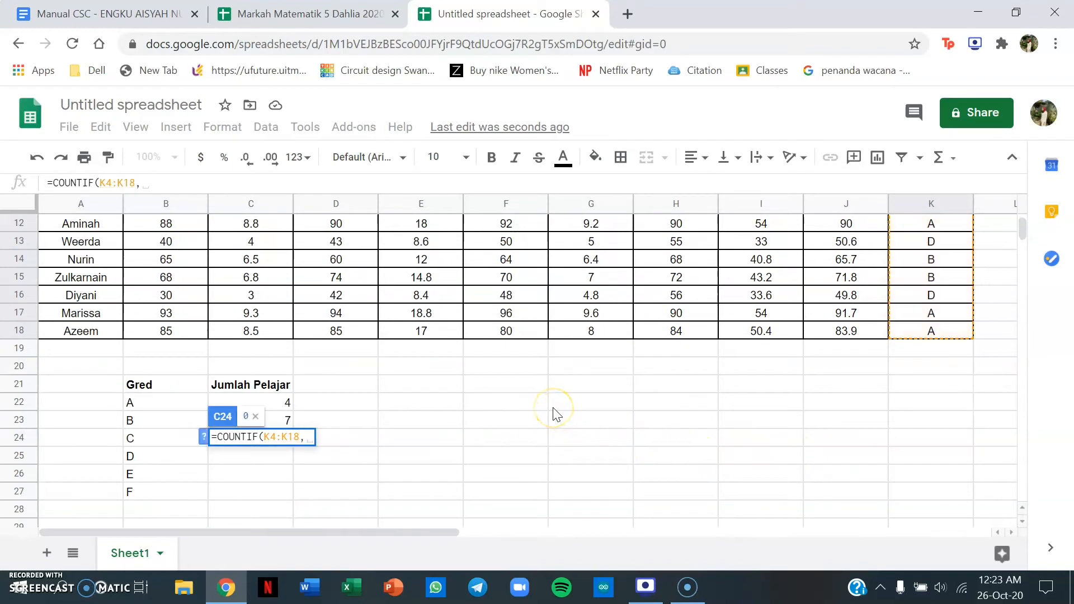
type("\"")
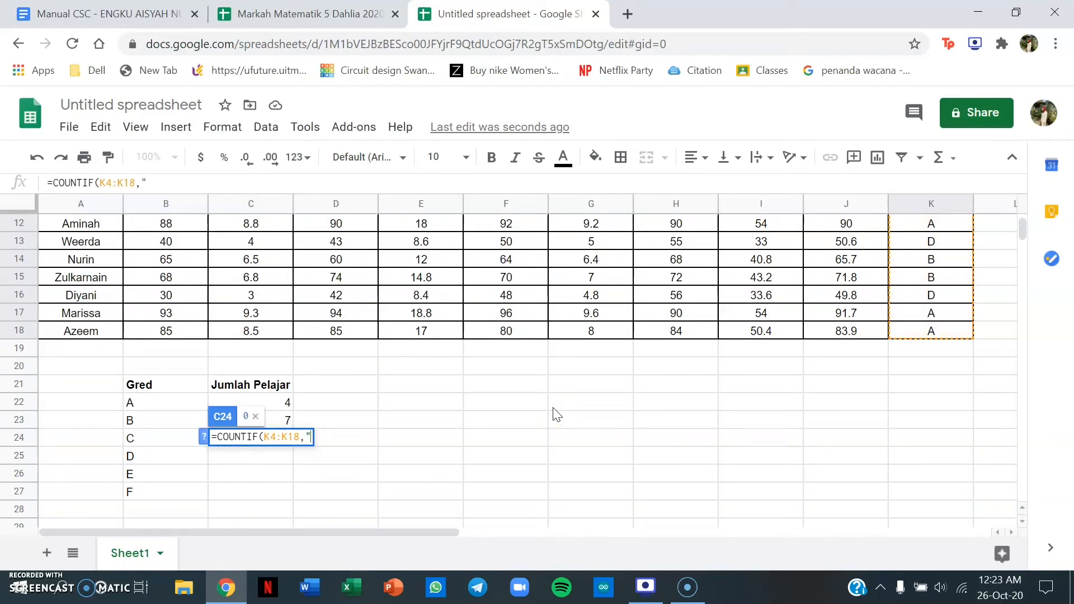
type("C\")")
key("Return")
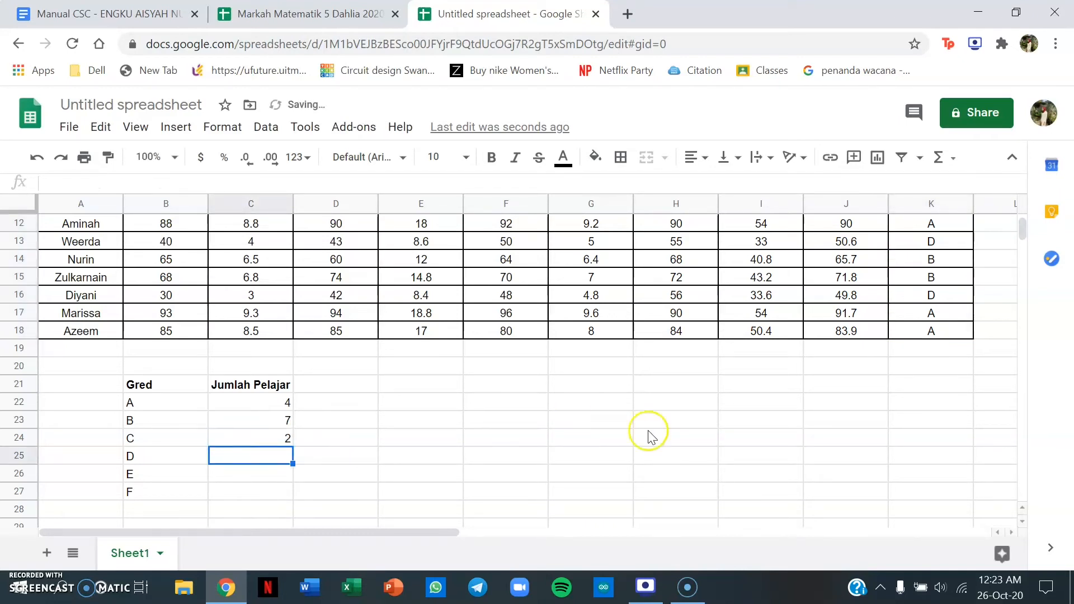
Count the students with grade D in C25 using the formula =COUNTIF(K4:K18,"D")
type("=")
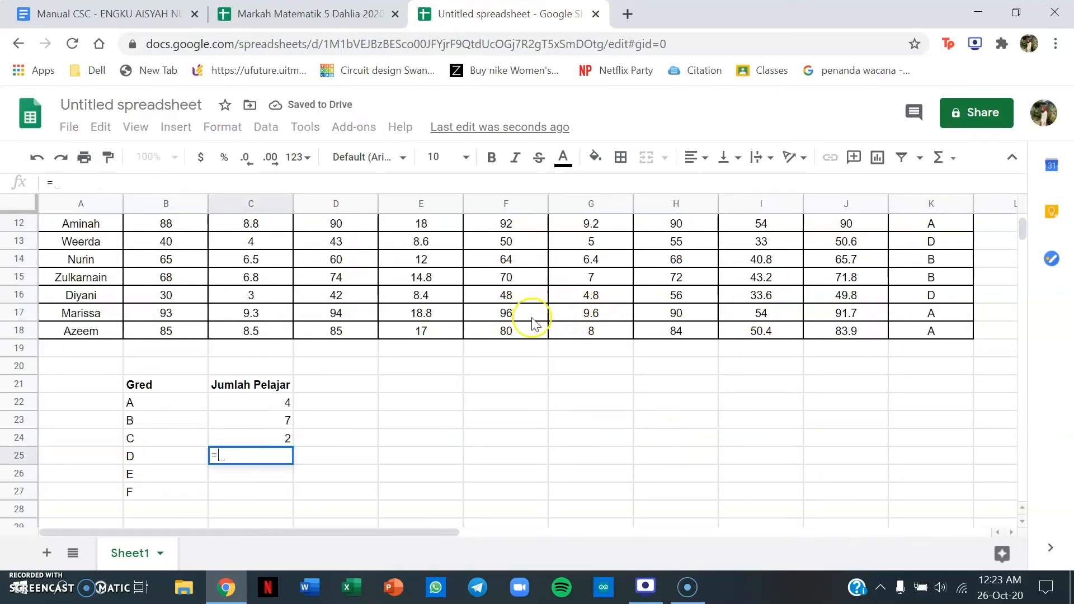
type("COUN")
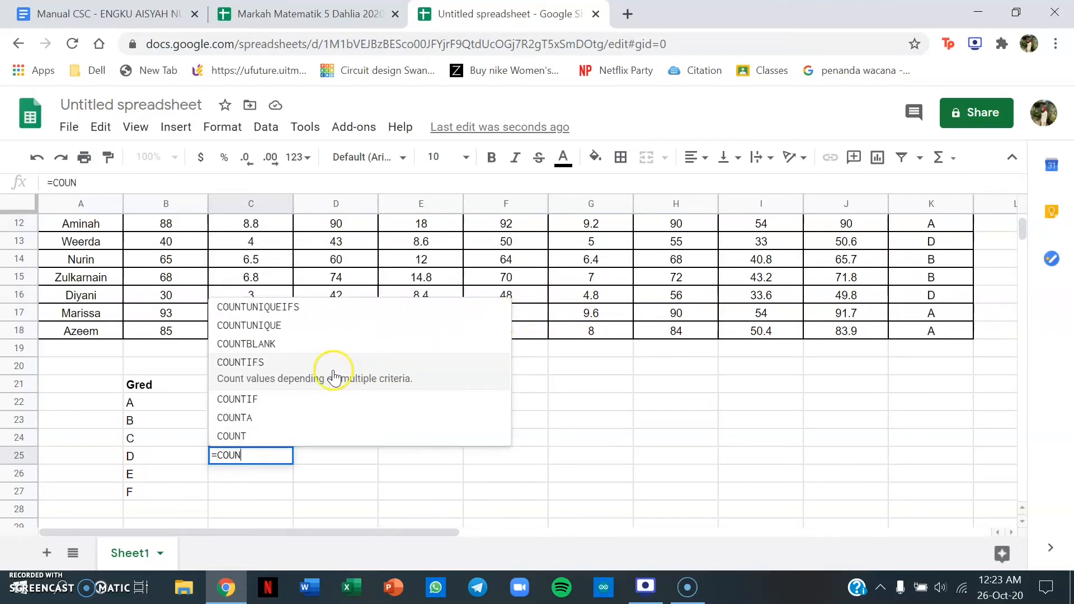
left_click(299, 400)
scroll(916, 408, "up", 1)
scroll(915, 408, "up", 3)
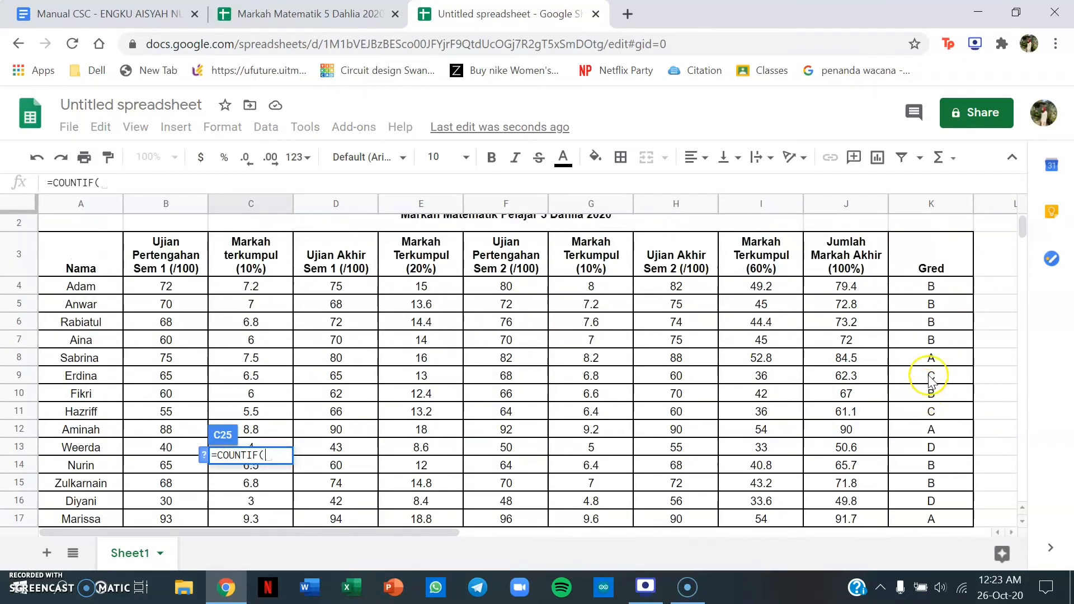
left_click_drag(913, 290, 940, 479)
scroll(628, 364, "down", 3)
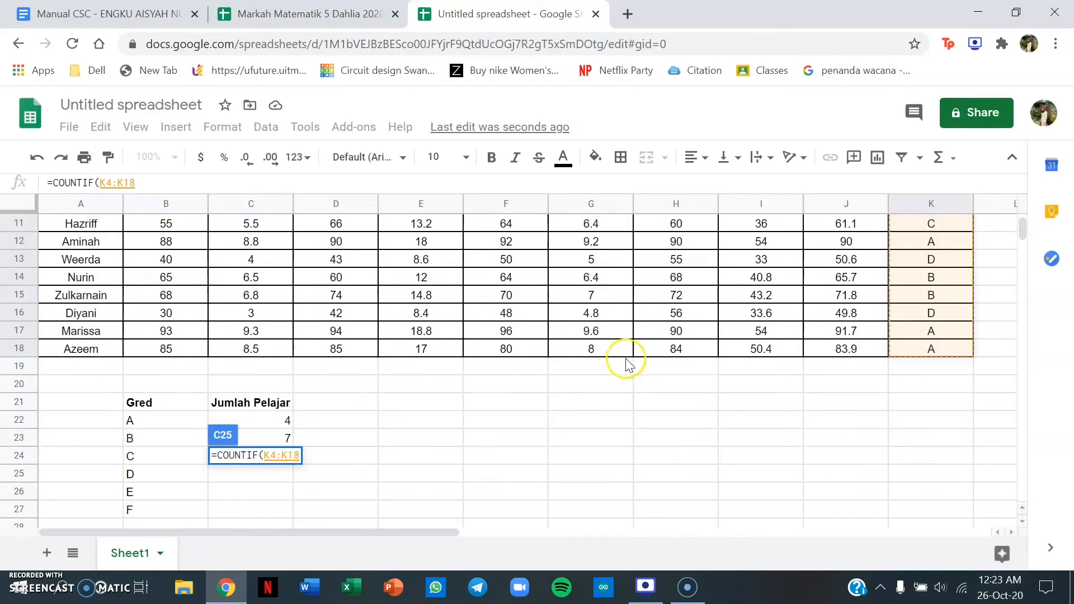
type(",")
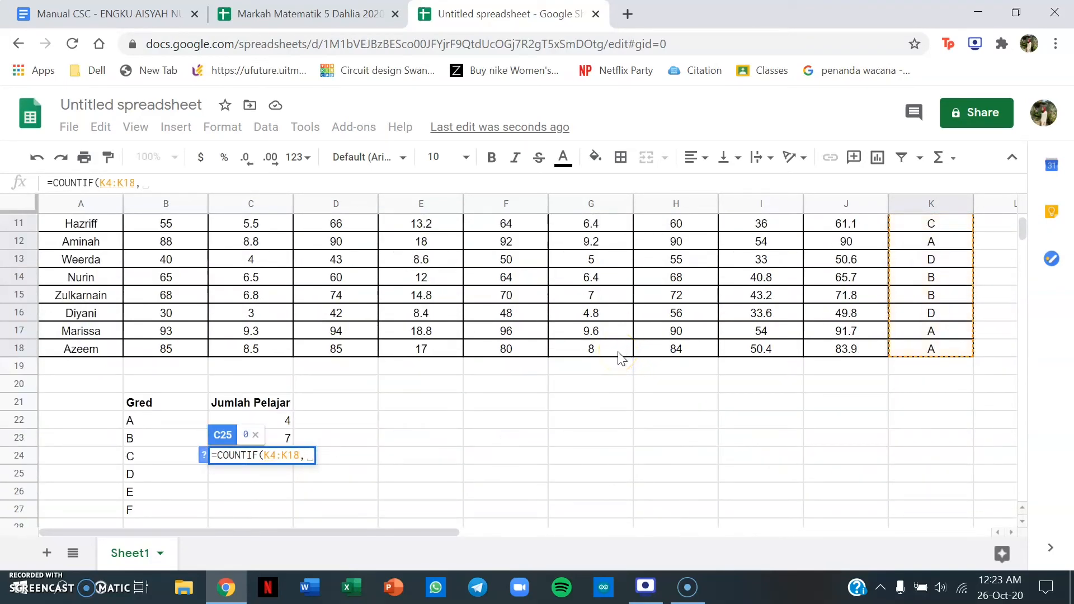
scroll(411, 430, "down", 1)
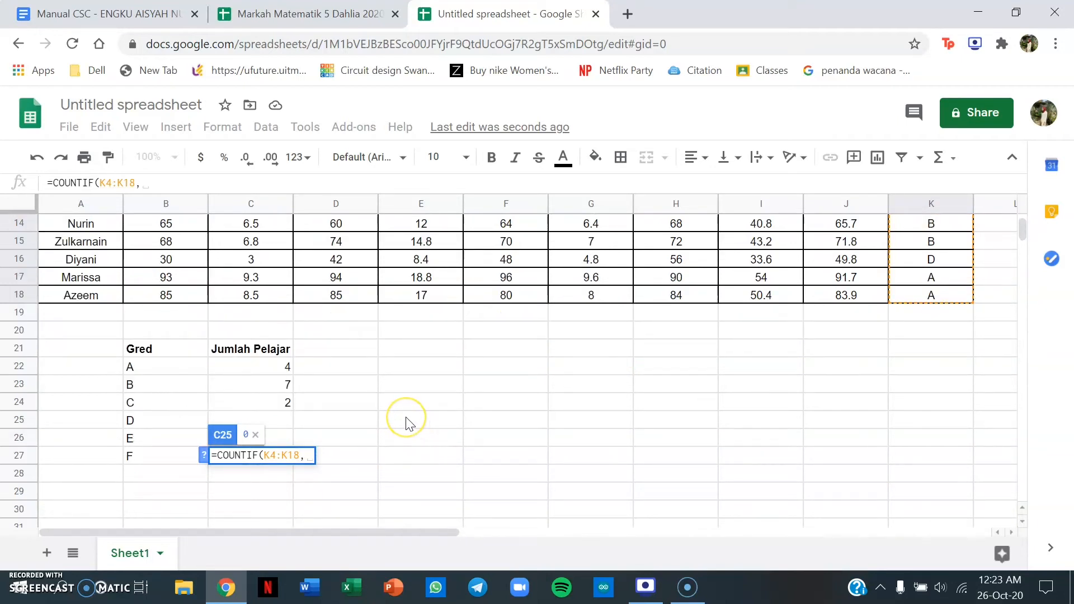
type("\"")
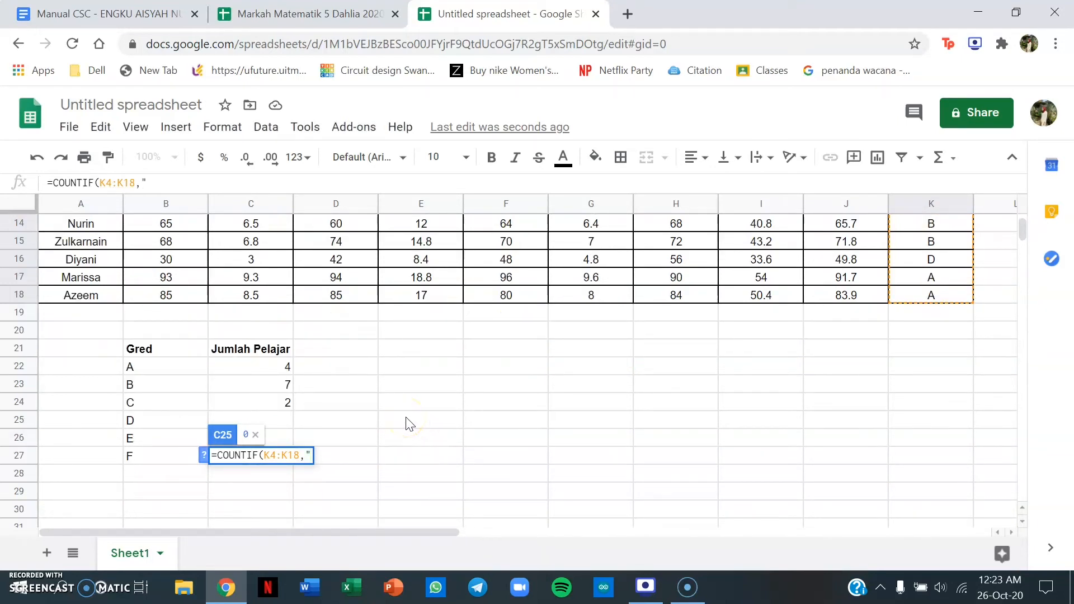
type("D\")")
key("Return")
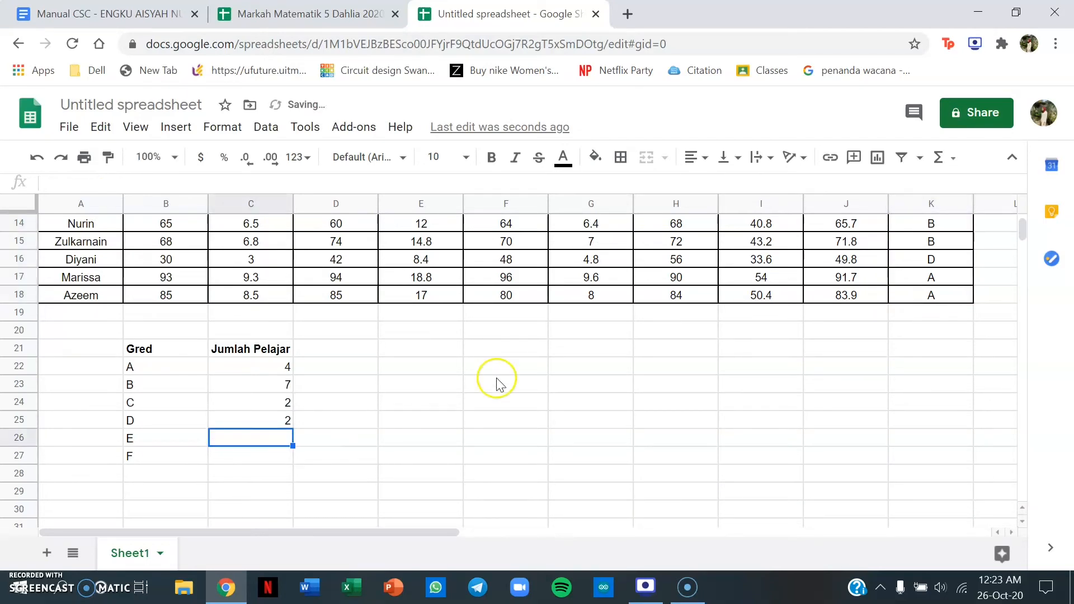
Count the students with grade E in C26 using the formula =COUNTIF(K4:K18,"E")
scroll(499, 384, "up", 3)
scroll(607, 366, "down", 4)
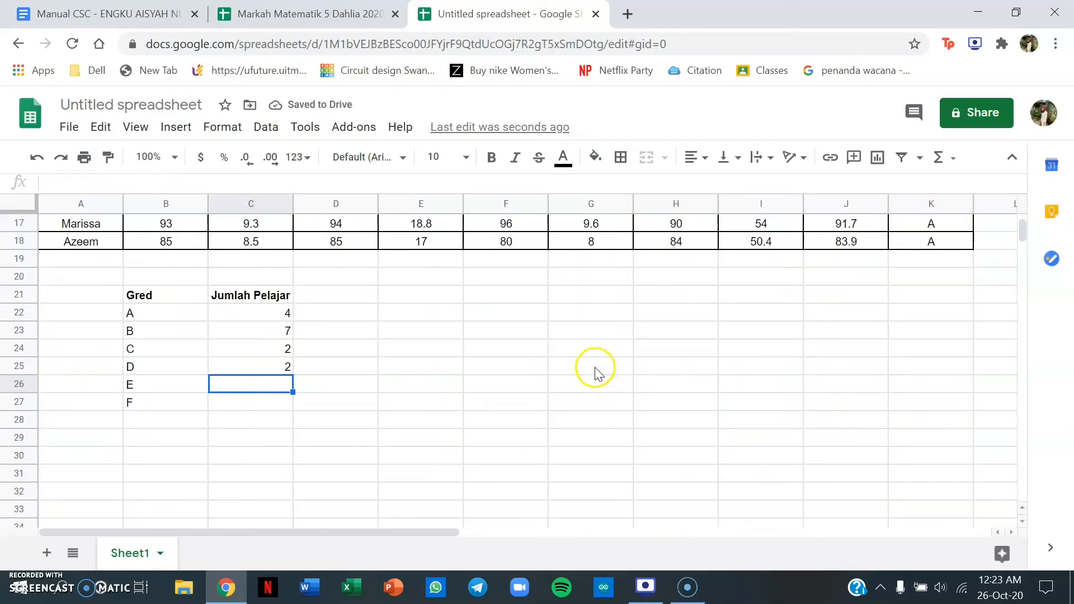
type("=COUN")
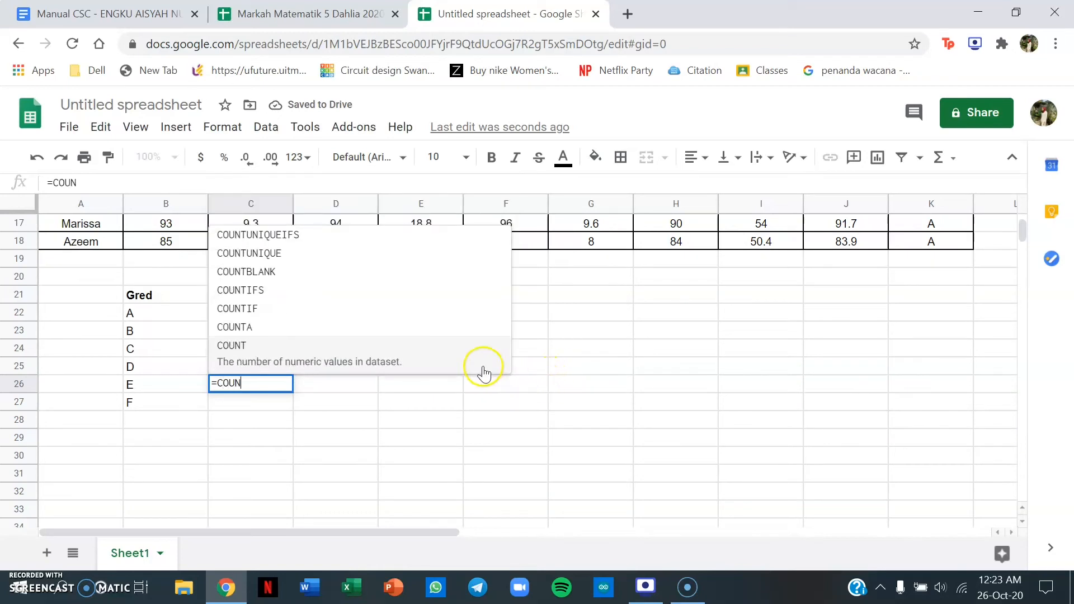
type("T")
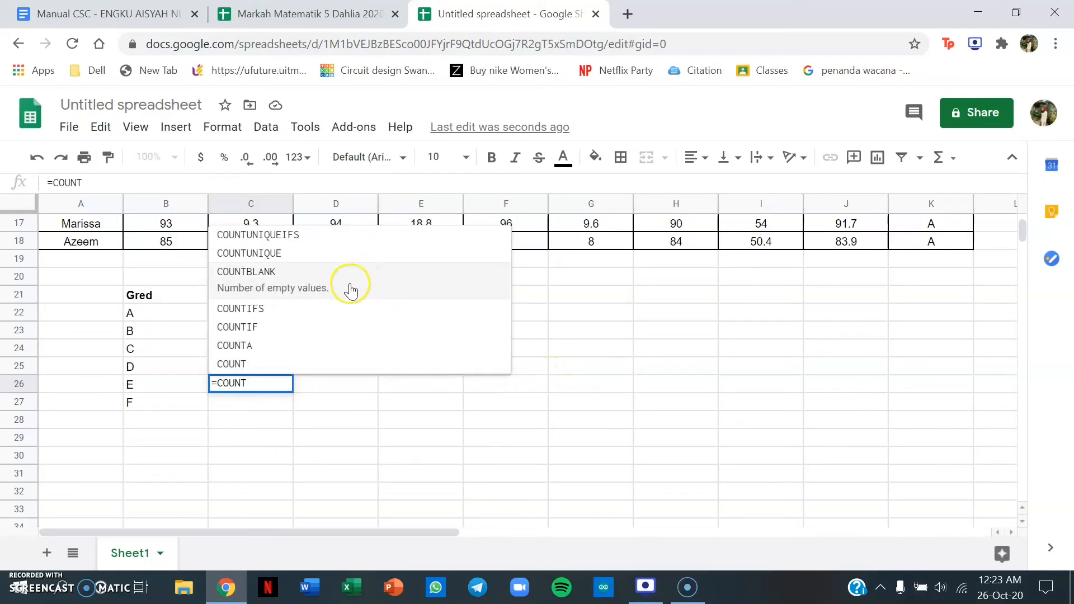
left_click(294, 331)
scroll(827, 319, "up", 5)
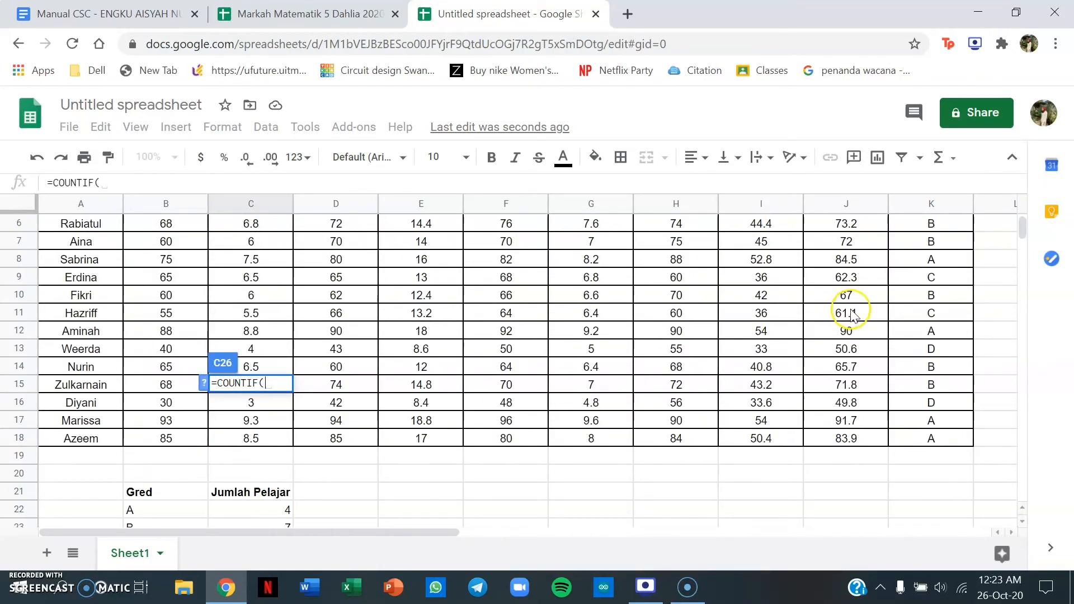
left_click_drag(951, 268, 913, 456)
scroll(555, 396, "down", 1)
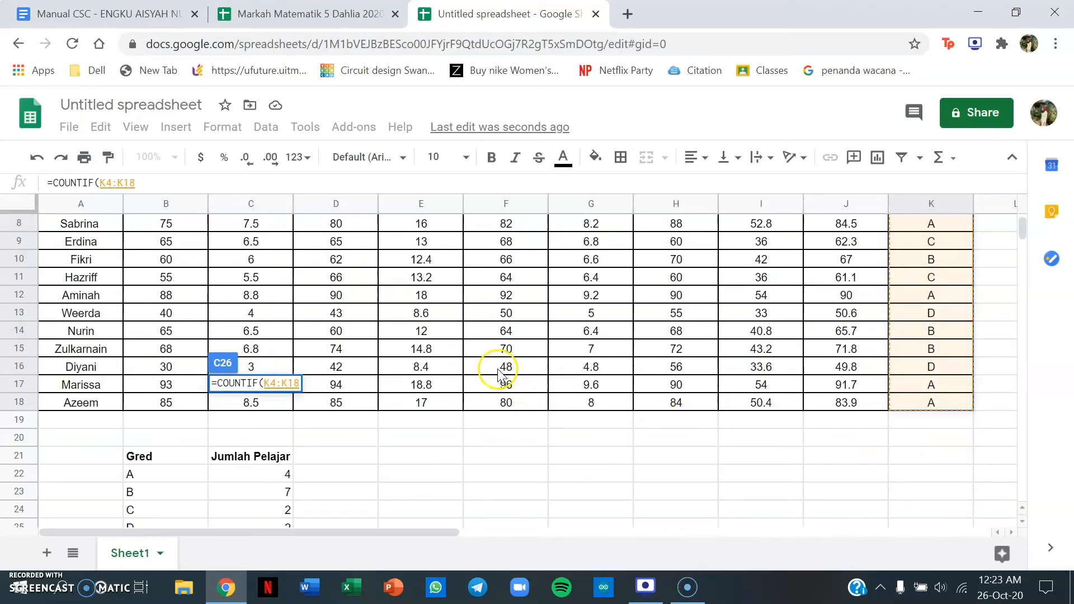
type(",")
scroll(372, 475, "down", 2)
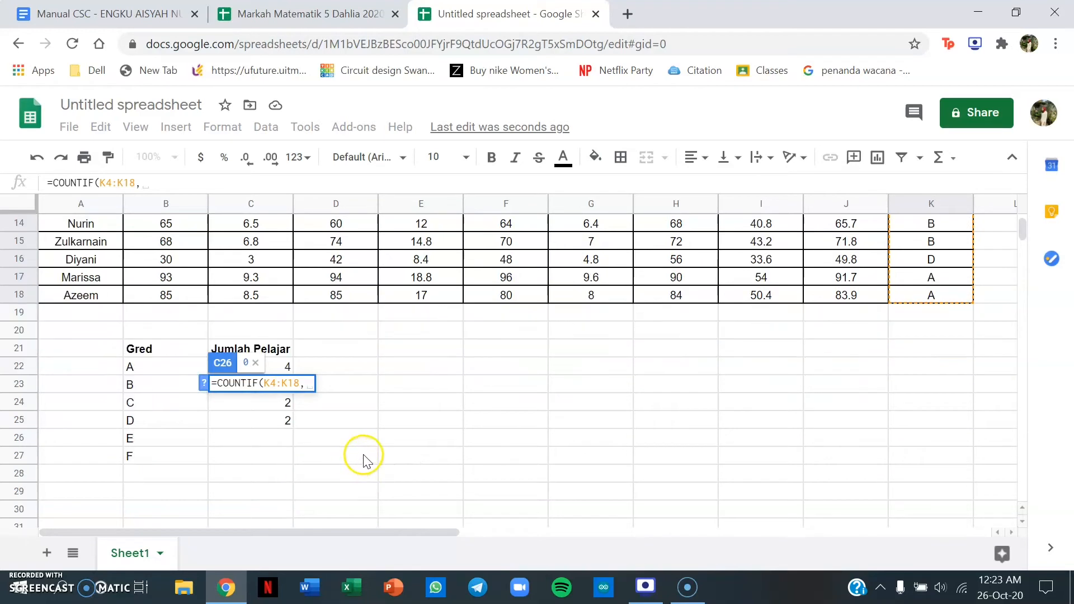
type("\"")
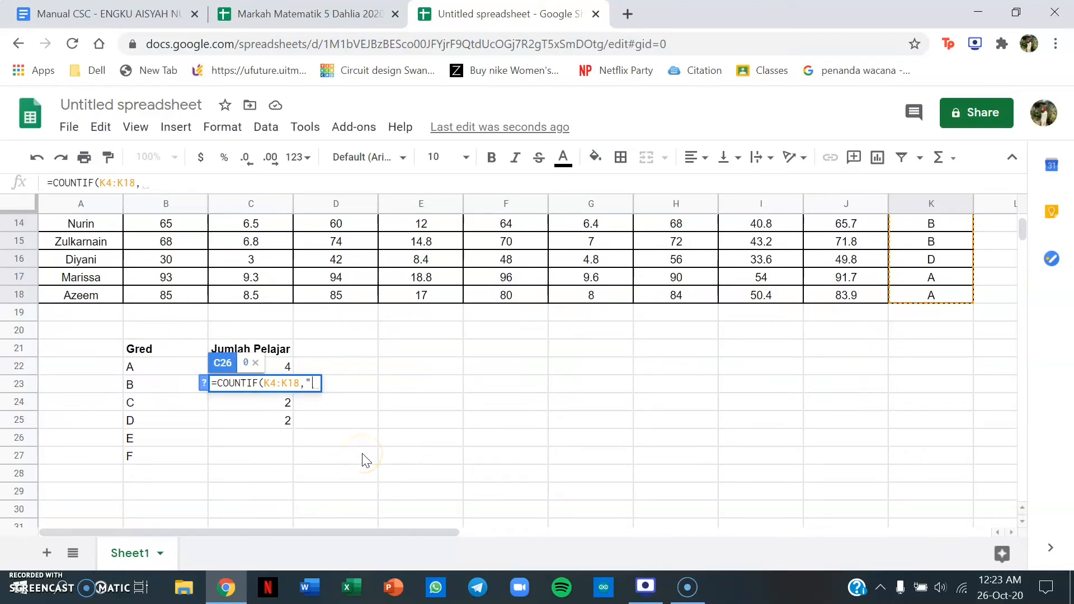
type("E\"")
key("Return")
Count the students with grade F in C27 using the formula =COUNTIF(K4:K18,"F")
scroll(503, 441, "up", 3)
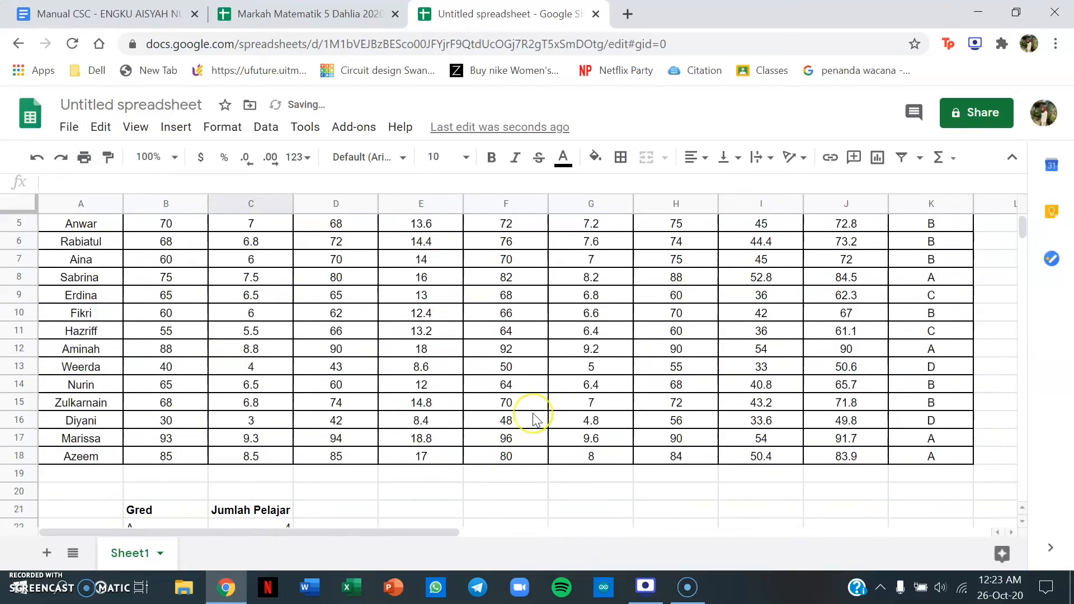
scroll(533, 415, "down", 4)
type("=")
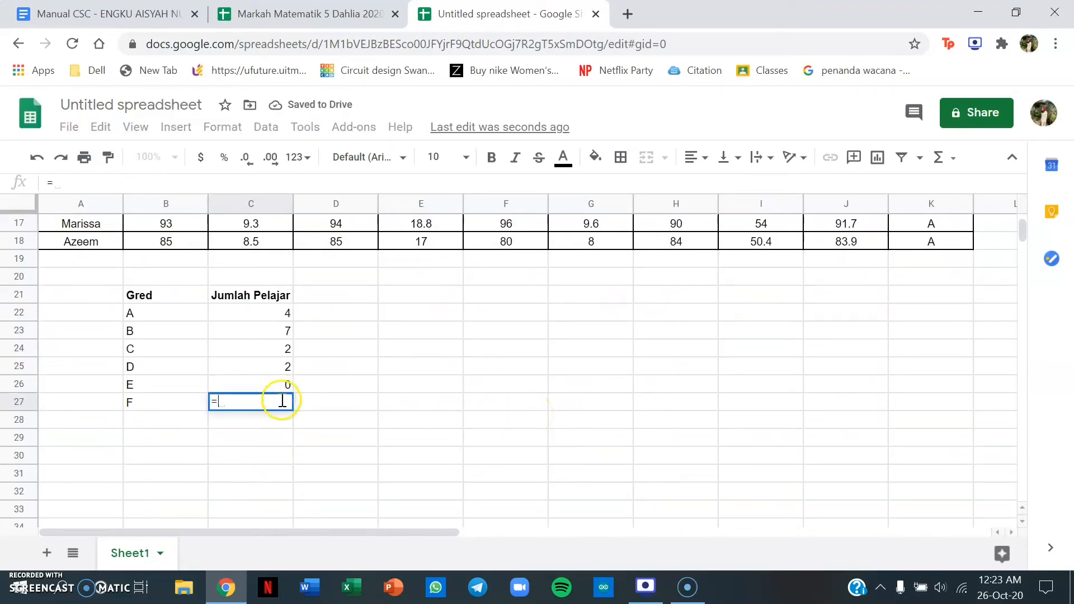
type("COU")
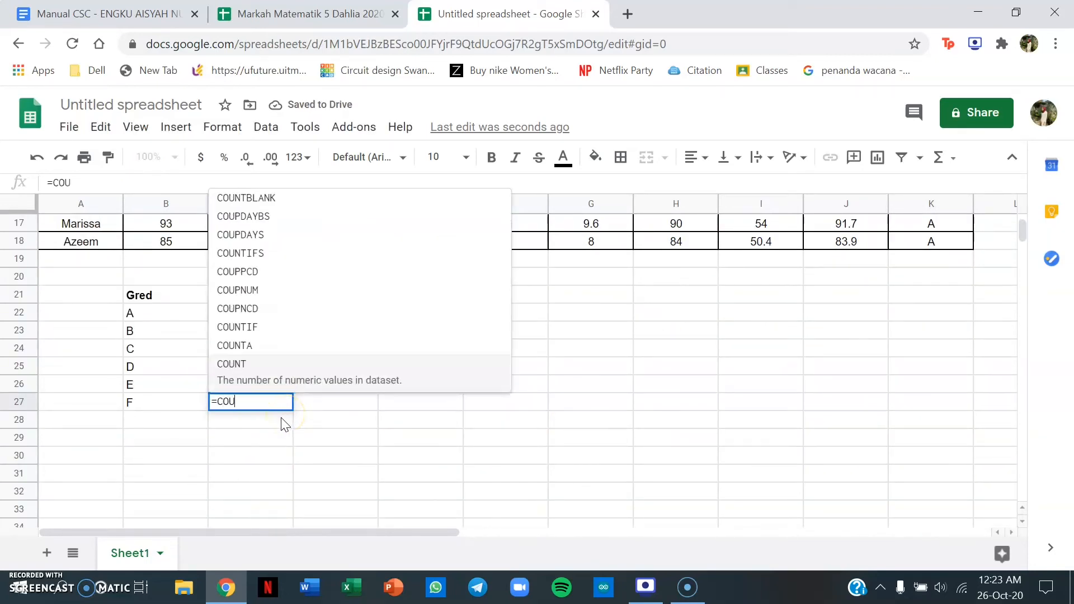
left_click(307, 329)
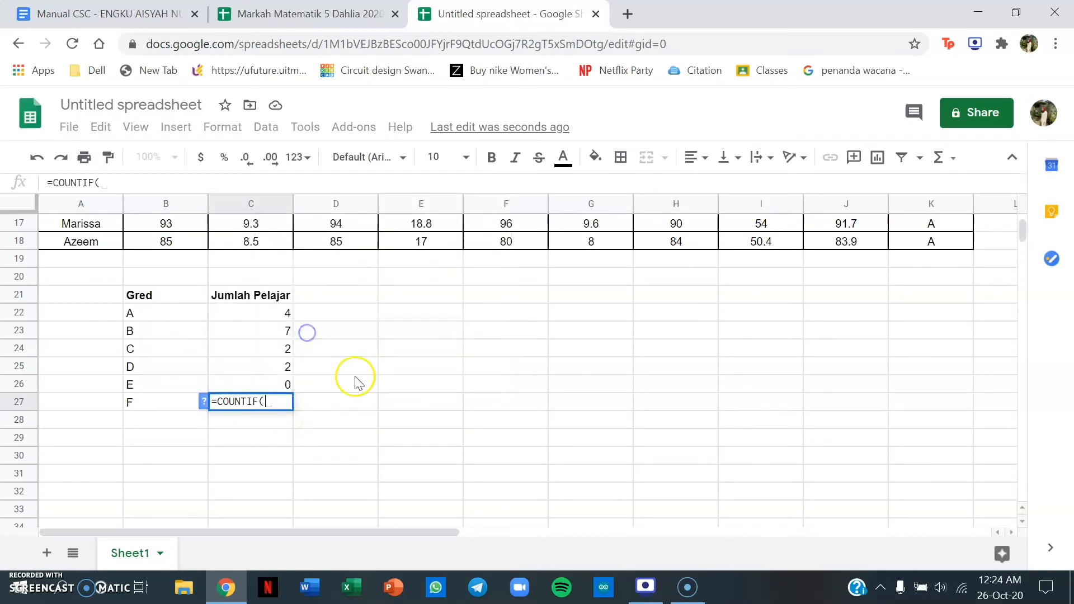
scroll(880, 358, "up", 5)
left_click_drag(931, 269, 925, 461)
scroll(508, 396, "down", 4)
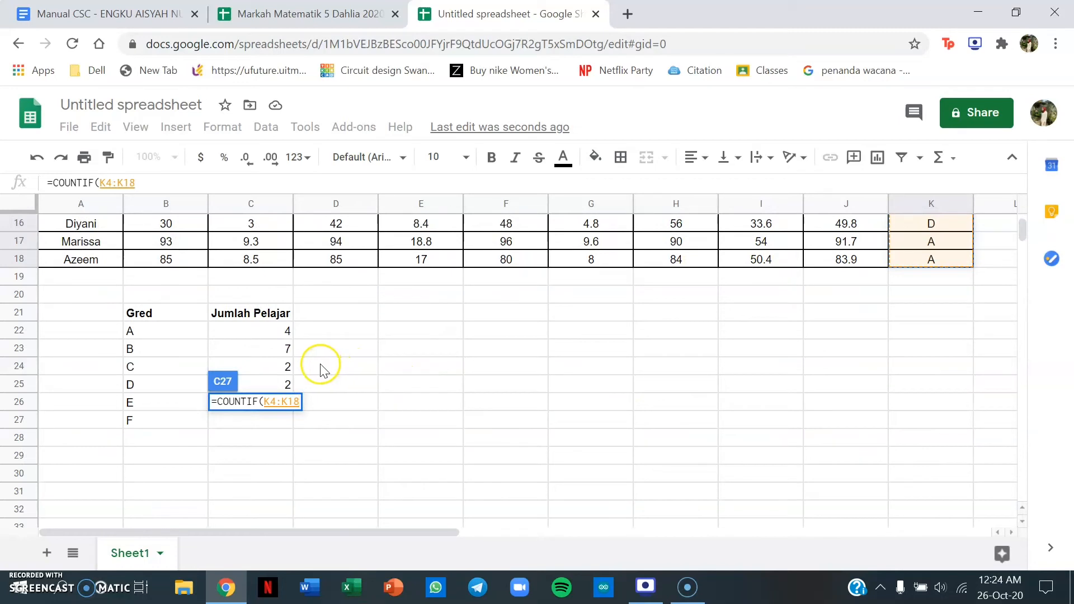
type(",\"F")
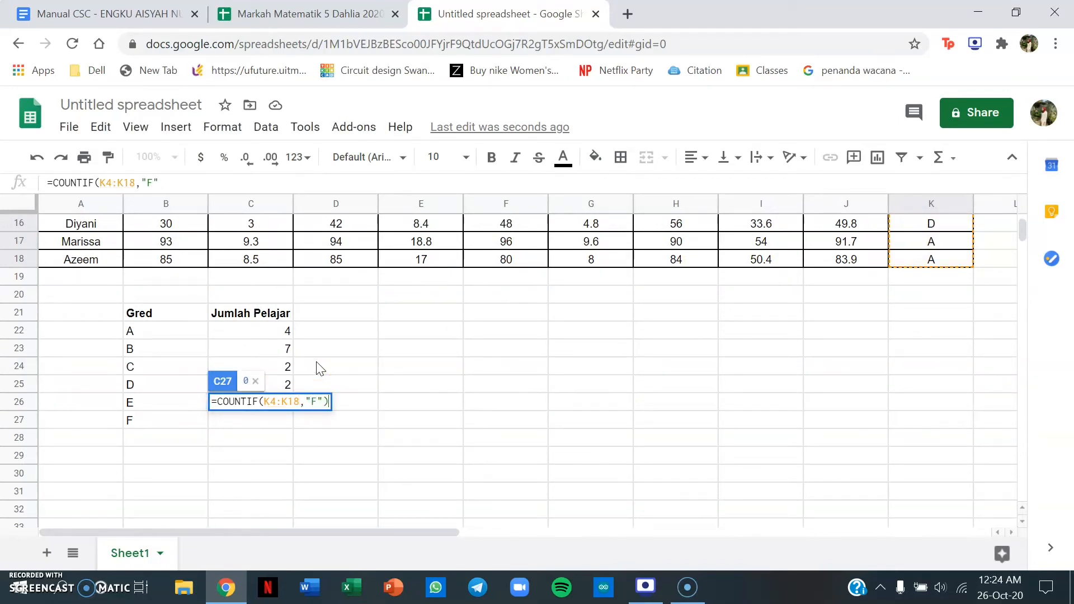
key("Return")
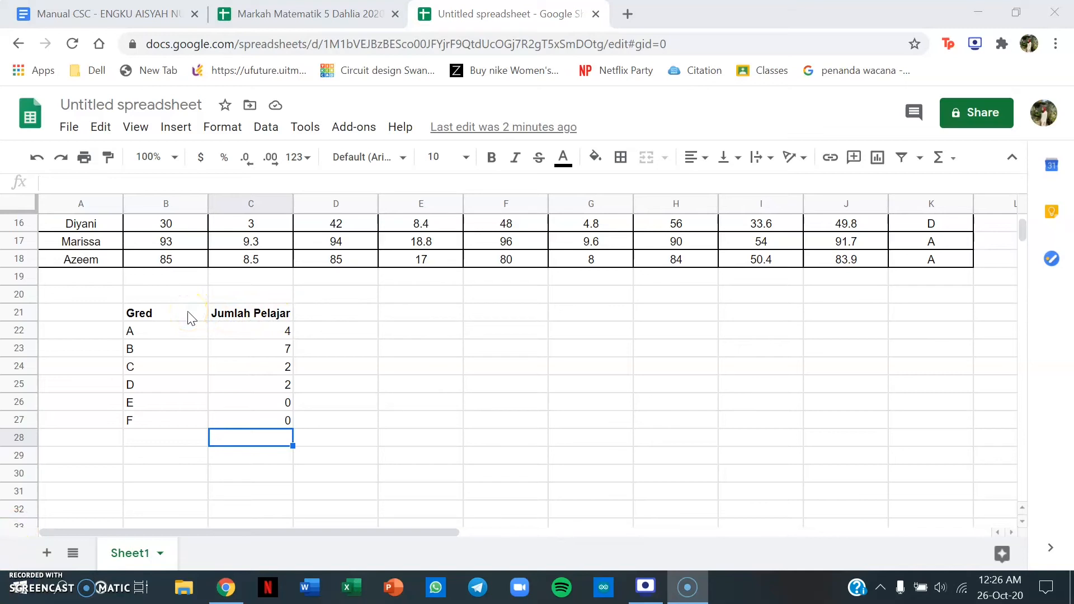
Apply all borders to the grade count table in B21:C27 and center its contents horizontally
left_click_drag(190, 318, 239, 420)
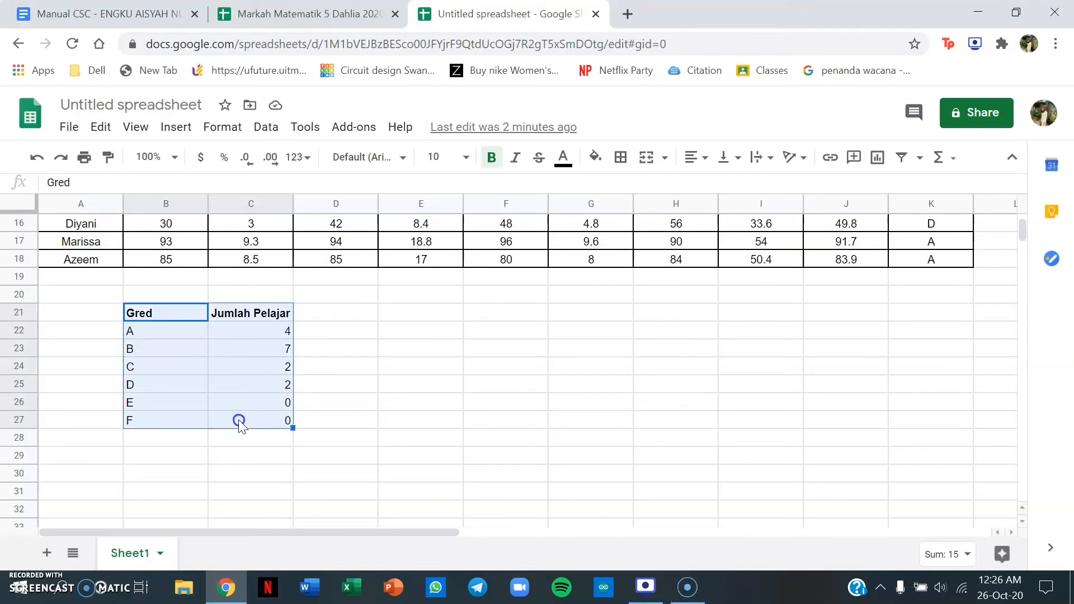
left_click(625, 161)
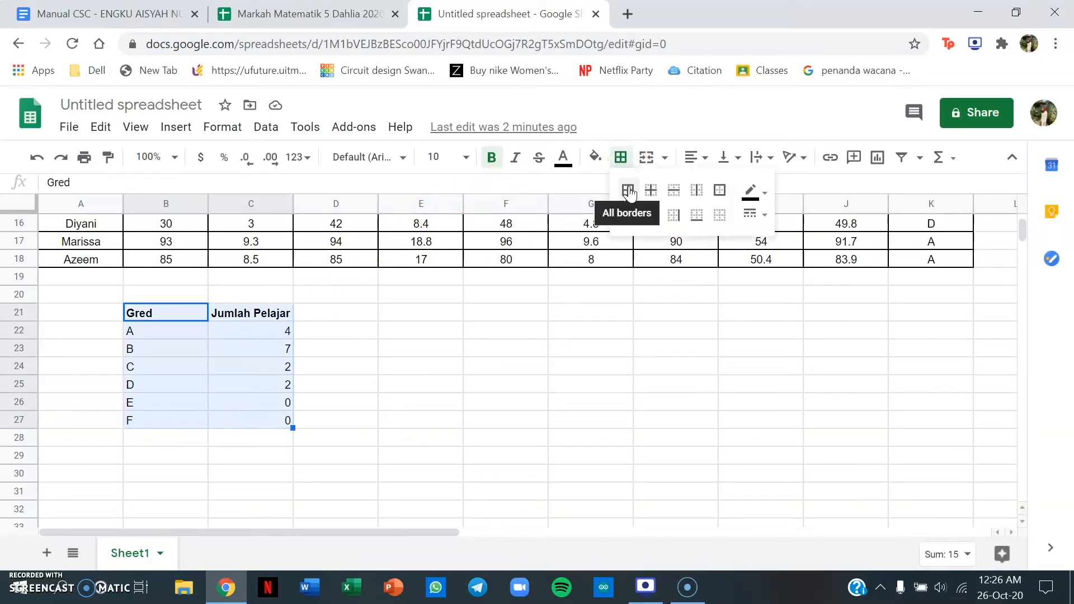
left_click(627, 190)
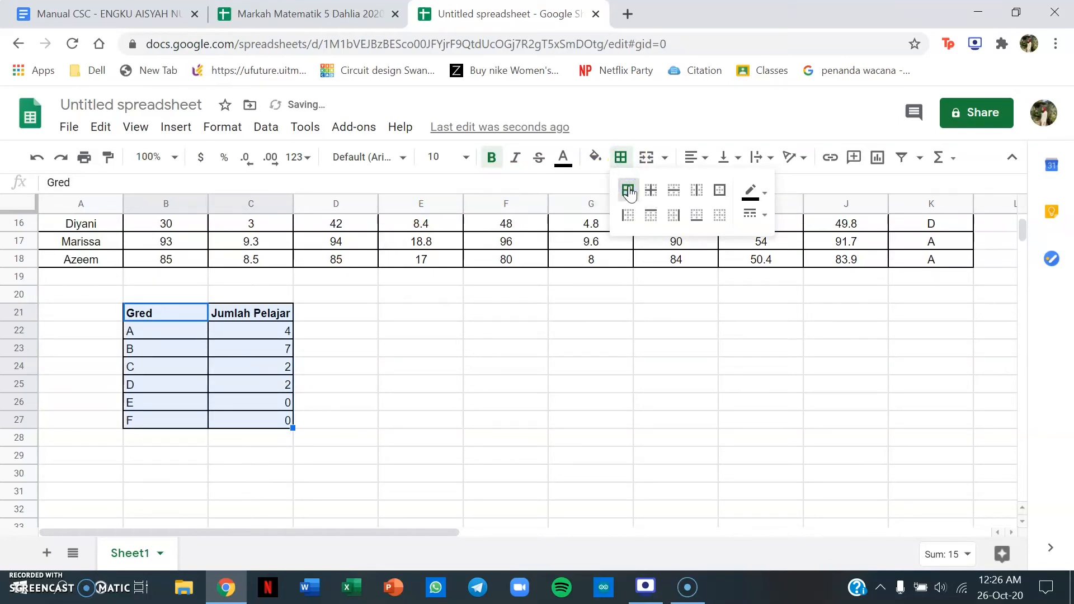
left_click(689, 158)
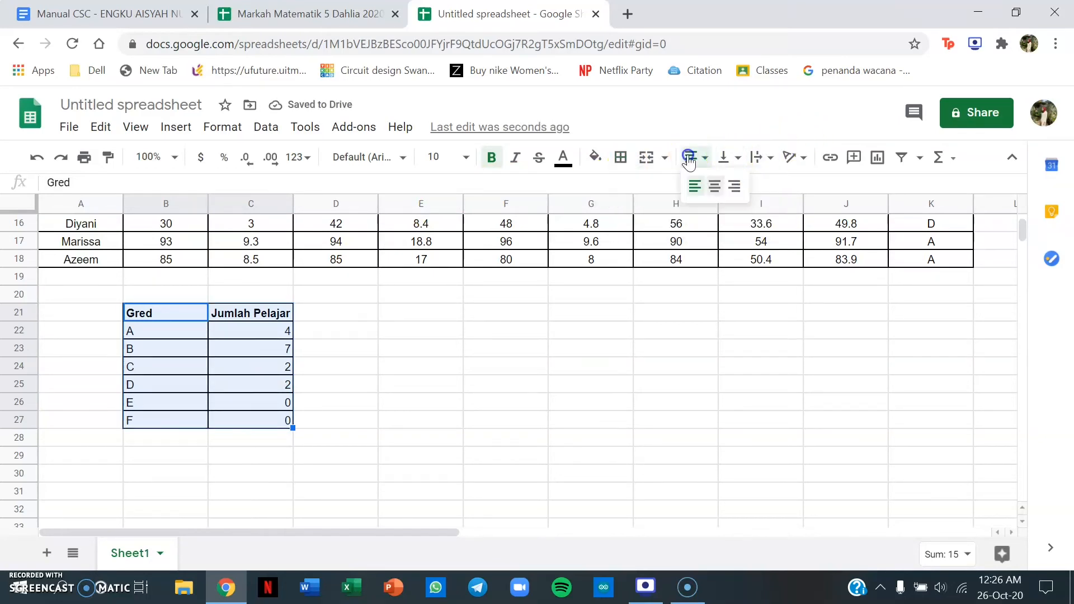
left_click(714, 186)
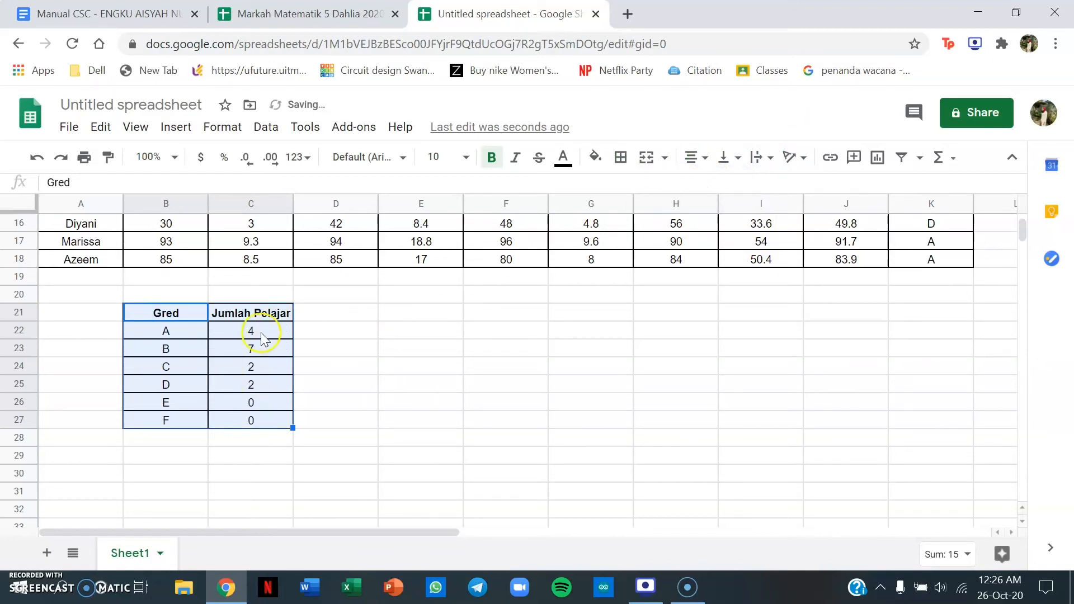
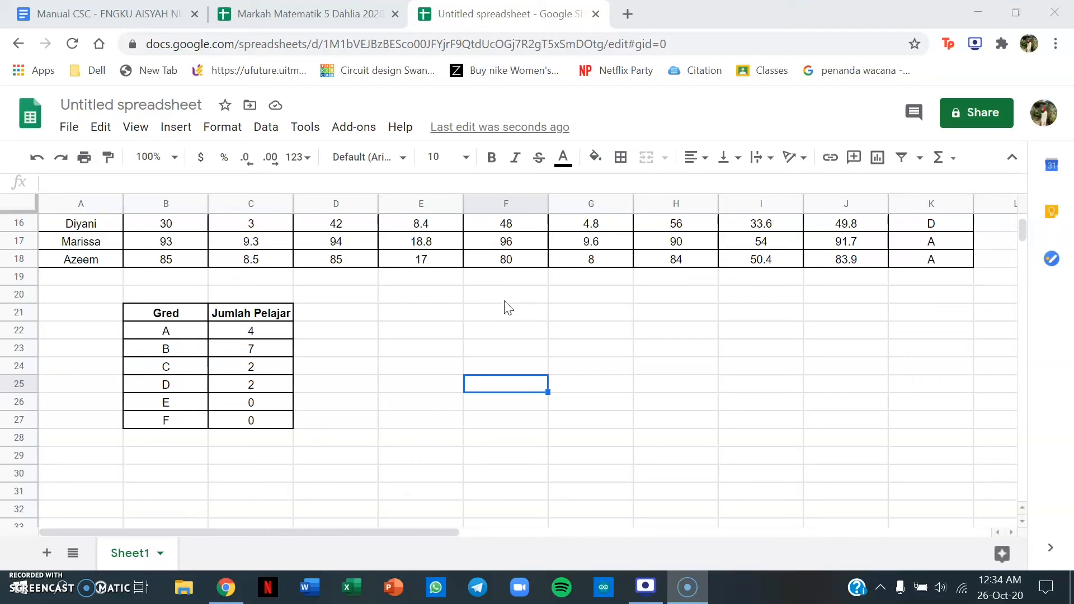
Check the yearly grade table in the Manual CSC document, and enter the headers Tahun, Gred A and Gred B in E21:G21 of the spreadsheet
left_click(126, 12)
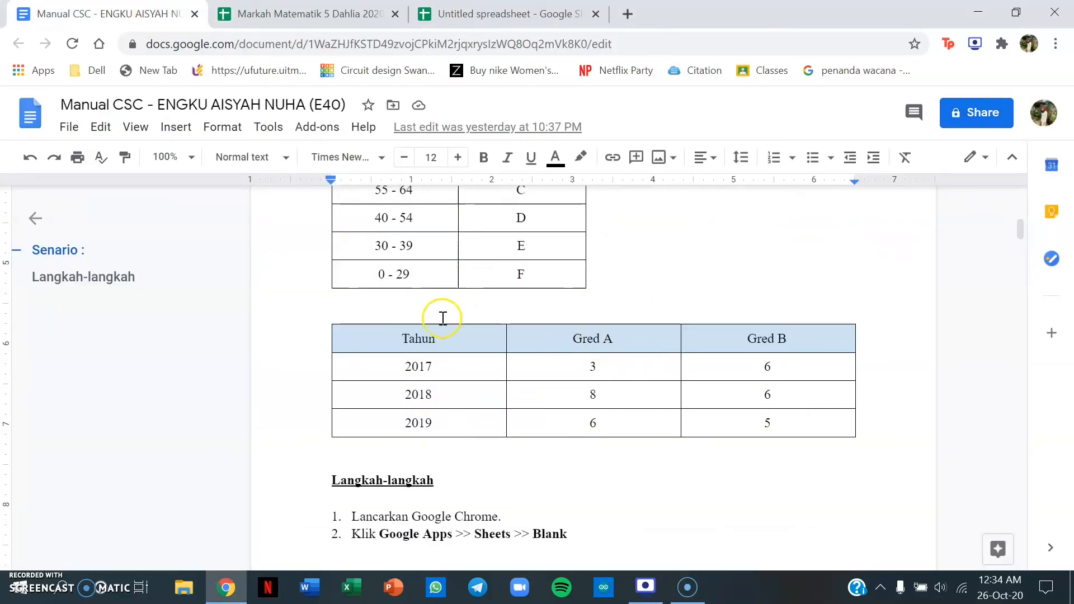
scroll(726, 384, "up", 2)
scroll(731, 386, "down", 2)
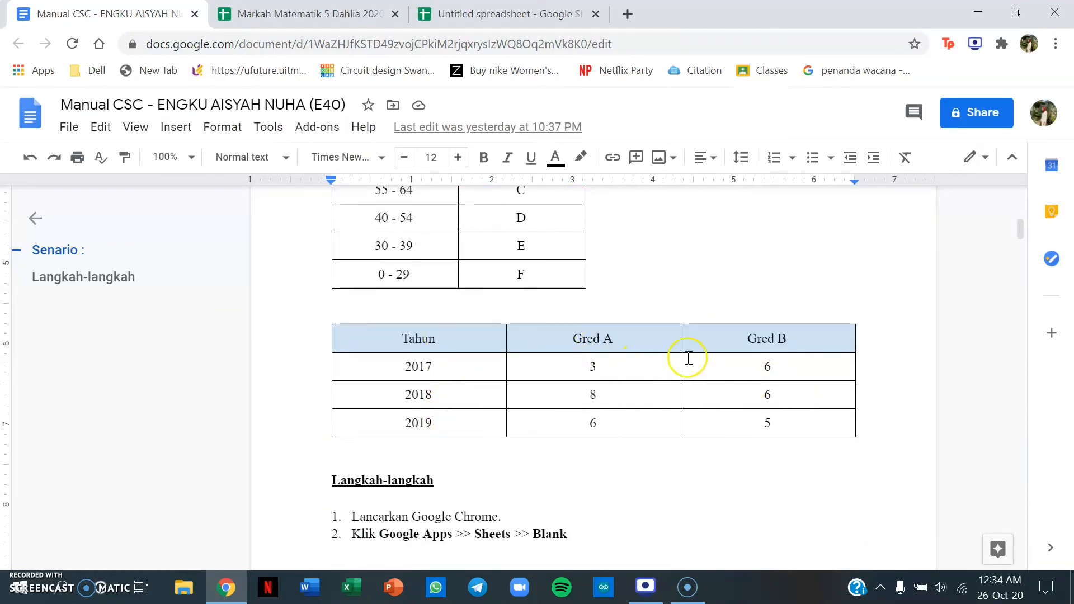
left_click(531, 15)
left_click(434, 319)
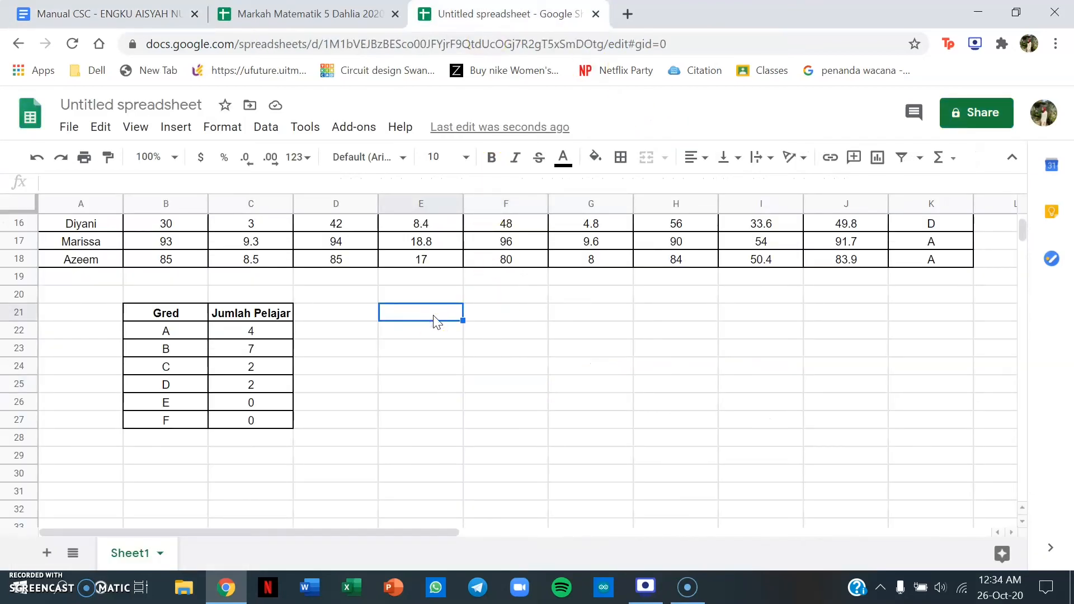
type("Tahun")
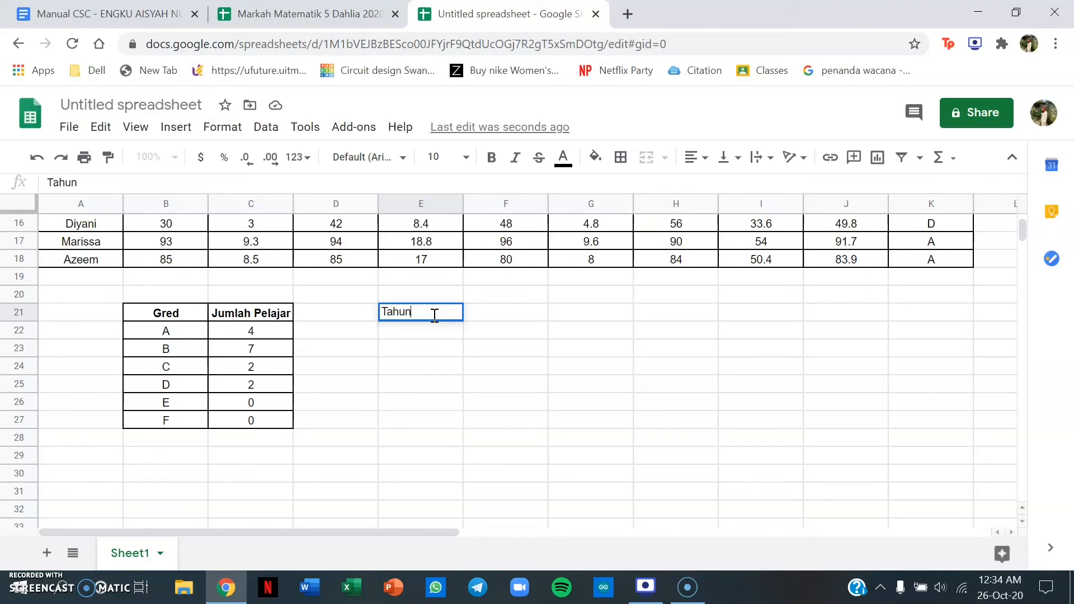
left_click(506, 317)
type("Gred A")
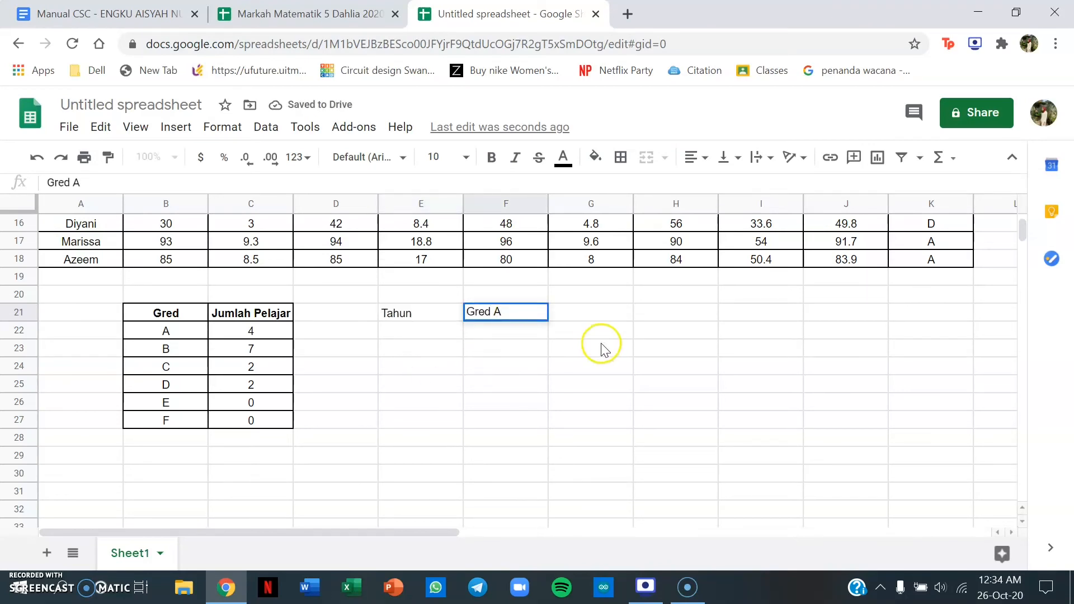
left_click(585, 315)
type("Gred B")
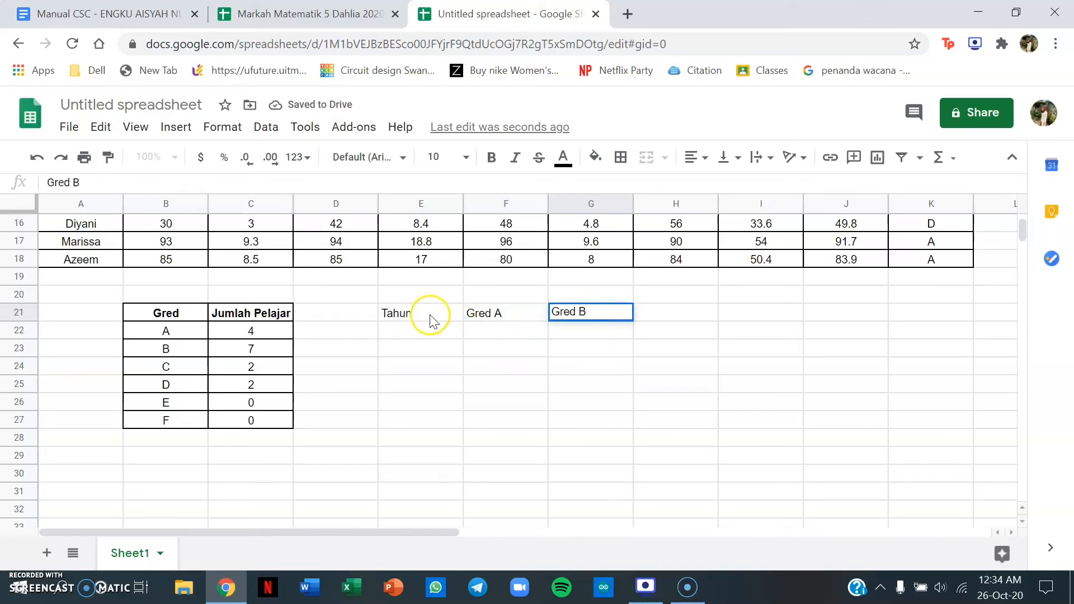
Enter the years 2017, 2018, 2019 and 2020 under Tahun in E22:E25
left_click(431, 335)
type("201")
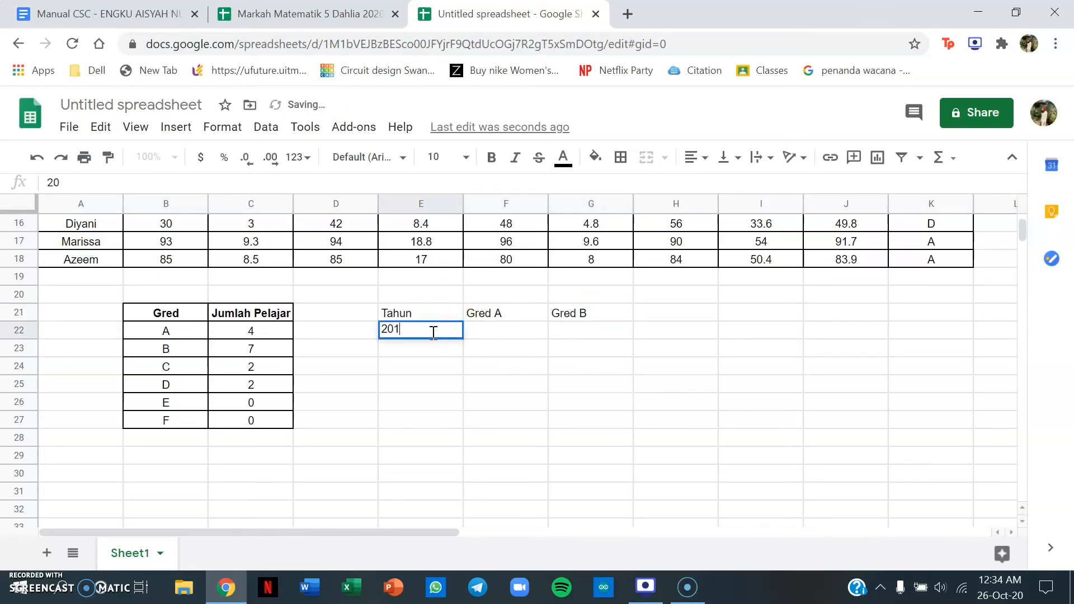
type("7")
key("Return")
type("2018")
key("Return")
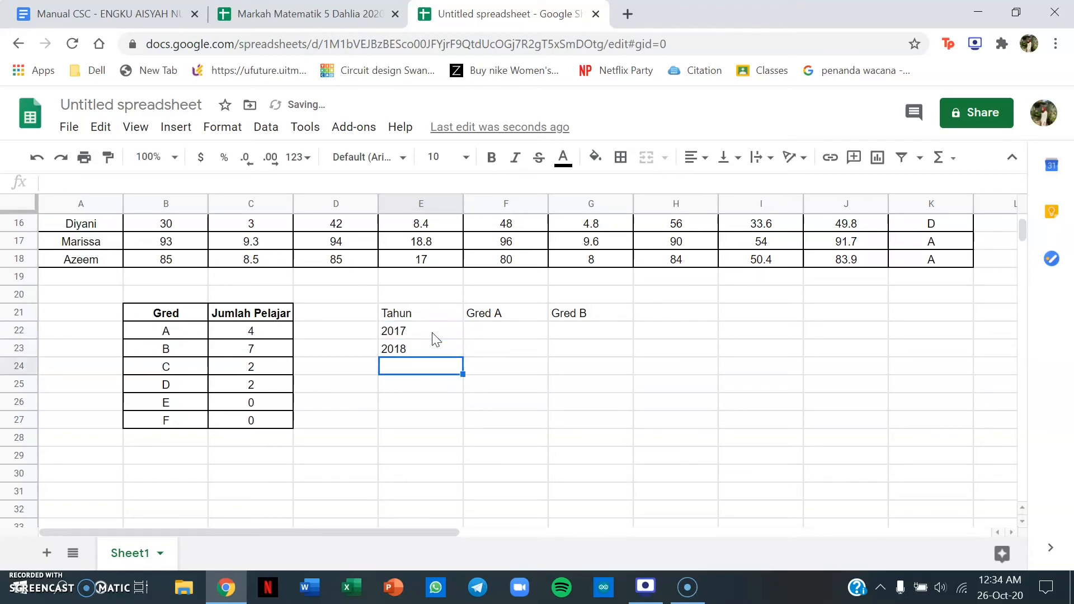
type("2019")
key("Return")
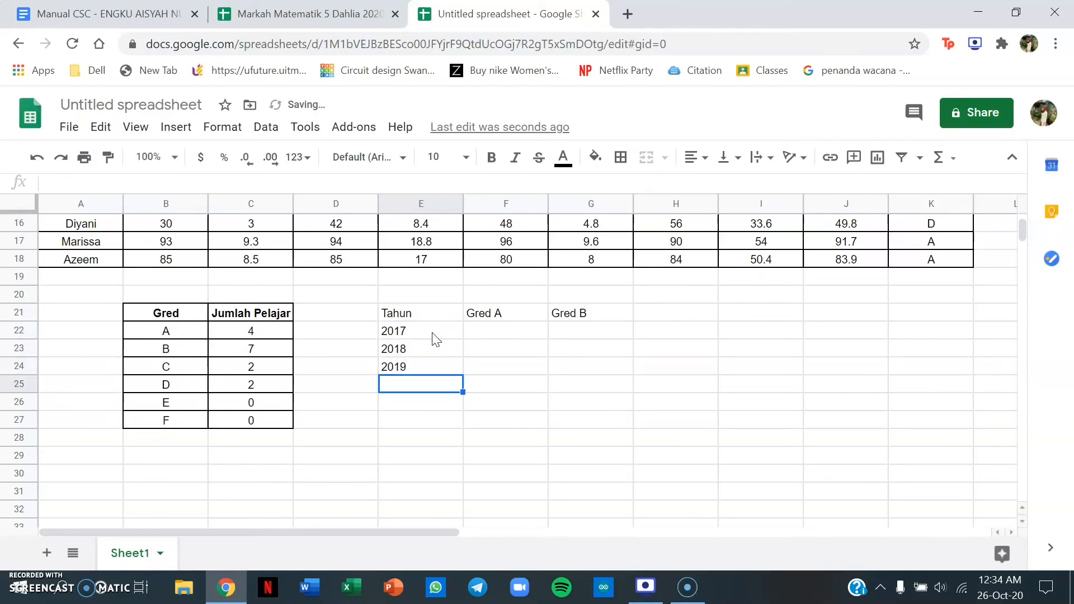
type("2020")
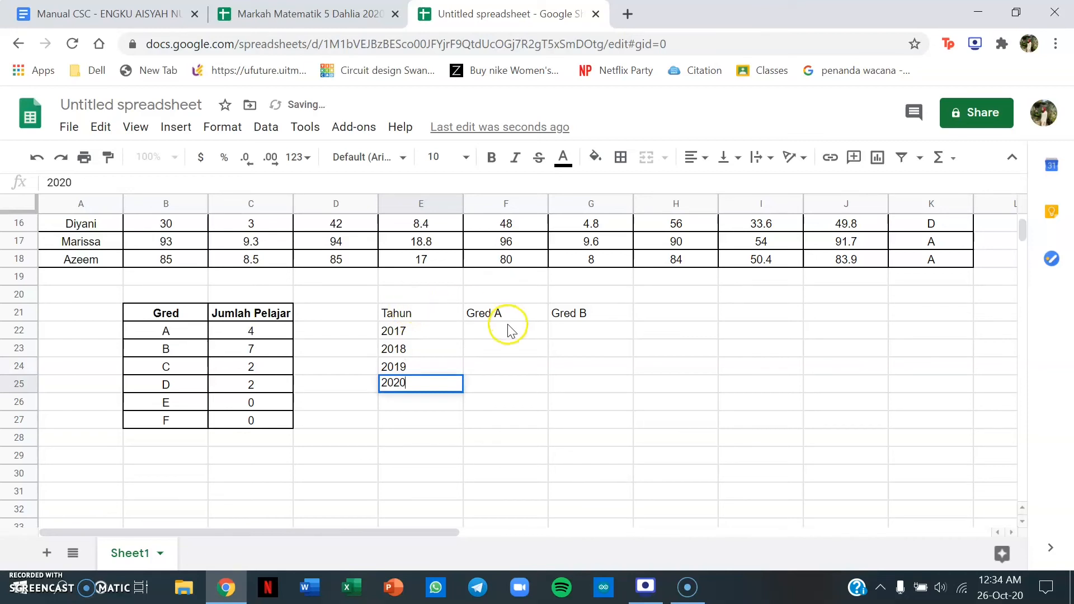
Fill the Gred A column in F22:F25 with 3, 8, 6 and 4, consulting the manual's table for 2017 to 2019
left_click(501, 330)
left_click(100, 13)
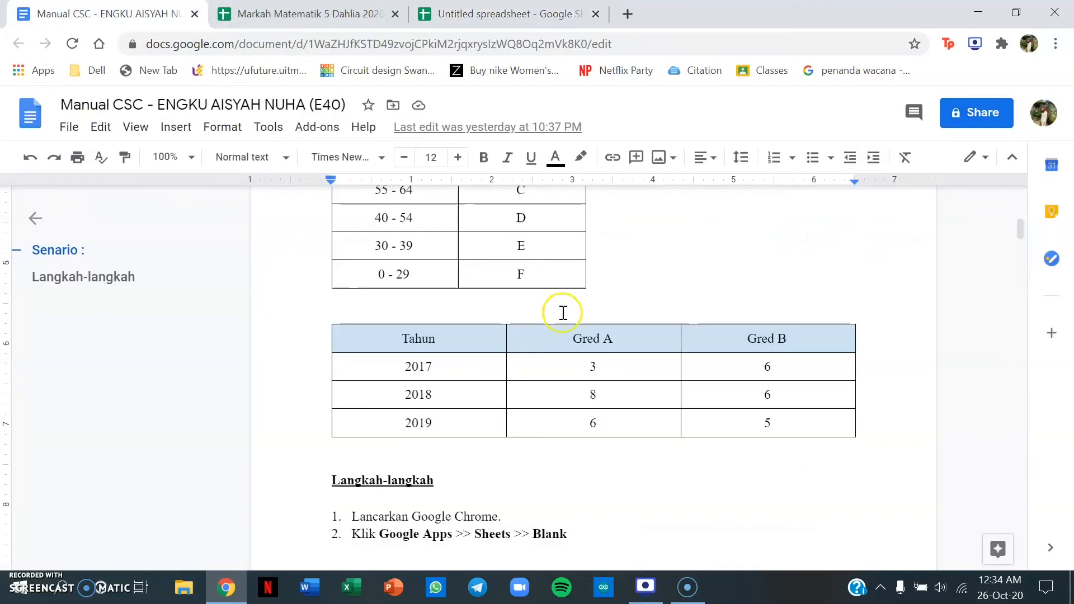
left_click(564, 23)
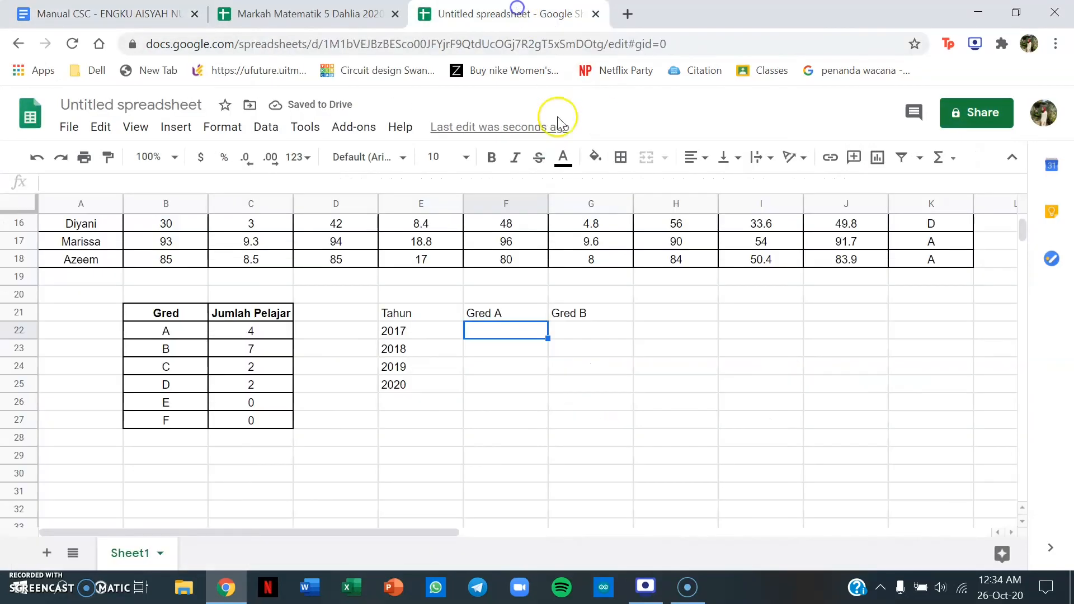
type("3")
key("Return")
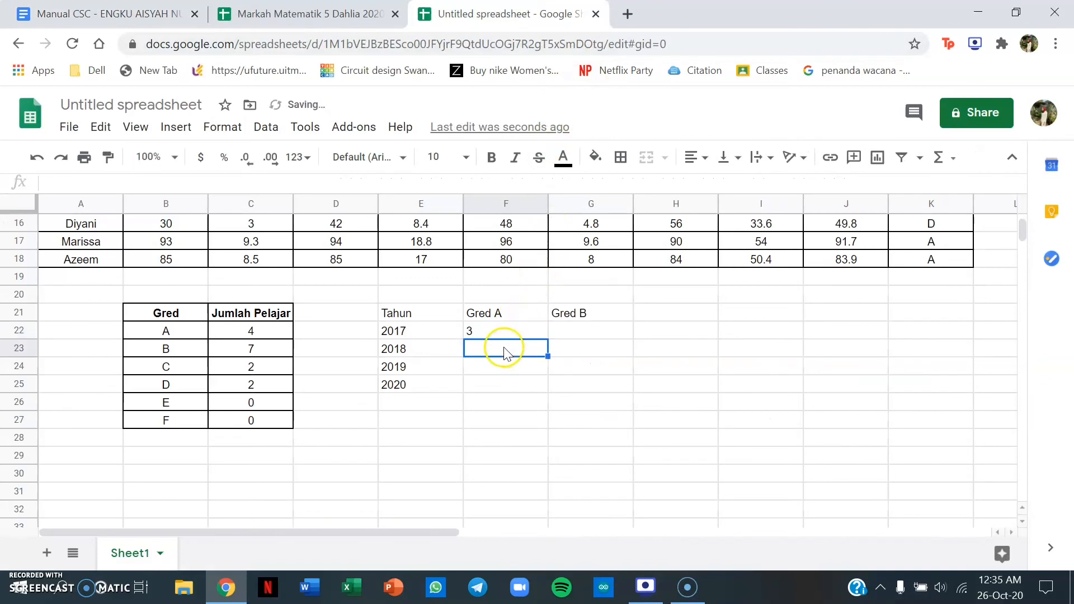
type("8")
key("Return")
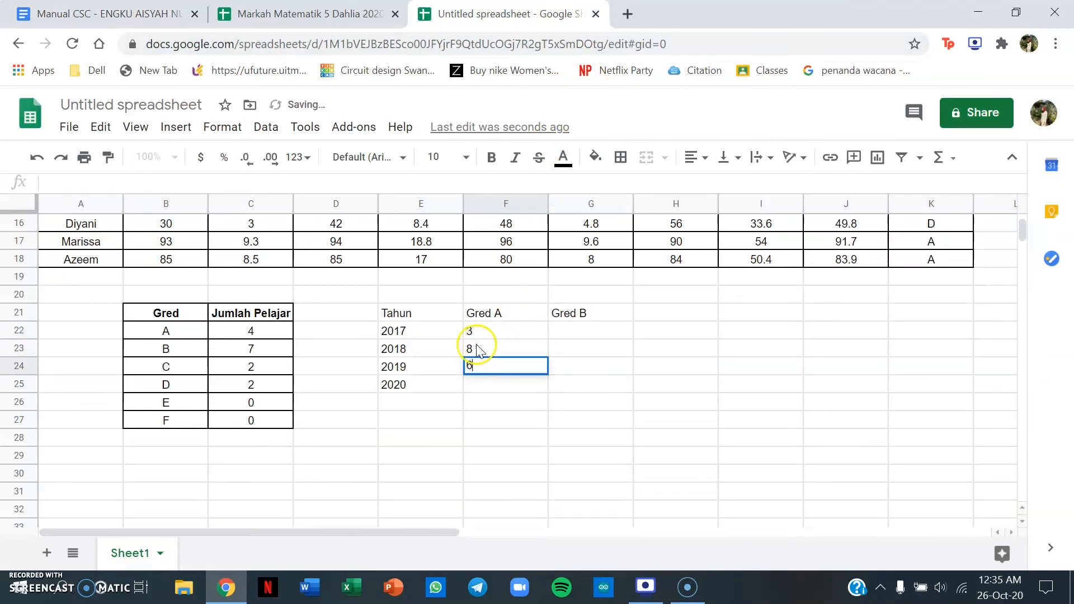
type("6")
key("Return")
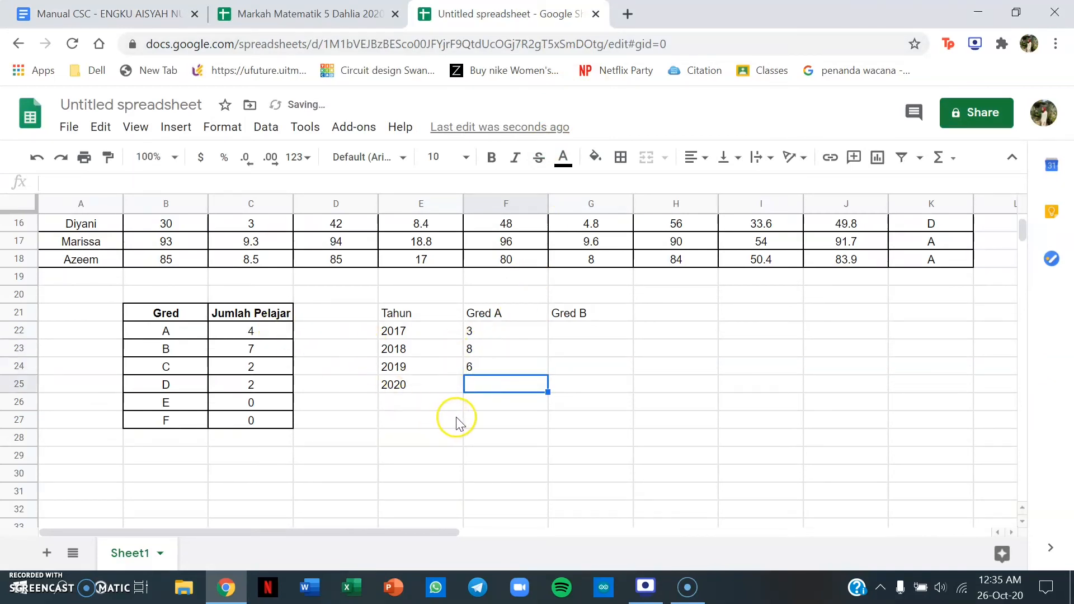
type("4")
Fill the Gred B column in G22:G25 with 6, 6, 5 and 7, consulting the manual's table for 2017 to 2019
left_click(594, 328)
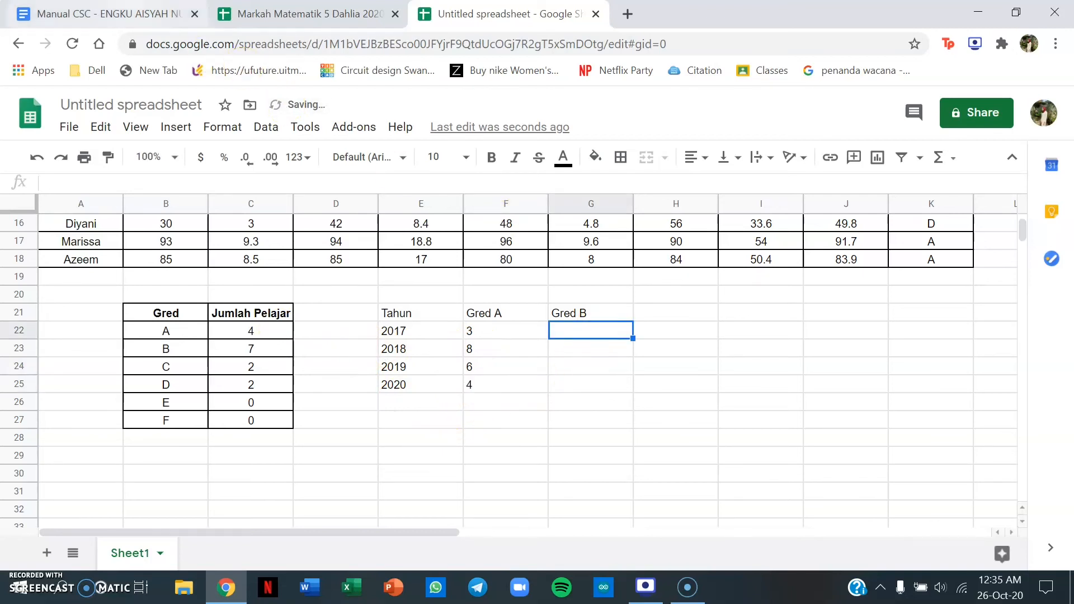
left_click(100, 14)
left_click(492, 13)
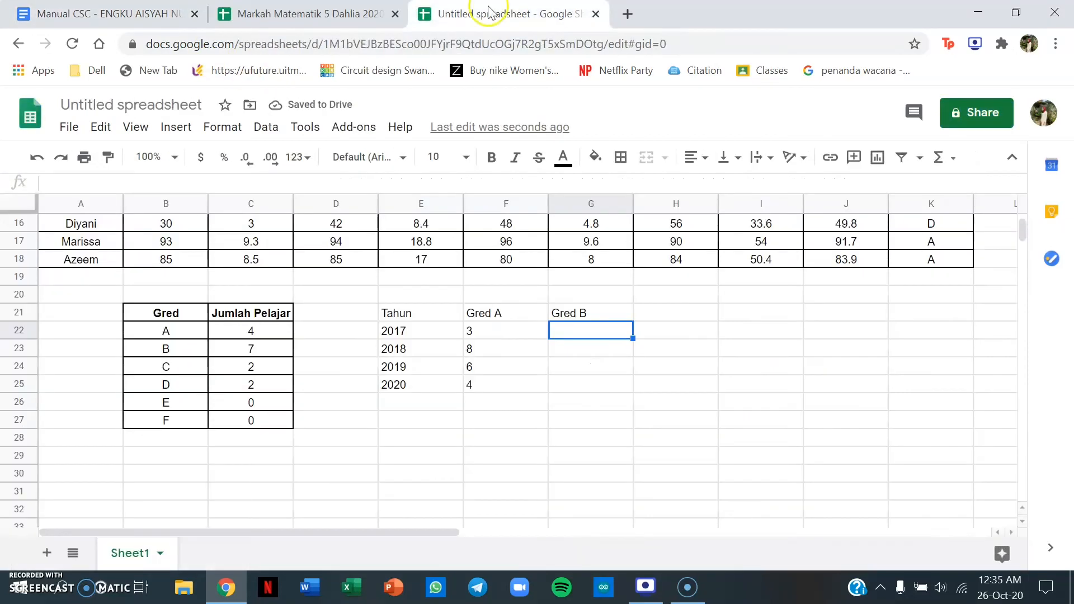
type("6")
key("Return")
type("6")
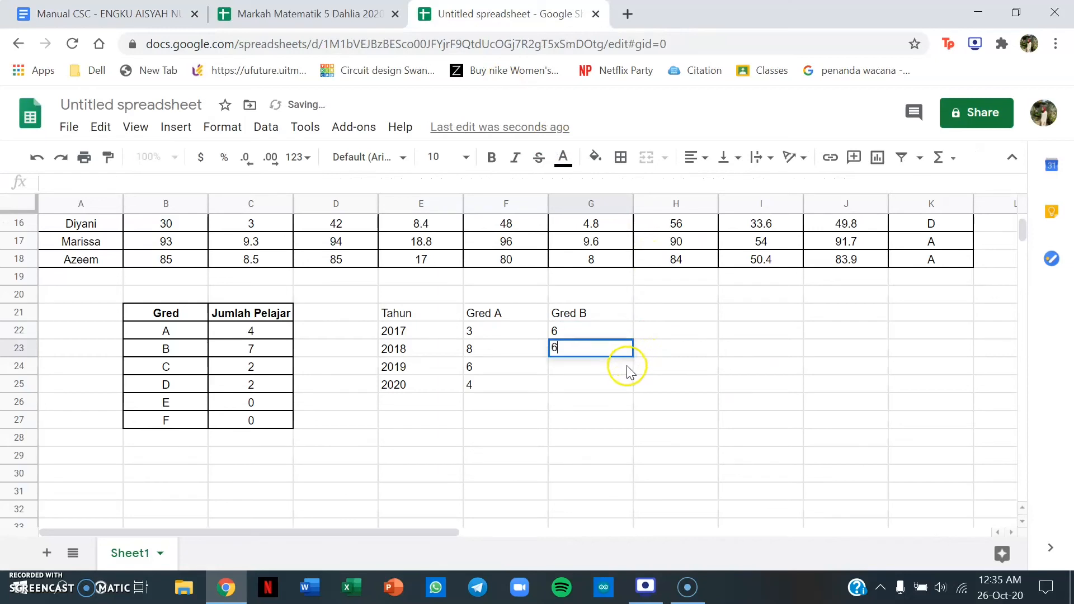
key("Return")
type("5")
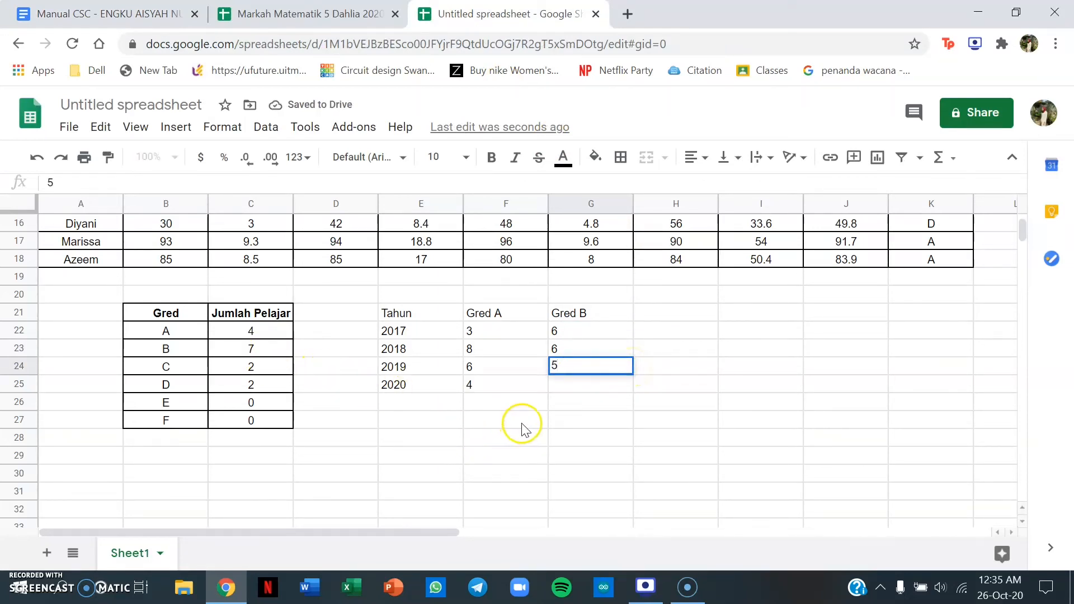
key("Return")
type("7")
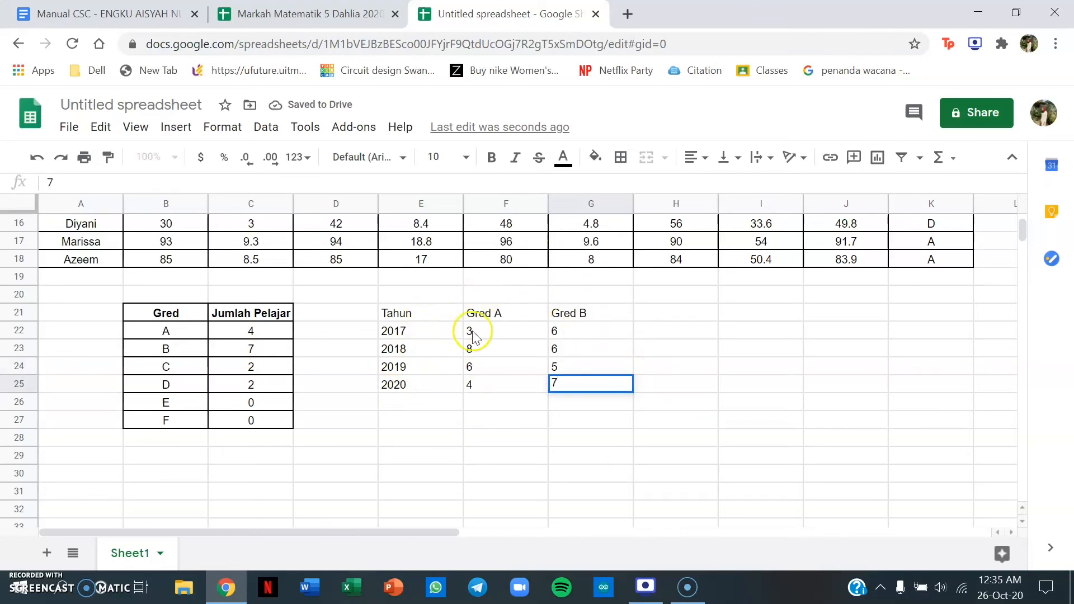
Apply all borders to the yearly grade table in E21:G25 and center its contents horizontally
left_click_drag(427, 312, 552, 379)
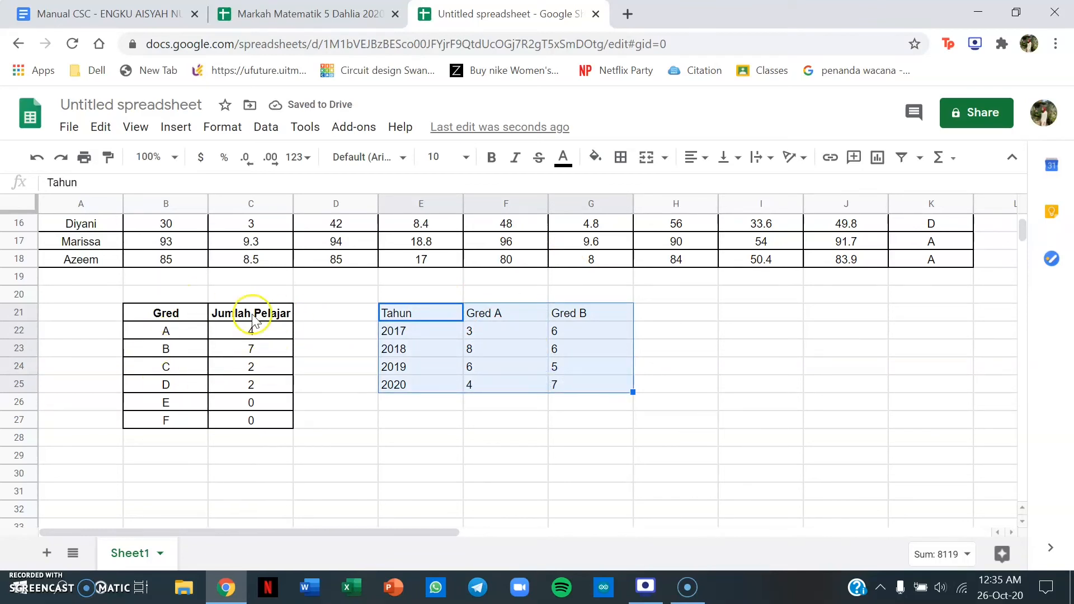
left_click(619, 163)
left_click(629, 191)
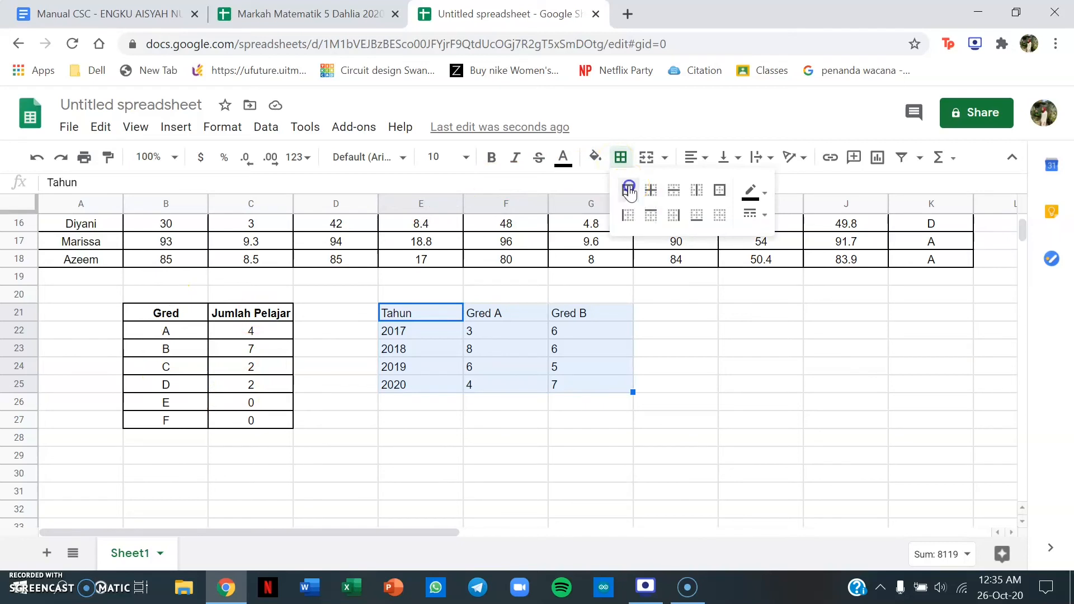
left_click(706, 160)
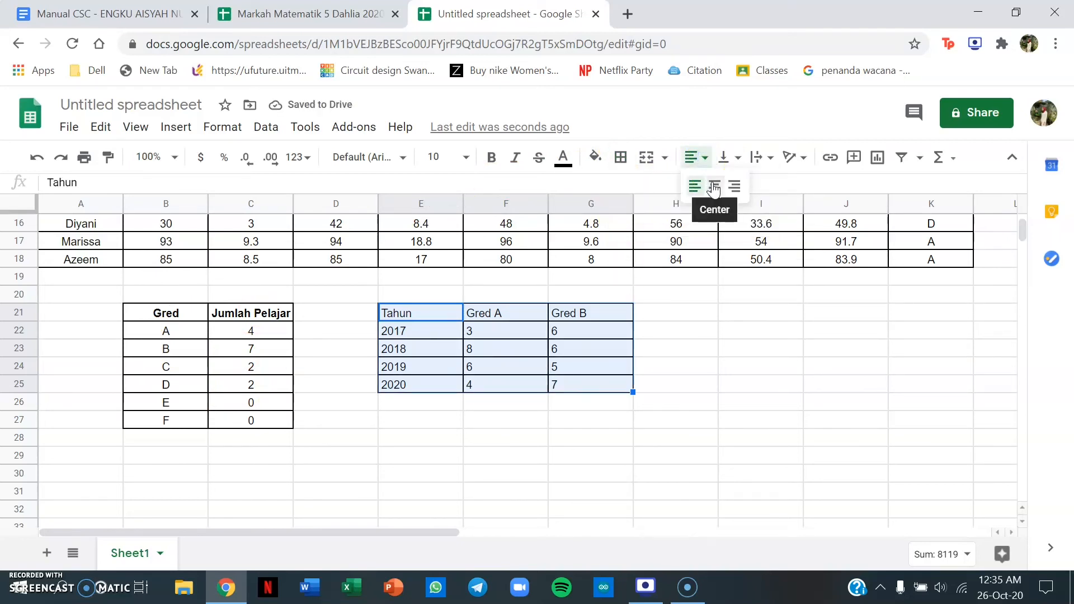
left_click(714, 188)
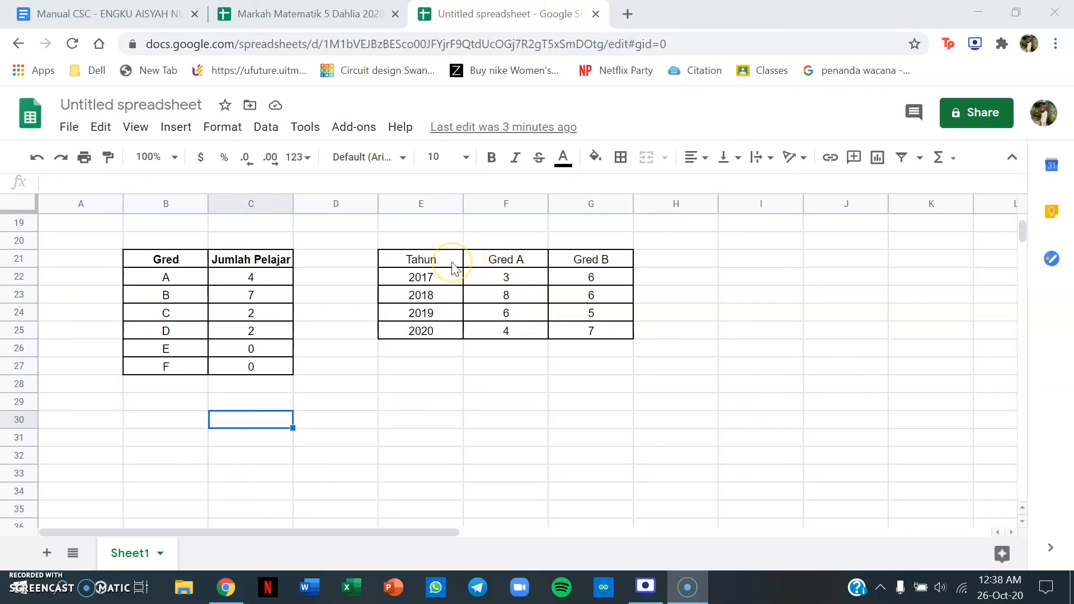
Insert a line chart from the yearly grade table E21:G25 and turn on aggregation for its Tahun axis
left_click_drag(454, 268, 573, 333)
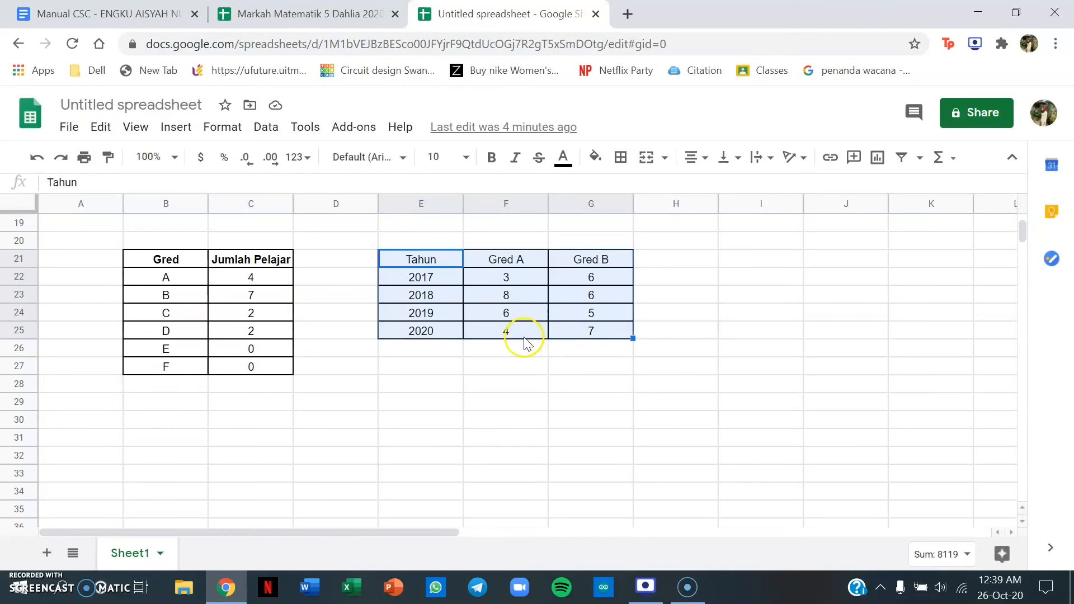
left_click(183, 125)
left_click(273, 366)
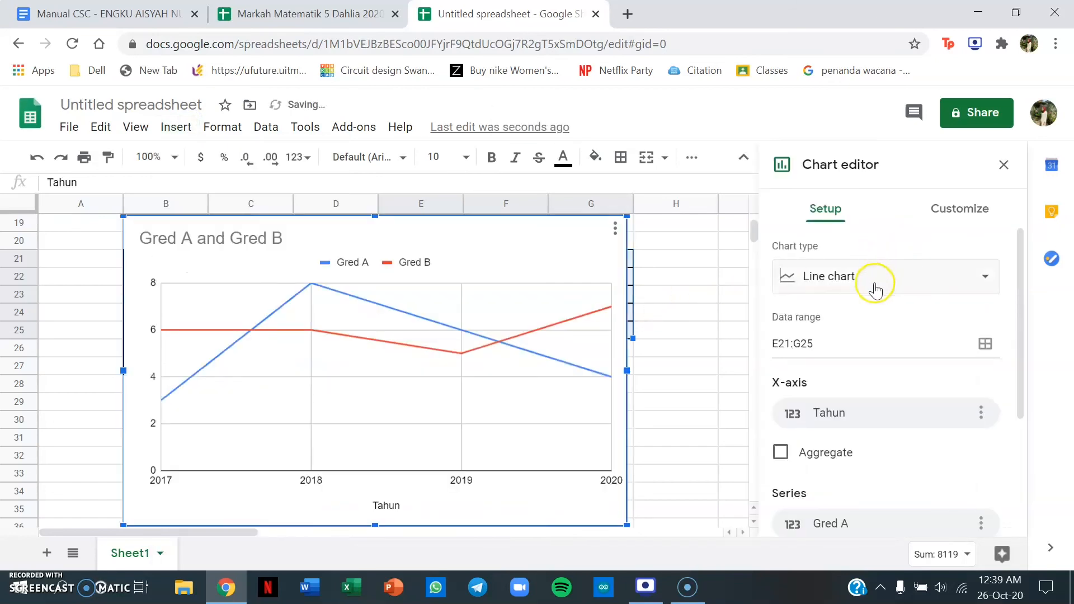
left_click(943, 282)
left_click(846, 360)
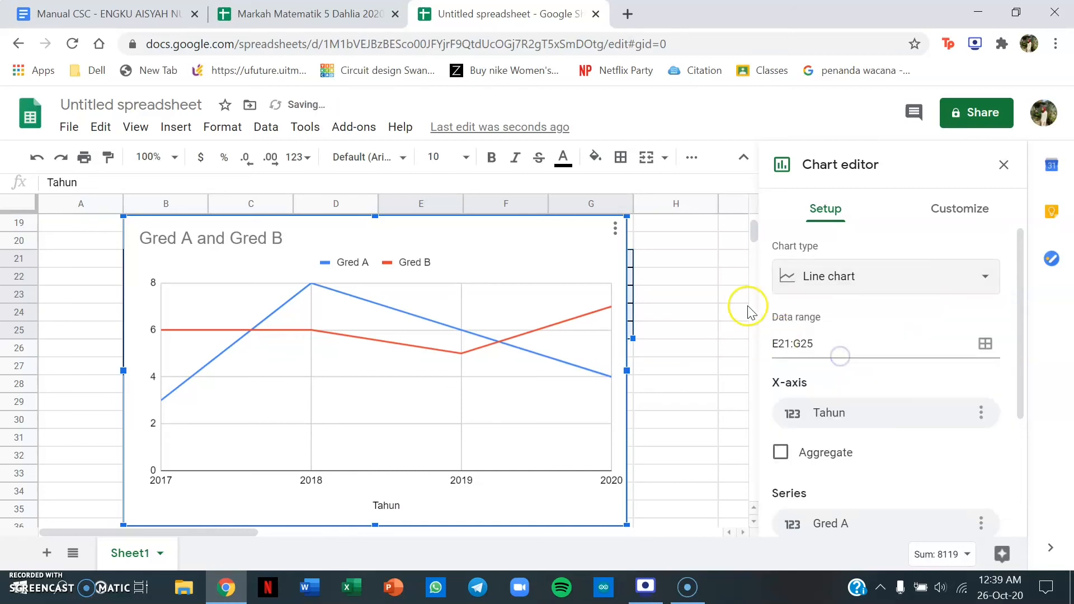
left_click(779, 458)
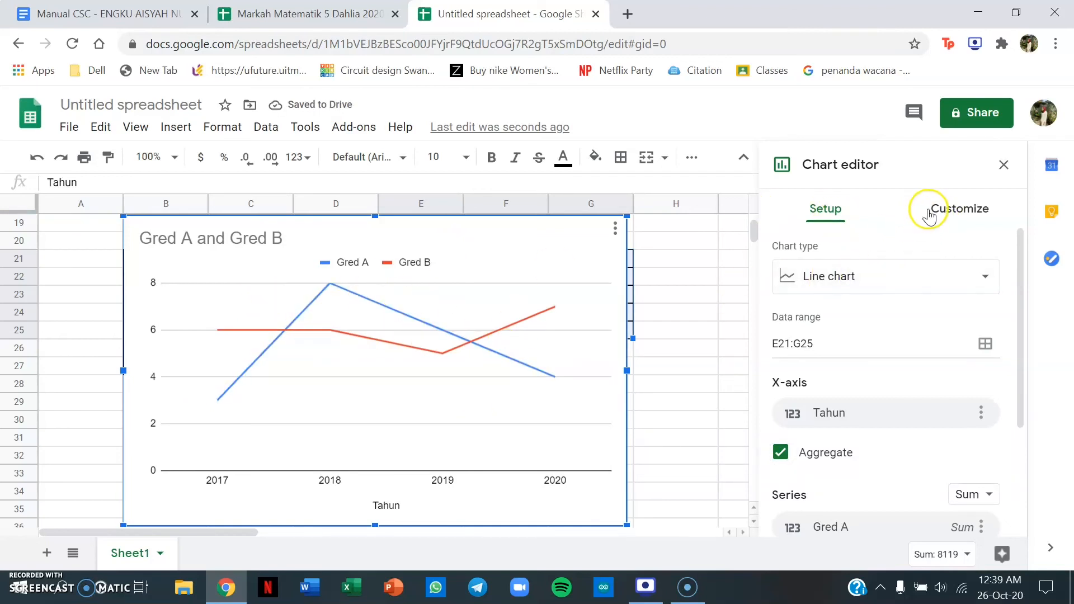
Change the chart title to "Gred A dan Gred B"
left_click(929, 216)
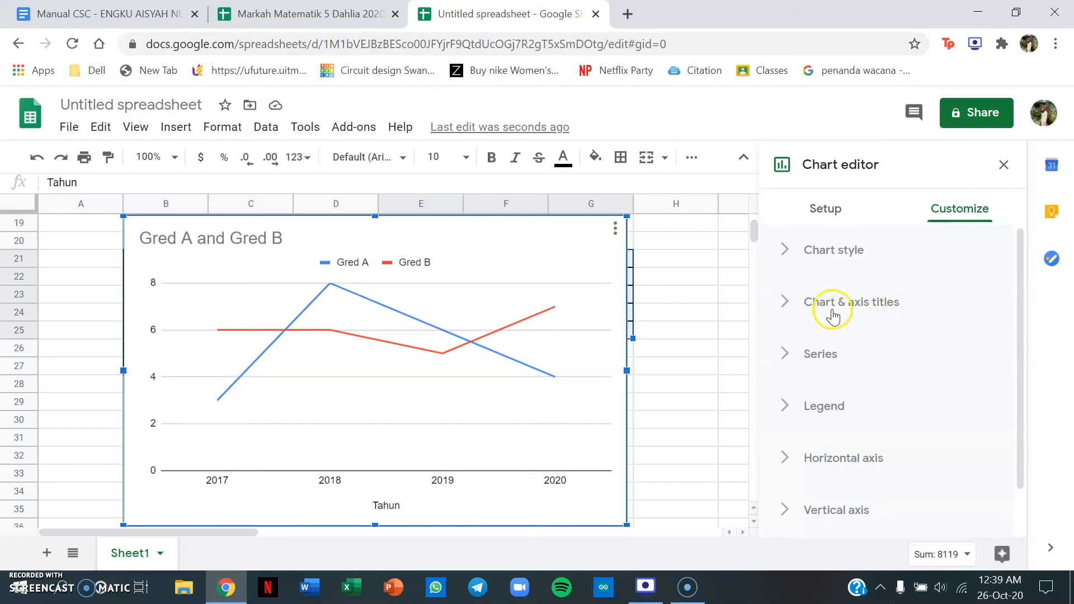
left_click(199, 249)
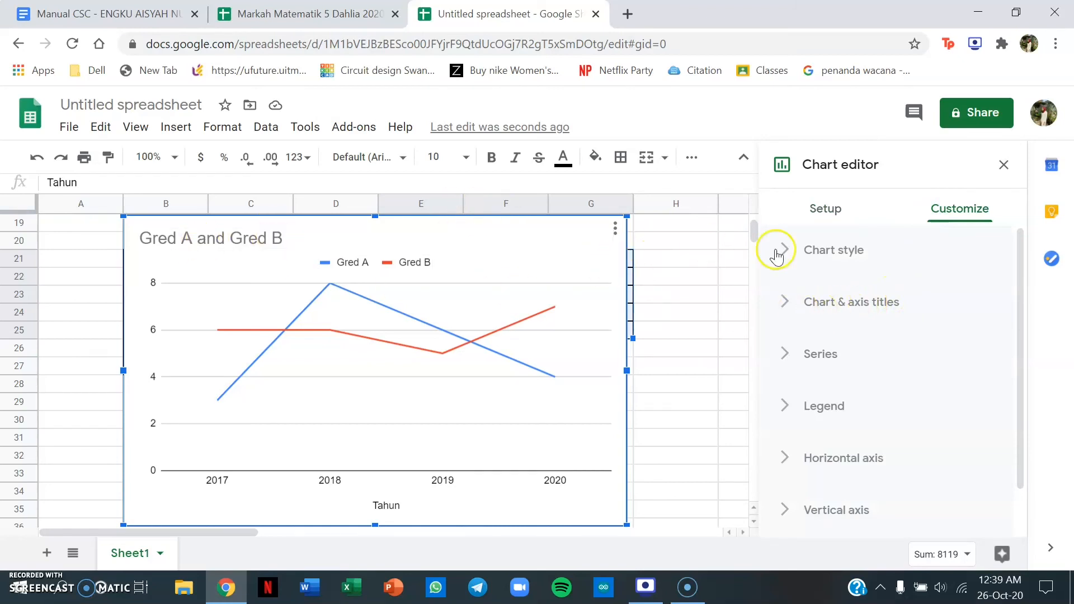
left_click(835, 310)
scroll(882, 336, "down", 1)
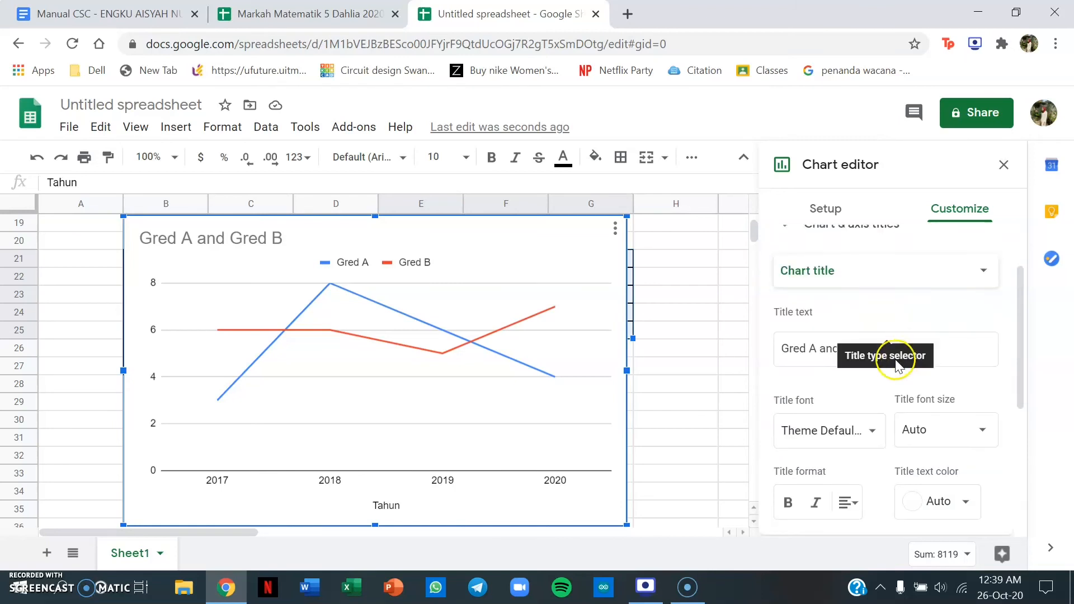
left_click(874, 338)
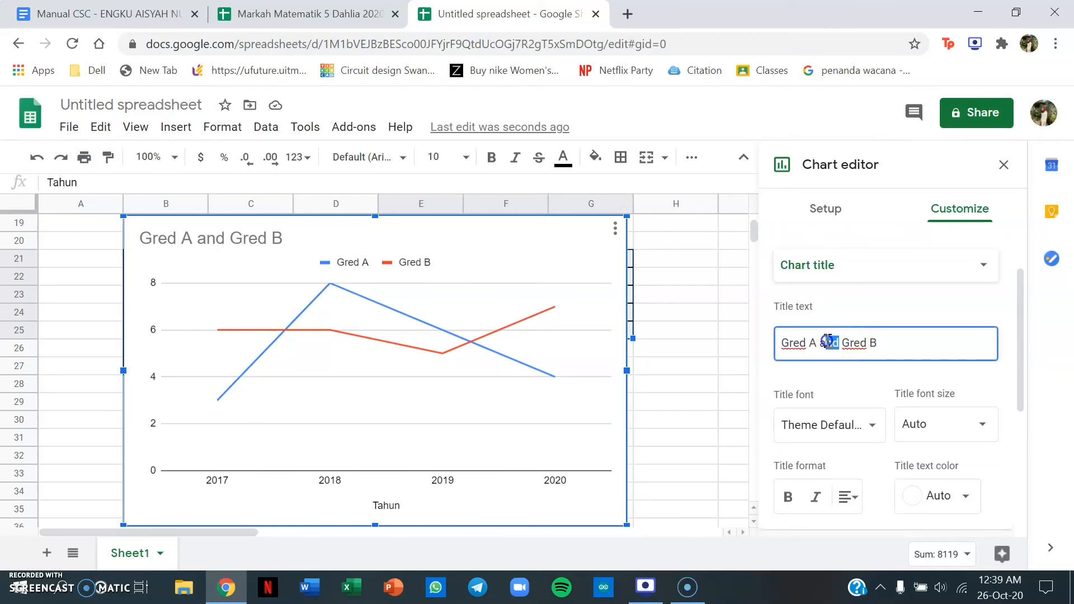
type("&")
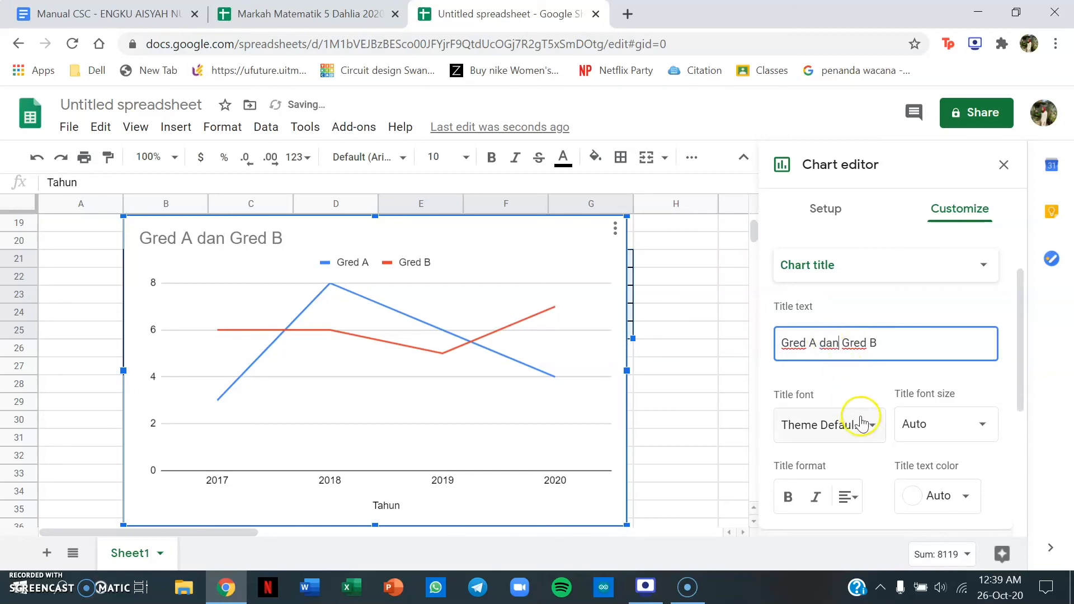
scroll(865, 422, "down", 2)
scroll(866, 422, "down", 2)
scroll(867, 408, "up", 5)
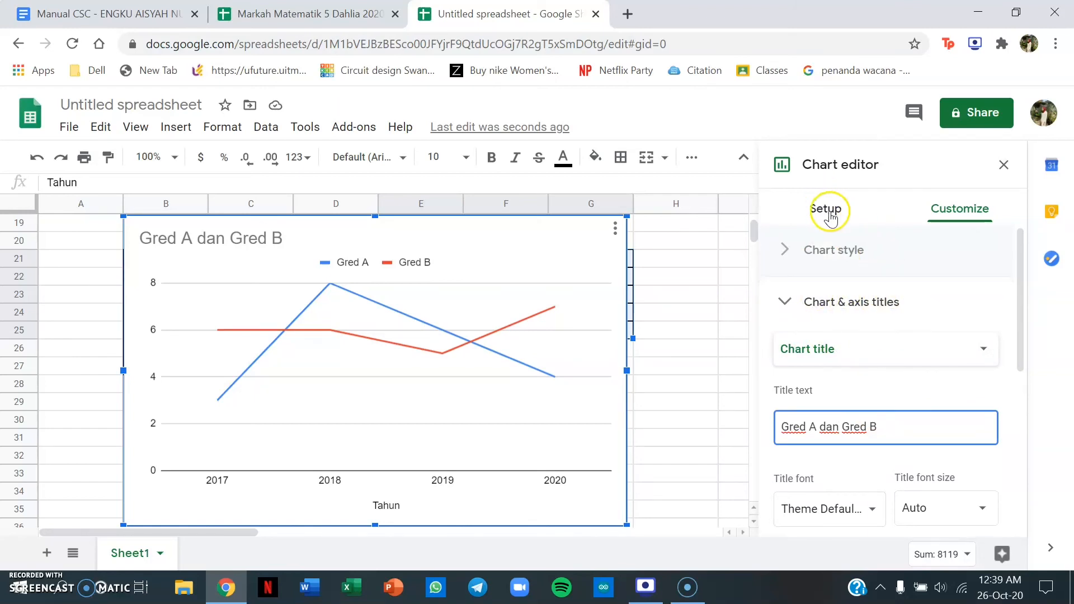
scroll(889, 369, "down", 3)
scroll(526, 348, "up", 1)
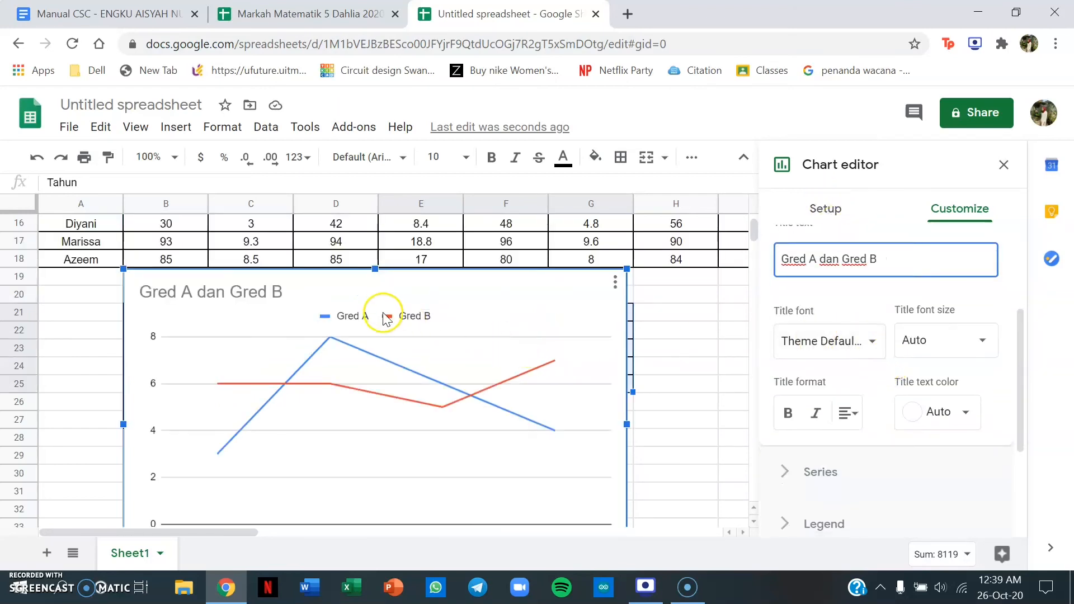
Close the chart editor and move the line chart below the two grade tables, starting at about row 30
scroll(533, 332, "down", 1)
left_click(1003, 164)
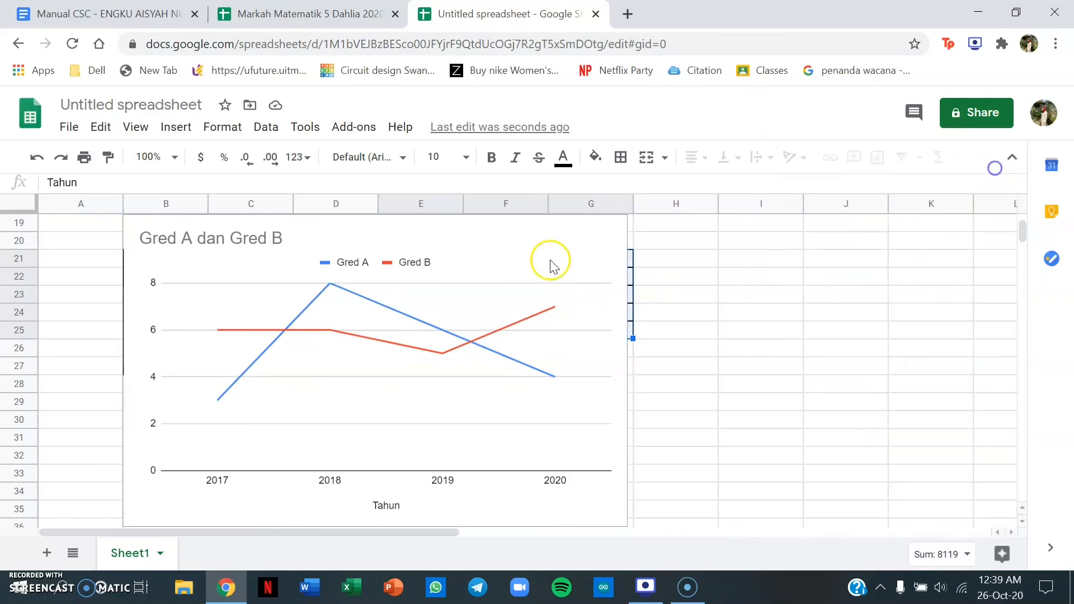
left_click(490, 323)
left_click_drag(532, 247, 528, 442)
scroll(509, 370, "down", 1)
scroll(529, 442, "down", 3)
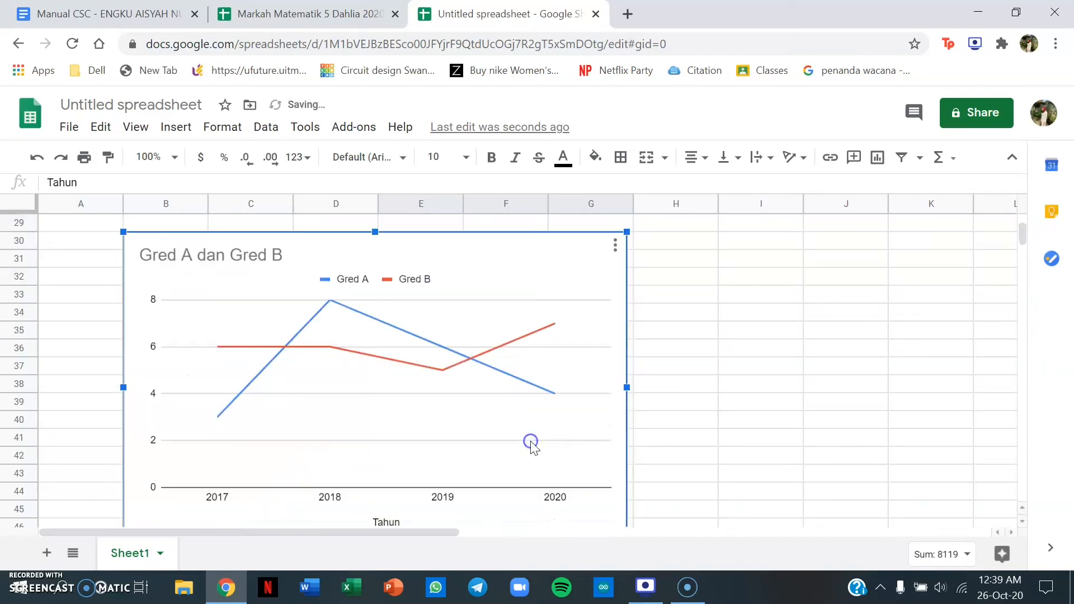
scroll(675, 391, "down", 1)
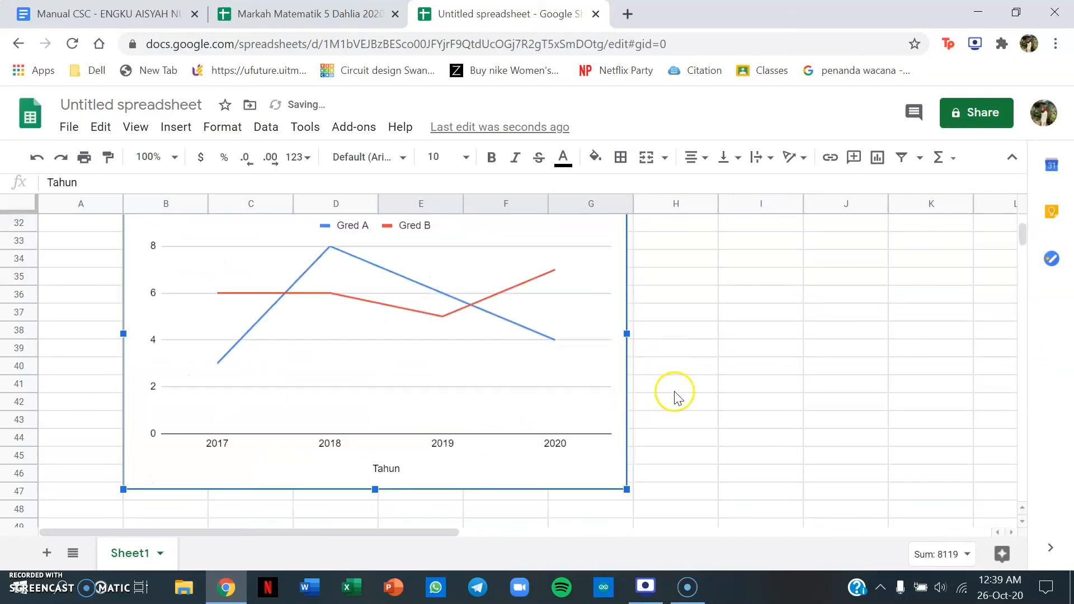
scroll(677, 388, "up", 1)
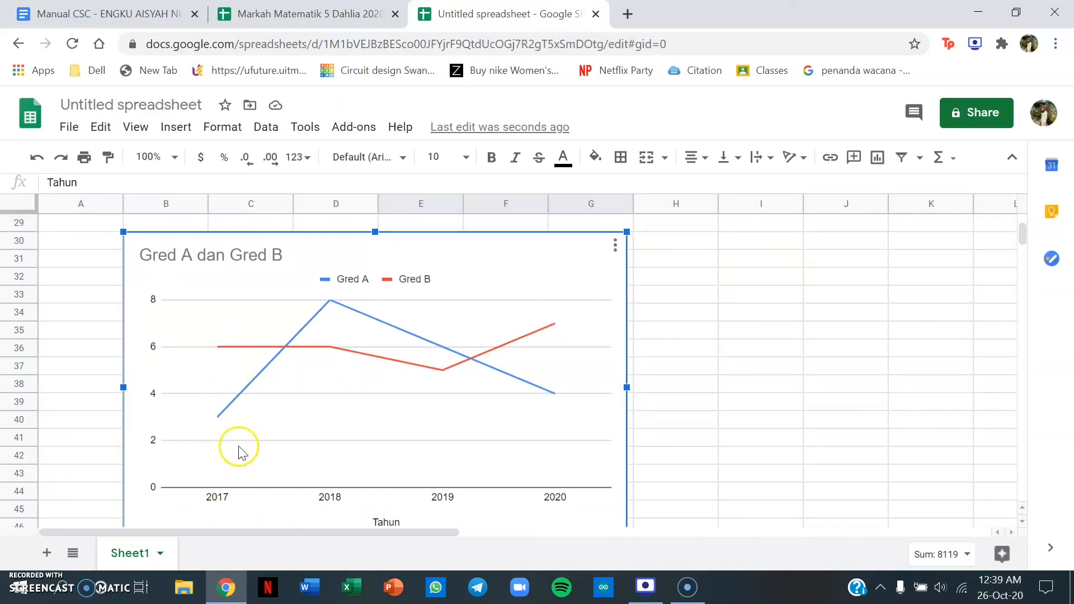
mouse_move(224, 352)
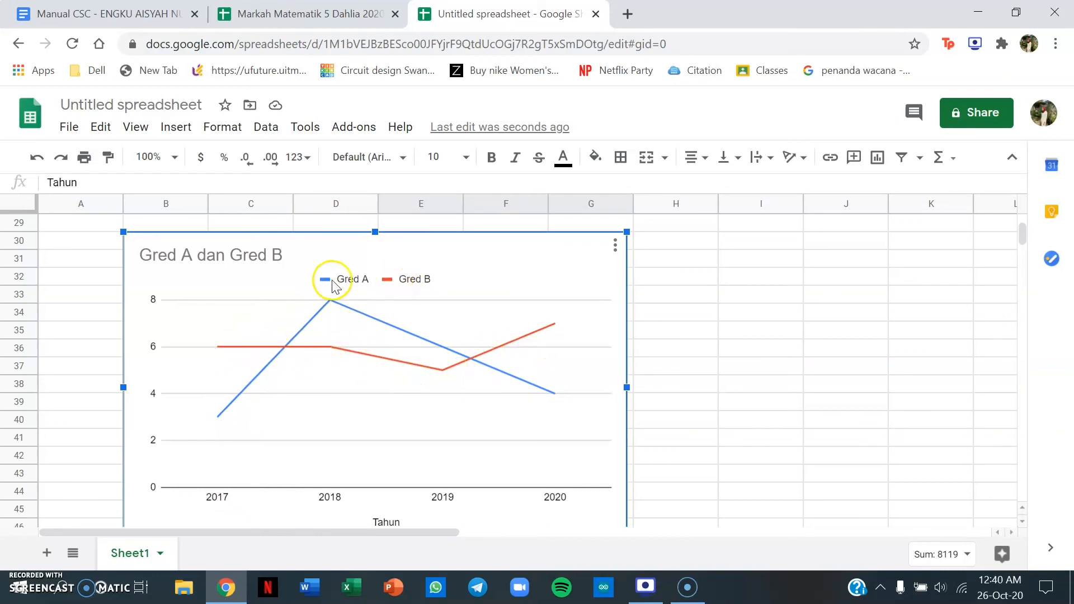
scroll(697, 422, "up", 1)
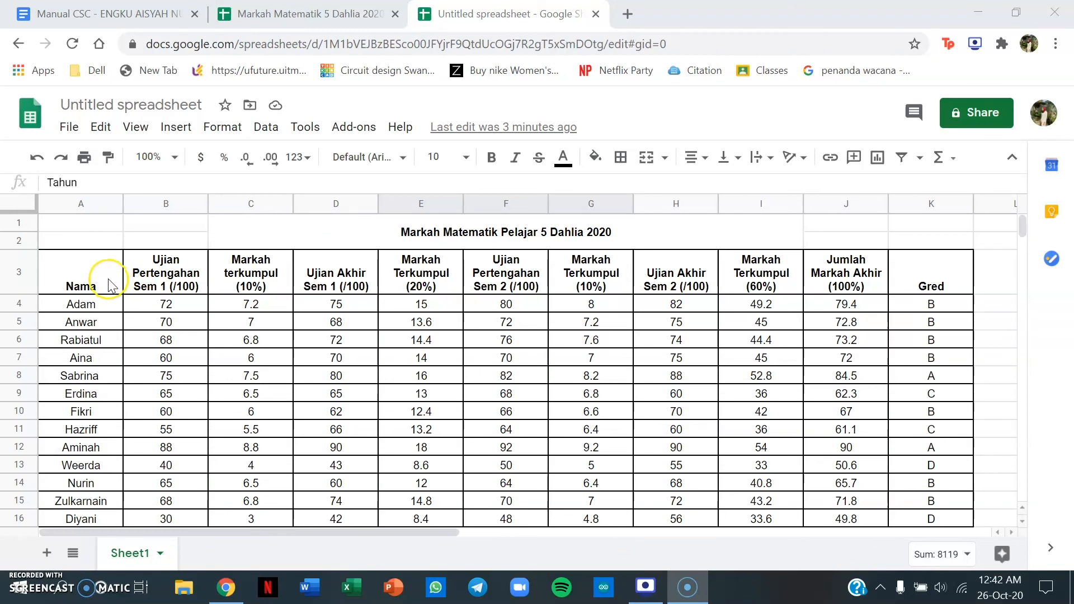
Fill the header row A3:K3 of the marks table with light magenta
left_click_drag(110, 285, 904, 279)
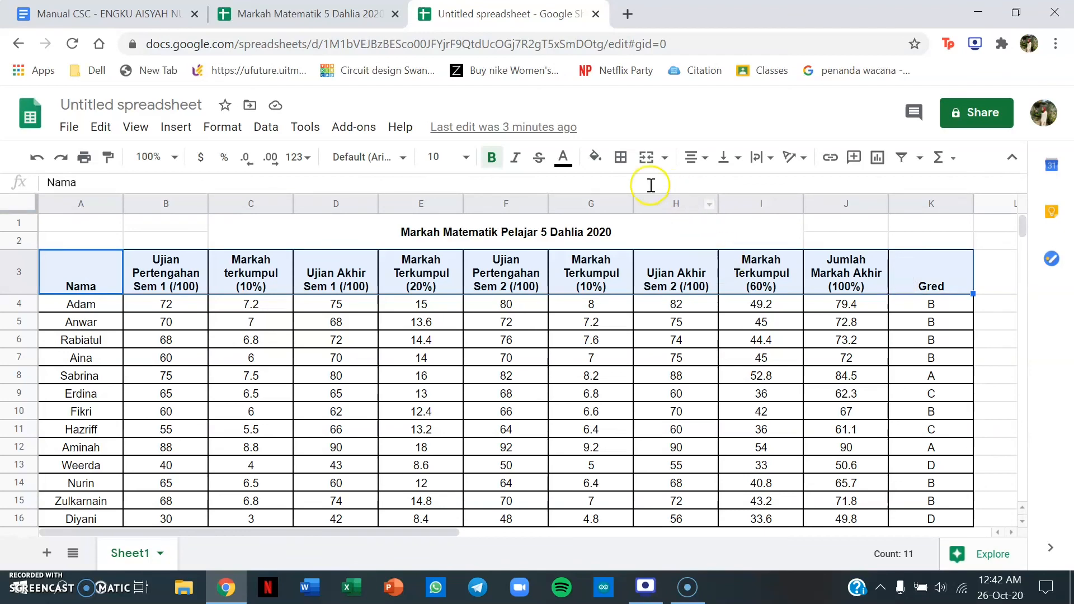
left_click(596, 158)
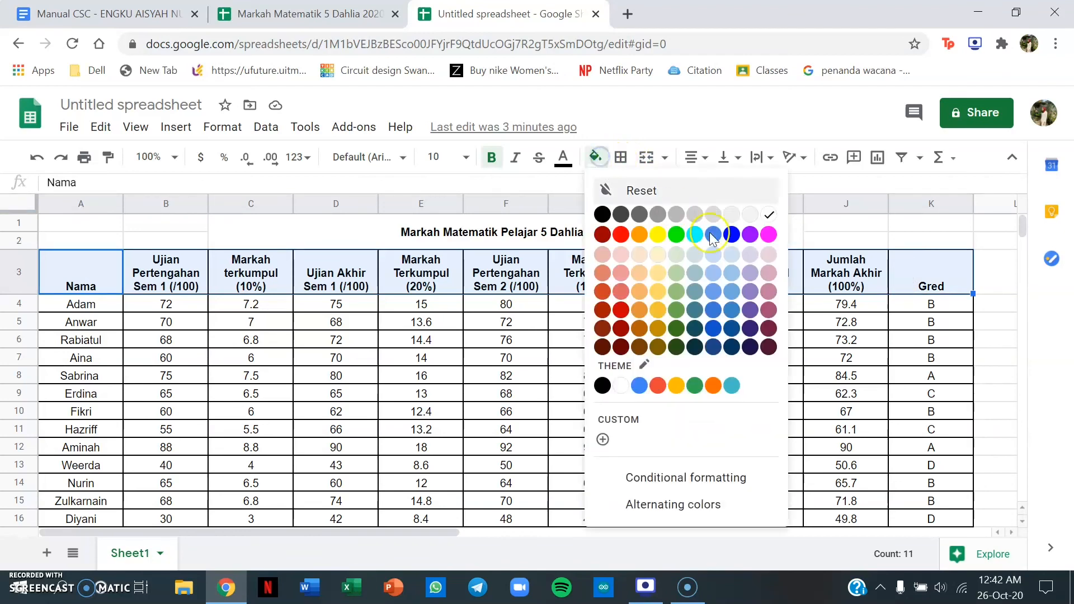
left_click(767, 258)
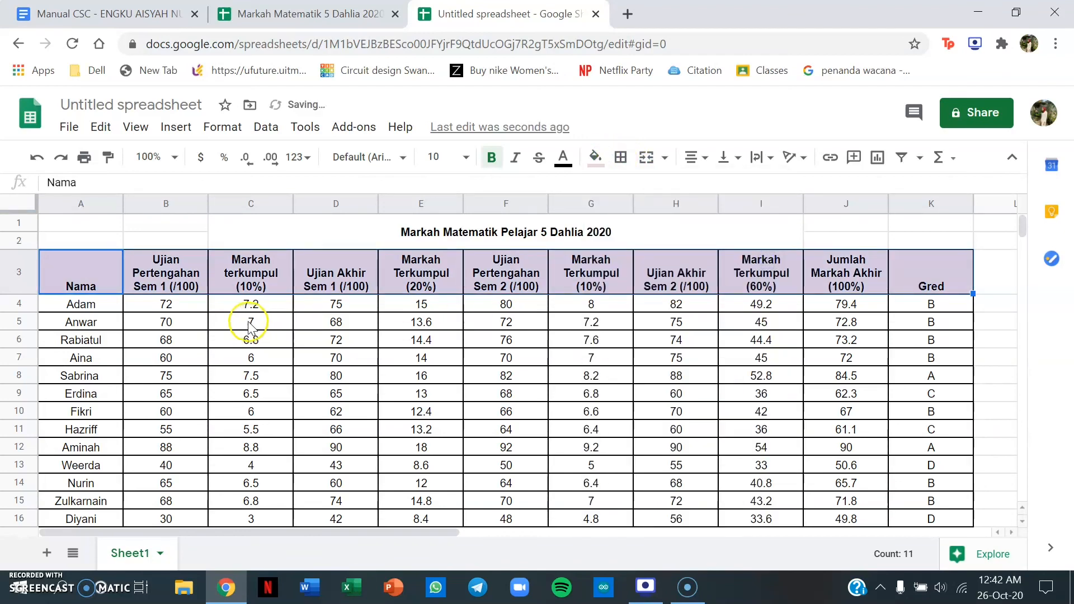
scroll(173, 283, "down", 2)
scroll(173, 288, "up", 1)
left_click(174, 288)
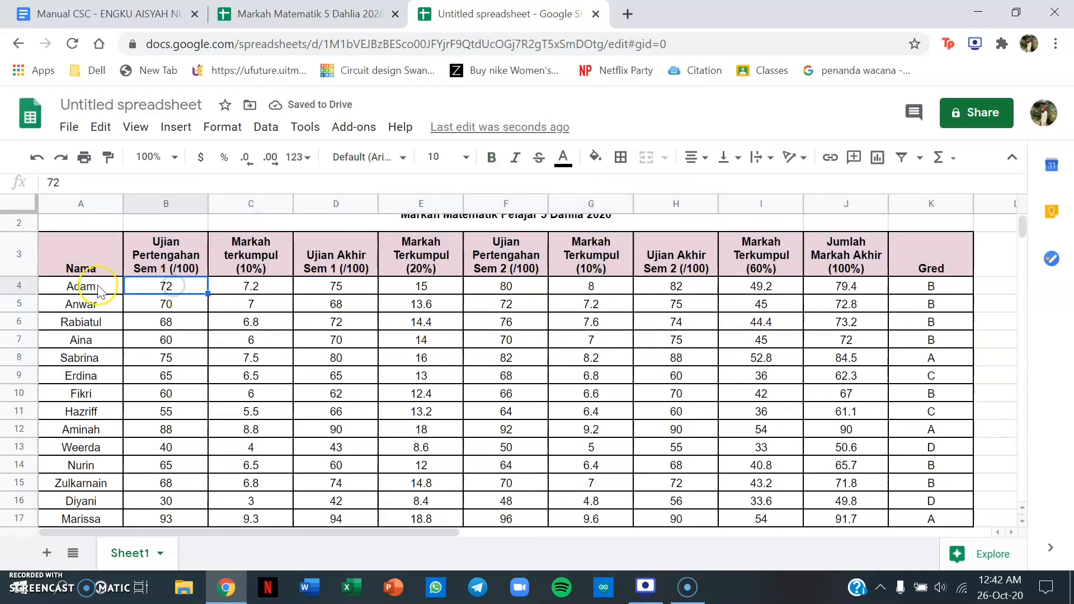
Fill the student name cells A4:A18 with light yellow
mouse_move(98, 290)
left_mouse_down()
mouse_move(89, 341)
mouse_move(89, 437)
mouse_move(108, 468)
mouse_move(98, 487)
left_mouse_up()
scroll(108, 482, "down", 1)
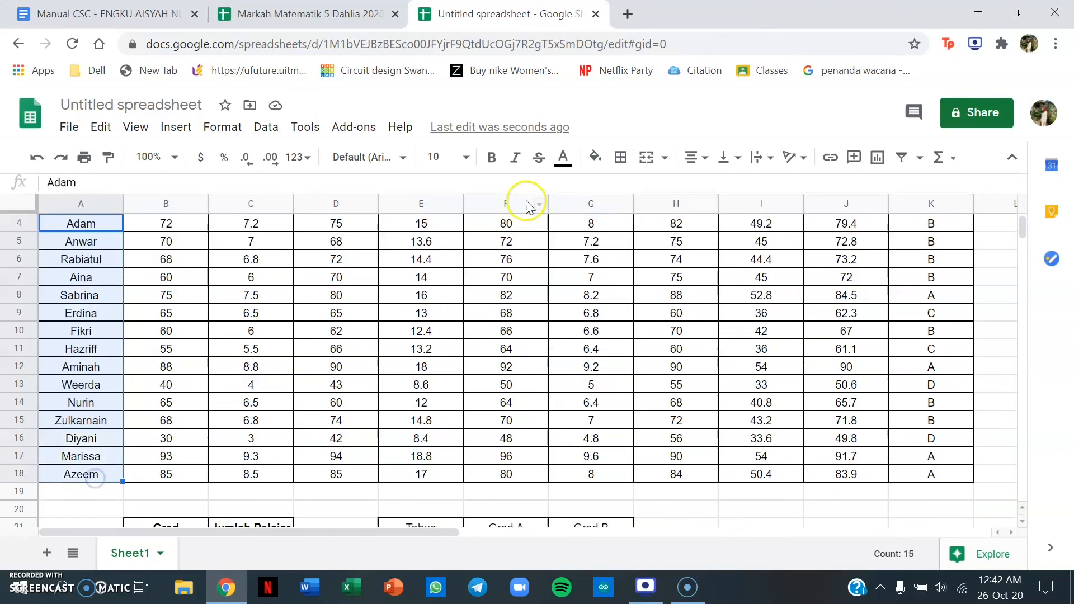
left_click(595, 158)
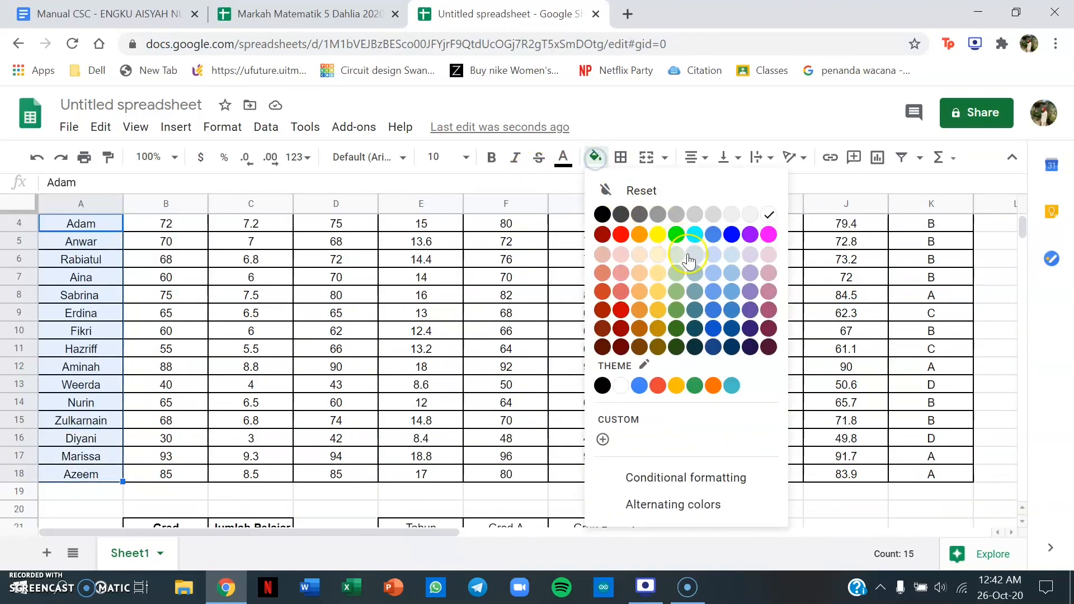
left_click(654, 255)
left_click(660, 487)
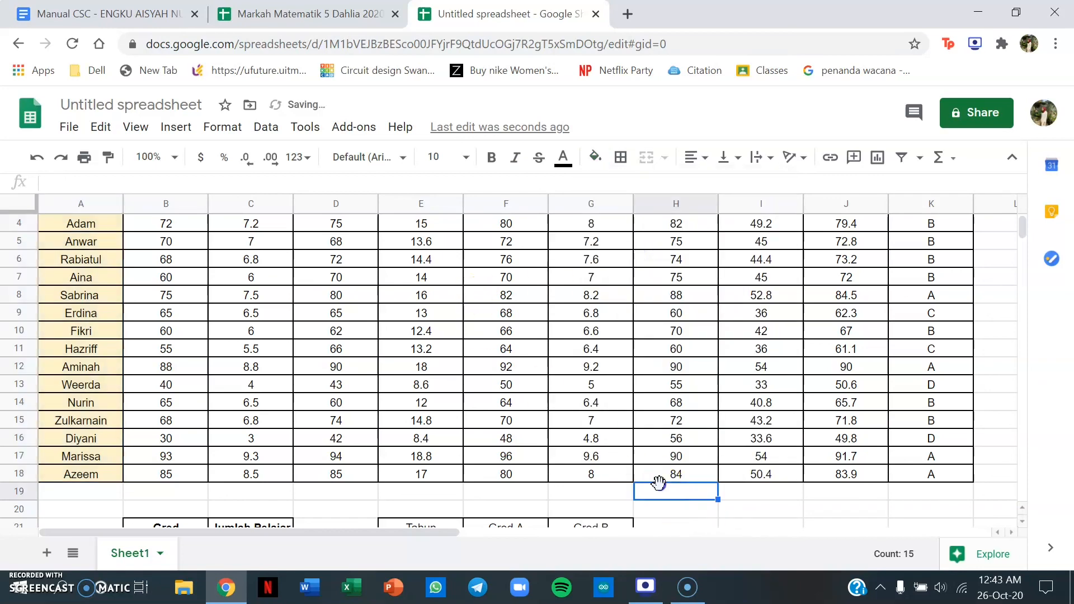
scroll(442, 325, "down", 1)
scroll(442, 324, "up", 2)
scroll(392, 358, "down", 2)
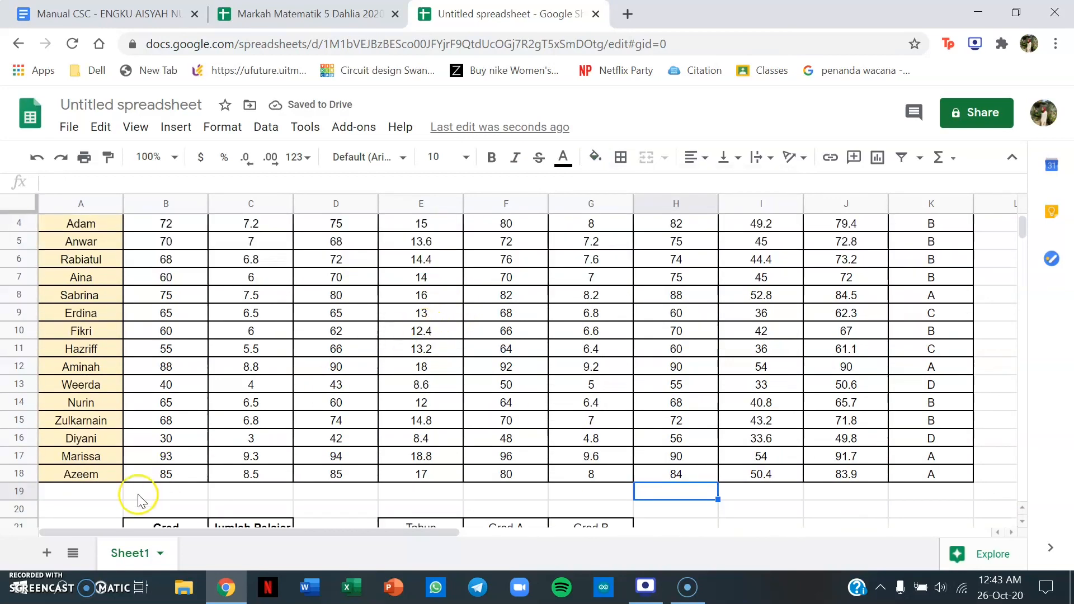
scroll(305, 400, "down", 3)
scroll(298, 396, "down", 2)
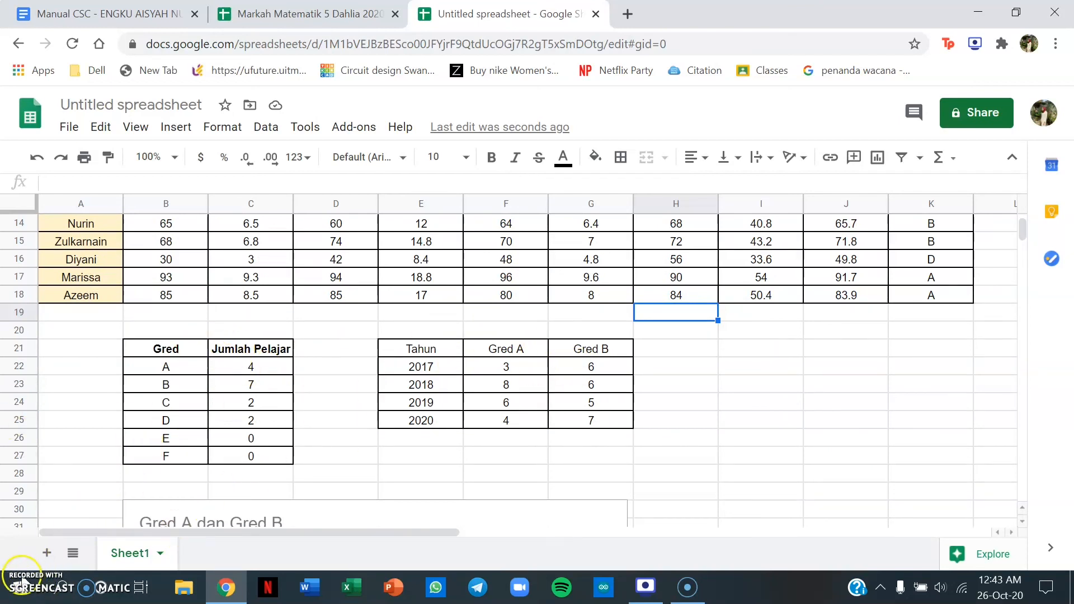
scroll(659, 343, "down", 6)
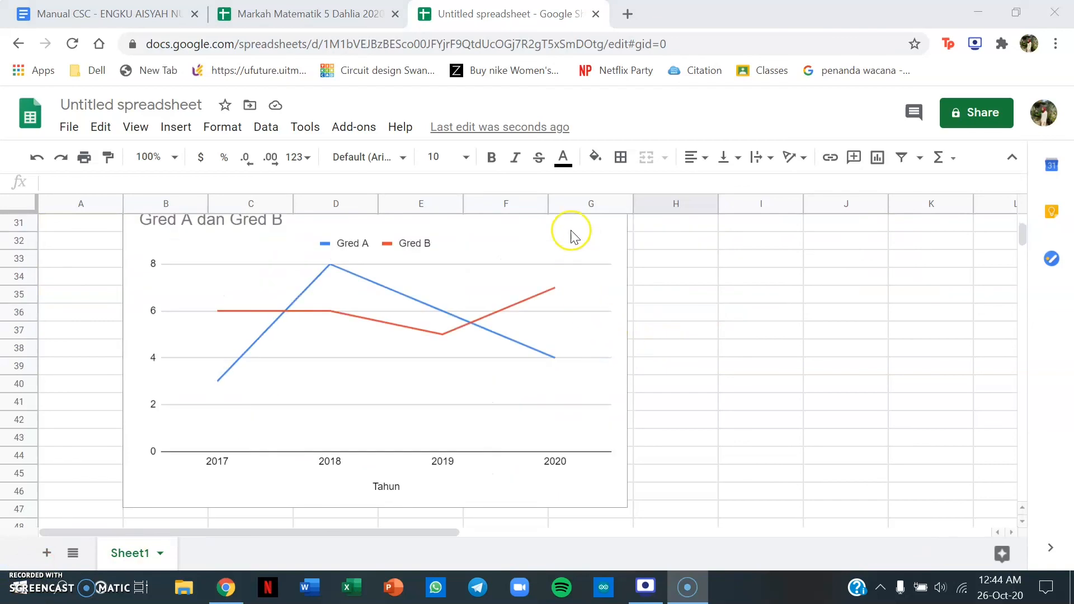
Give the line chart a light orange background and a dark gray border
scroll(559, 257, "up", 1)
left_click(551, 285)
left_click(614, 245)
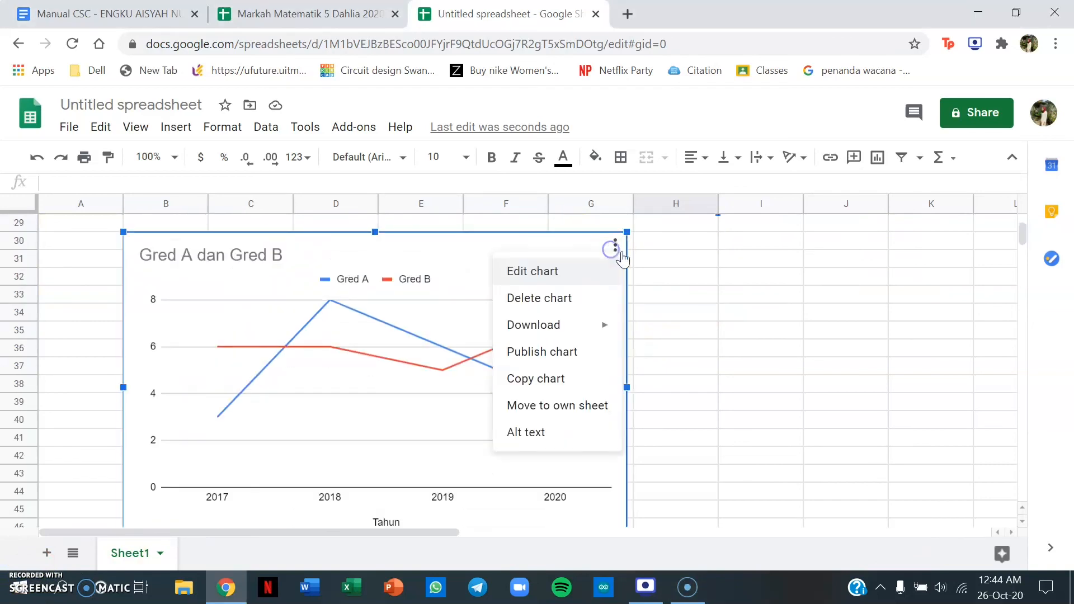
left_click(579, 274)
left_click(959, 208)
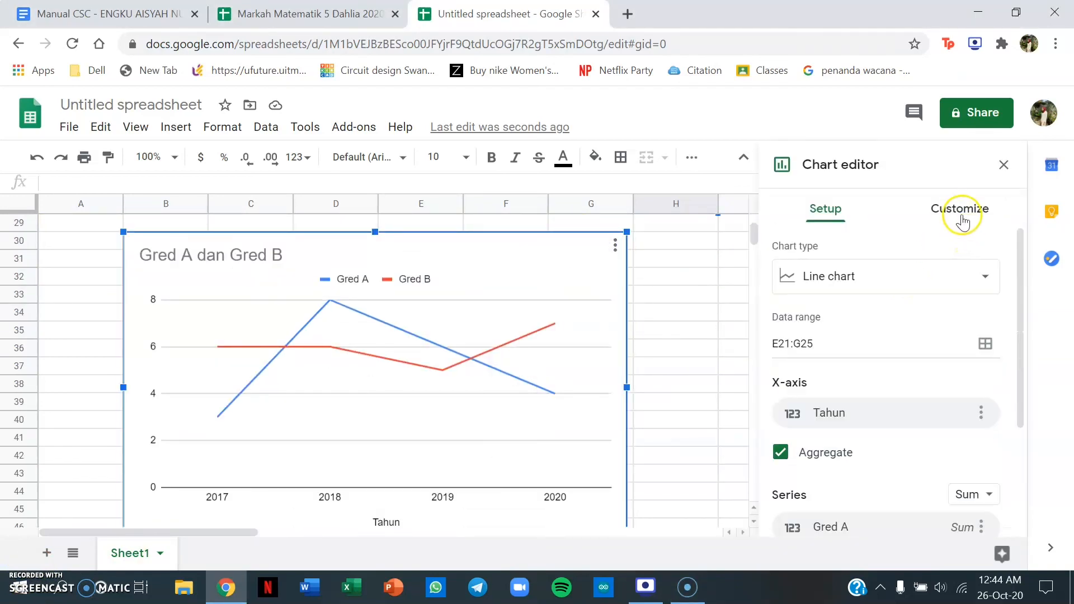
left_click(881, 252)
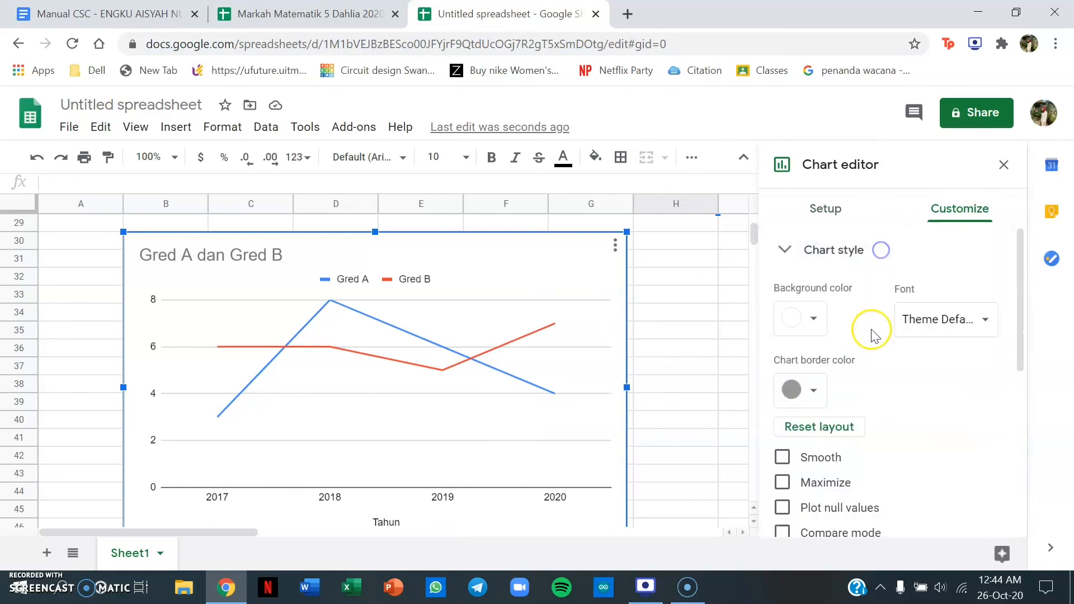
left_click(807, 320)
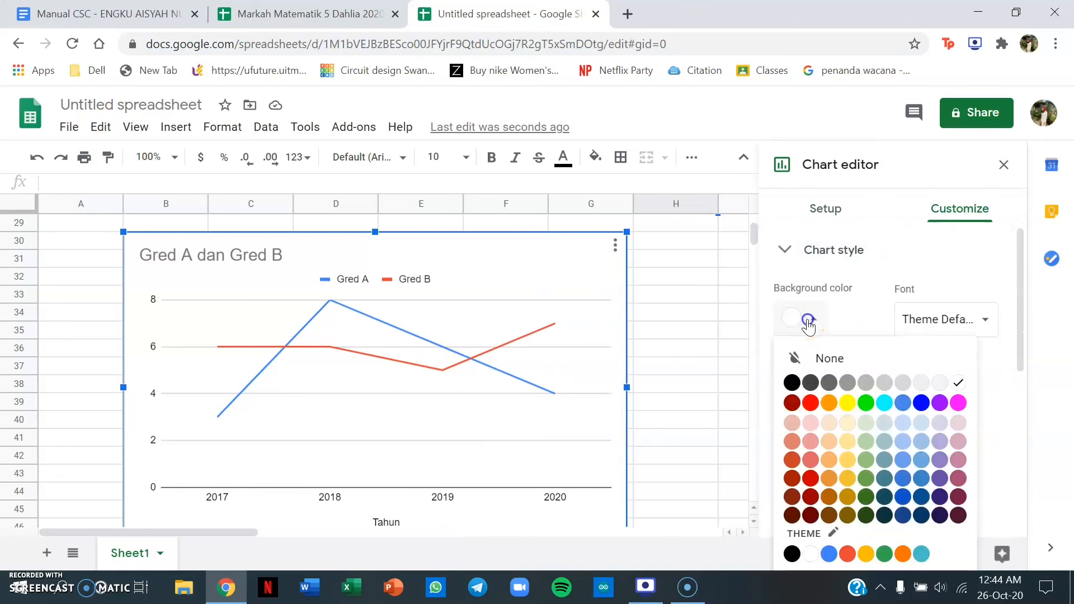
left_click(828, 423)
left_click(816, 392)
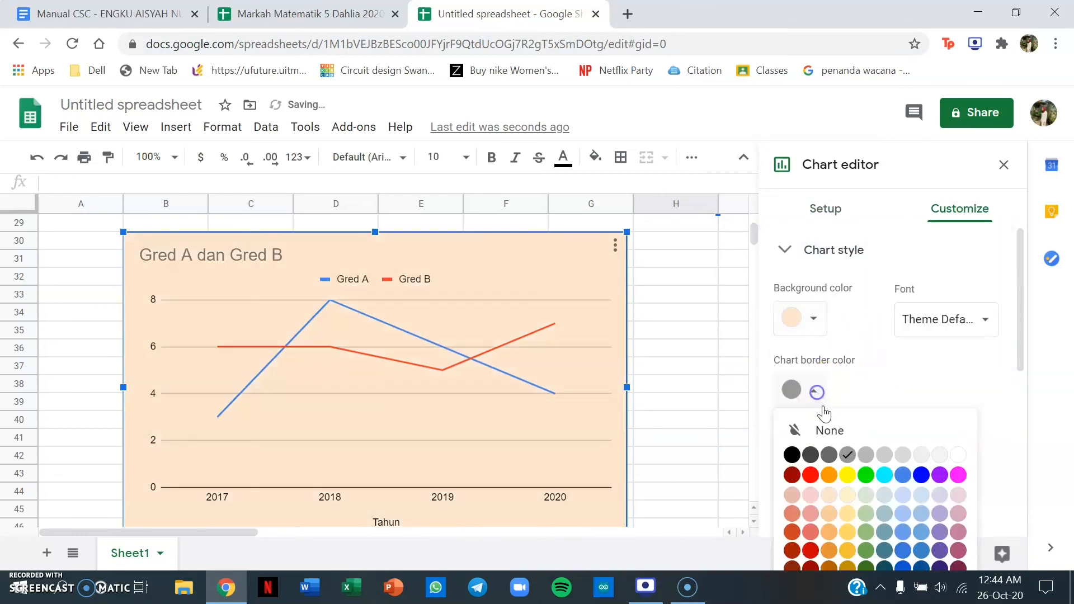
left_click(810, 454)
scroll(870, 392, "down", 2)
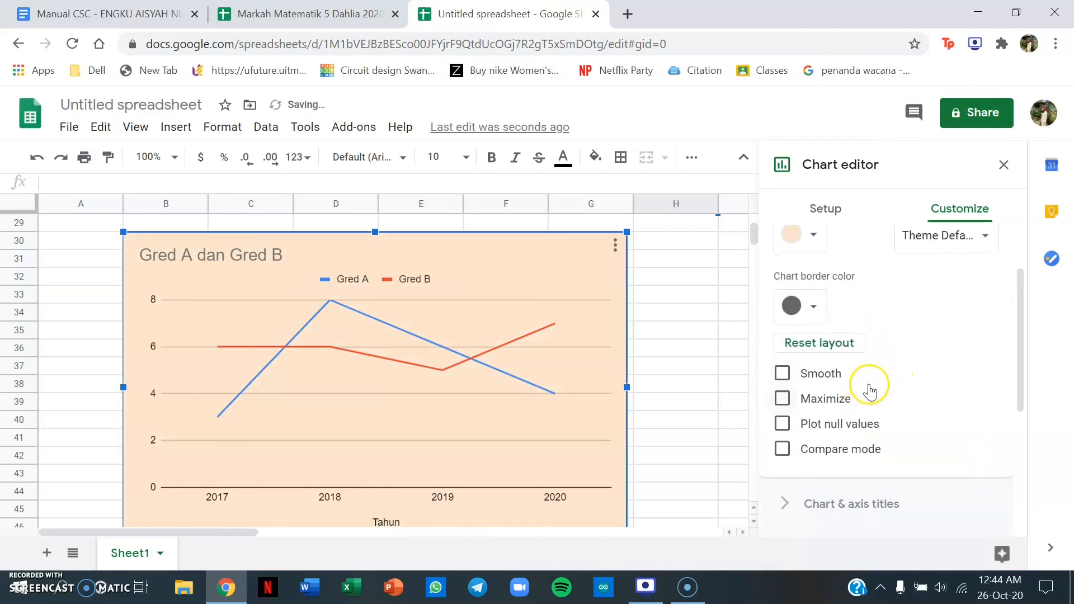
scroll(873, 380, "down", 4)
scroll(882, 364, "up", 6)
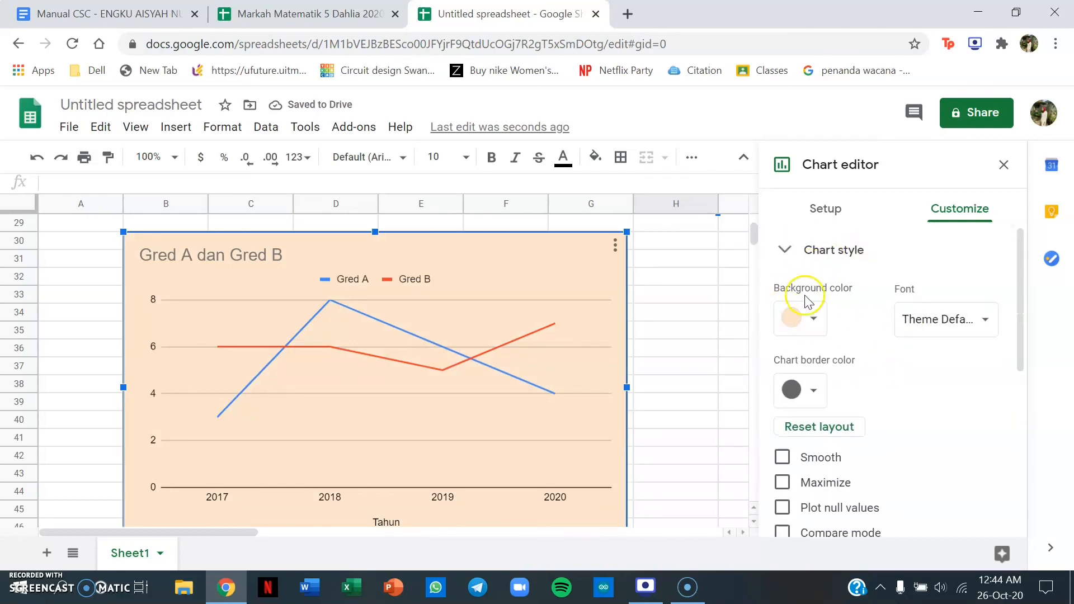
left_click(1003, 165)
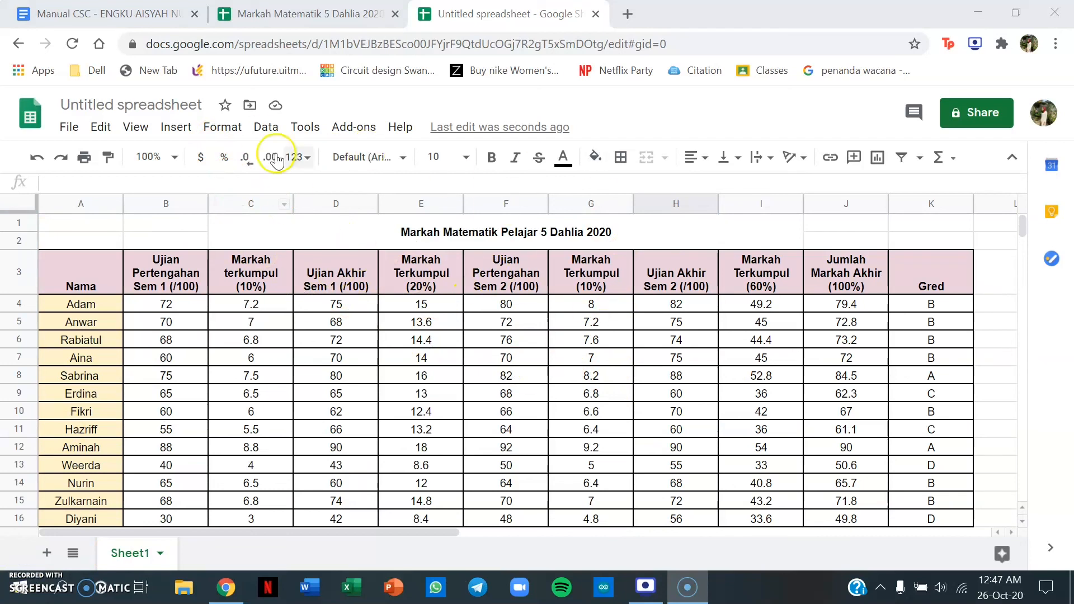
Rename the spreadsheet file as "Markah Matematik 5 Dahlia 2020"
left_click(170, 104)
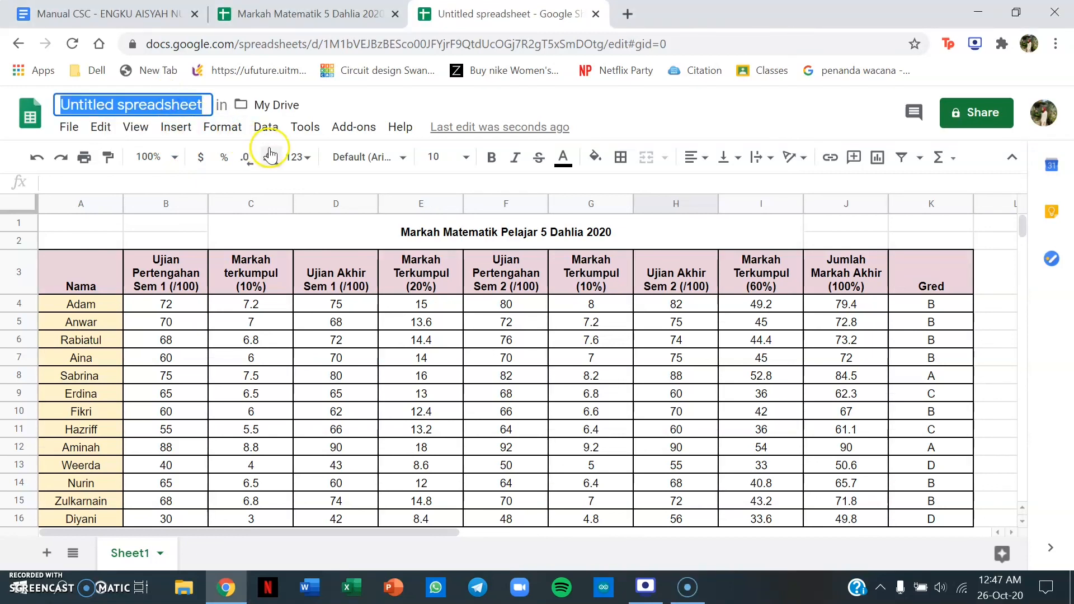
type("Ma")
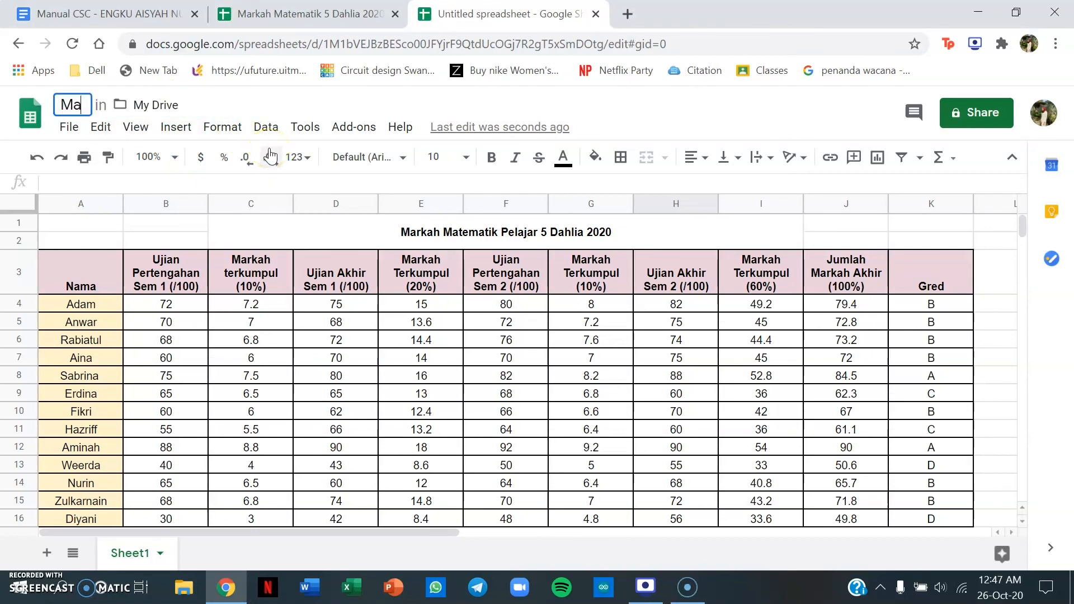
type("rkah Mat")
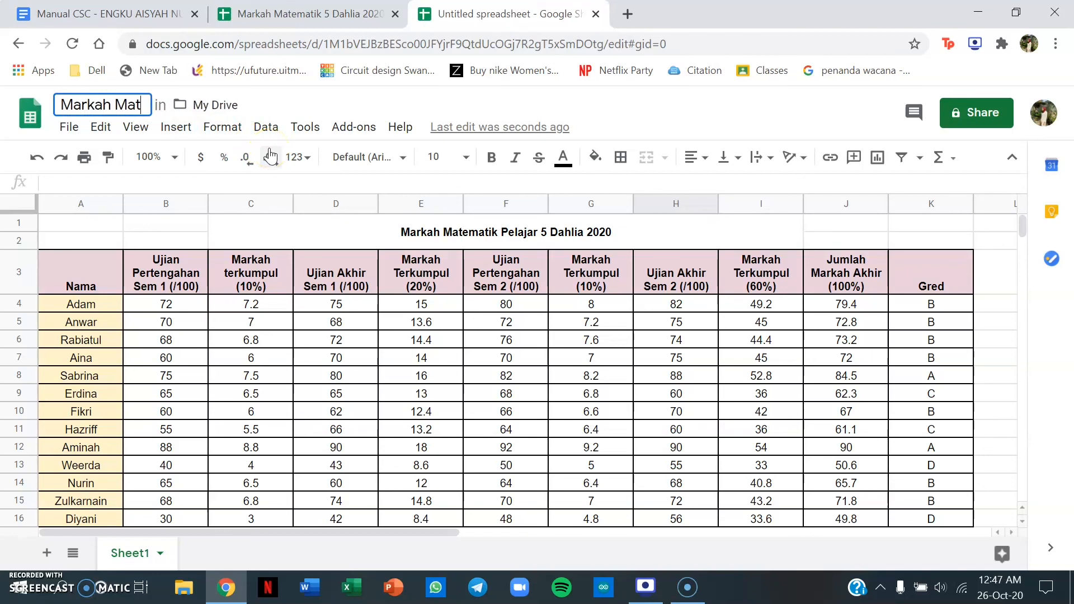
type("ematik ")
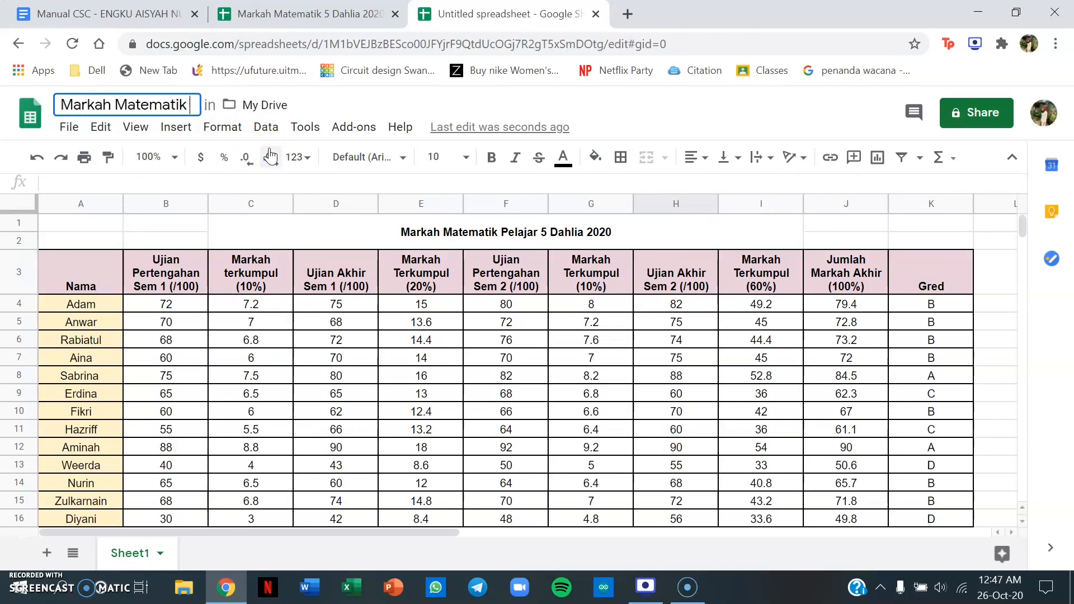
type("5 Dahl")
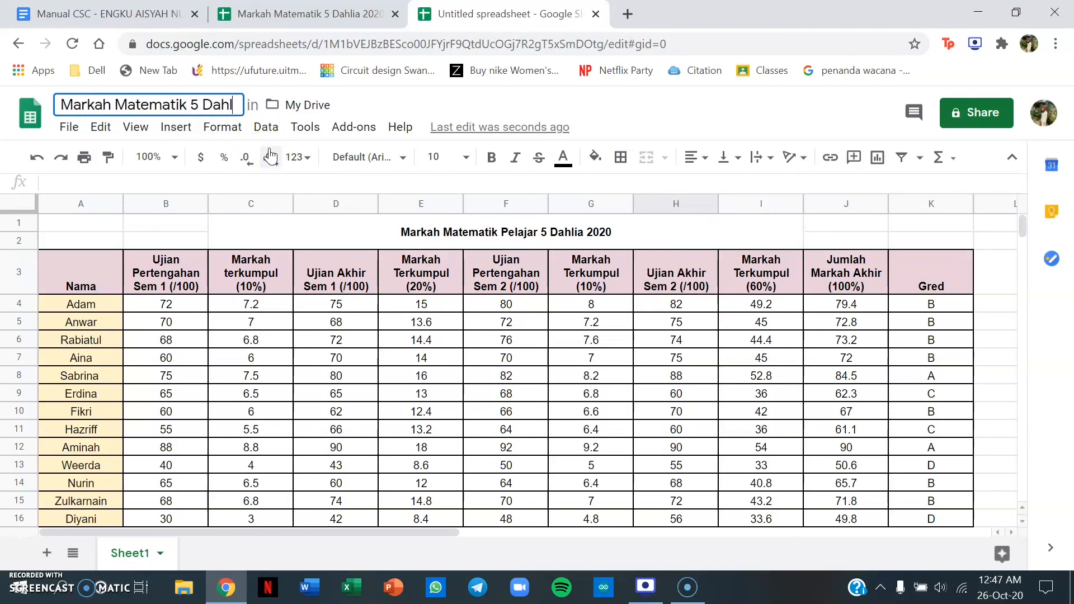
type("ia 2020")
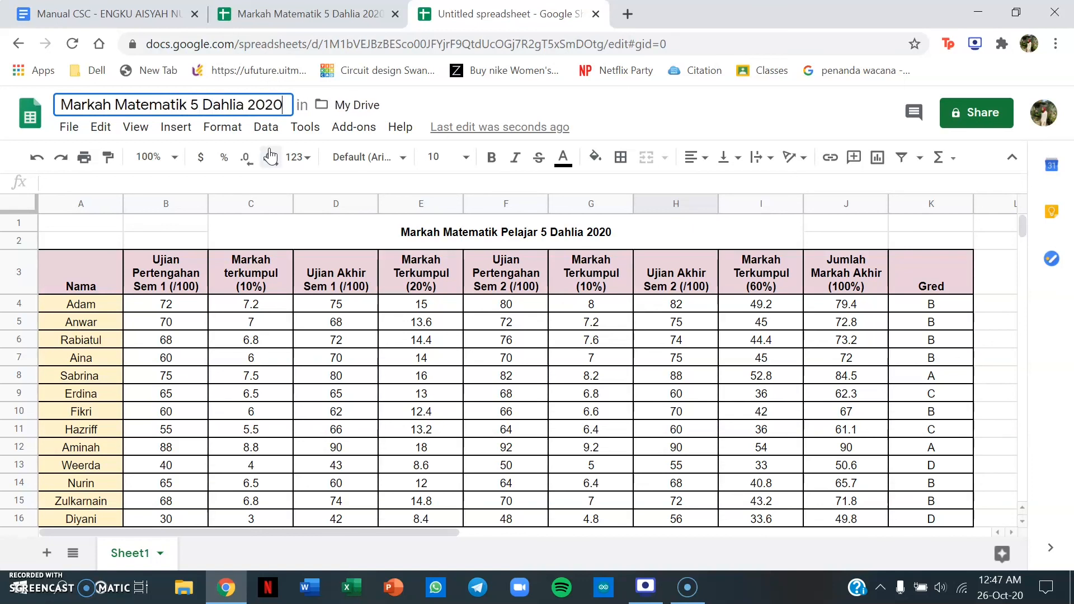
key("Return")
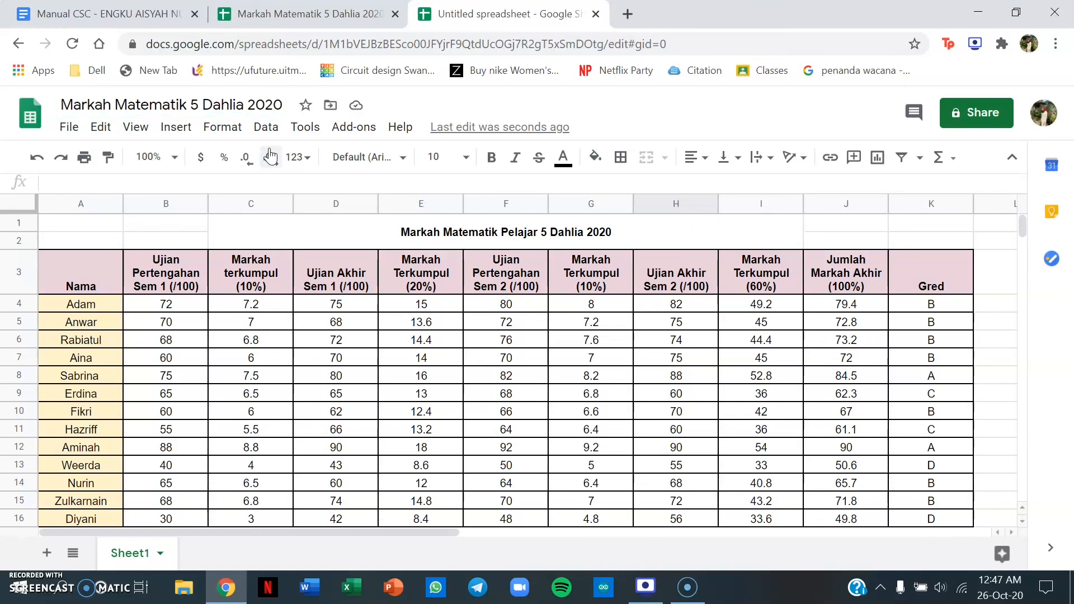
left_click(530, 260)
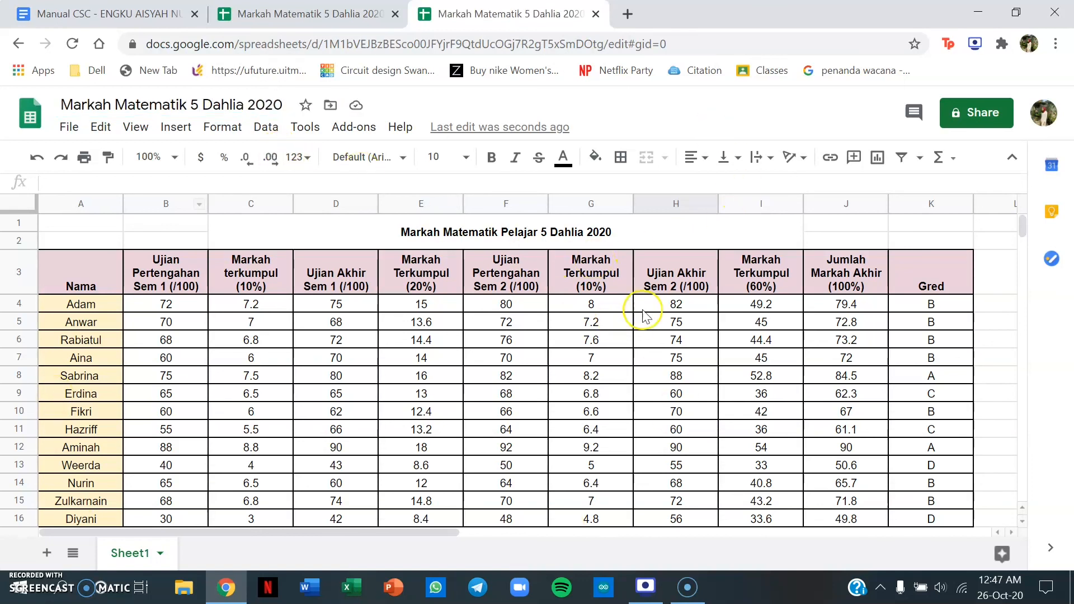
scroll(770, 316, "down", 1)
scroll(726, 306, "up", 1)
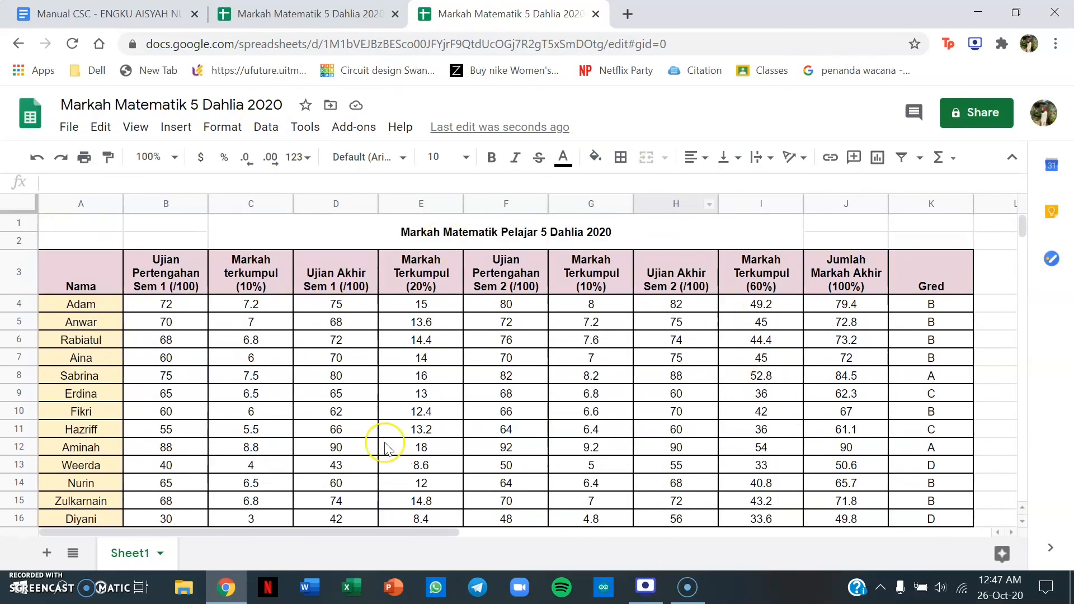
scroll(614, 362, "down", 2)
scroll(614, 362, "down", 2)
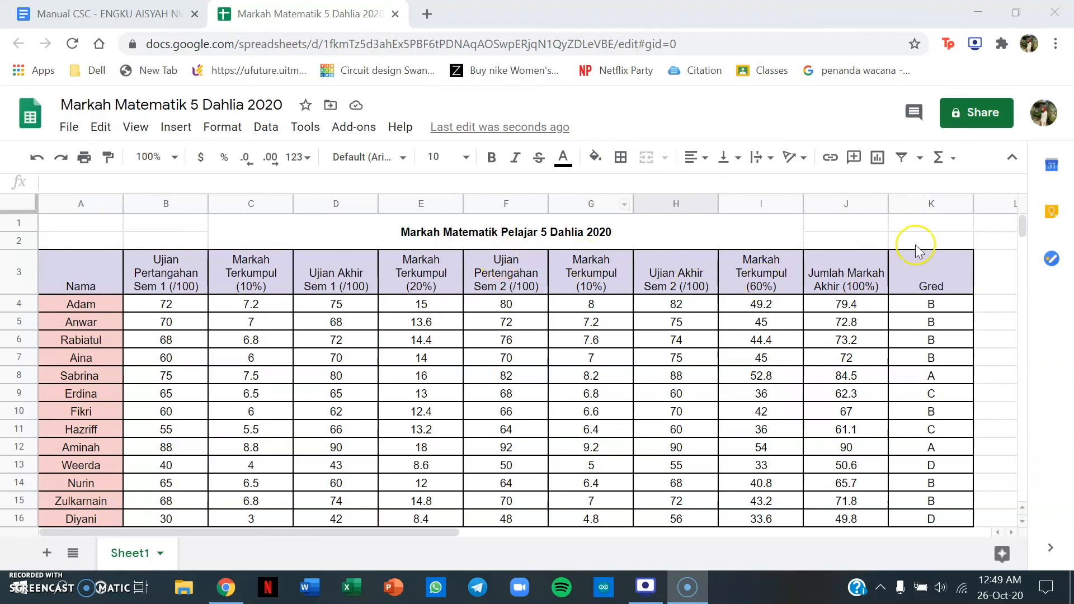
Bold the marks table's header row A3:K3 and the student names in A4:A18
left_click_drag(77, 273, 923, 291)
left_click(491, 158)
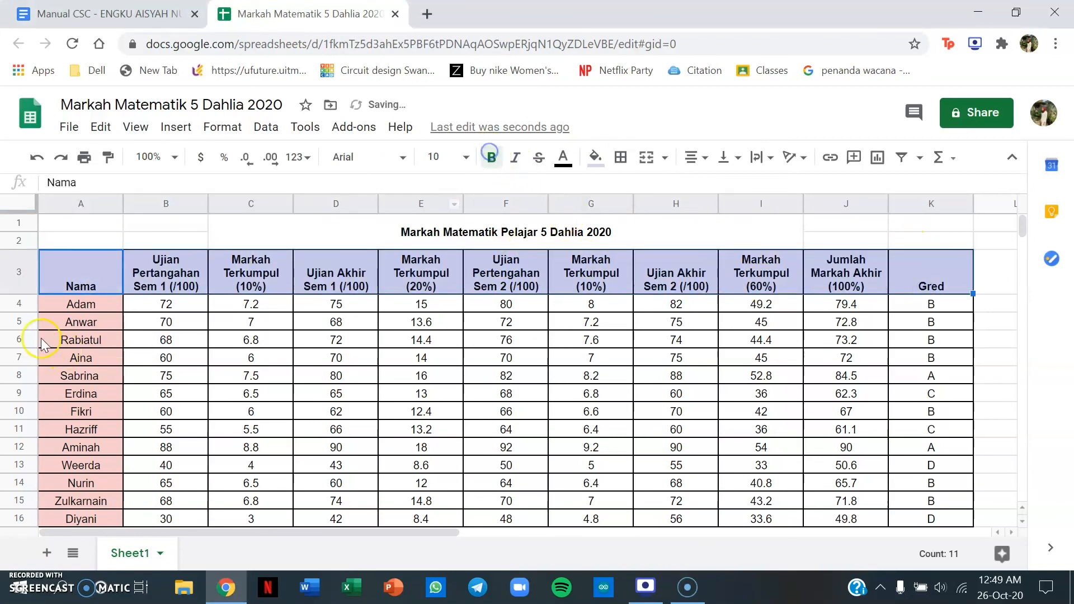
left_click_drag(63, 303, 78, 471)
scroll(79, 444, "down", 1)
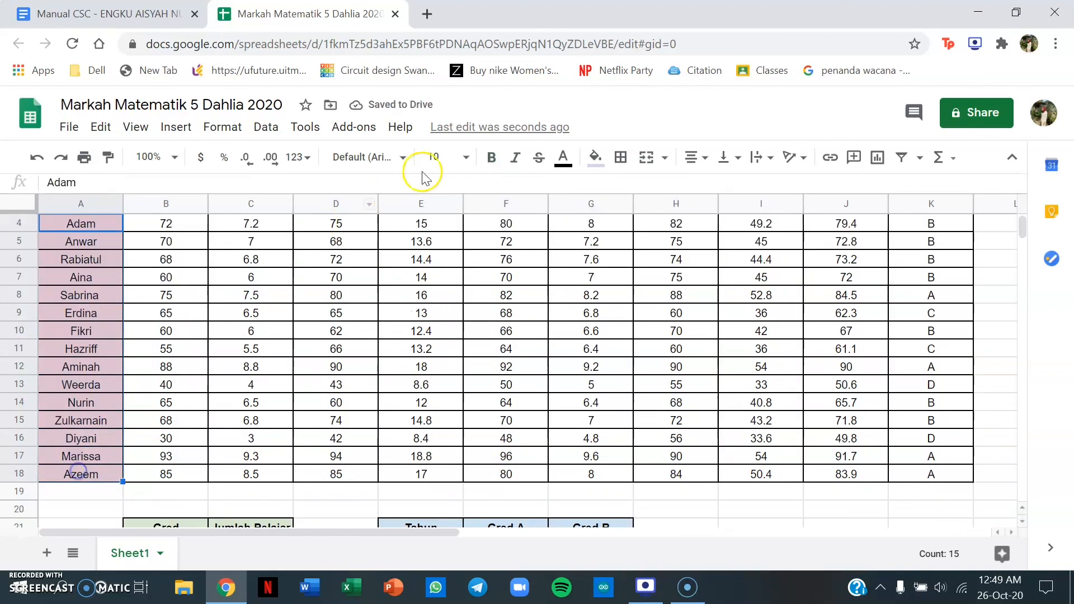
left_click(490, 163)
scroll(527, 276, "up", 2)
scroll(503, 288, "down", 5)
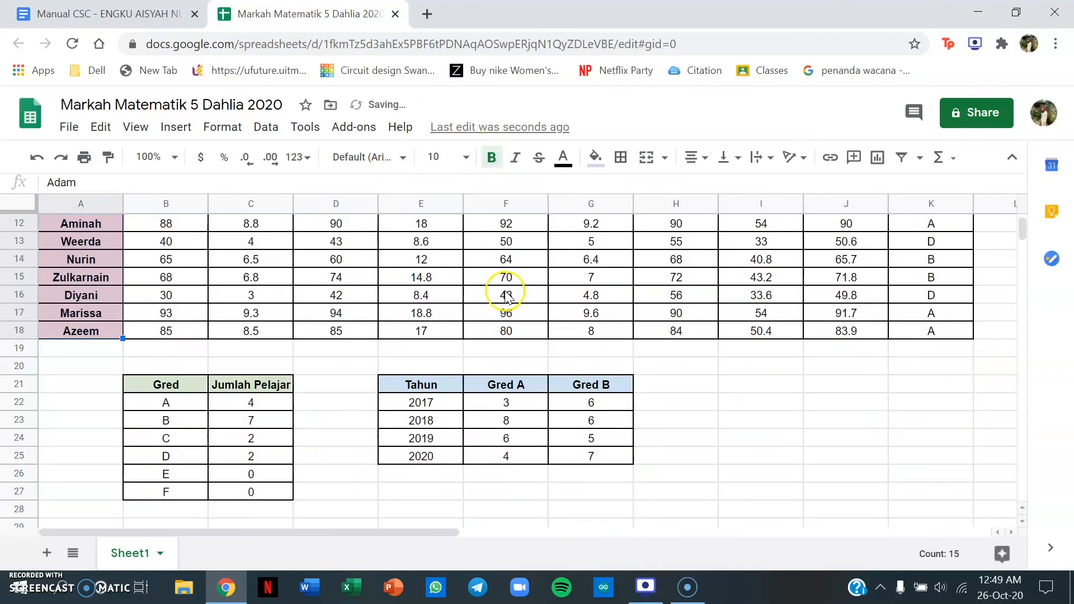
scroll(505, 294, "down", 5)
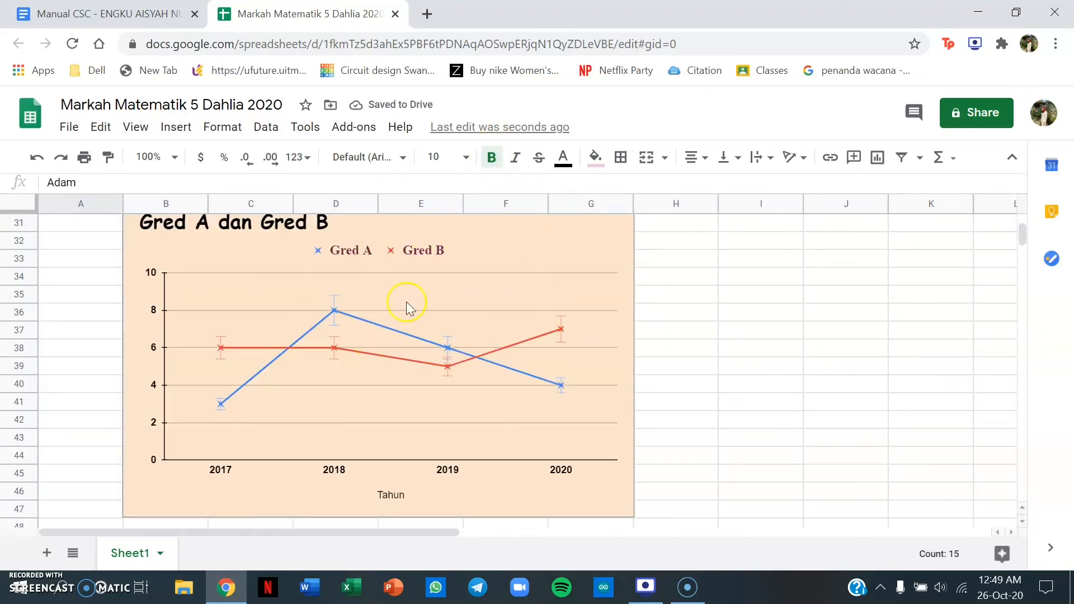
scroll(334, 306, "up", 10)
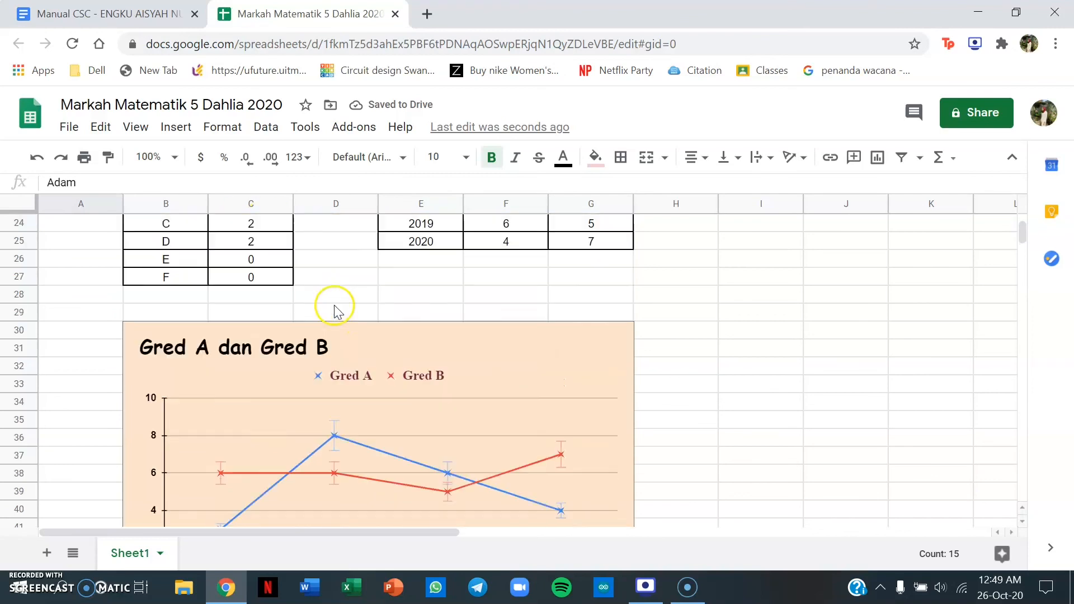
scroll(459, 346, "up", 1)
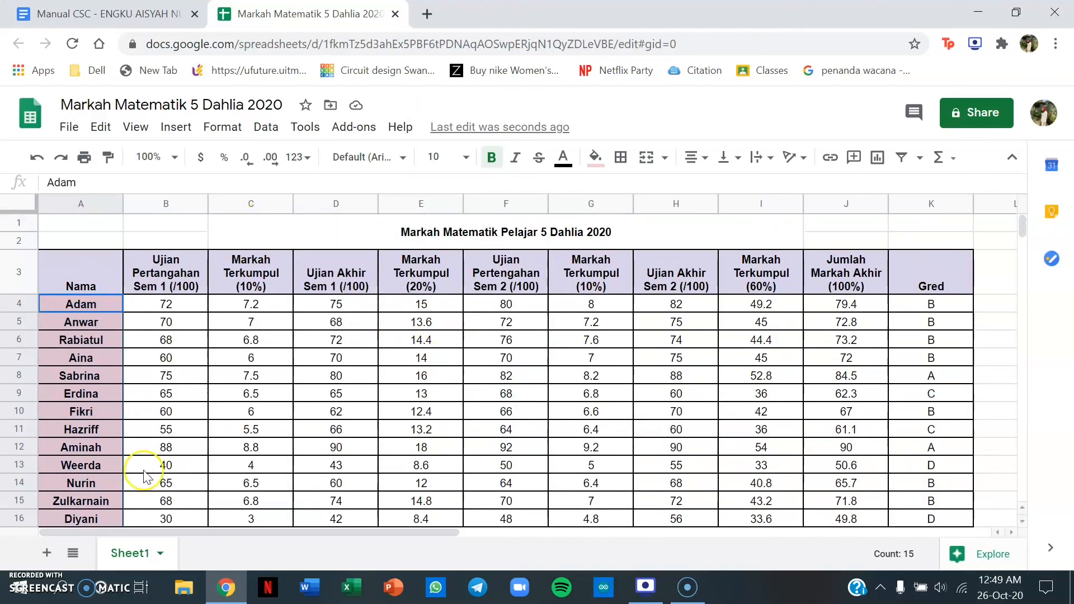